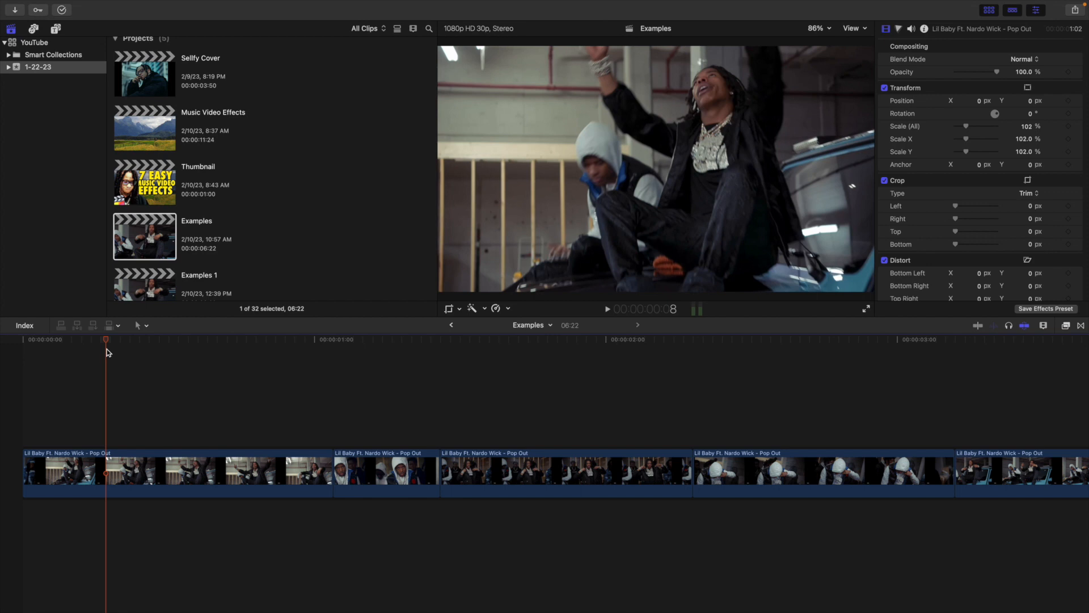
Step: Apply the Film Grain effect to the first timeline clip and set its style to Realistic Grain
click(1067, 328)
click(902, 605)
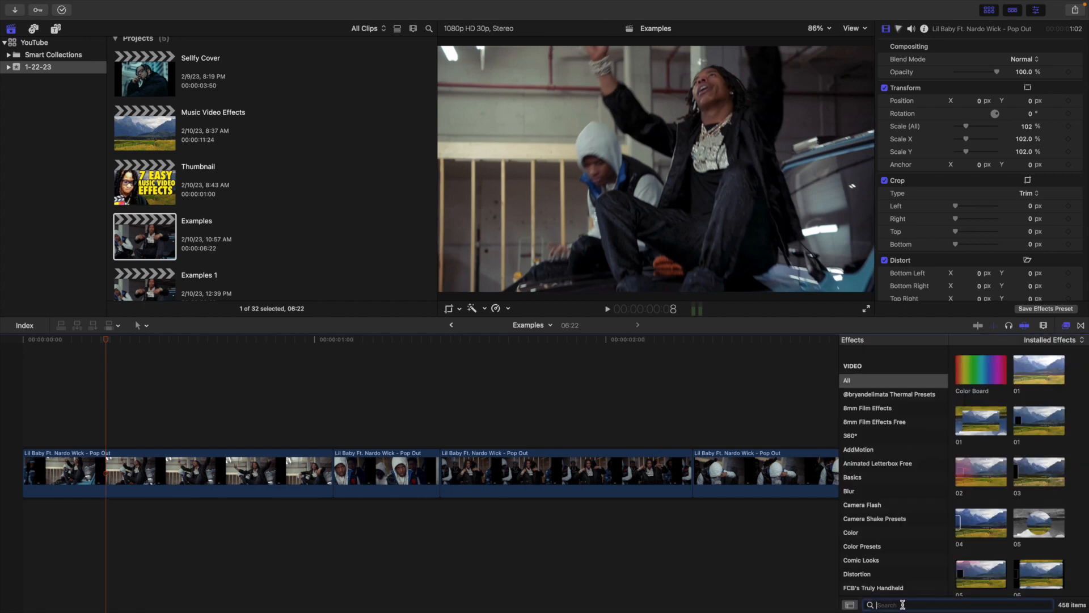
text(drain)
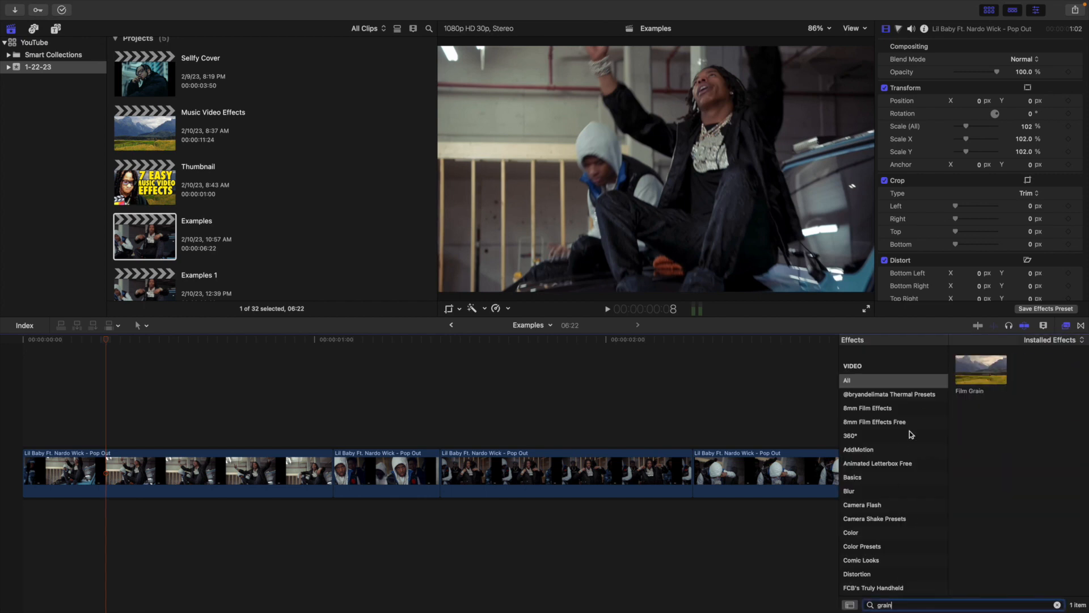
drag(973, 378, 209, 462)
click(1066, 325)
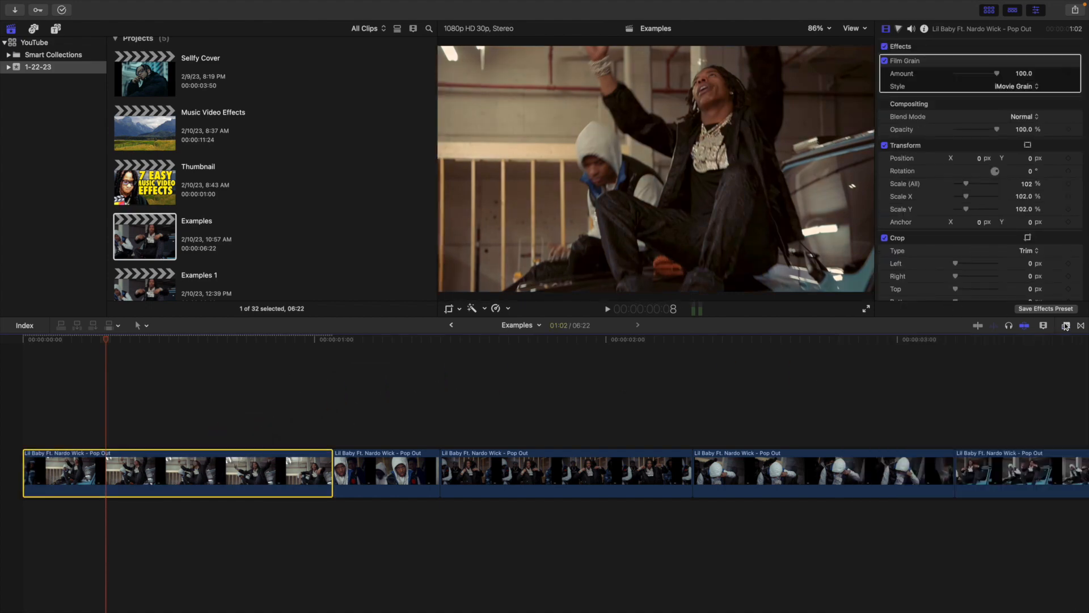
click(1007, 88)
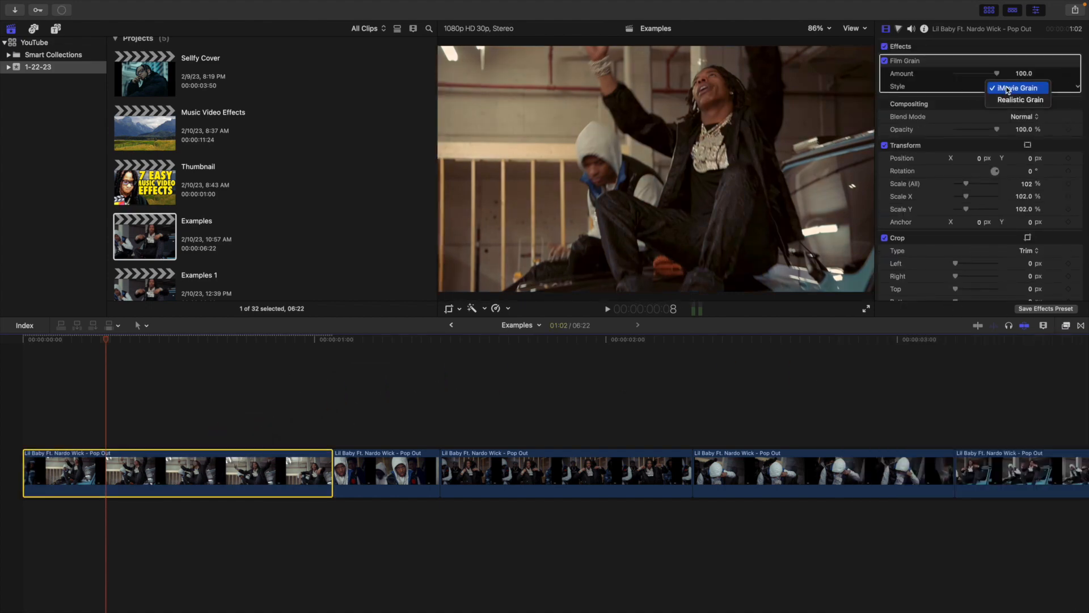
click(1005, 101)
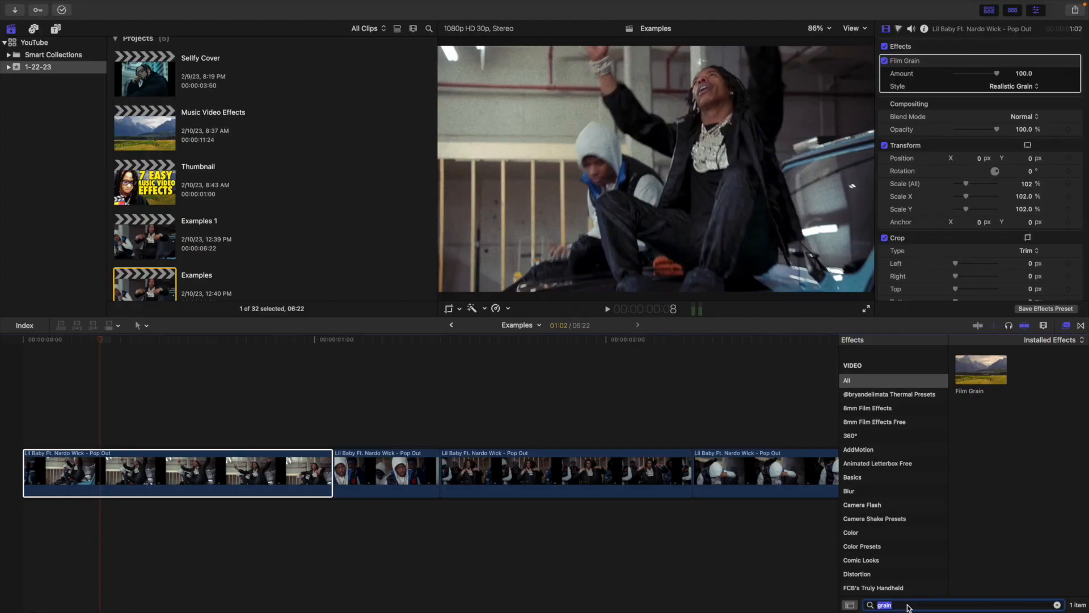
Step: Find the Pro Mist Filter effect and apply it to the first timeline clip
text(pro)
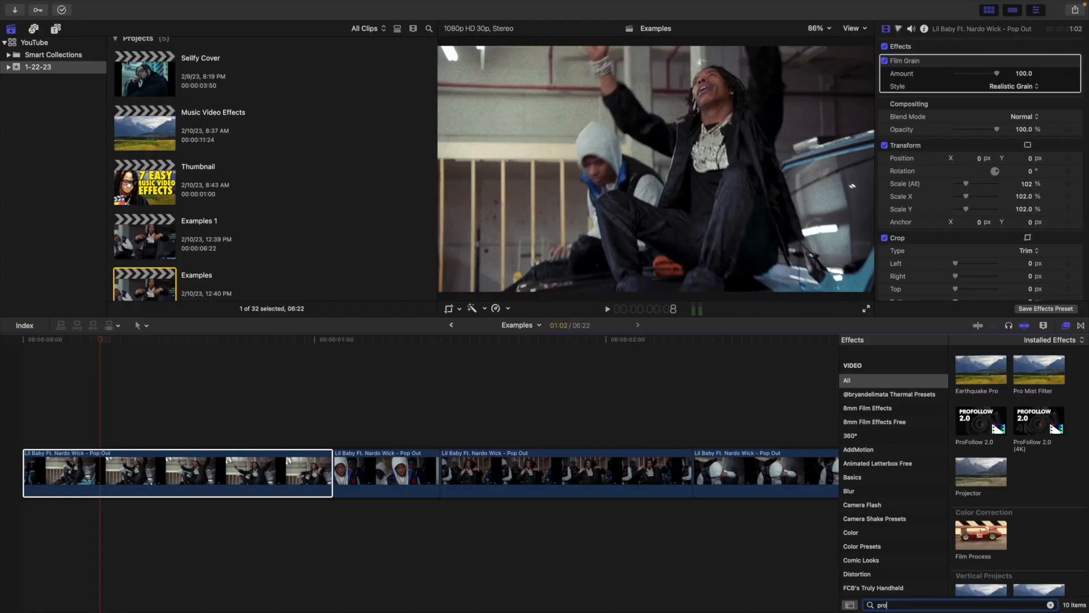
drag(1032, 388, 192, 462)
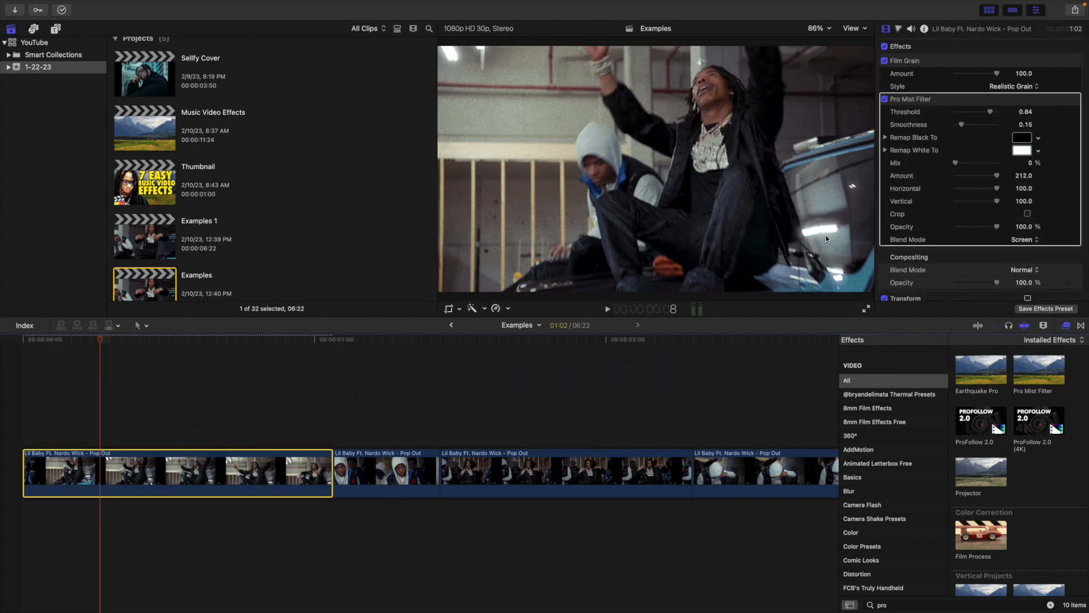
click(1066, 325)
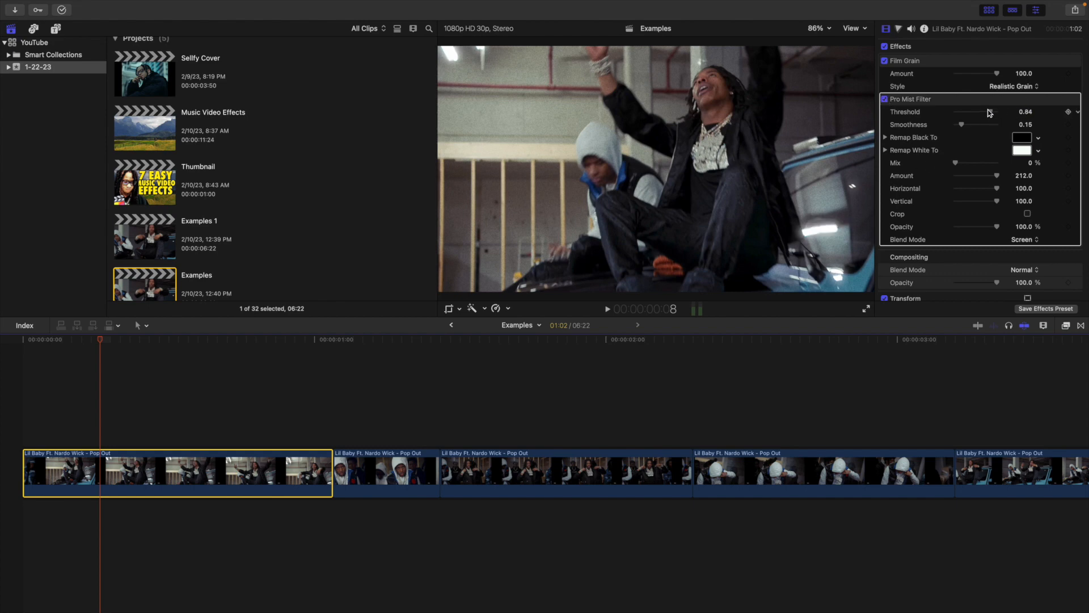
Step: Lower the Pro Mist Filter's threshold to about 0.25 and compare the clip with the filter off and on
drag(989, 112, 965, 114)
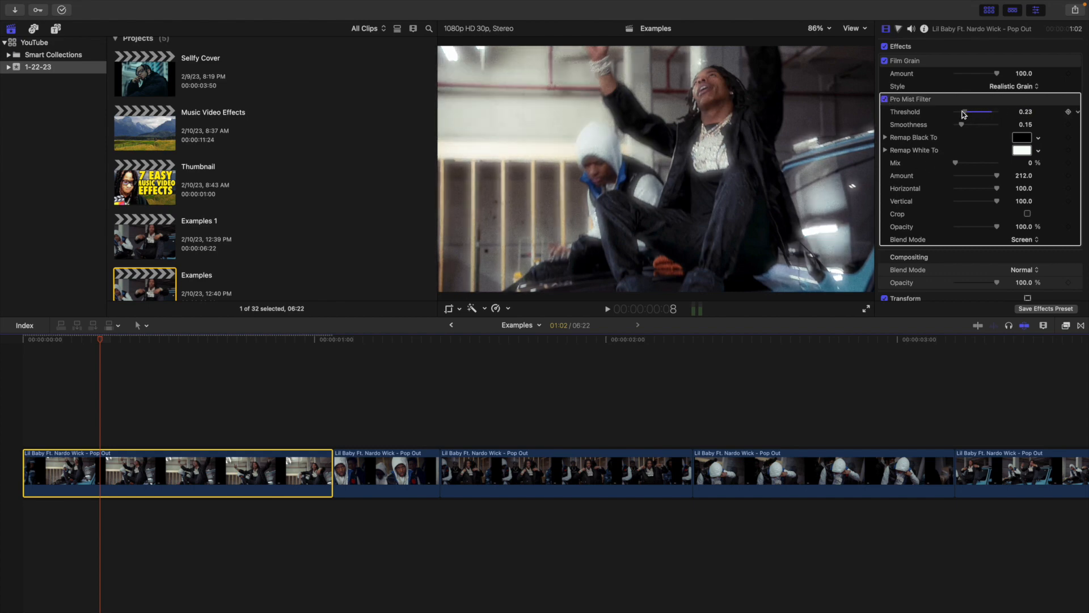
click(1026, 112)
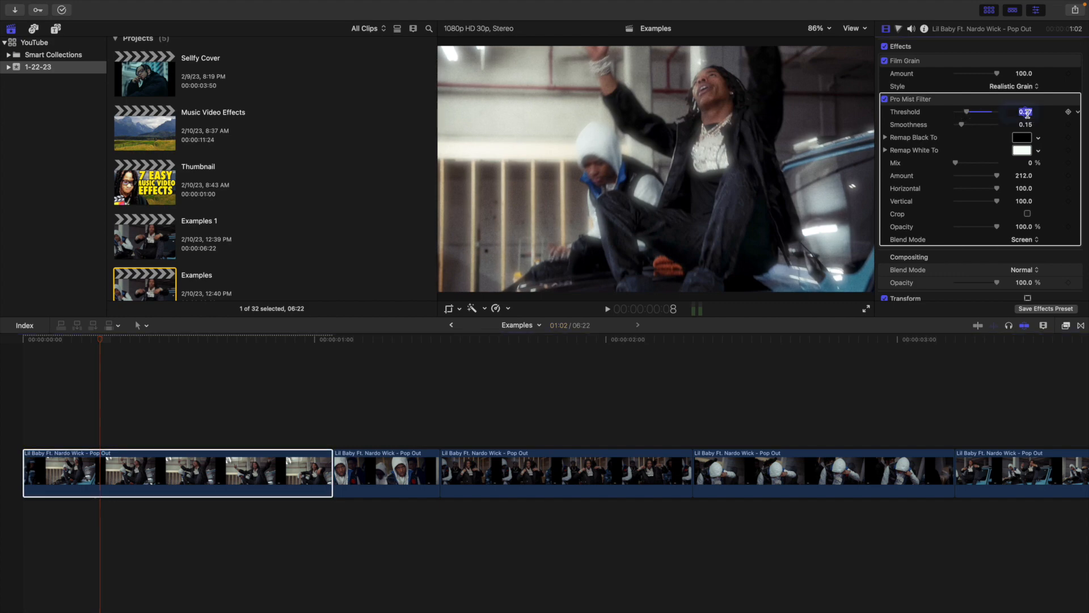
text(0)
key(Return)
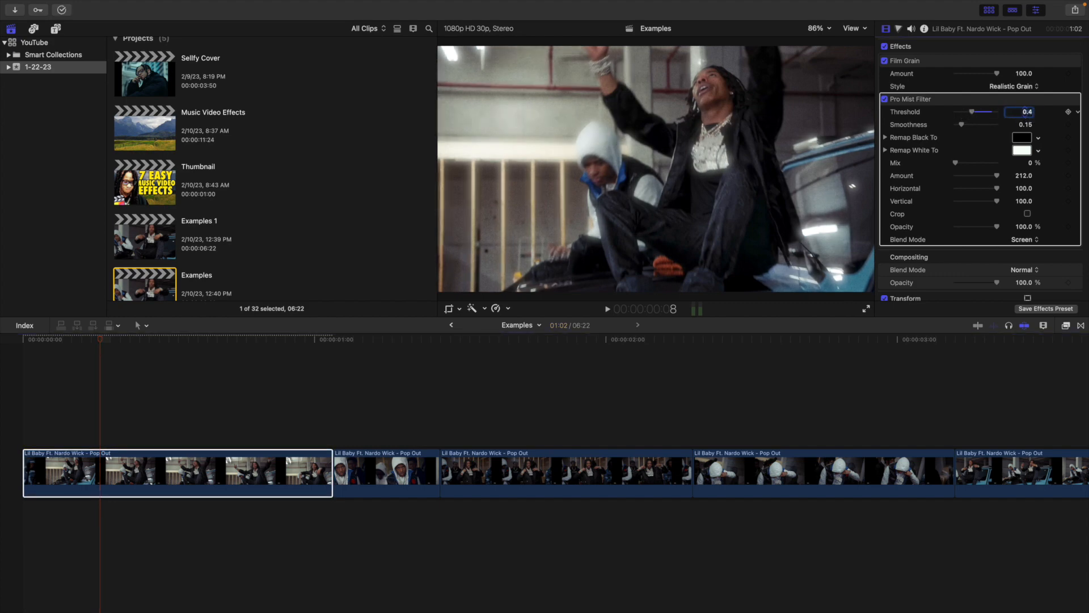
drag(974, 113, 965, 112)
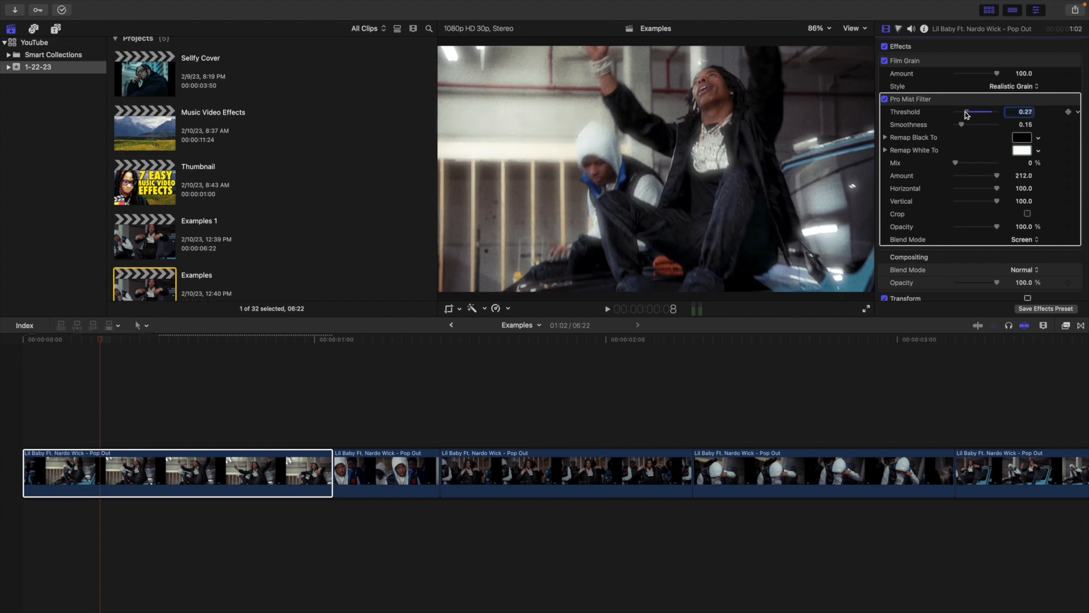
click(885, 99)
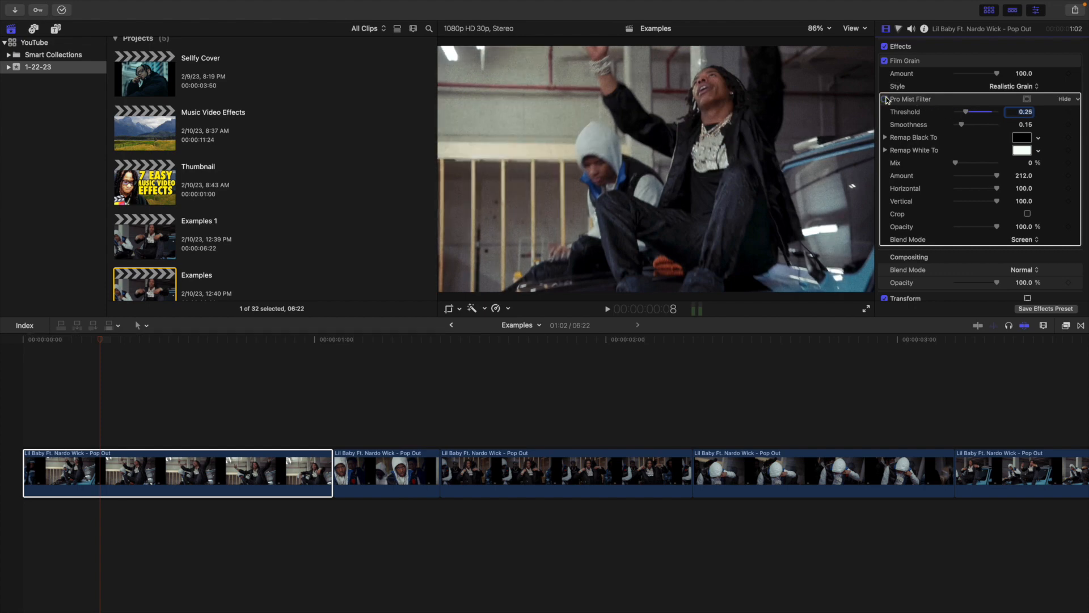
click(886, 99)
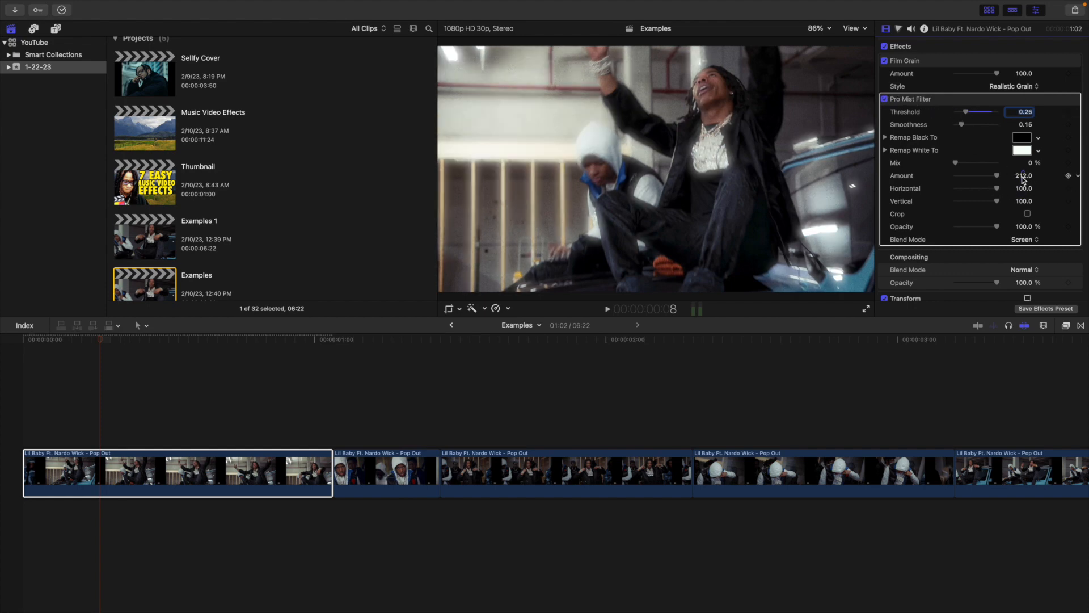
Step: Set the Pro Mist Filter's amount to 300 and compare the clip with the filter off and on
drag(1016, 175, 1023, 176)
click(1021, 177)
text(3)
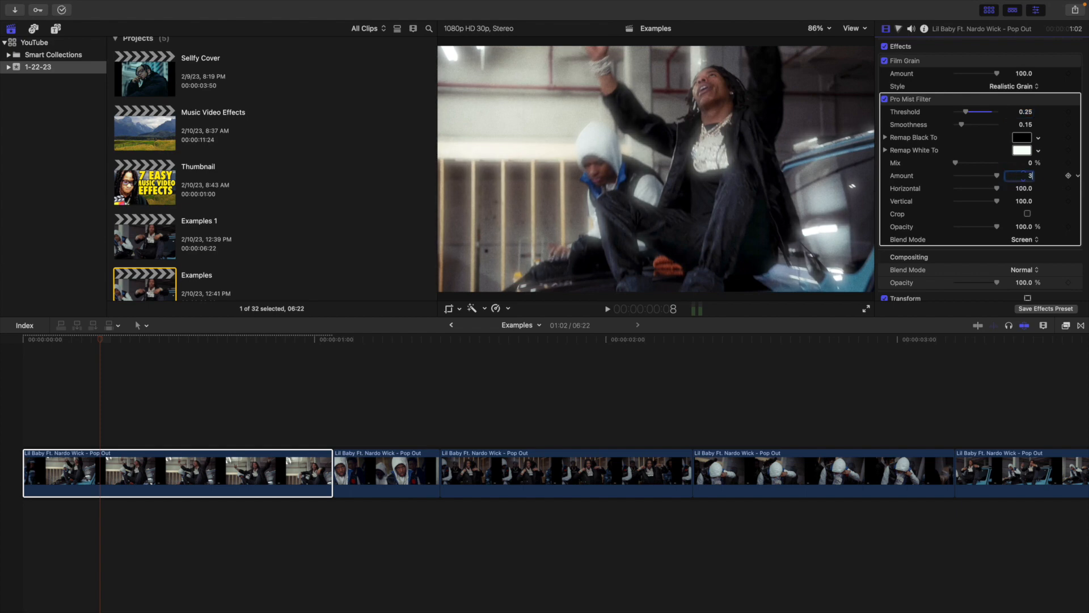
text(00)
key(Return)
click(160, 456)
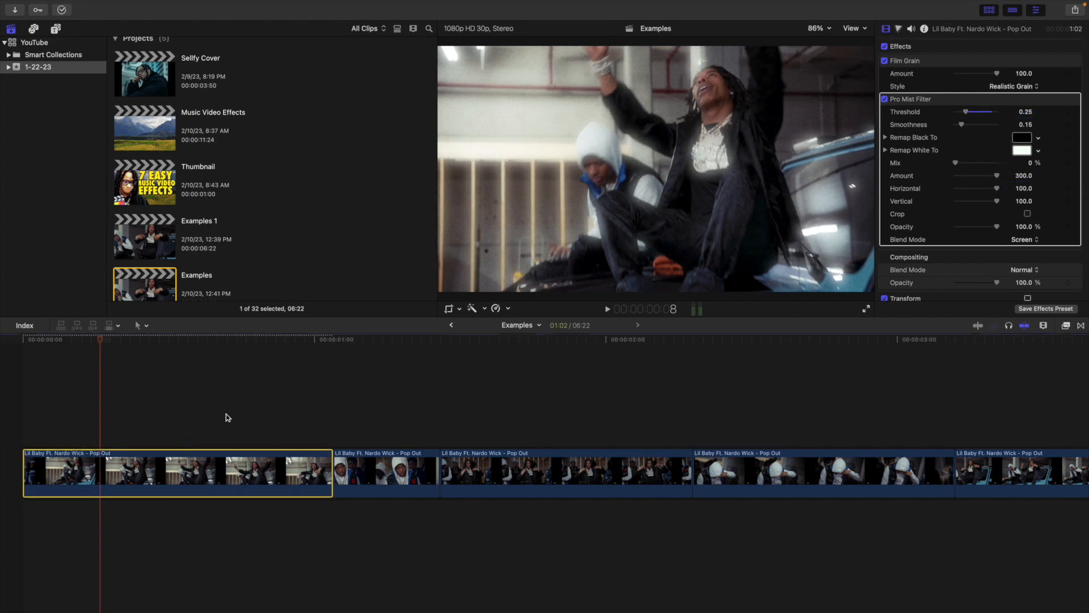
click(885, 99)
click(885, 99)
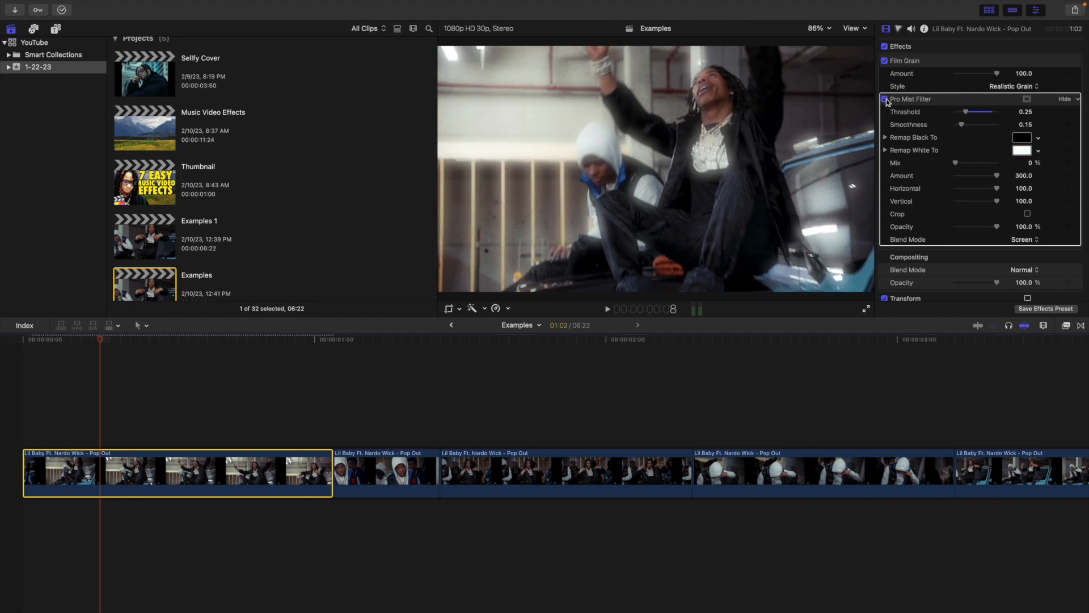
Step: Find the Channel Blur effect and apply it to the first timeline clip
click(1065, 325)
click(909, 605)
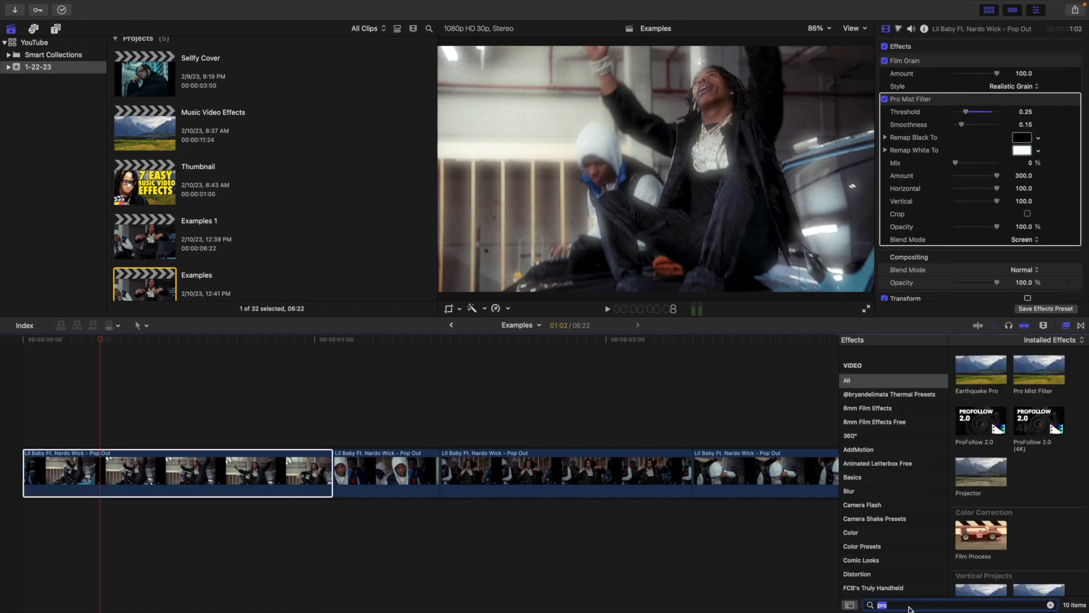
key(BackSpace)
key(BackSpace)
key(BackSpace)
text(chan)
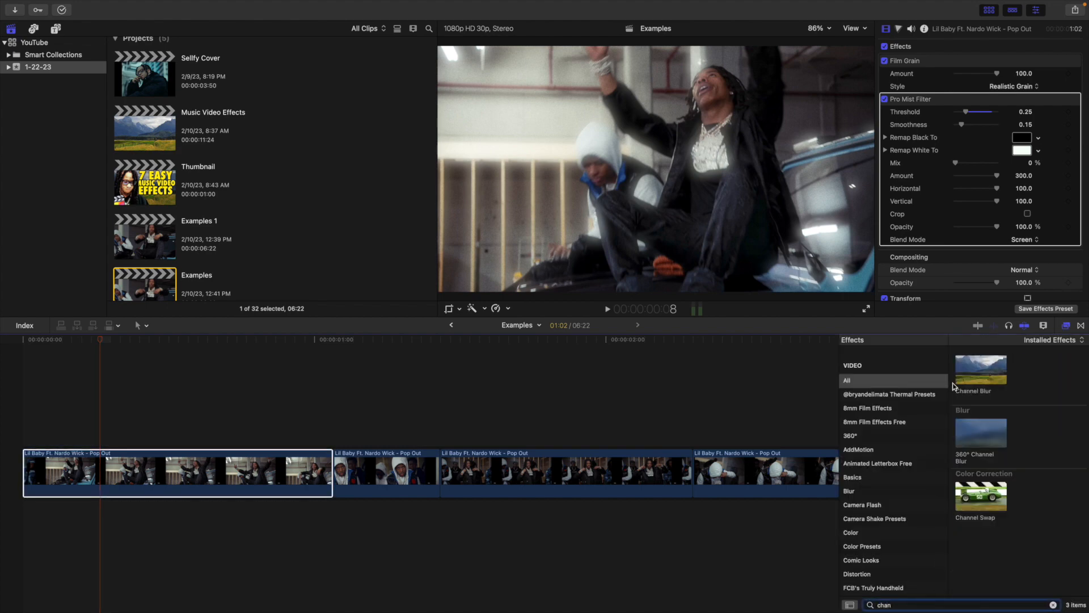
drag(977, 374, 252, 472)
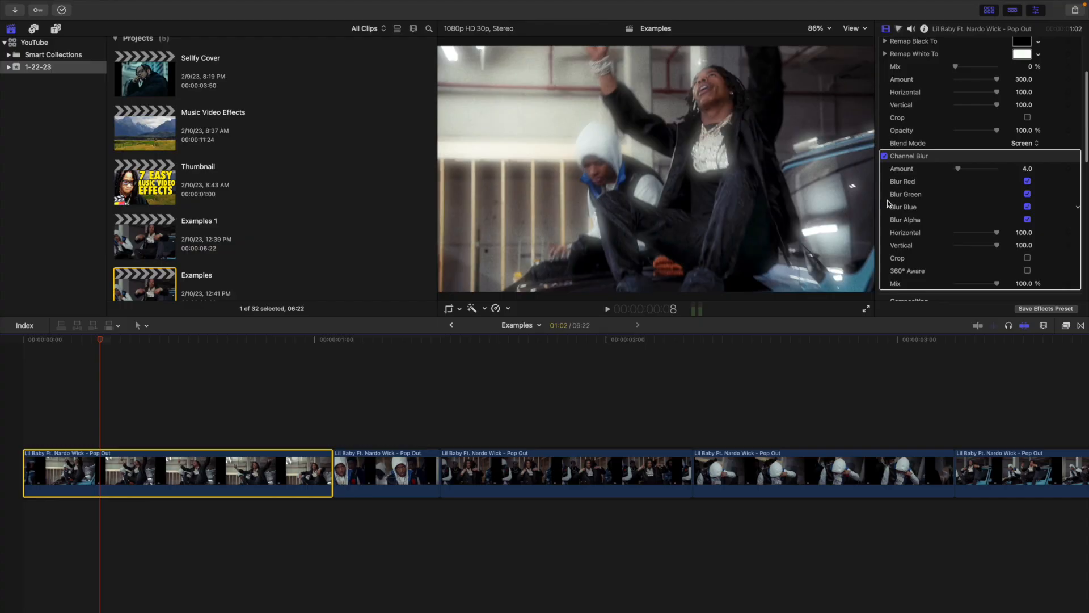
Step: Limit the Channel Blur to the red channel by disabling green, blue and alpha, and set its amount to 50
click(1027, 194)
click(1028, 207)
click(1027, 220)
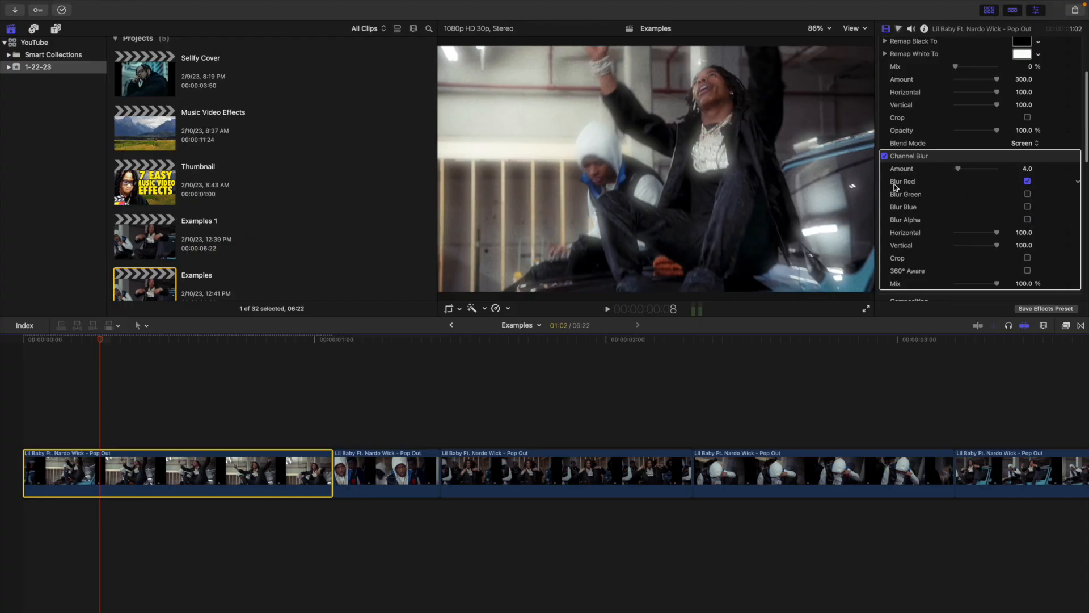
click(1027, 168)
text(50)
key(Return)
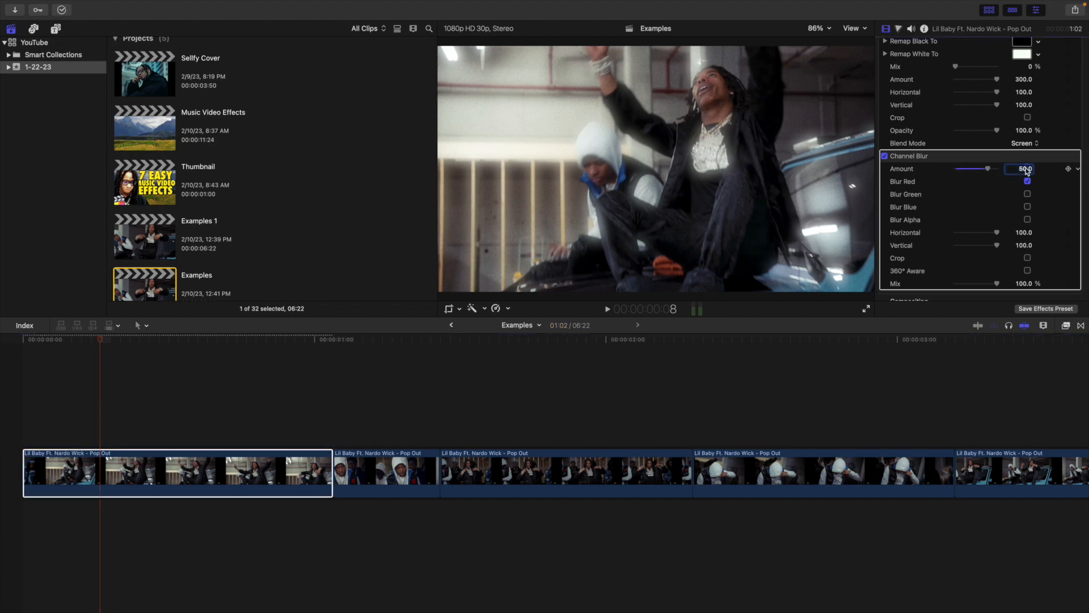
click(197, 461)
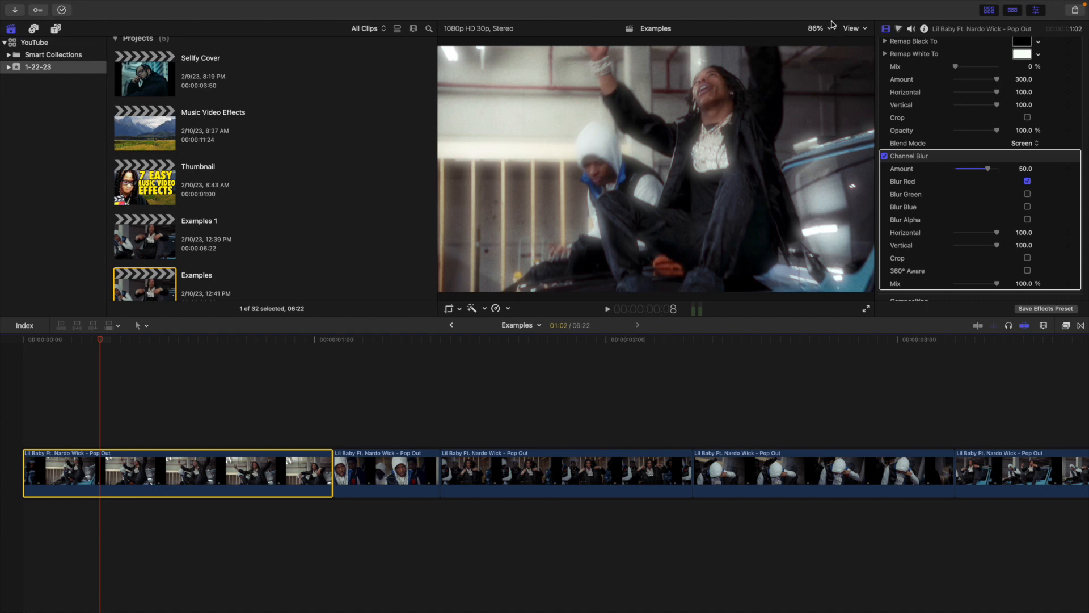
Step: Examine the necklace at 400% with the Pro Mist Filter temporarily disabled, comparing Channel Blur off and on
click(816, 30)
click(832, 127)
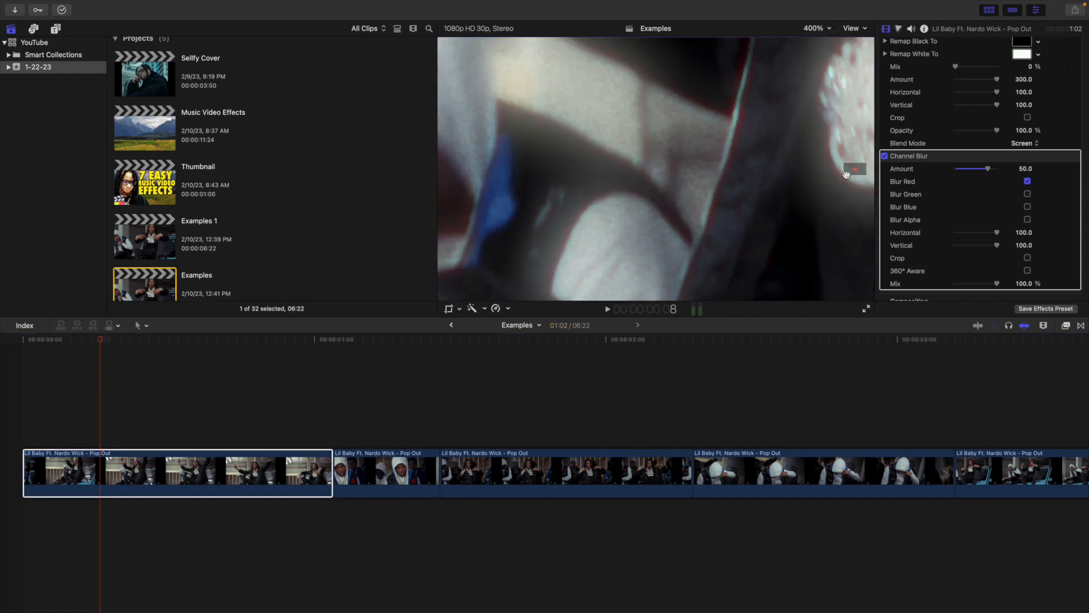
drag(856, 170, 856, 168)
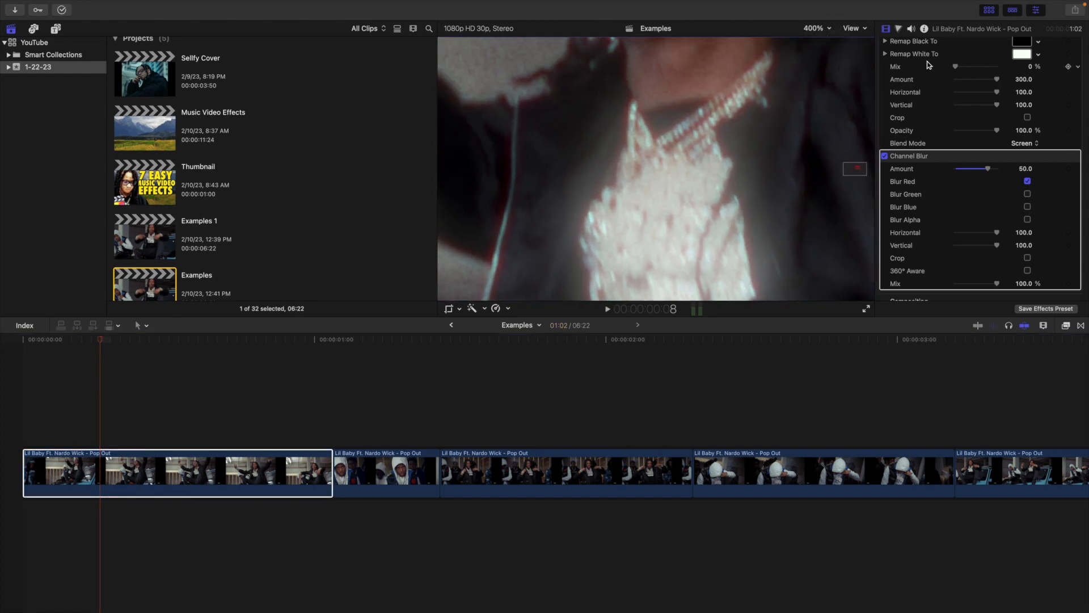
scroll(893, 136, up, 4)
click(884, 100)
scroll(911, 159, down, 3)
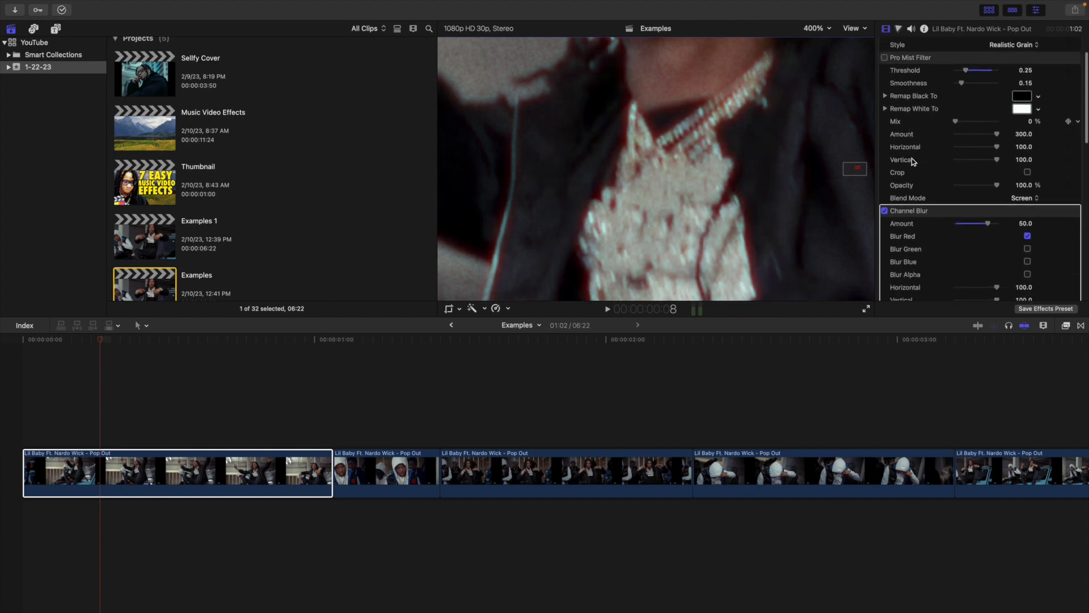
drag(853, 167, 854, 166)
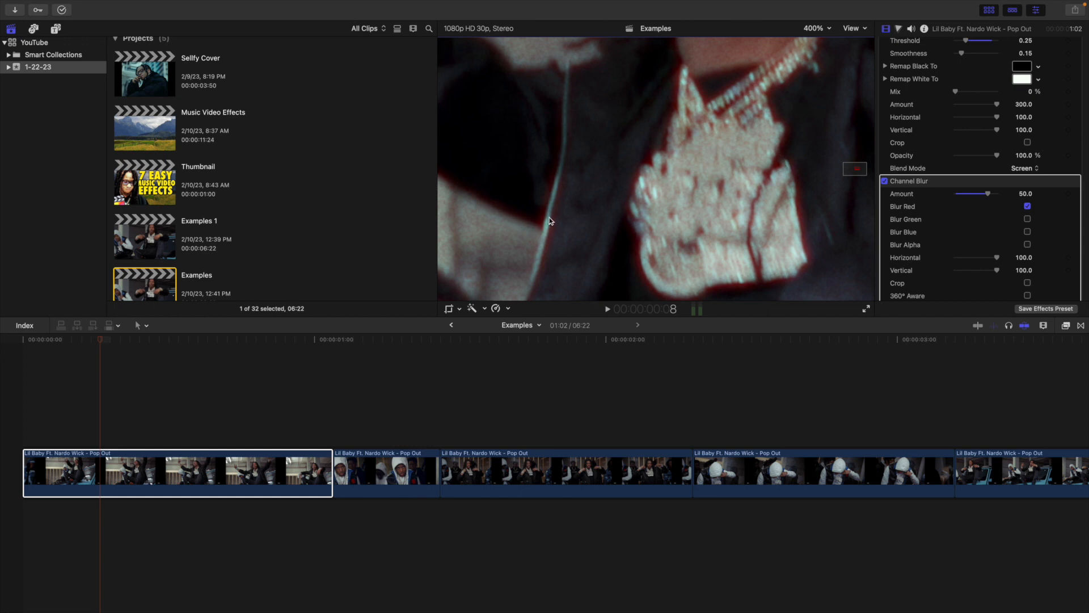
click(884, 181)
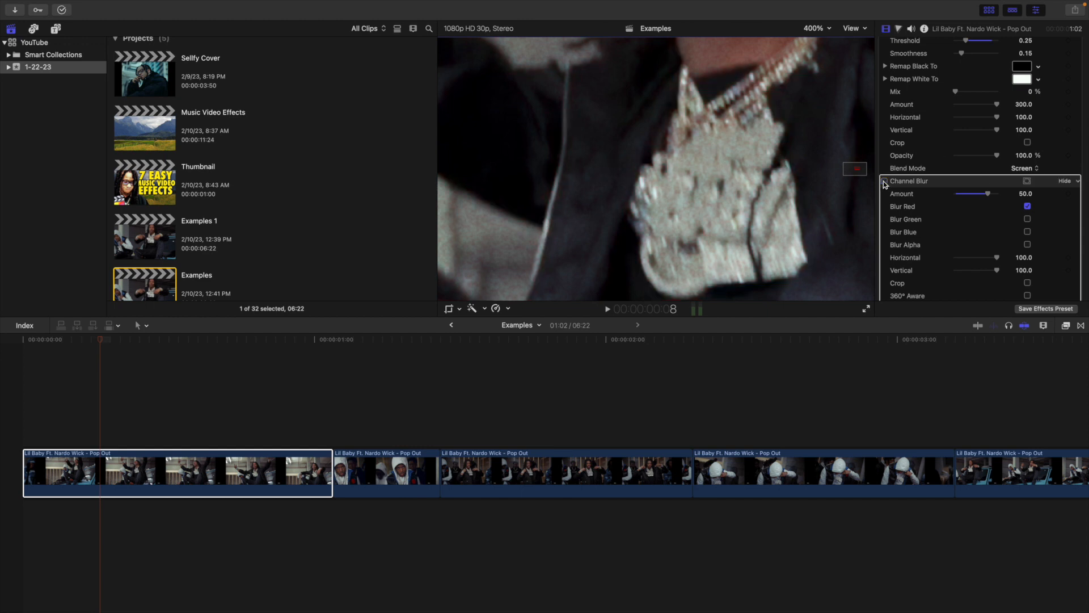
click(883, 181)
click(883, 182)
click(883, 182)
scroll(900, 139, up, 3)
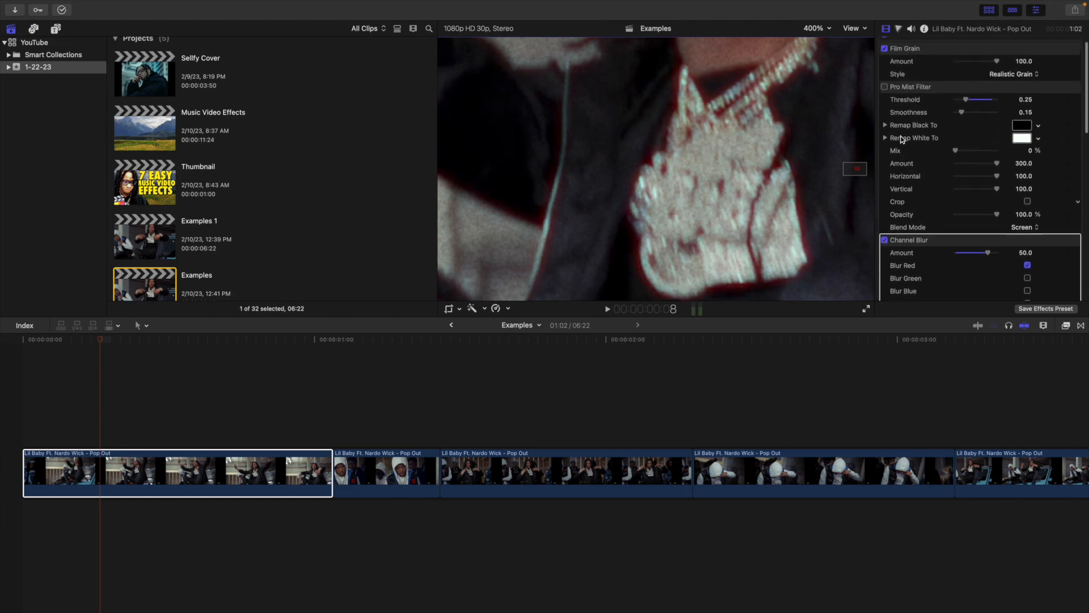
click(884, 86)
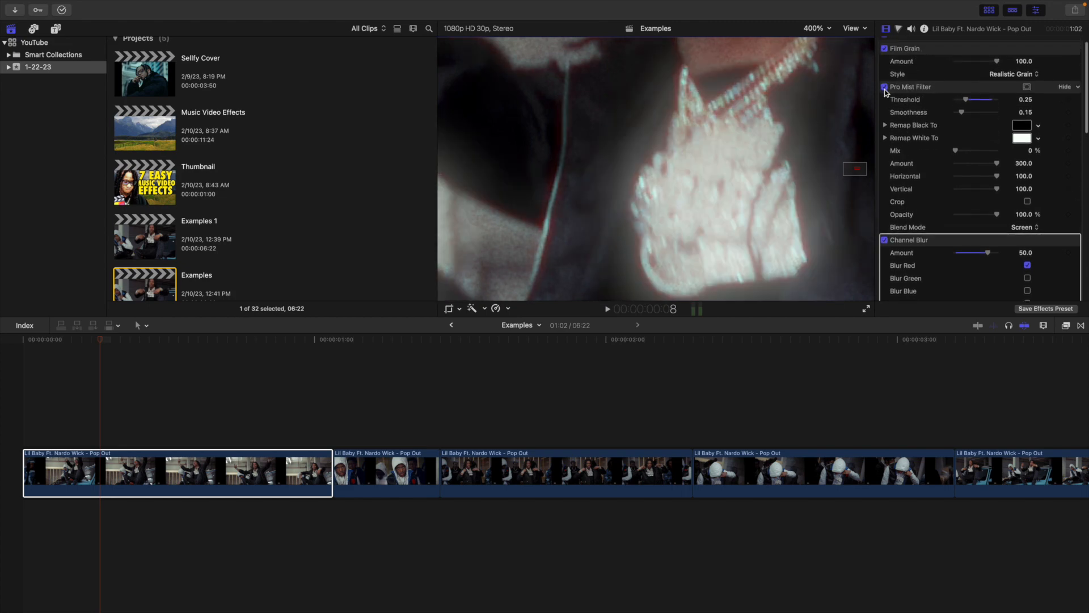
Step: Try a Pro Mist Filter threshold of 0.3, and settle on 0.4
click(1026, 100)
text(0)
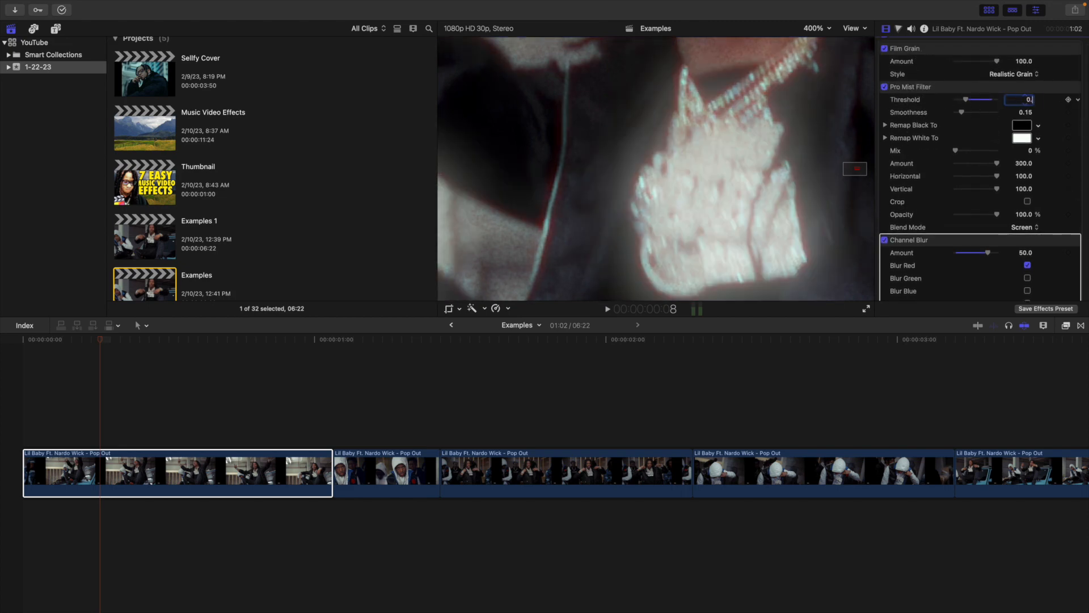
text(.3)
key(Return)
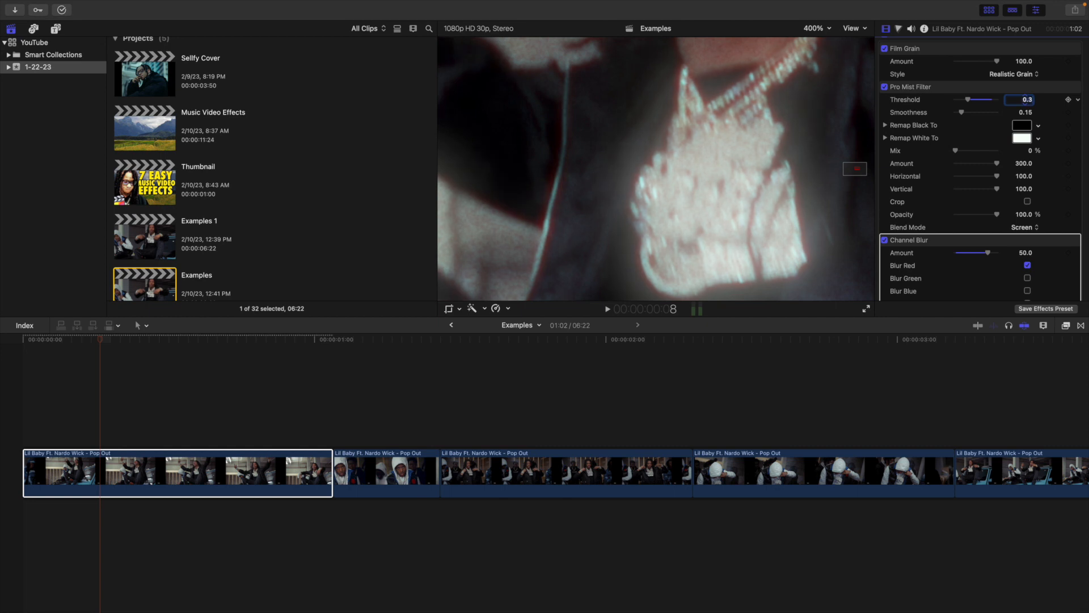
click(1027, 100)
text(0.4)
key(Return)
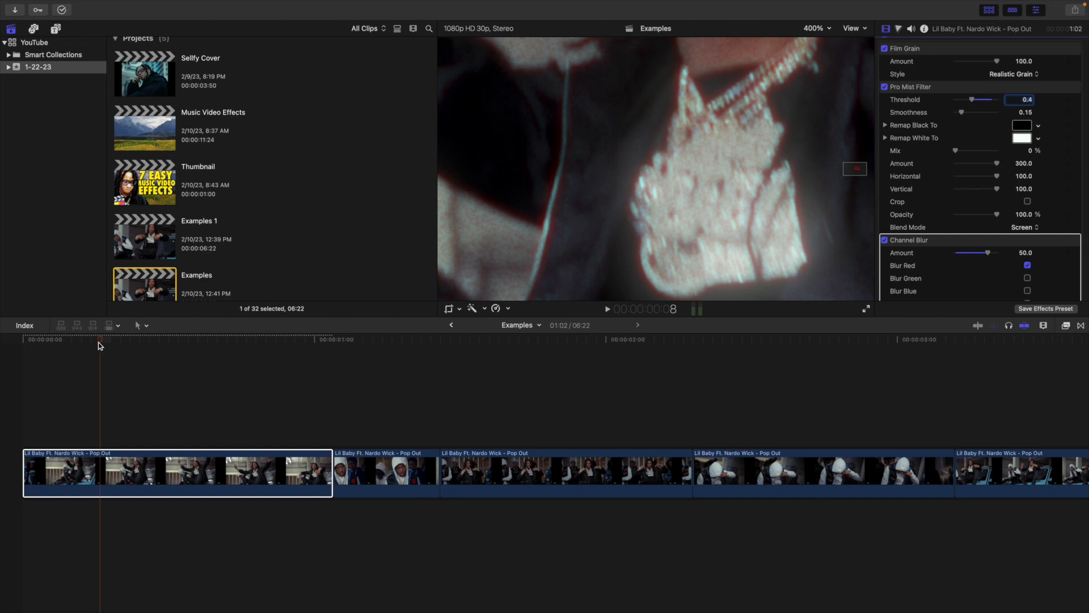
Step: Find the Custom LUT effect and apply it to the first timeline clip, with the whole frame fitted in the viewer
drag(100, 342, 186, 360)
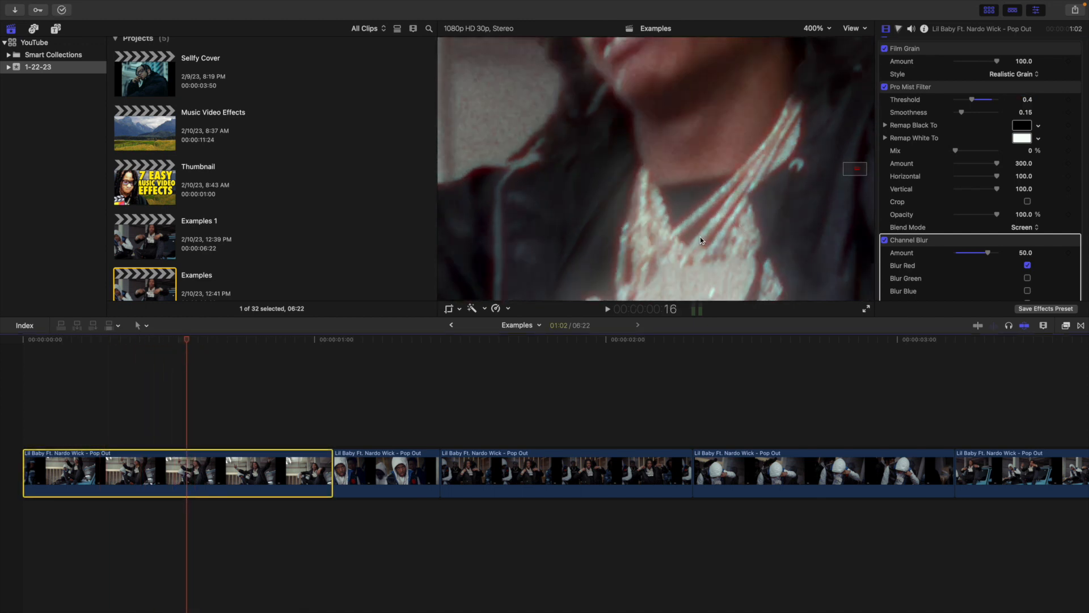
click(816, 29)
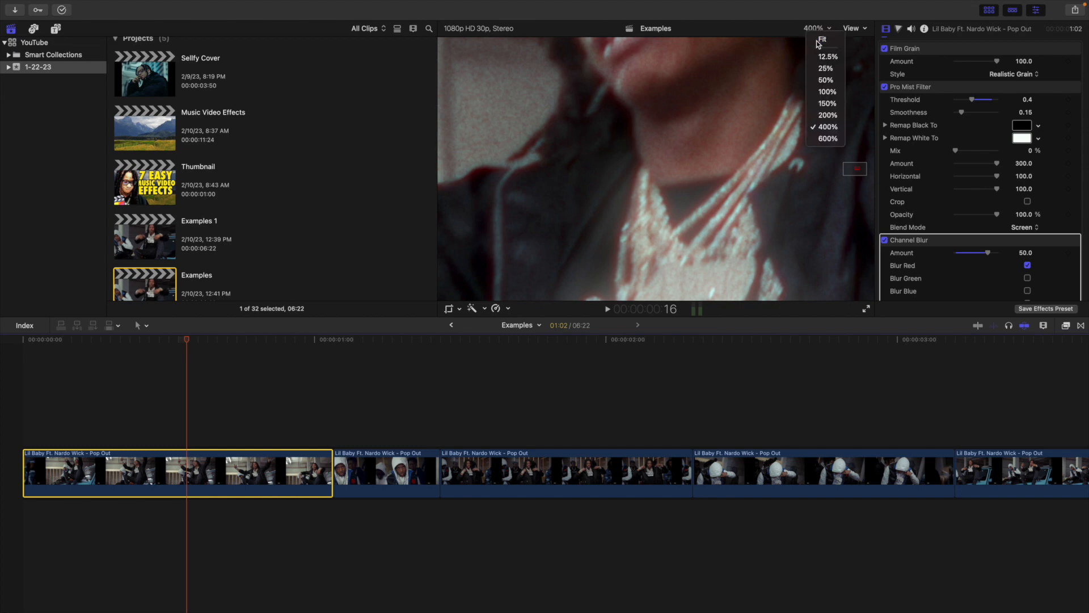
click(820, 37)
mouse_move(182, 352)
mouse_down()
mouse_move(78, 357)
mouse_move(185, 369)
mouse_up()
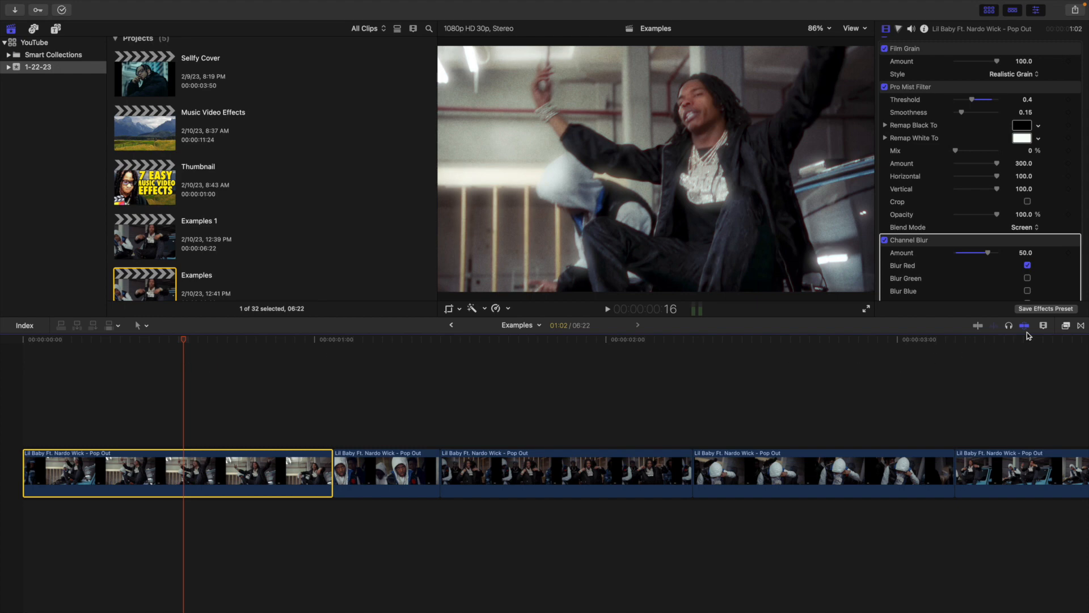
click(1066, 325)
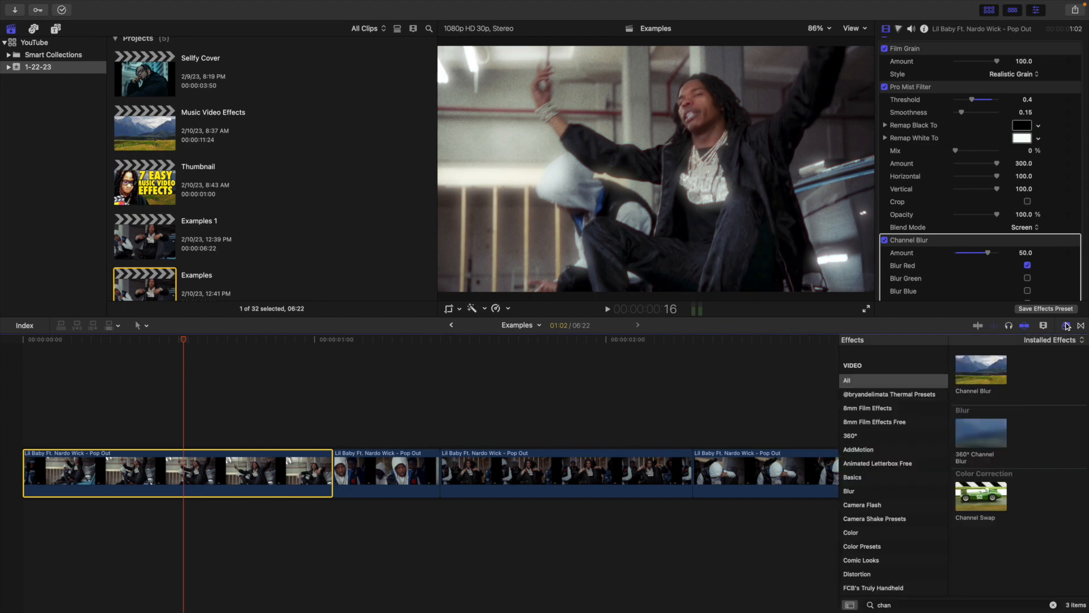
double_click(909, 605)
text(lut)
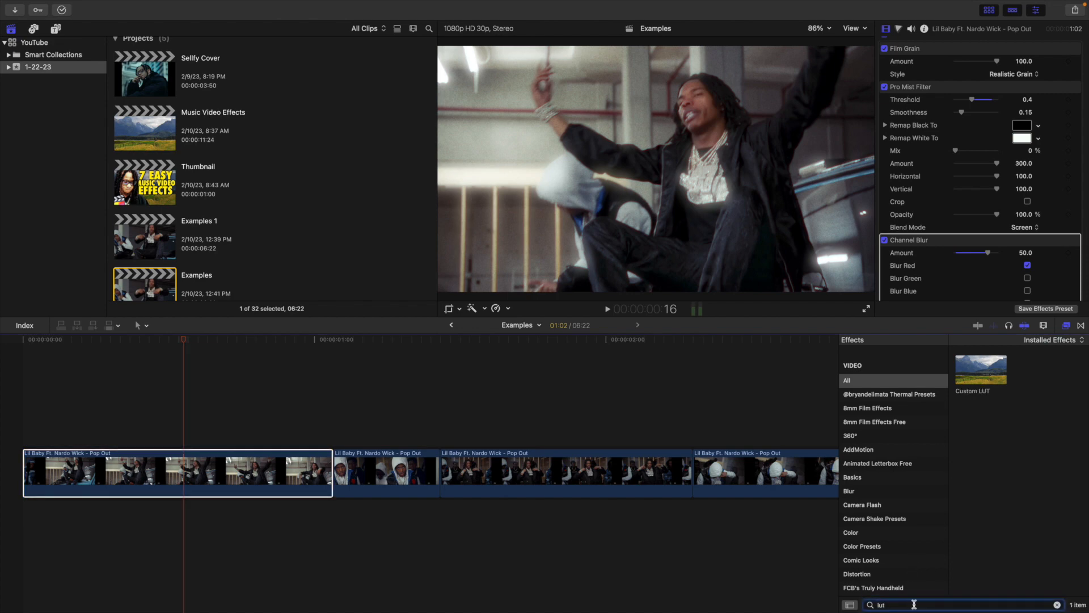
drag(984, 374, 141, 473)
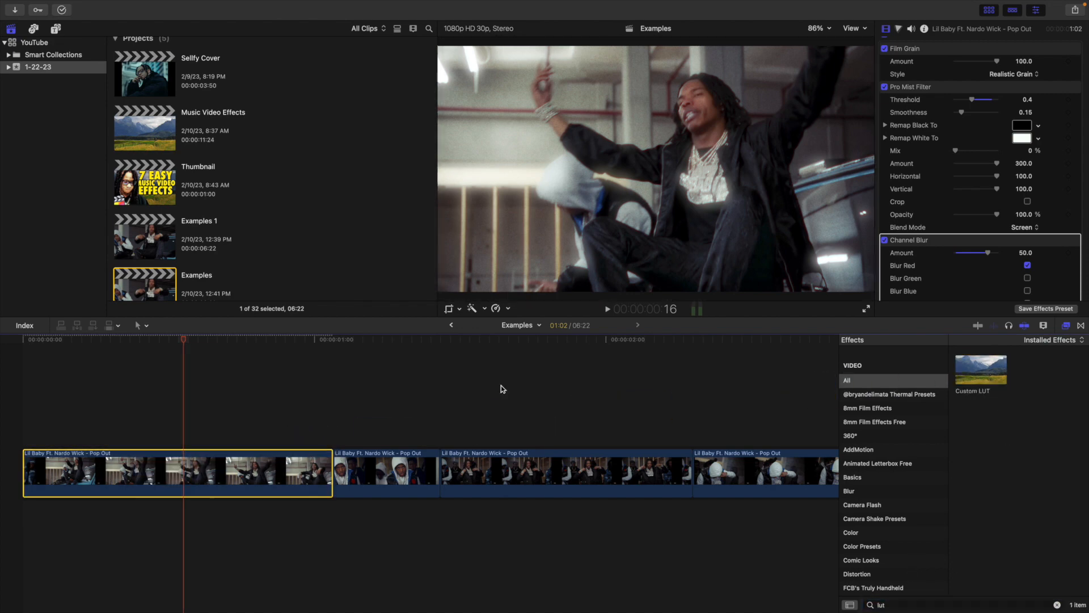
click(1064, 326)
scroll(941, 251, down, 10)
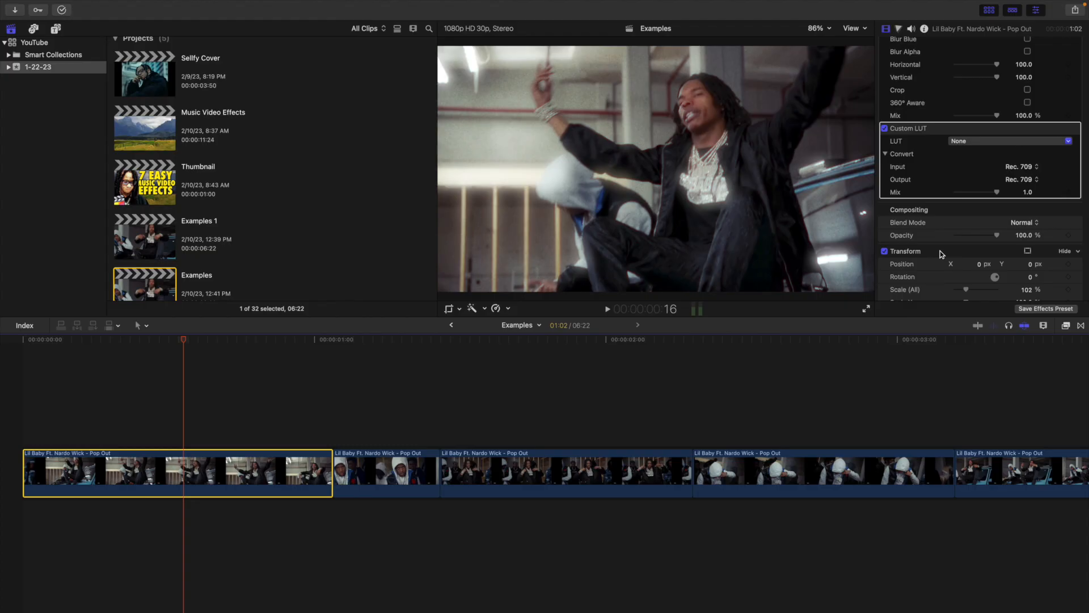
click(962, 143)
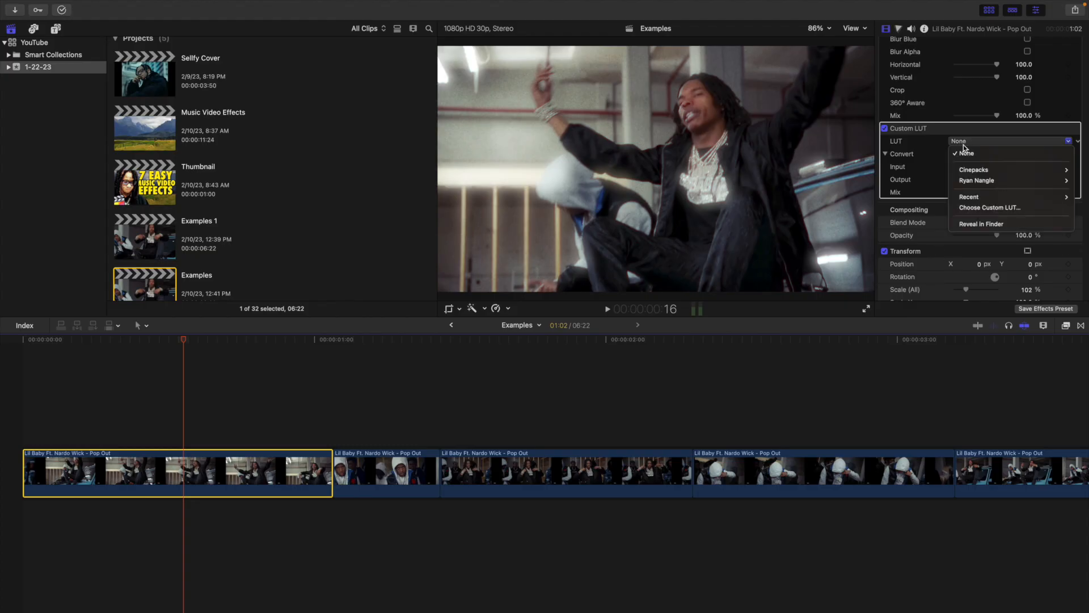
click(971, 211)
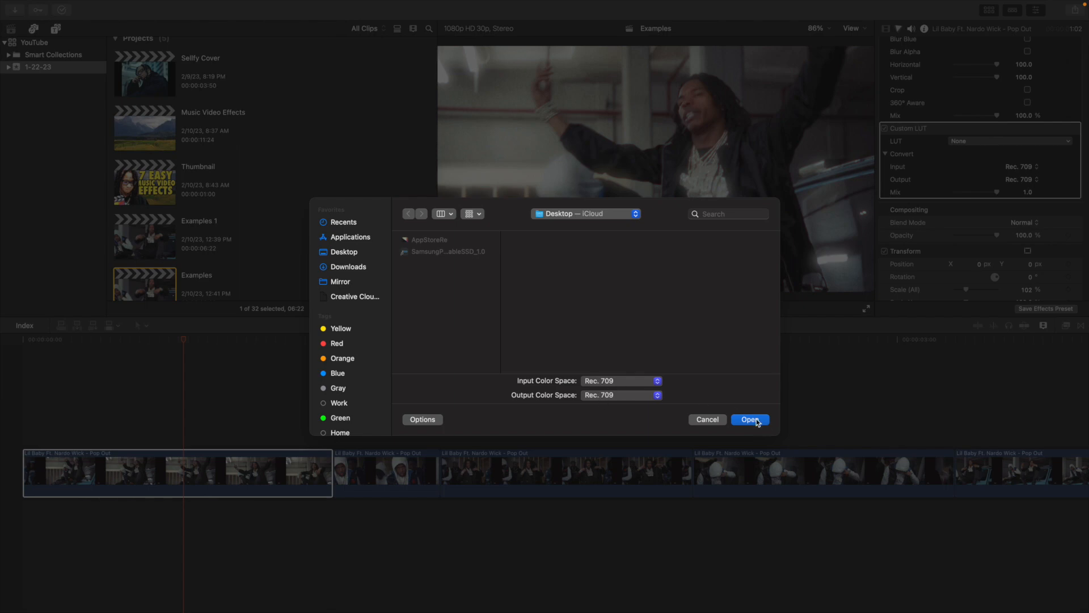
click(705, 420)
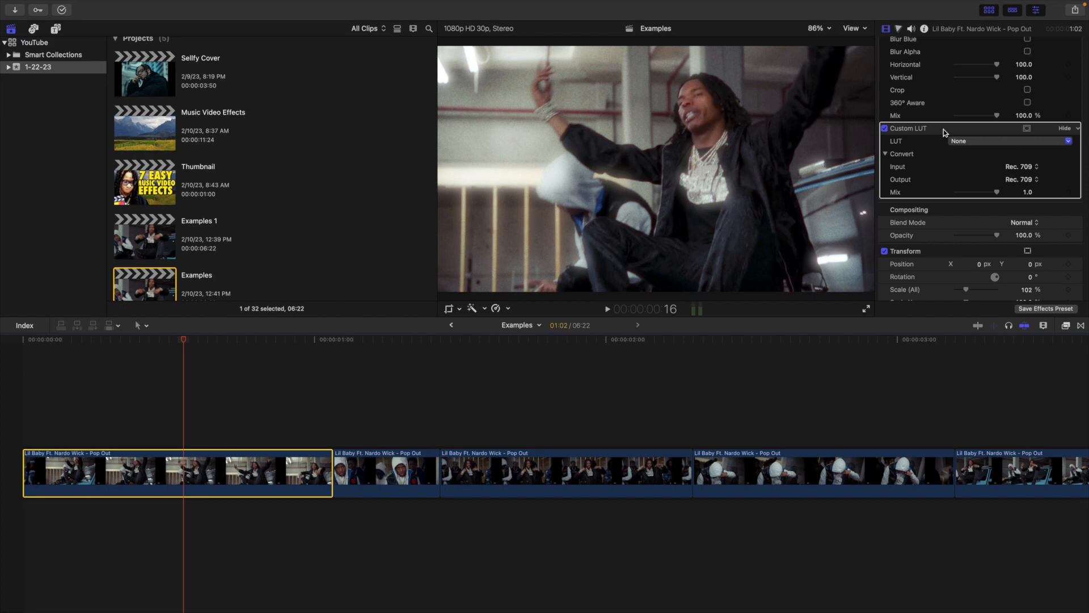
Step: Load the Film_4 LUT from Cinepacks in the Custom LUT effect and compare the clip with it off and on
click(958, 143)
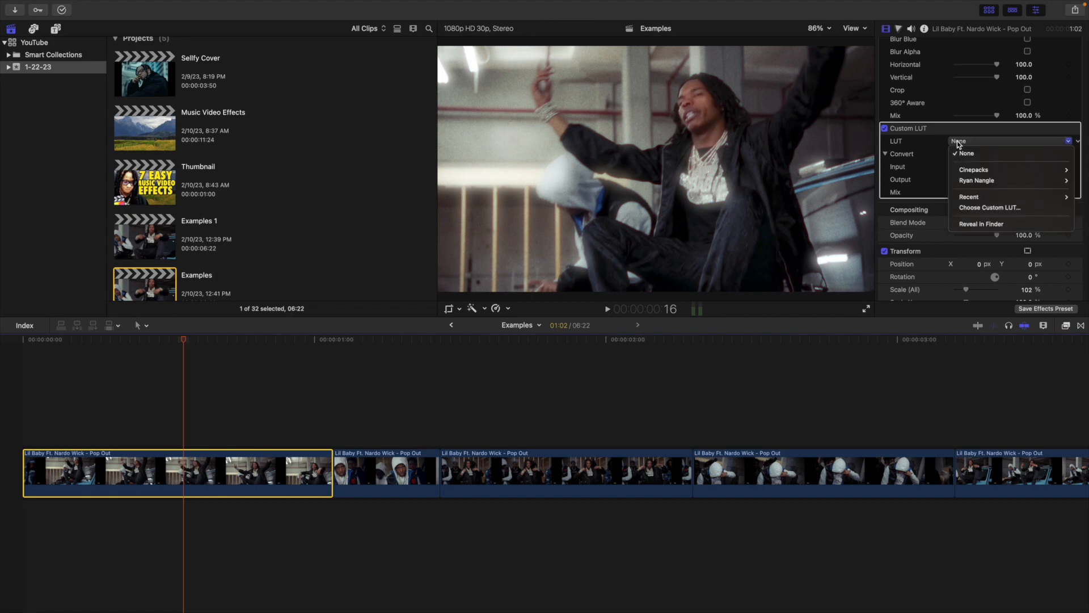
mouse_move(971, 170)
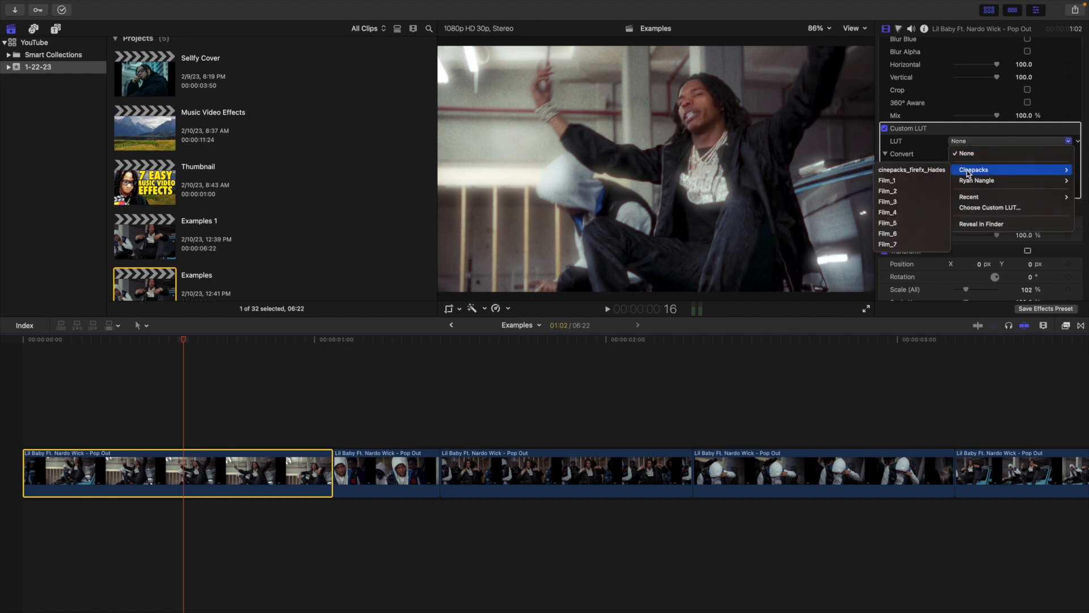
click(890, 213)
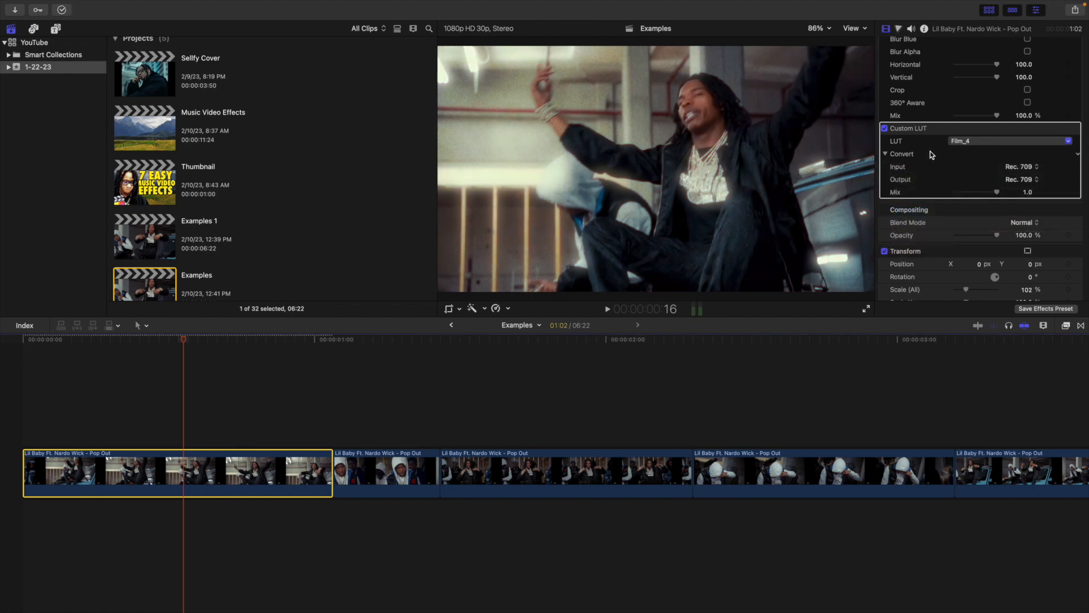
scroll(887, 204, up, 3)
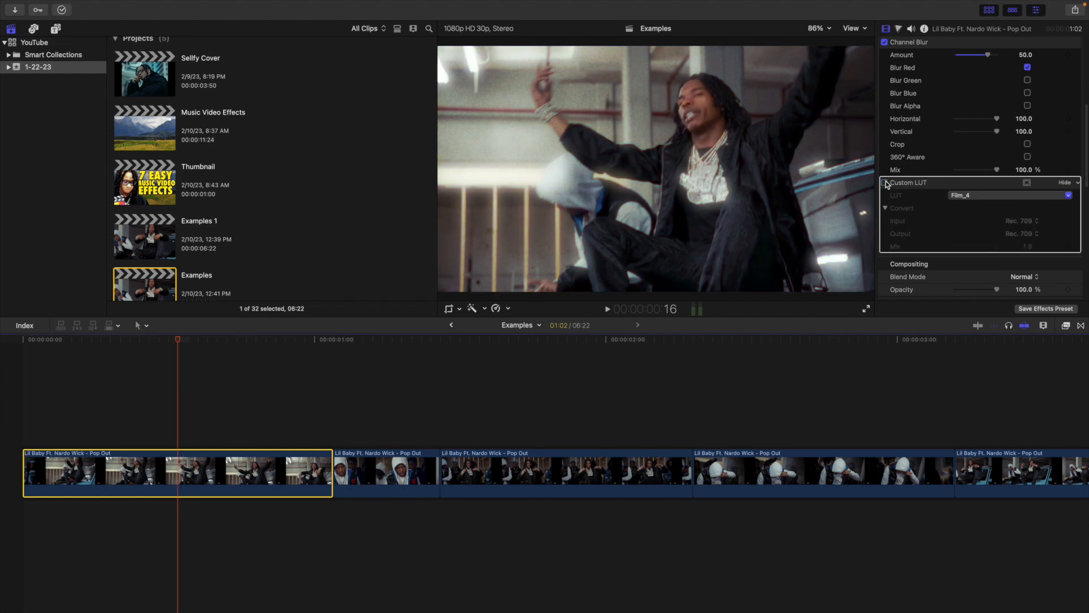
scroll(908, 131, up, 8)
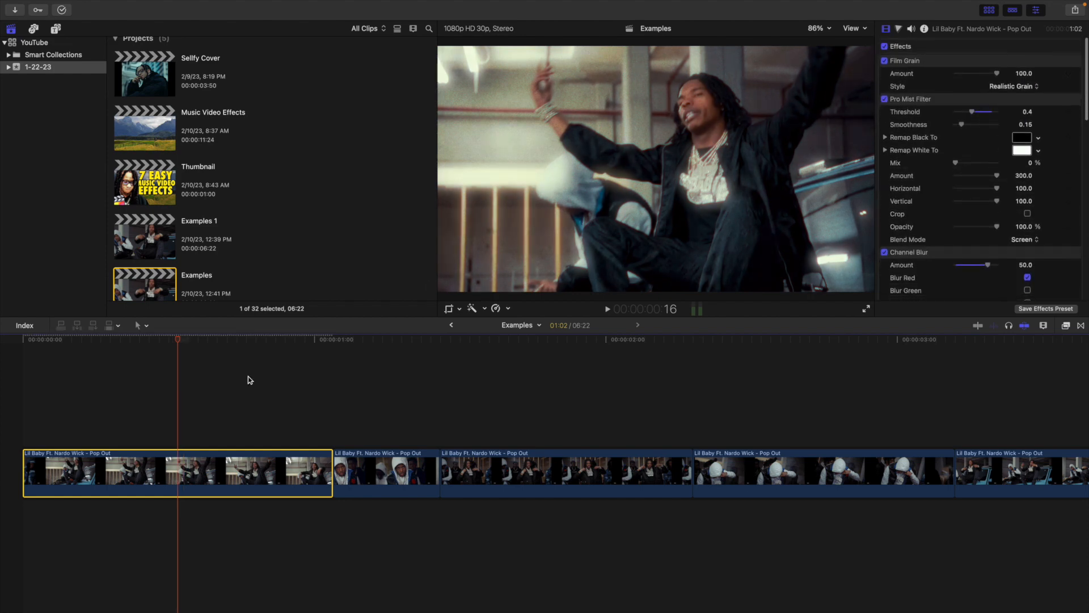
drag(177, 341, 243, 366)
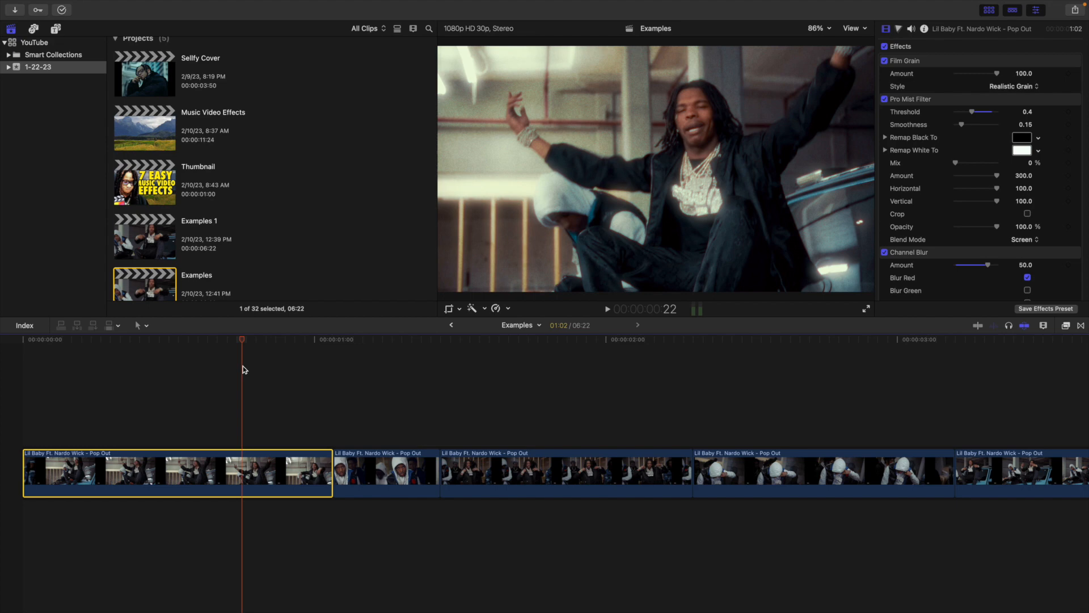
drag(243, 365, 217, 367)
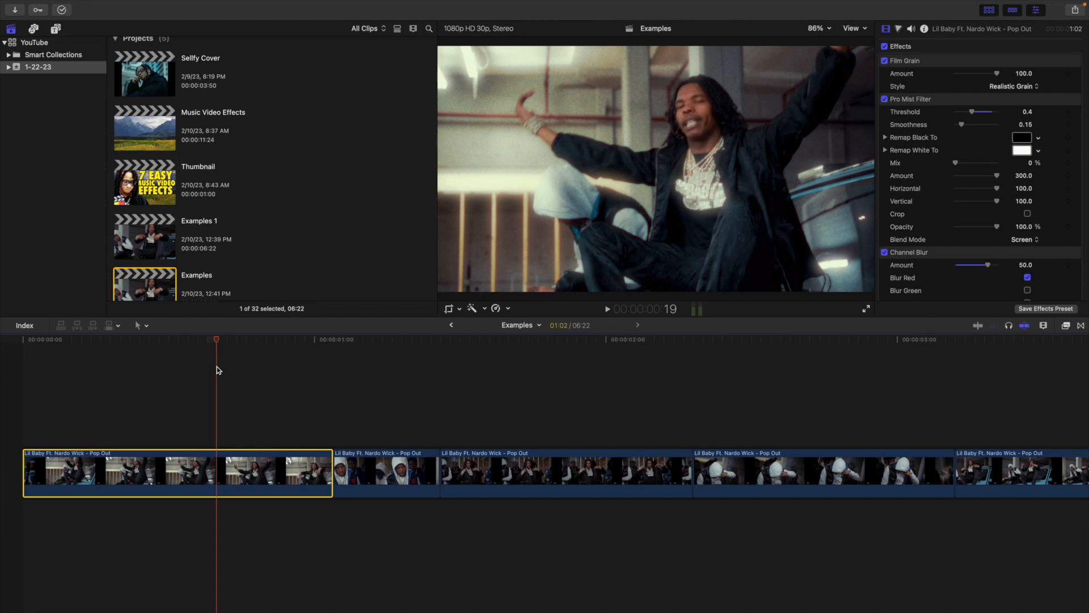
mouse_move(216, 366)
mouse_down()
mouse_move(212, 338)
mouse_move(120, 349)
mouse_move(213, 364)
mouse_up()
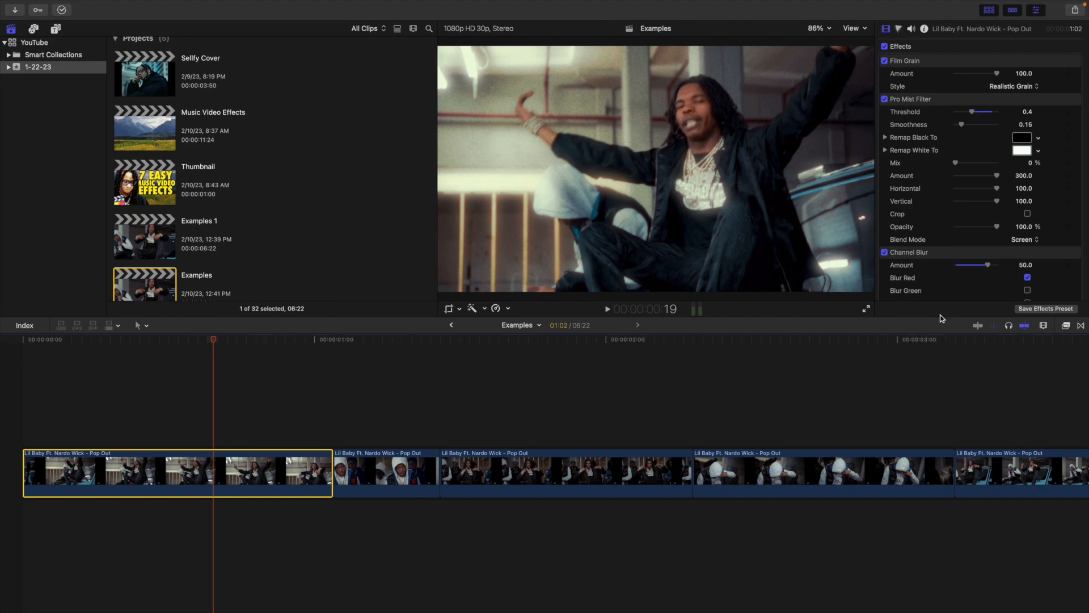
Step: Save the clip's effects as a preset named Film Look in the My Effects category, excluding the Transform attributes
click(1029, 309)
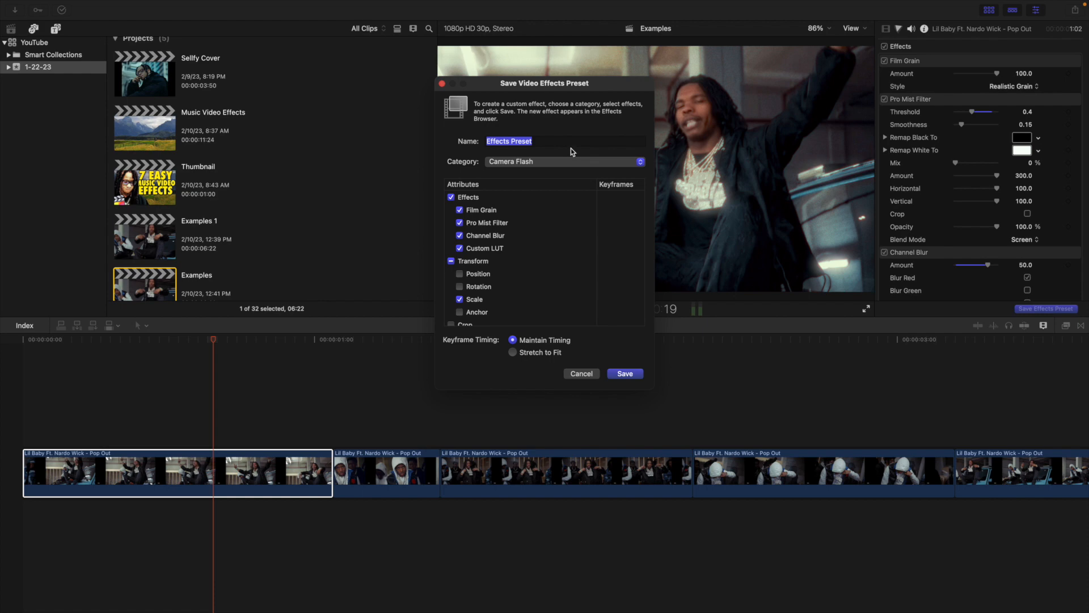
text(Film Look)
click(517, 163)
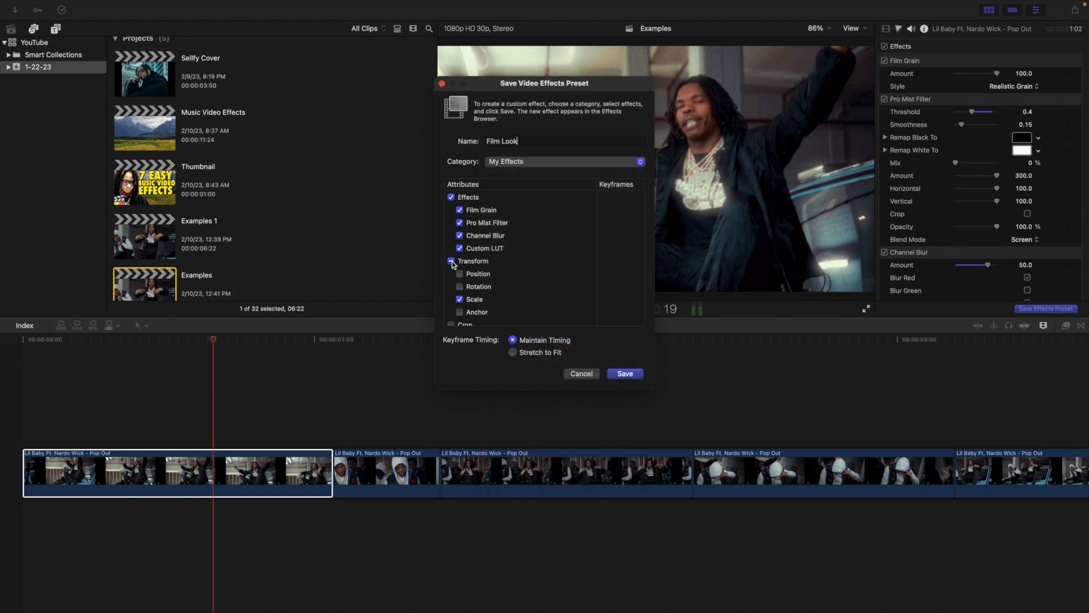
click(451, 261)
scroll(494, 278, down, 5)
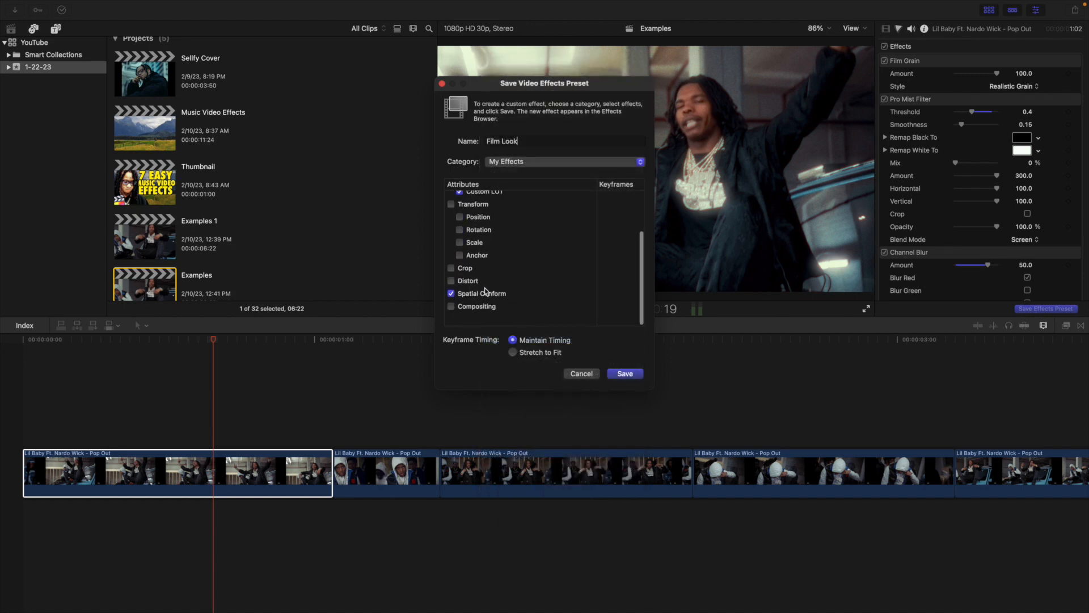
scroll(492, 260, up, 5)
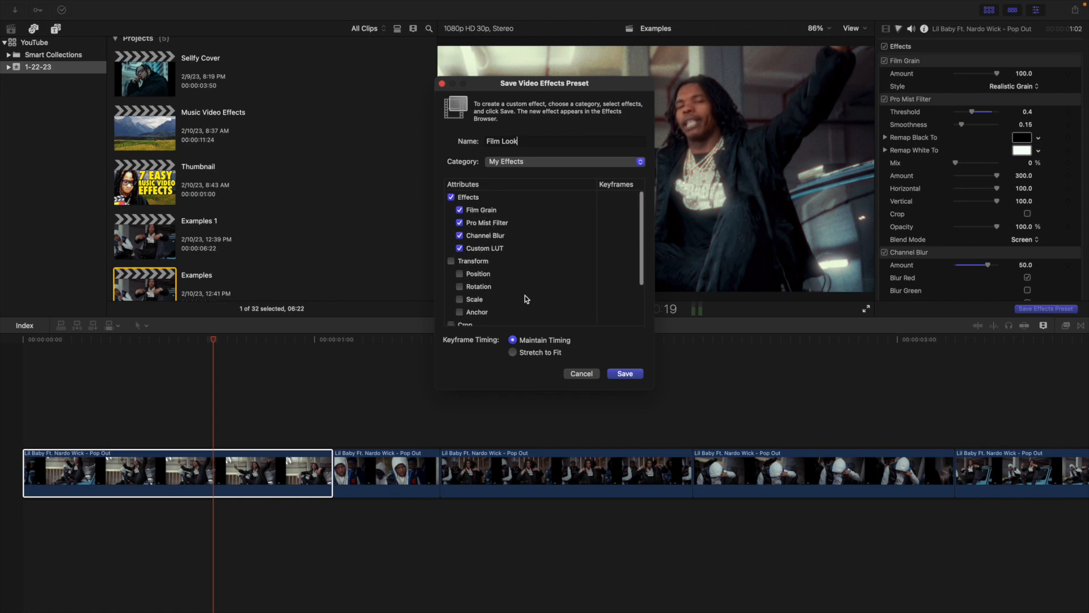
click(624, 375)
Step: Apply the saved Film Look preset to the second timeline clip and check the effects and settings it adds
click(381, 427)
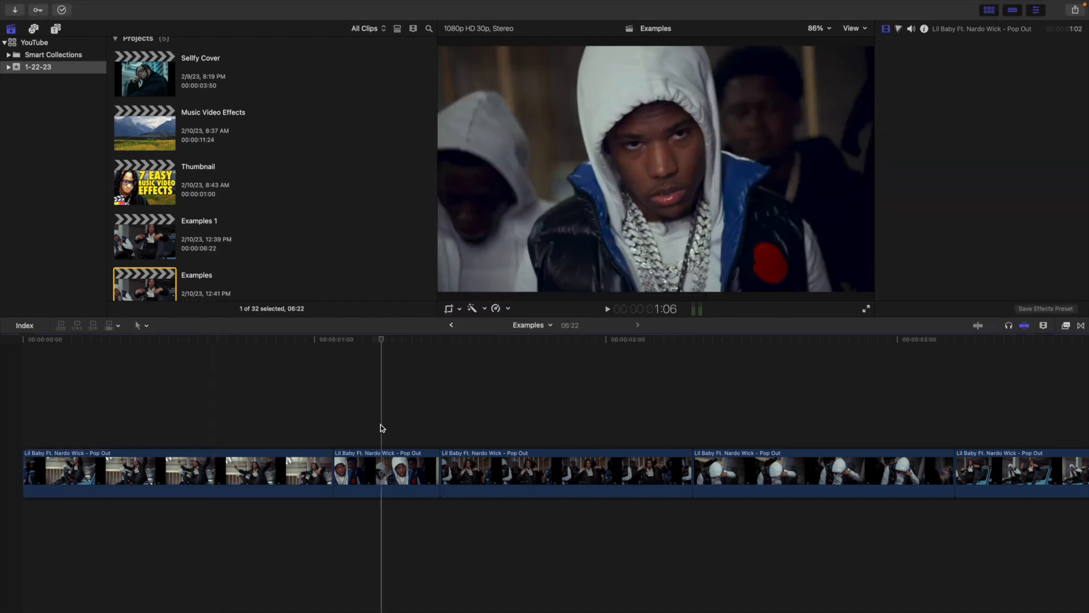
click(390, 462)
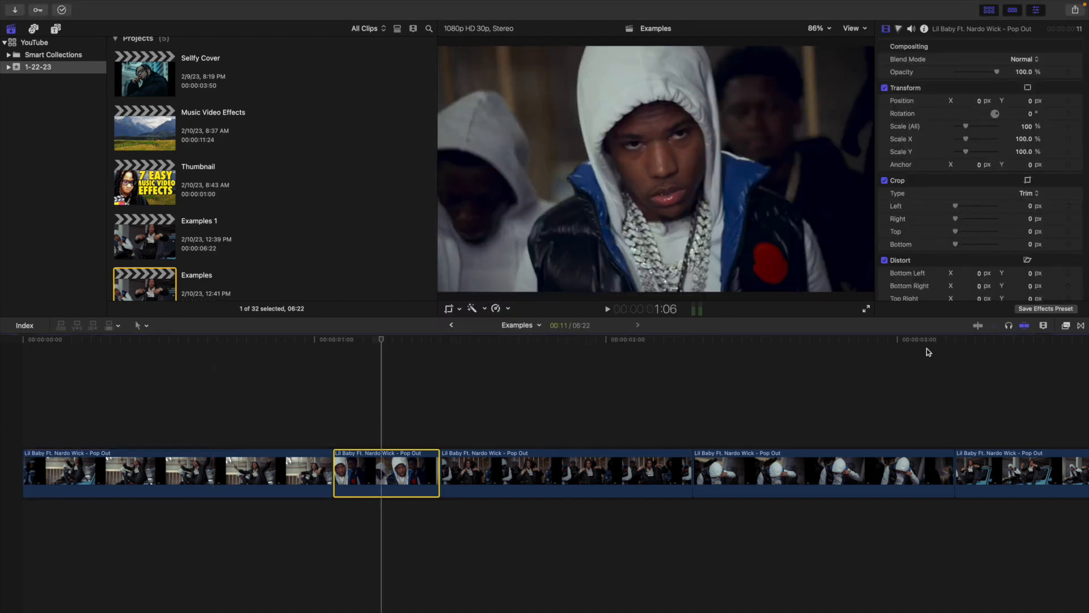
click(1066, 325)
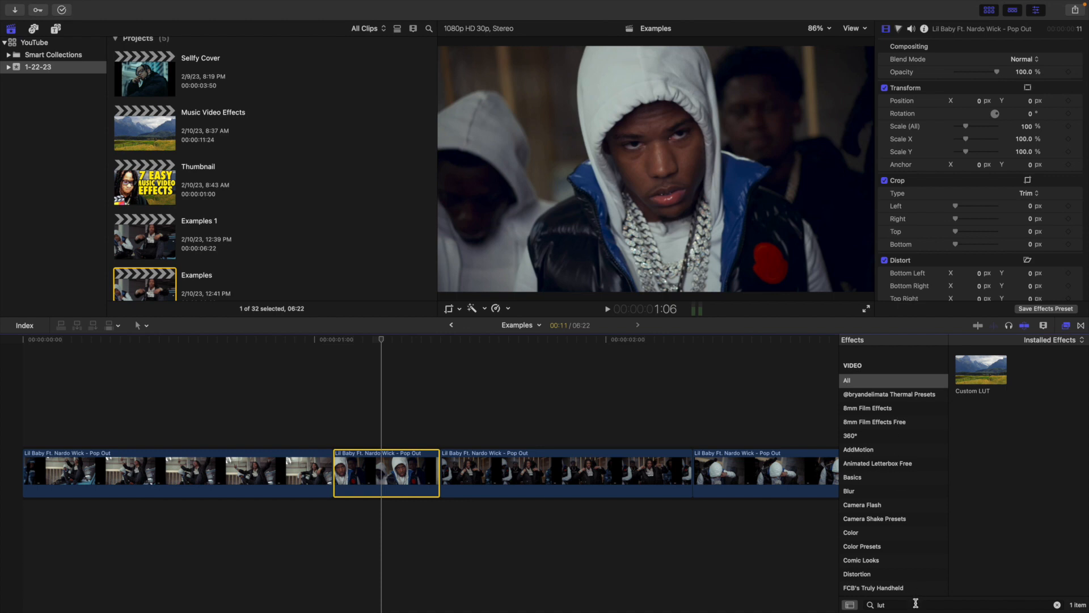
click(916, 605)
text(film)
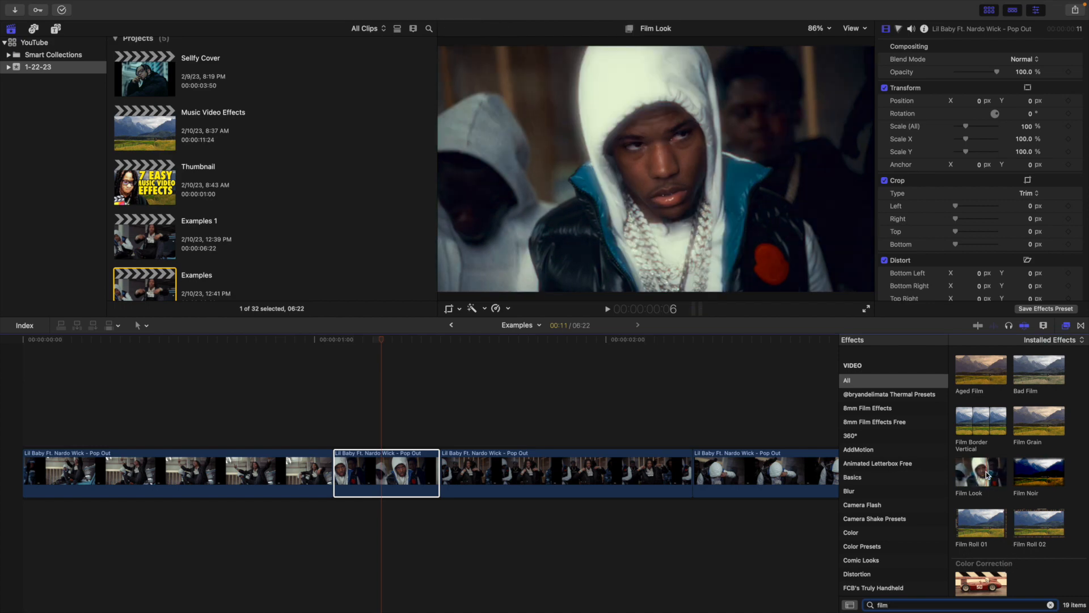
drag(983, 475, 399, 468)
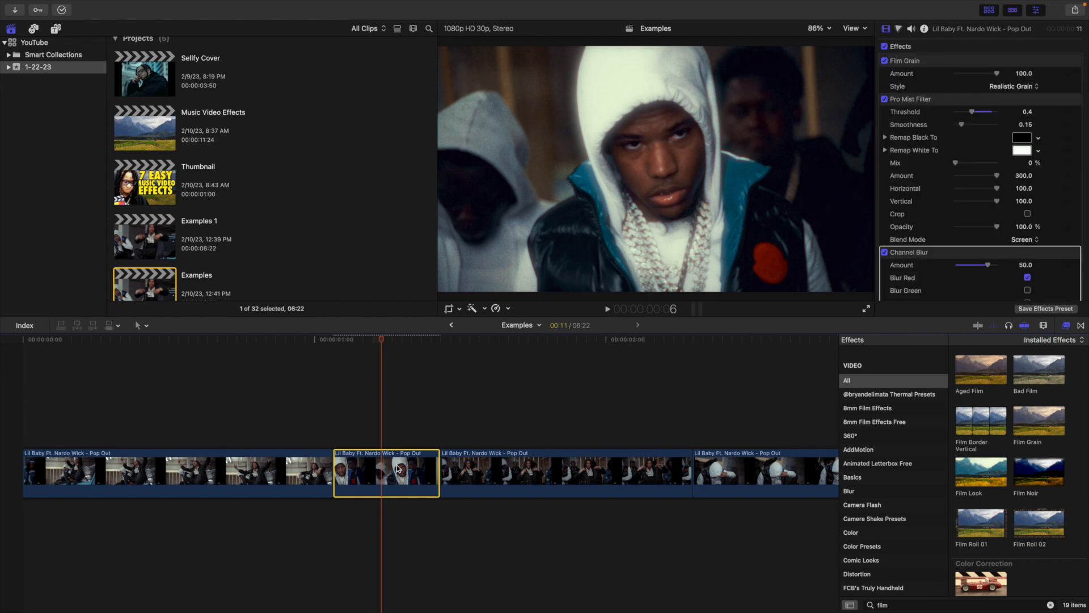
click(1066, 325)
scroll(951, 146, down, 5)
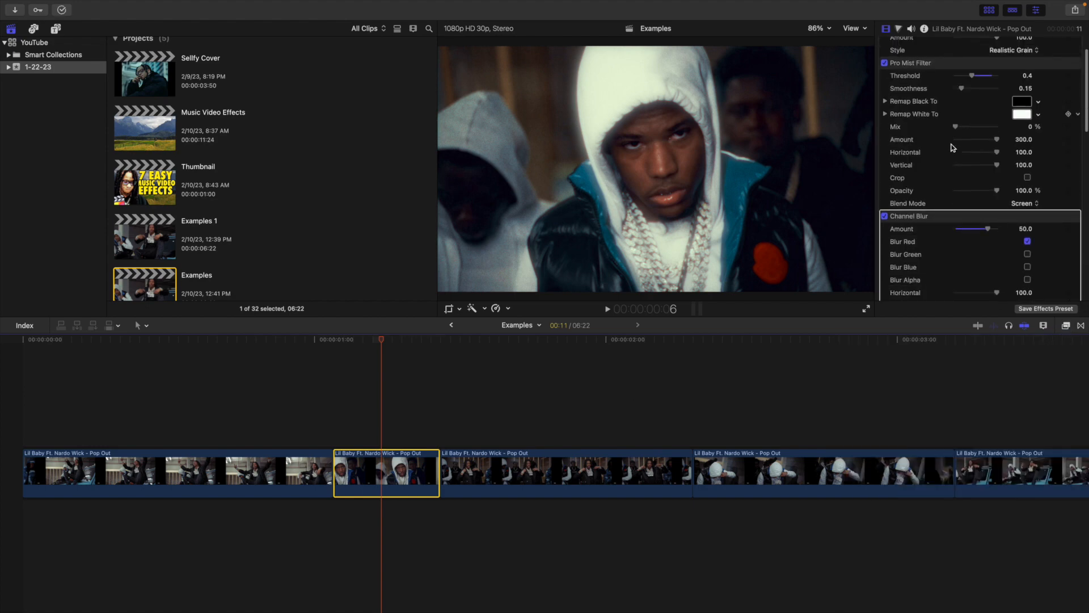
scroll(953, 148, down, 5)
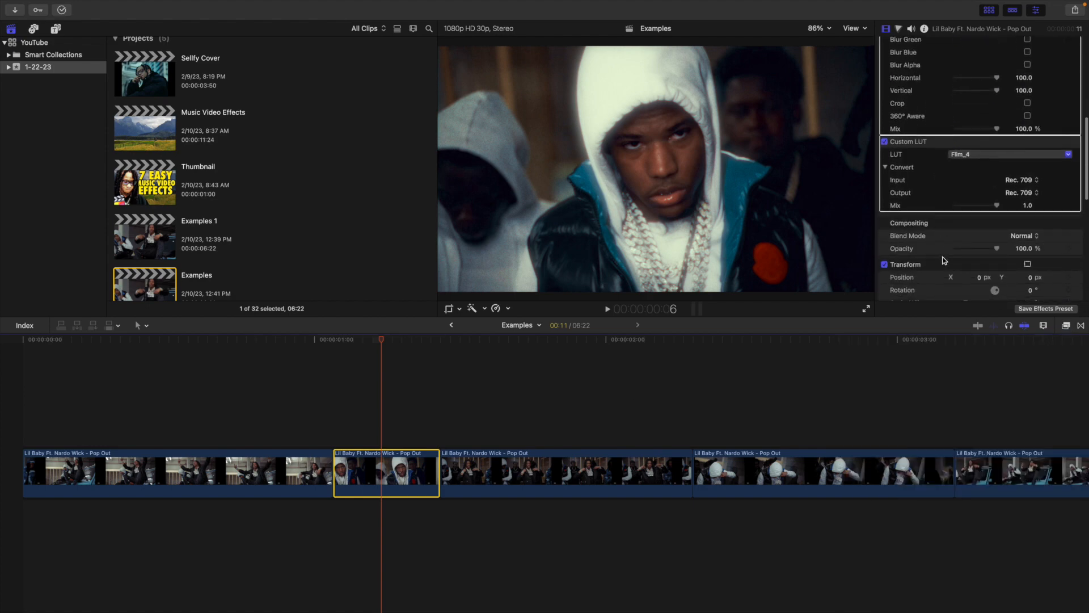
scroll(957, 205, up, 10)
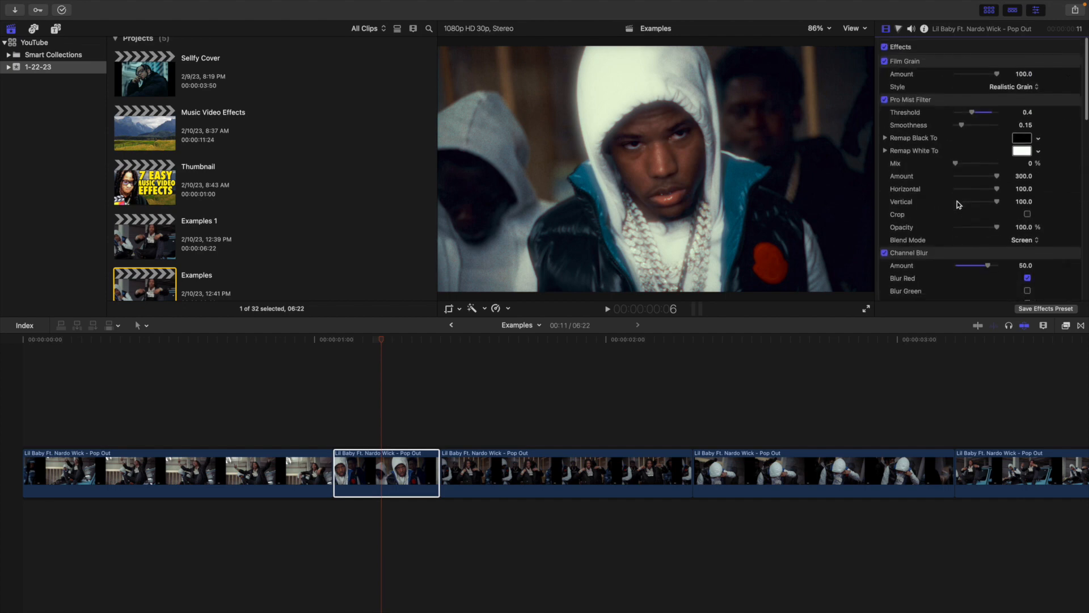
scroll(958, 200, down, 10)
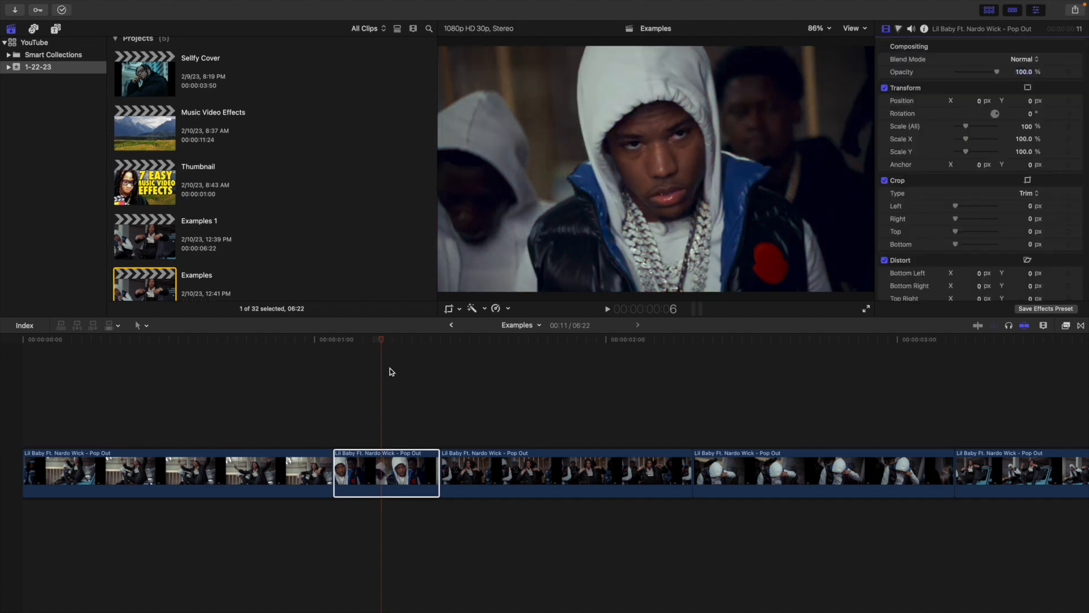
Step: Add a Color Board correction to the second timeline clip and sample the jacket's blue collar with a color mask
mouse_move(384, 346)
mouse_down()
mouse_move(366, 347)
mouse_move(376, 348)
mouse_up()
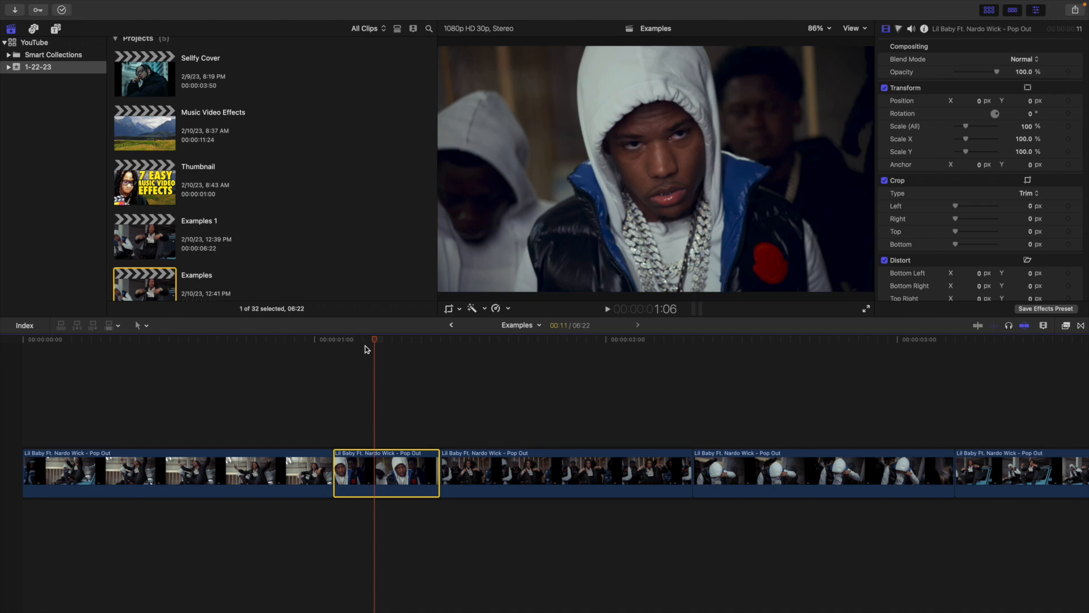
key(super+equal)
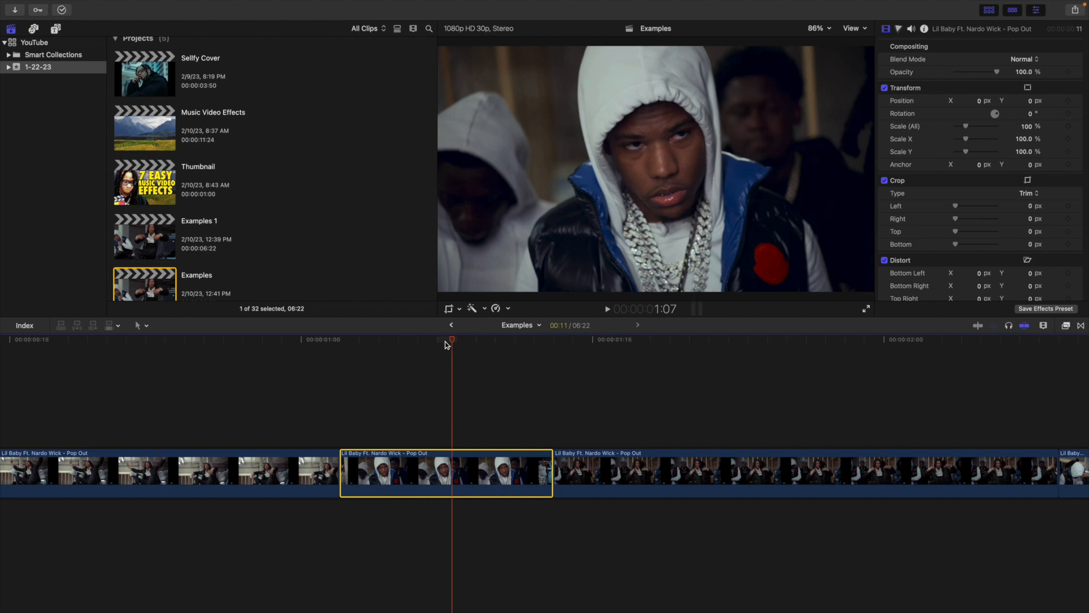
mouse_move(448, 341)
mouse_down()
mouse_move(406, 343)
mouse_move(439, 349)
mouse_up()
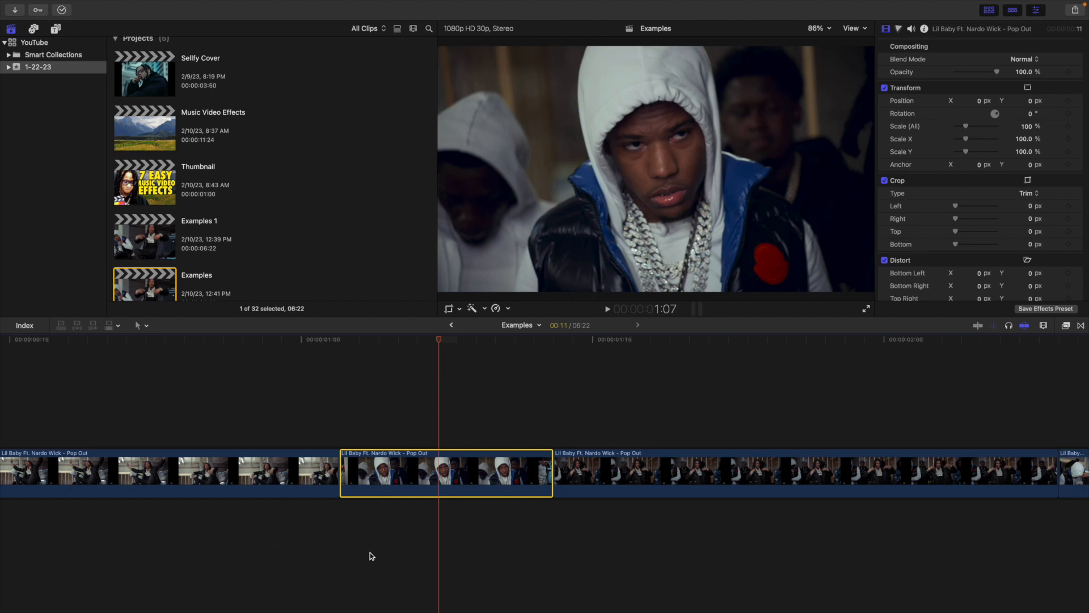
click(899, 30)
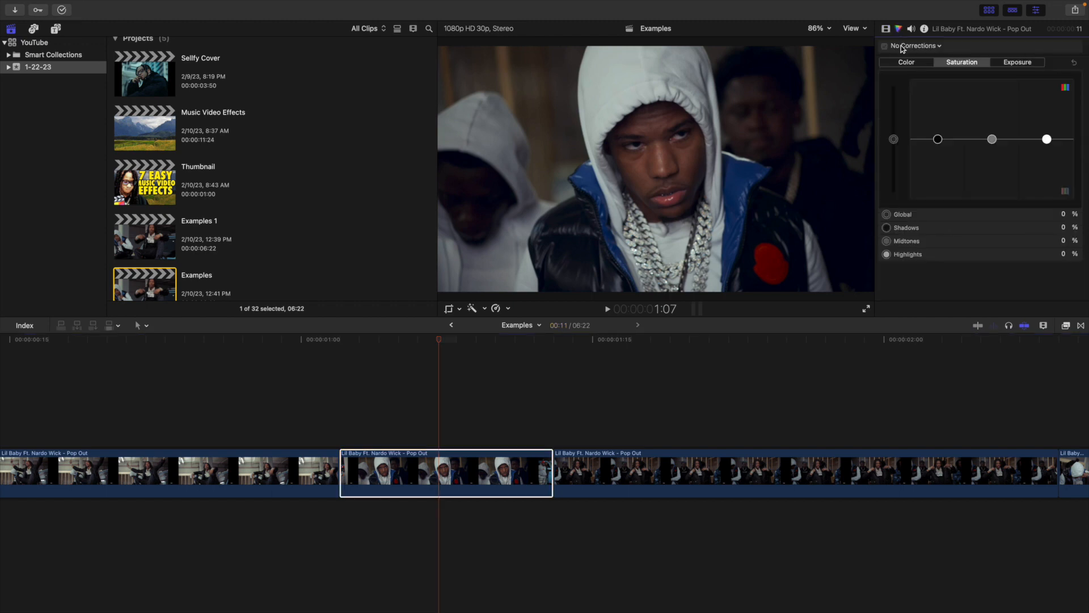
click(902, 48)
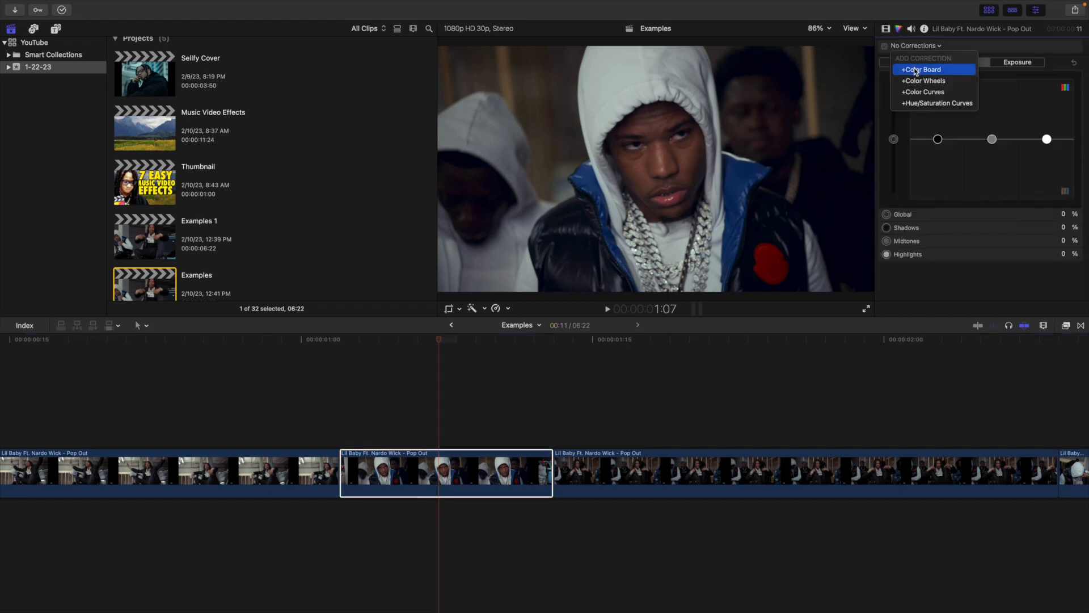
click(914, 67)
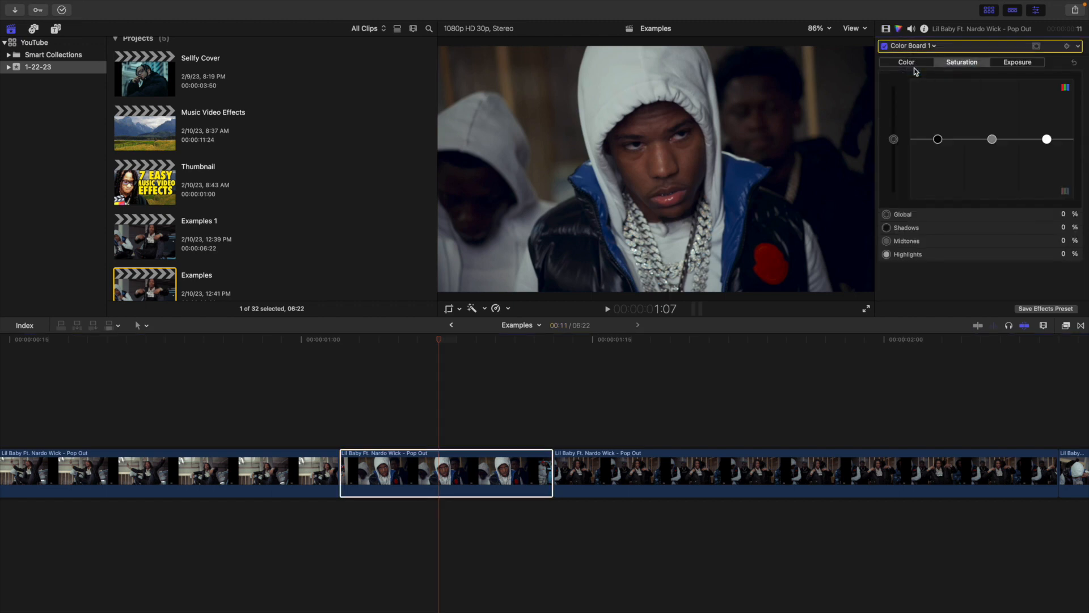
click(1078, 47)
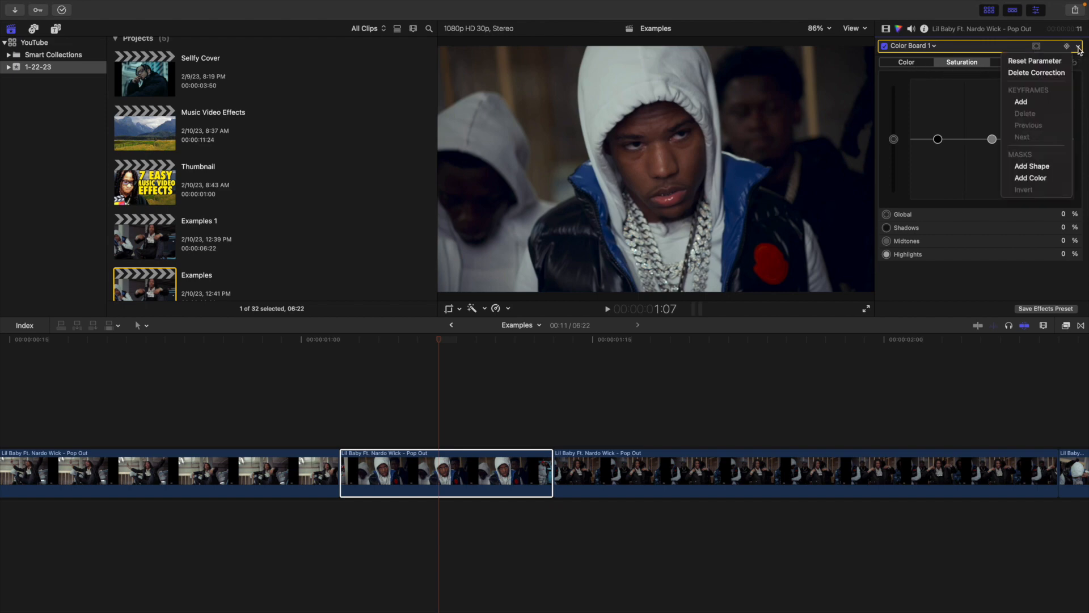
click(1028, 179)
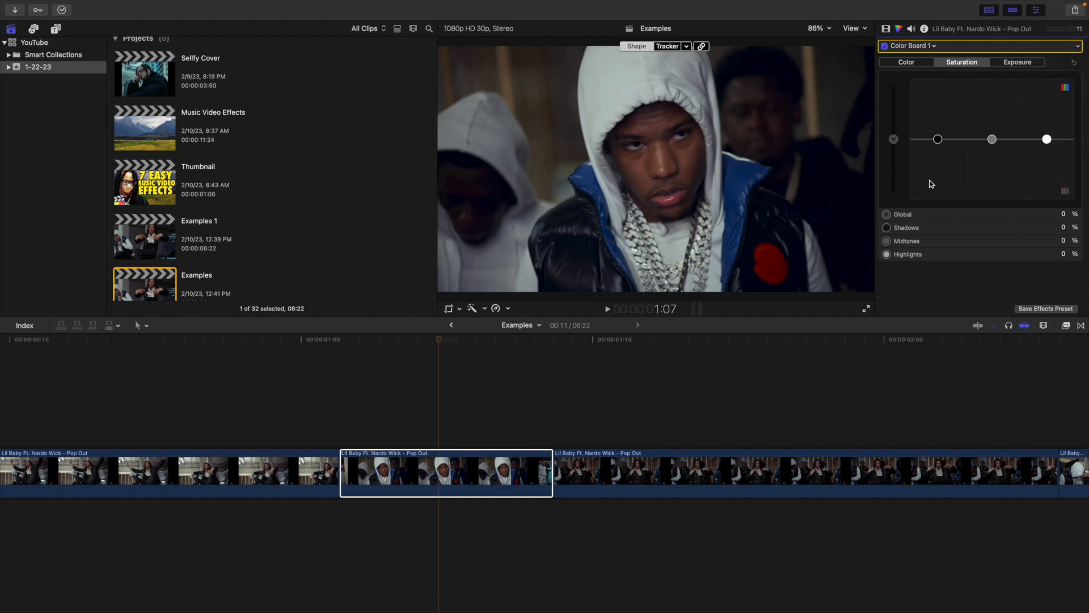
drag(737, 176, 752, 174)
Step: Set the global saturation outside the color mask to -100% and refine the mask's color sampling on the blue collar
scroll(961, 192, down, 2)
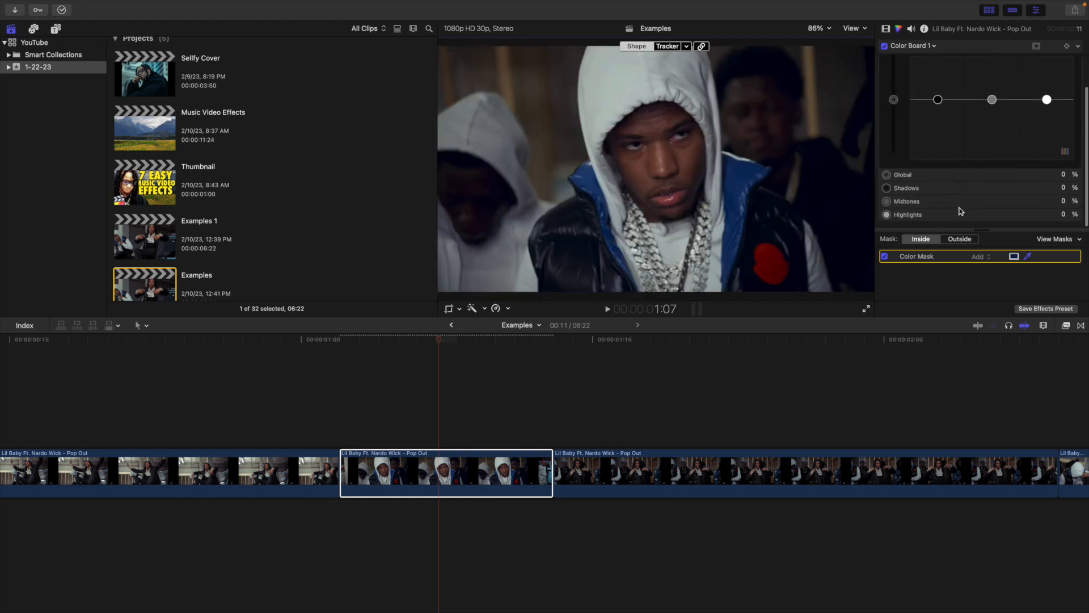
click(959, 241)
scroll(959, 204, up, 3)
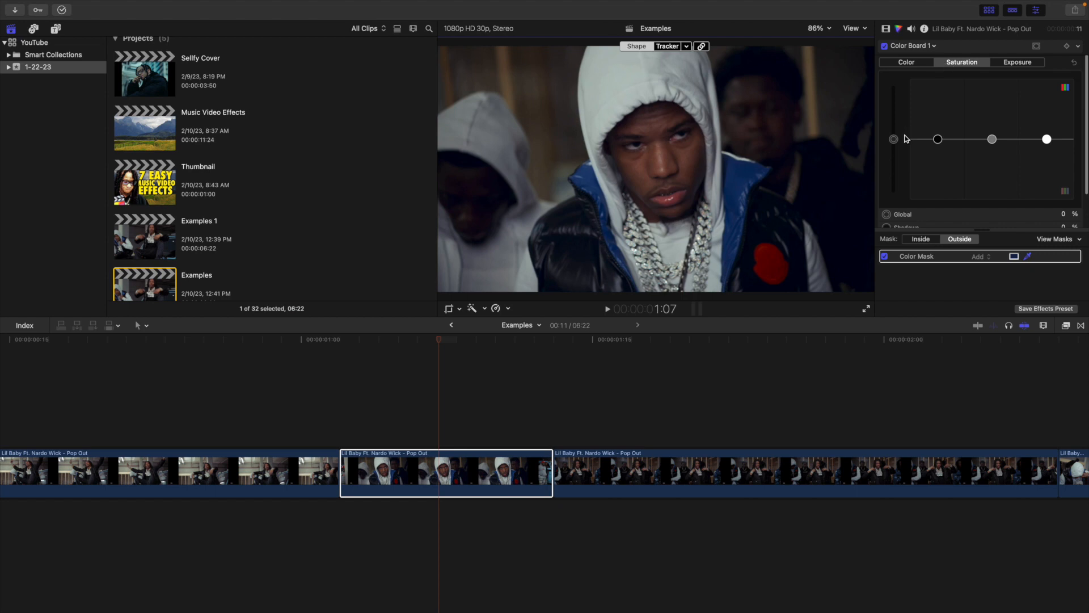
drag(893, 139, 894, 199)
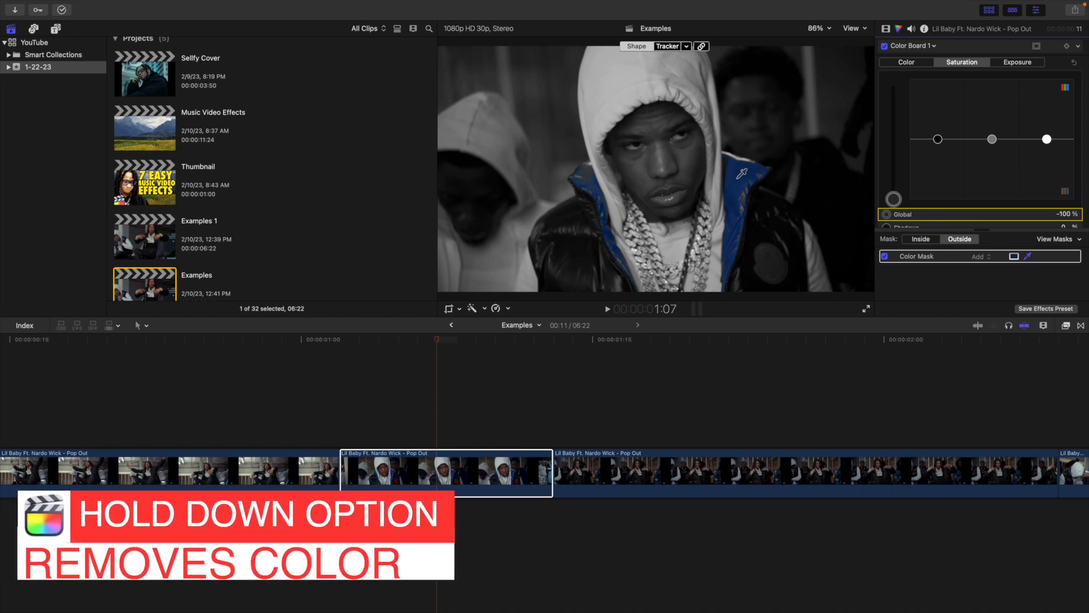
drag(736, 177, 793, 190)
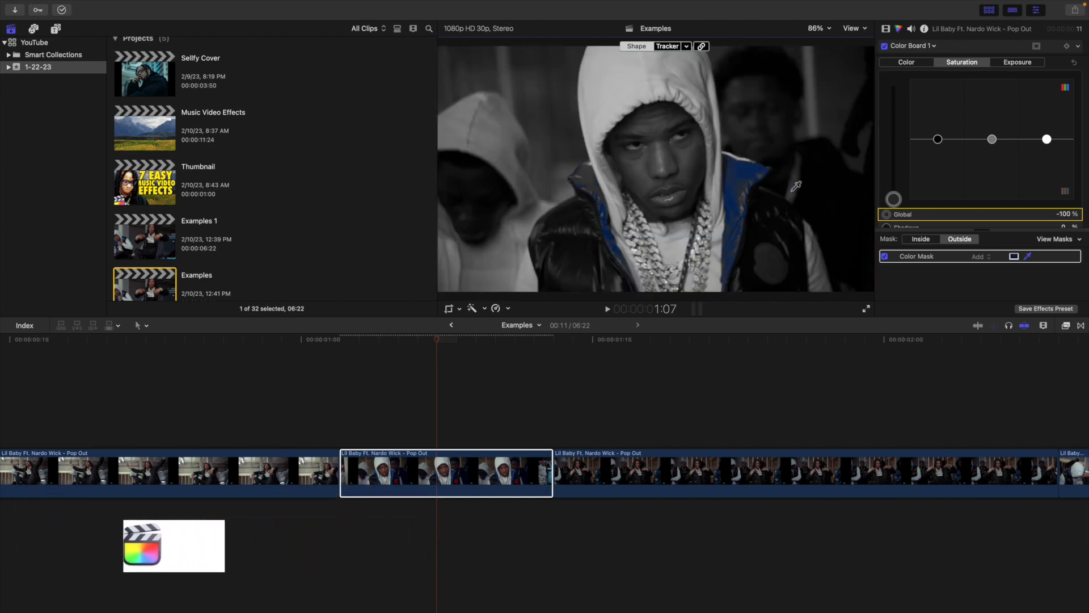
drag(584, 177, 592, 174)
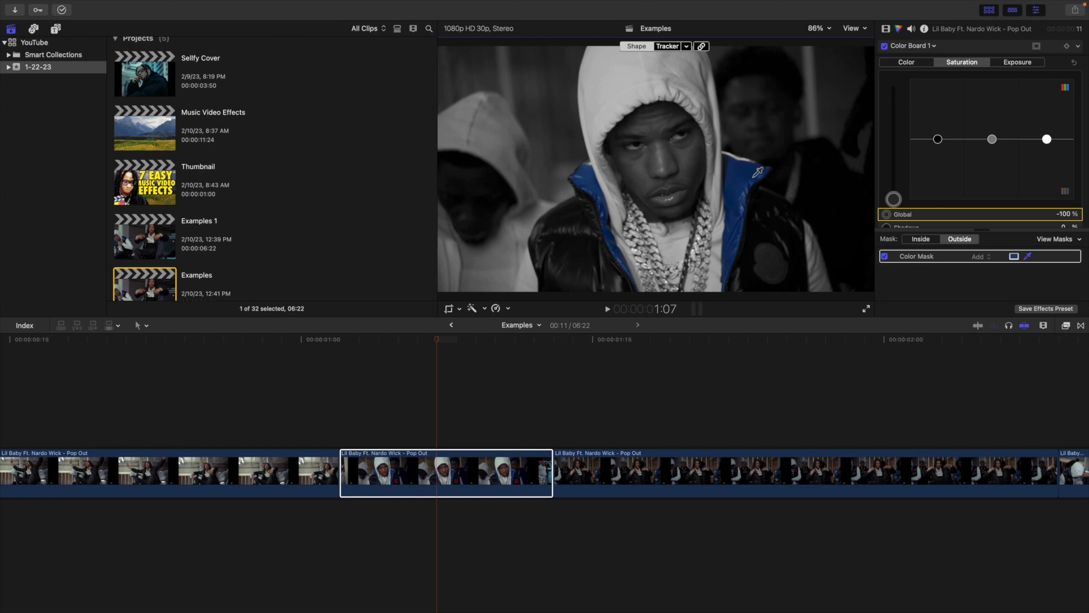
Step: Find the Prism effect and apply it to the second timeline clip
click(1066, 325)
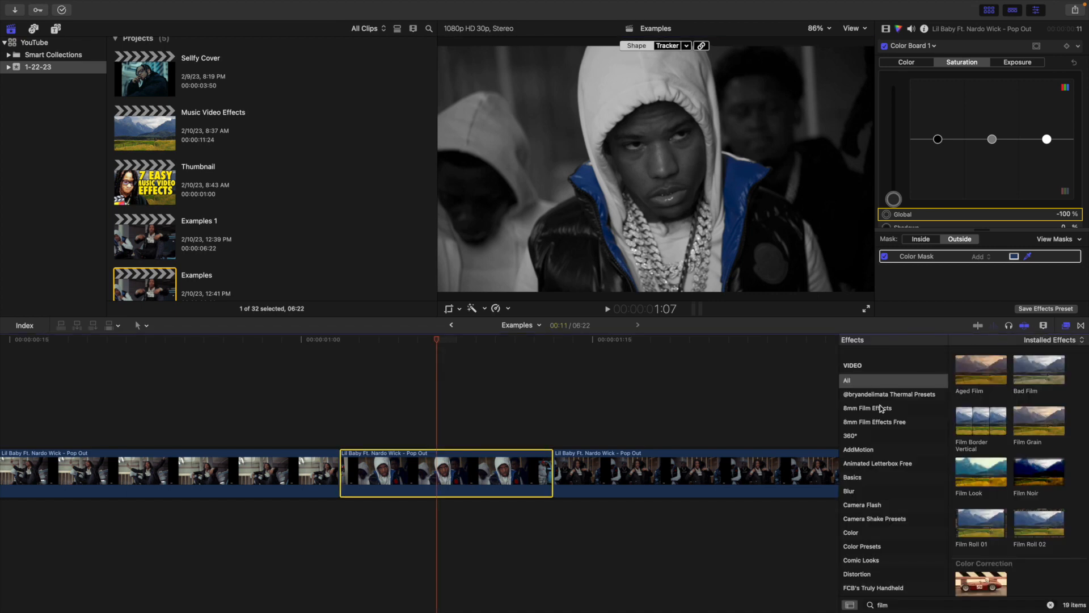
double_click(911, 603)
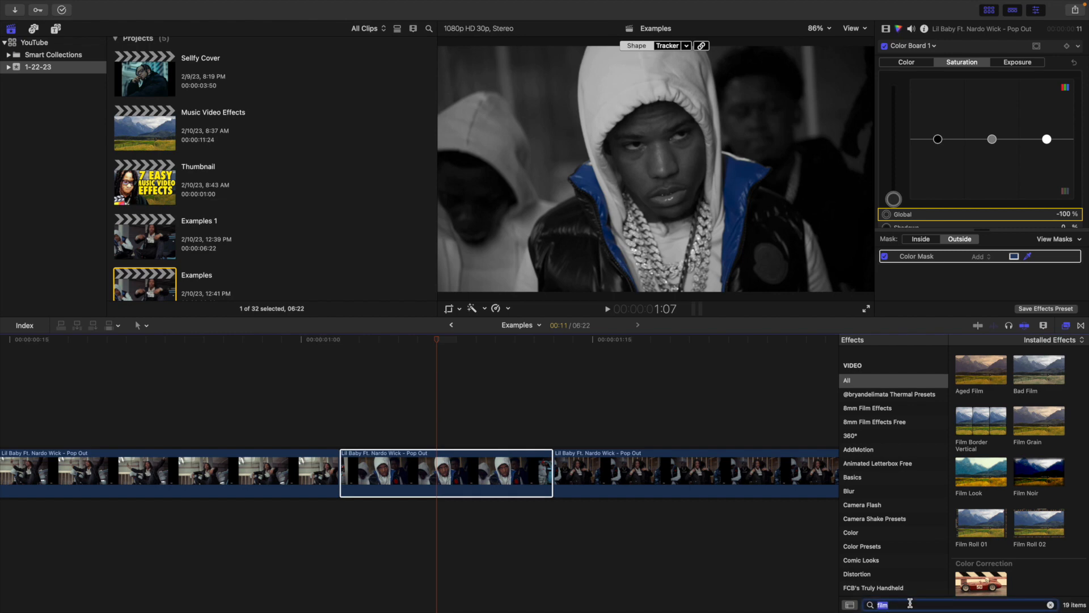
text(pri)
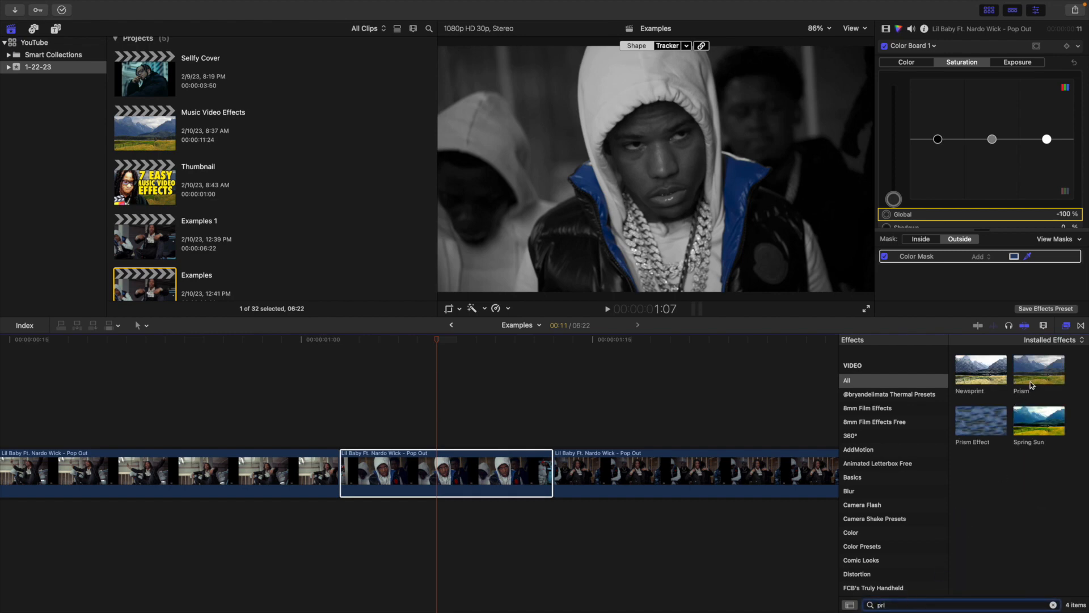
drag(1031, 385, 510, 465)
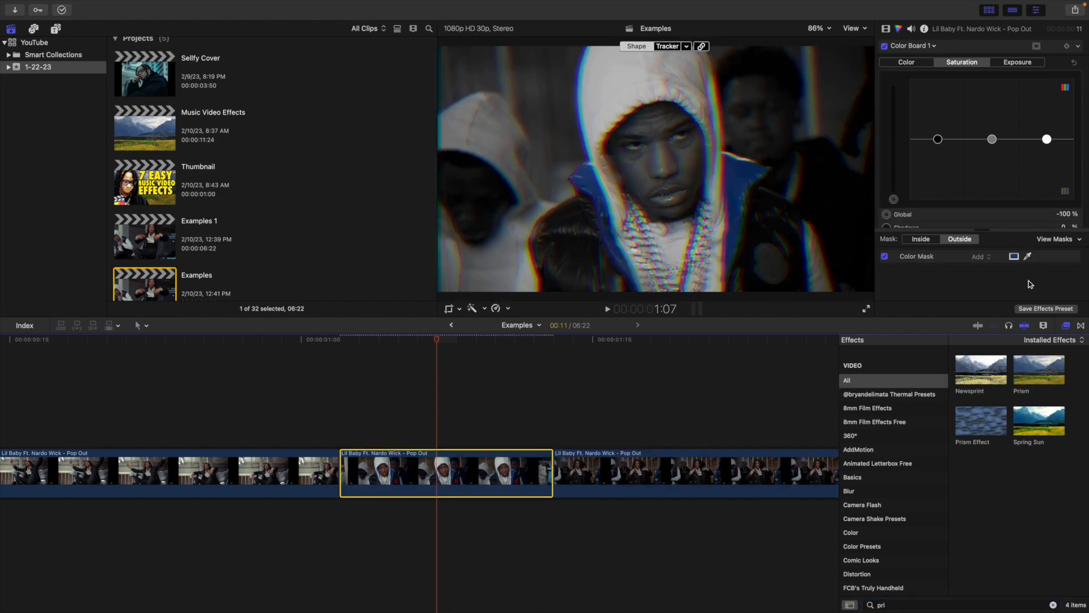
click(1066, 325)
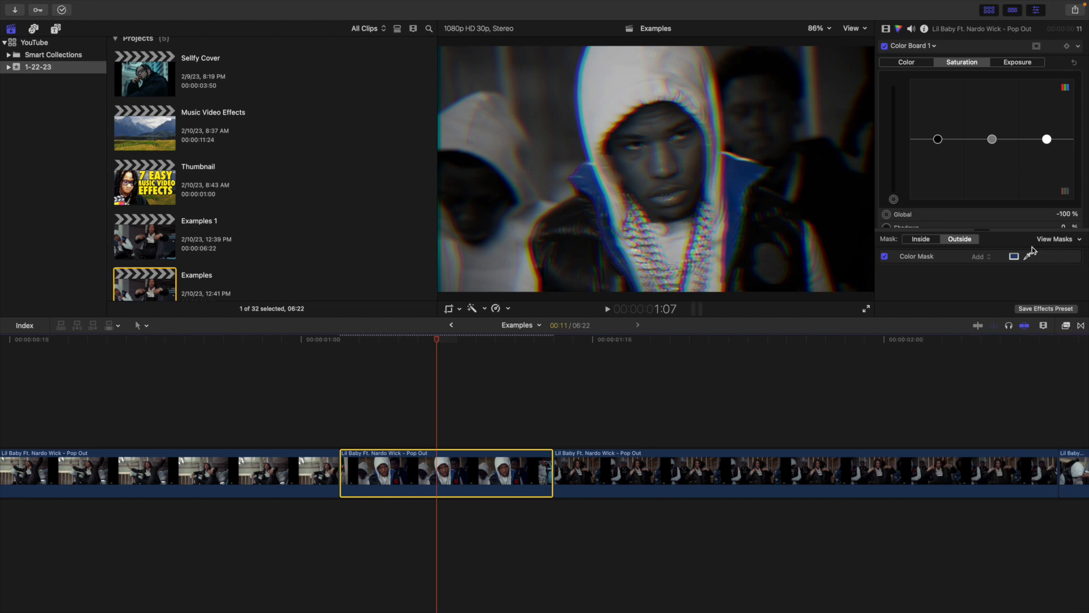
Step: Set the Prism effect's amount to 13 on the second clip
click(887, 31)
click(1025, 98)
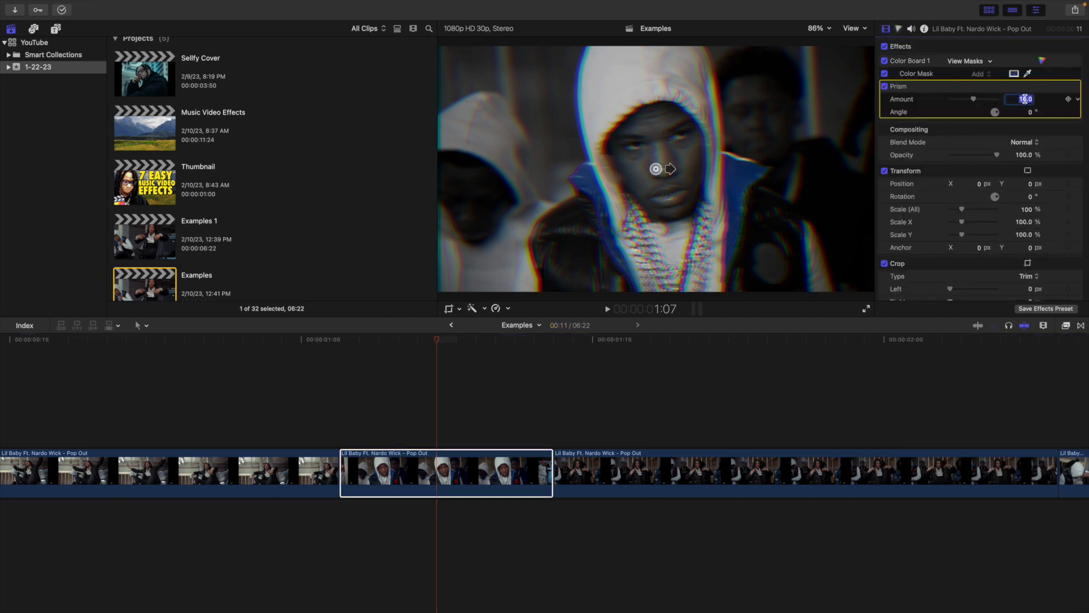
text(13)
key(Return)
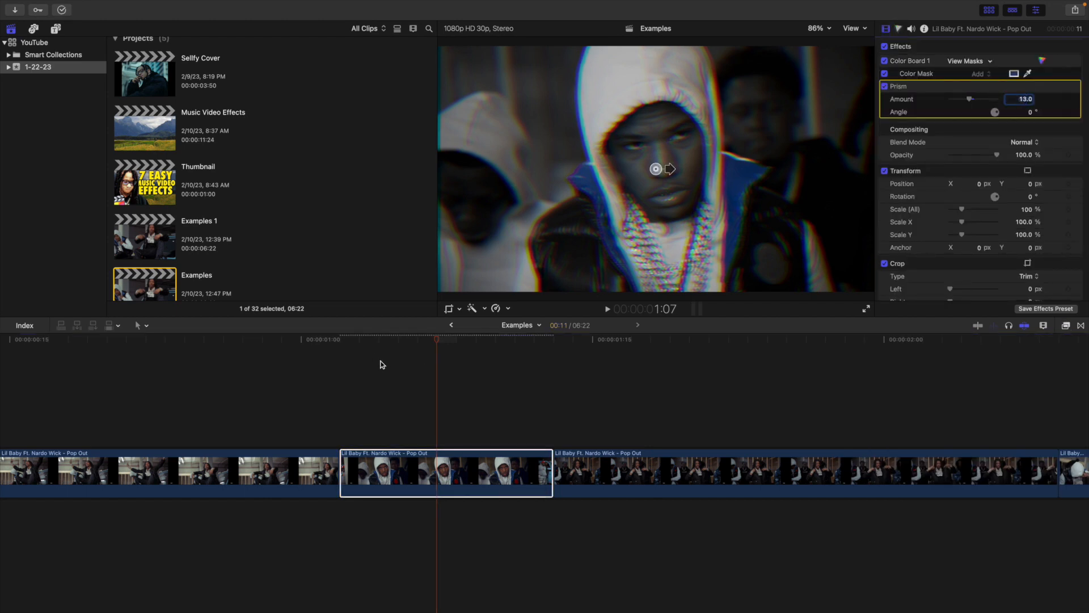
click(440, 339)
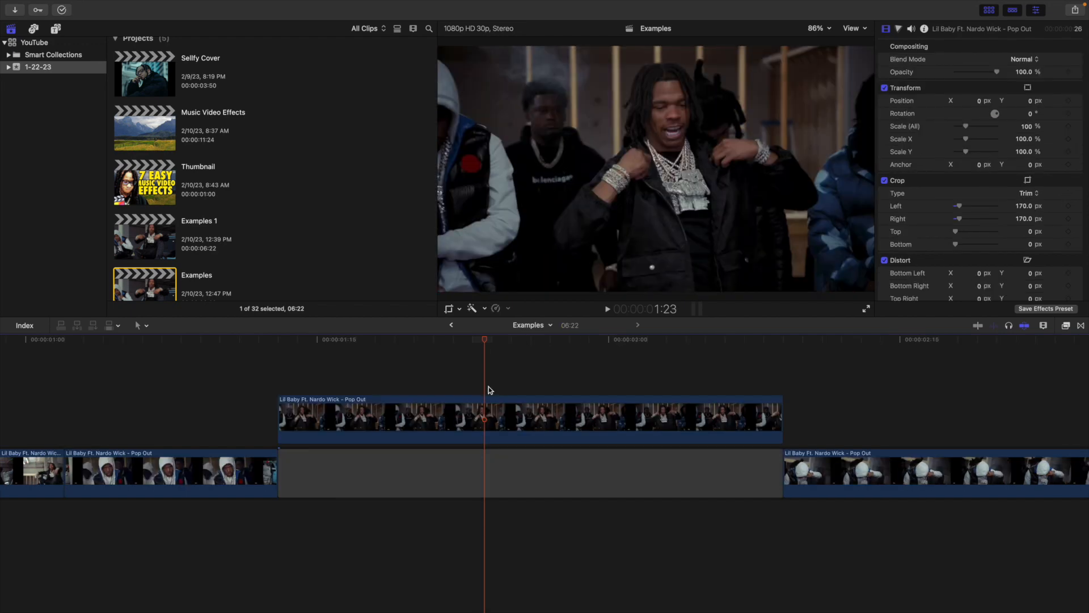
Step: Select the connected clip above the gap and show the horizon overlay in the viewer
click(481, 418)
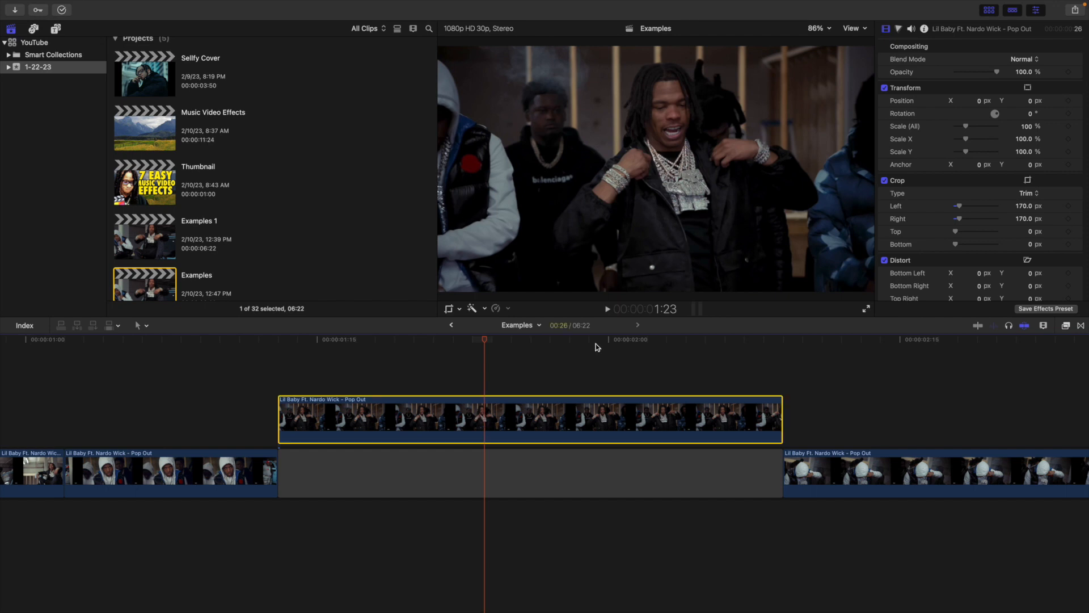
click(853, 29)
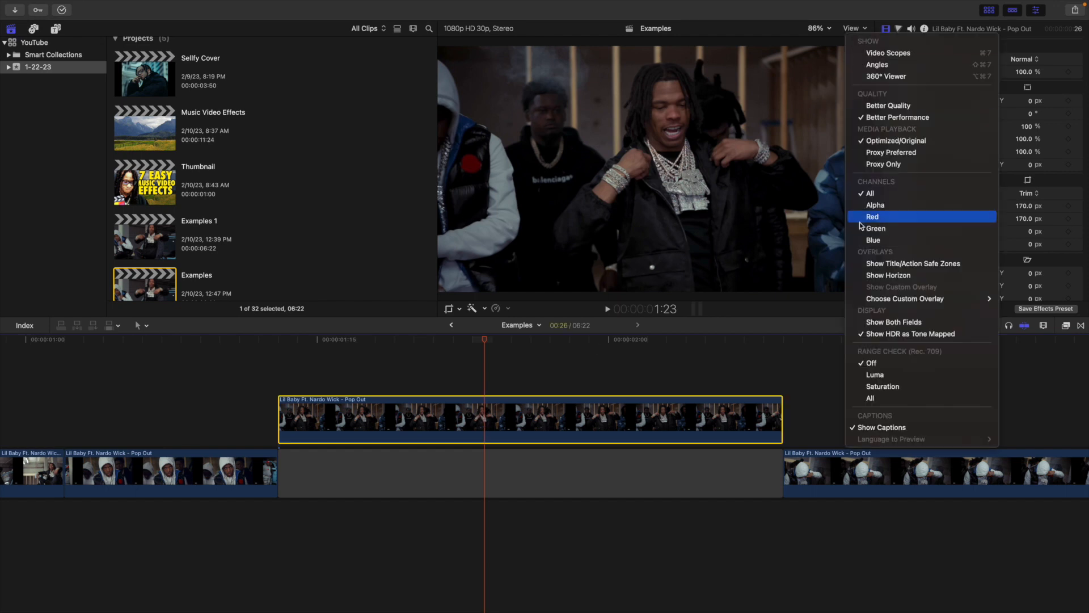
click(883, 276)
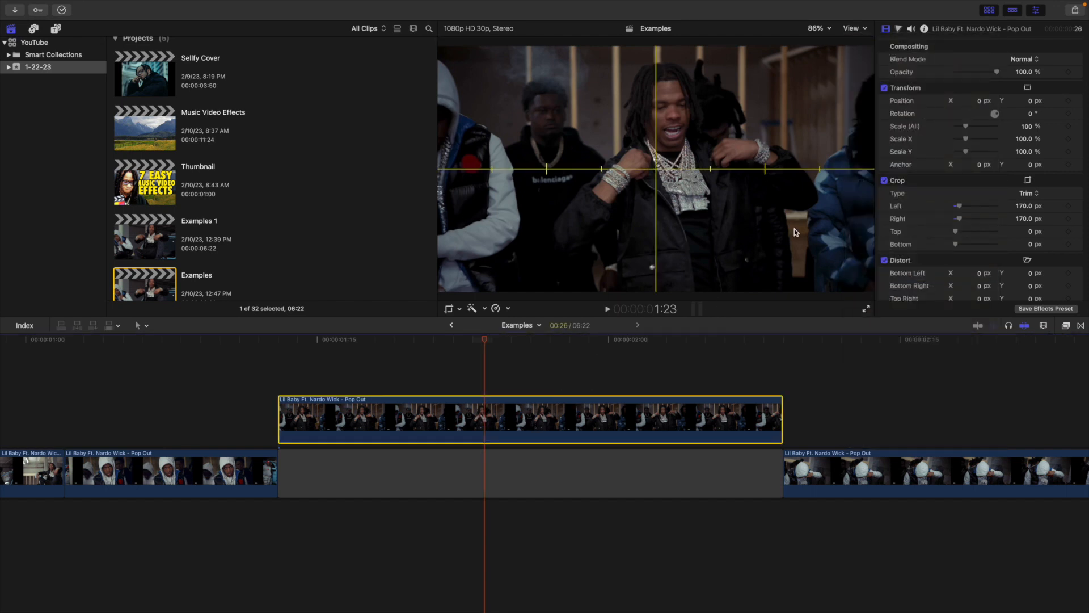
Step: Scale the connected clip to 53% and move it into the frame's upper-left quarter at X -500.4 px, Y 252 px
click(1026, 126)
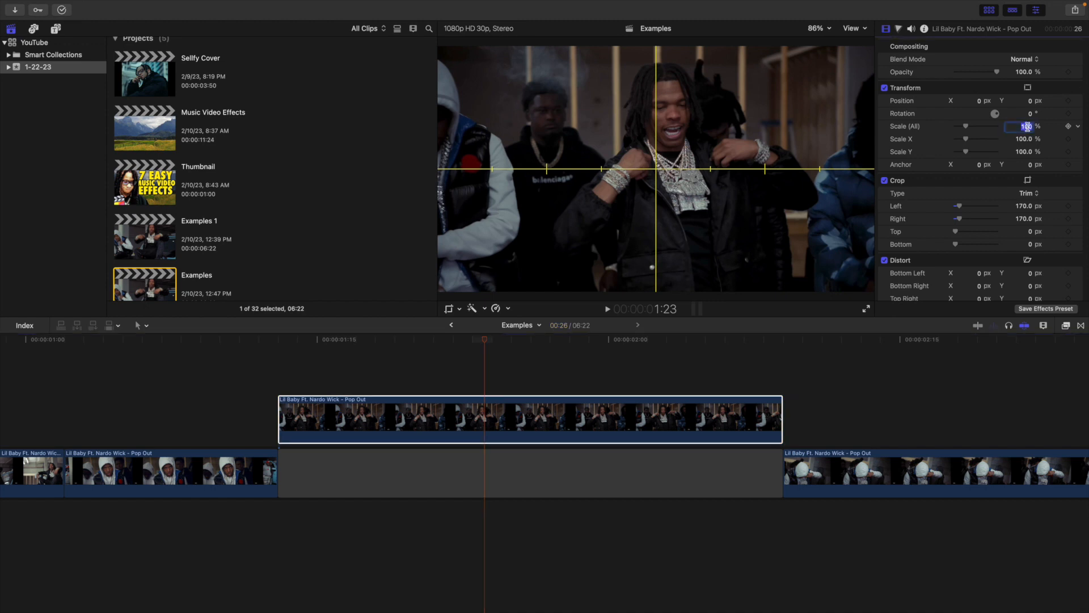
text(53)
key(Return)
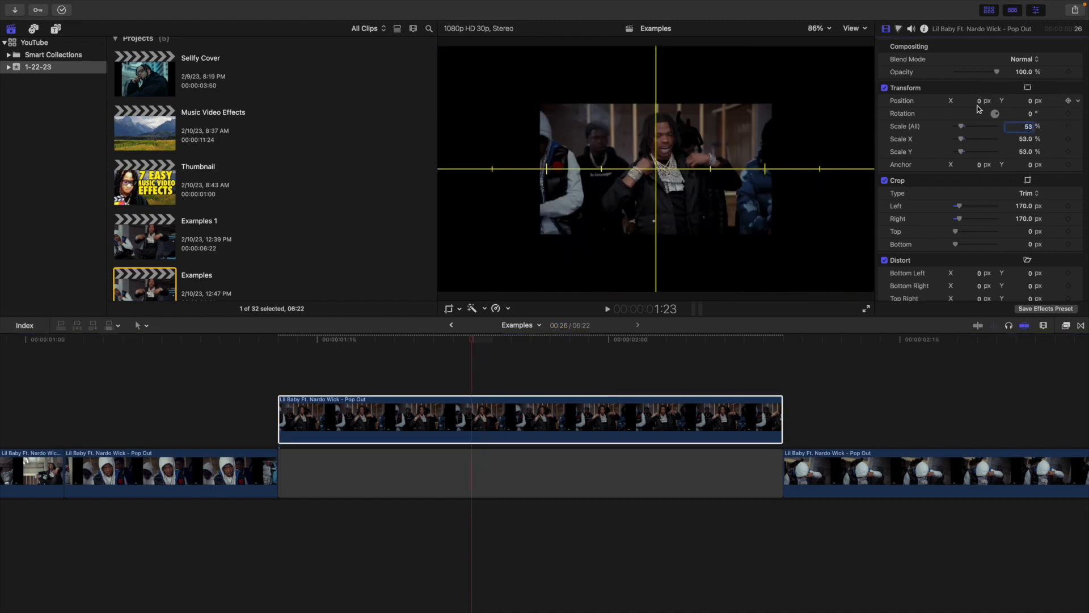
drag(979, 105, 923, 106)
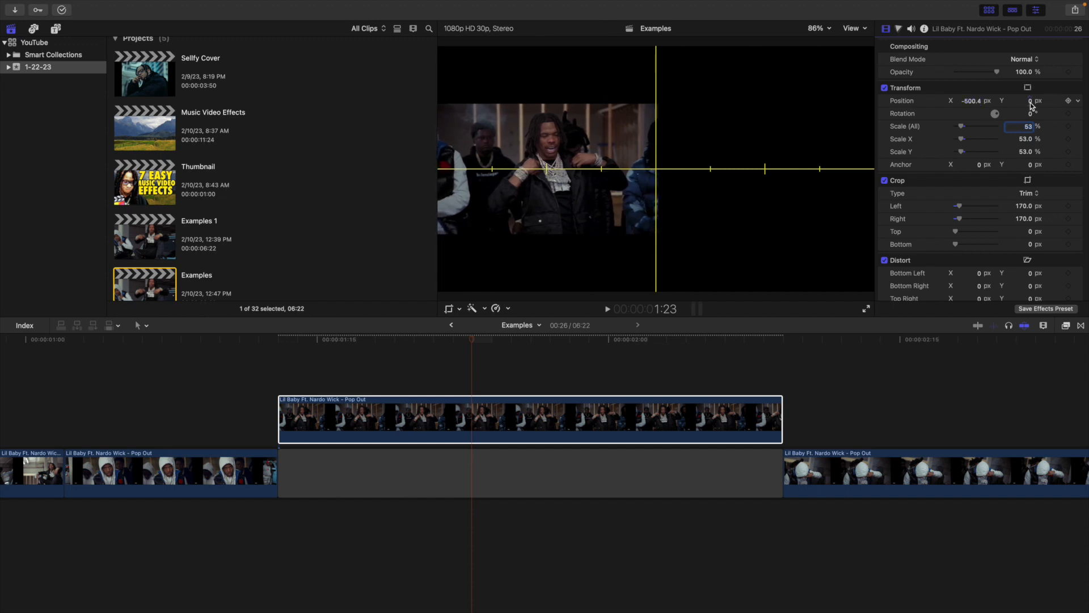
drag(1031, 105, 1063, 106)
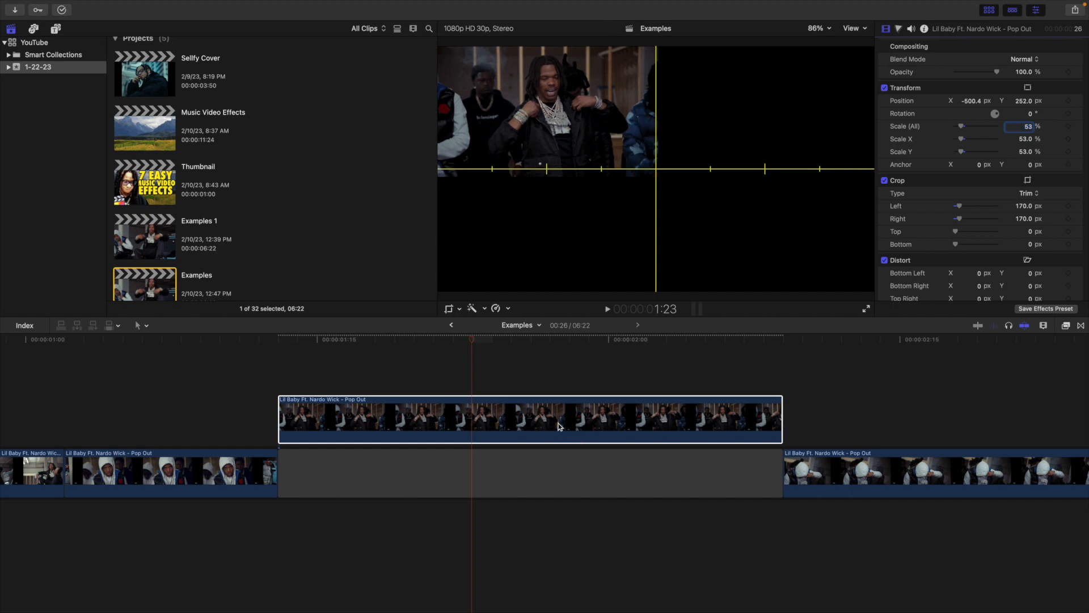
Step: Duplicate the scaled clip onto the track above and move the copy to the frame's upper-right quarter at X 502.6 px
drag(529, 400, 524, 391)
scroll(525, 391, up, 2)
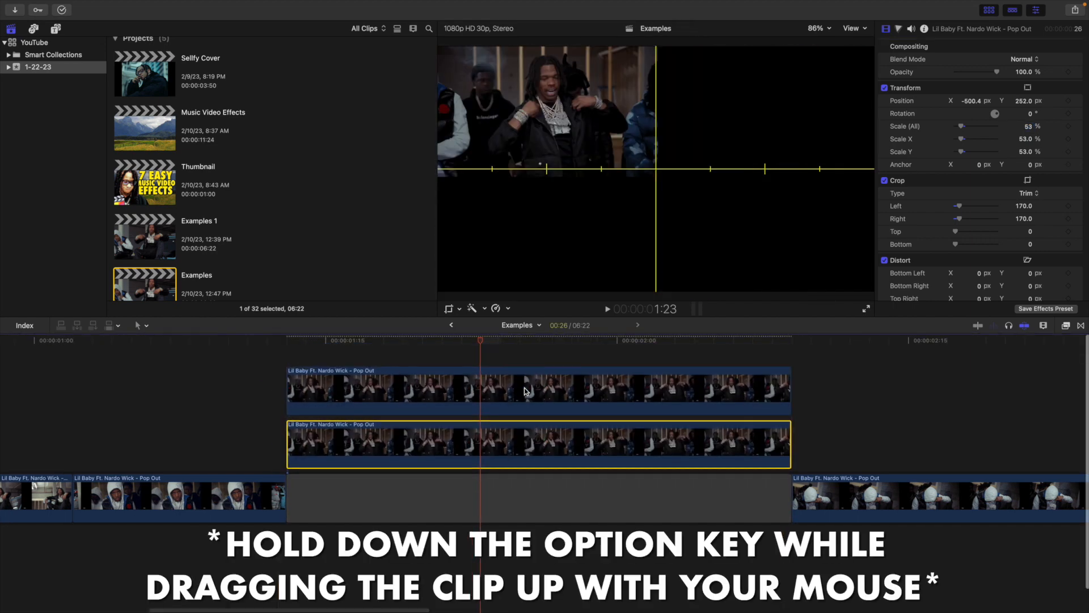
click(515, 391)
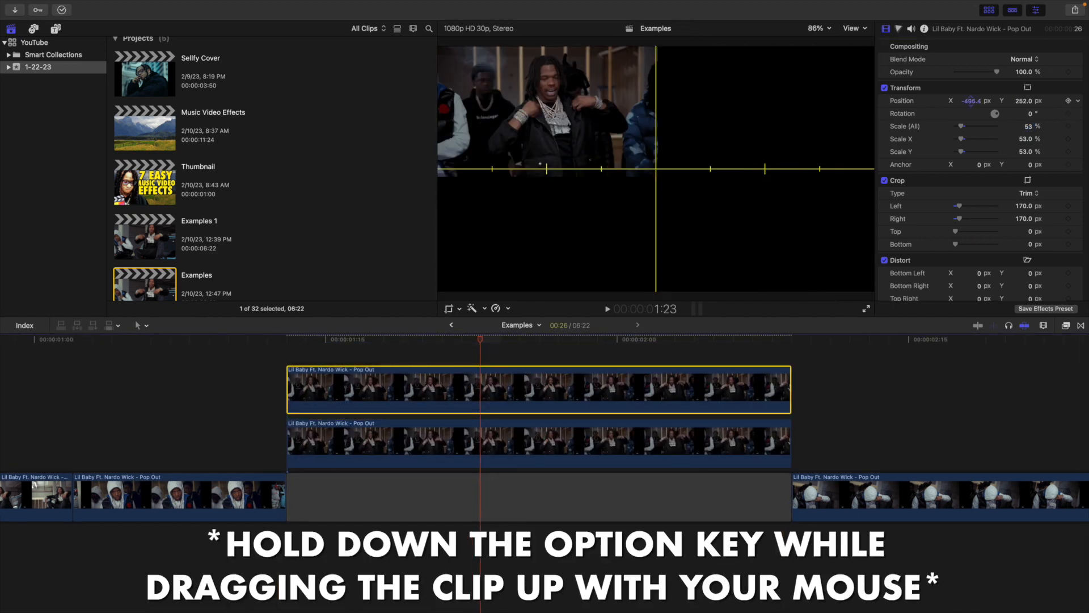
mouse_move(971, 101)
mouse_down()
mouse_move(999, 101)
mouse_move(971, 101)
mouse_up()
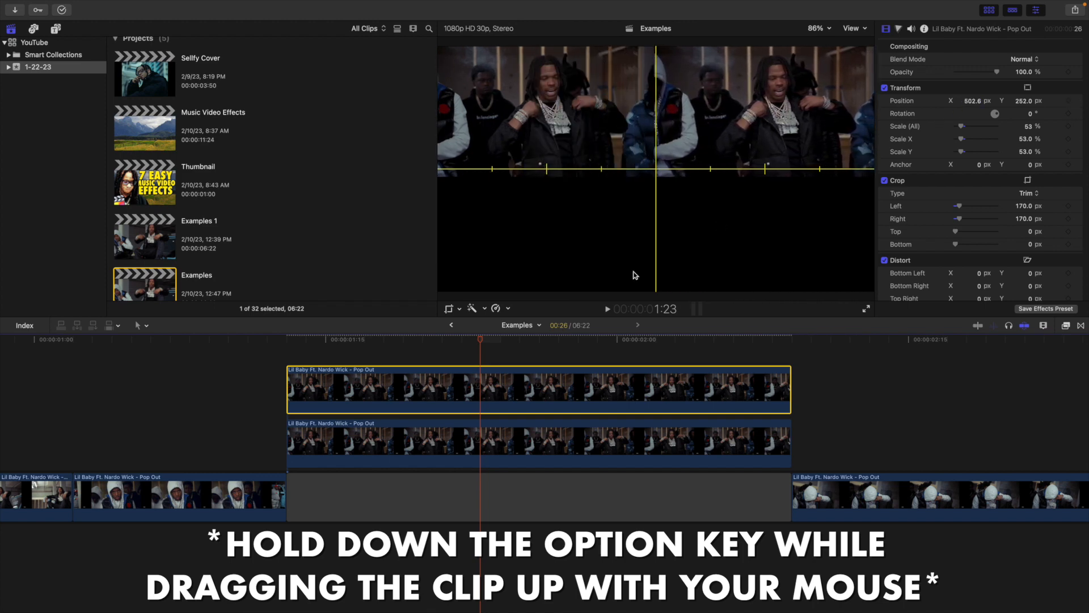
Step: Duplicate both connected clips above themselves and move the copies into the frame's lower half at Y -285.5 px
drag(440, 356, 529, 429)
scroll(490, 368, up, 1)
scroll(482, 365, up, 3)
scroll(476, 358, left, 1)
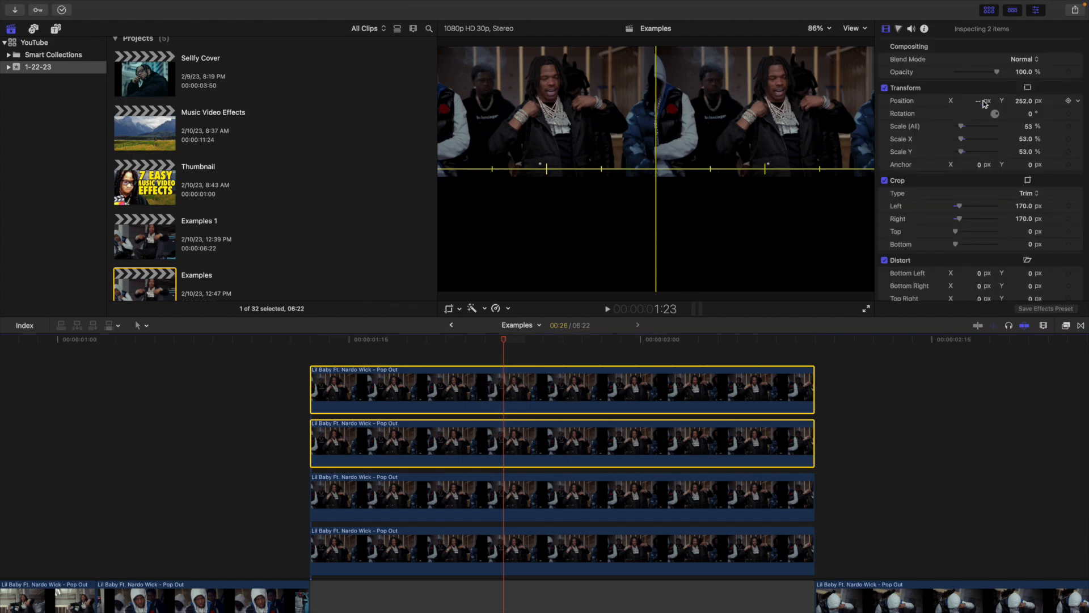
mouse_move(1024, 102)
mouse_down()
mouse_move(1023, 113)
mouse_move(1023, 102)
mouse_up()
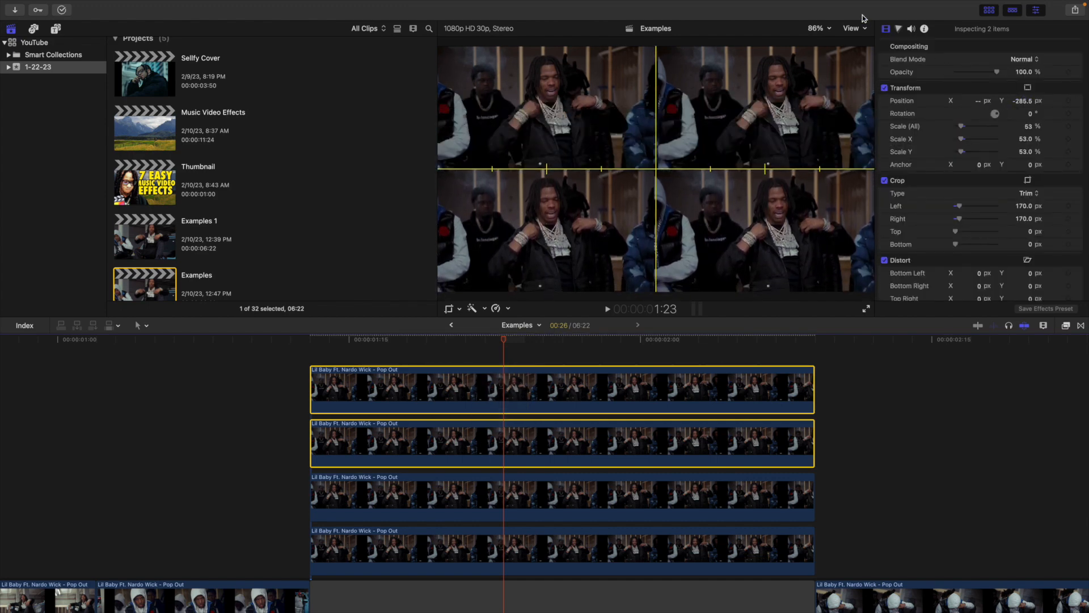
Step: Hide the horizon overlay in the viewer and select the topmost of the four stacked clips
click(855, 28)
click(883, 280)
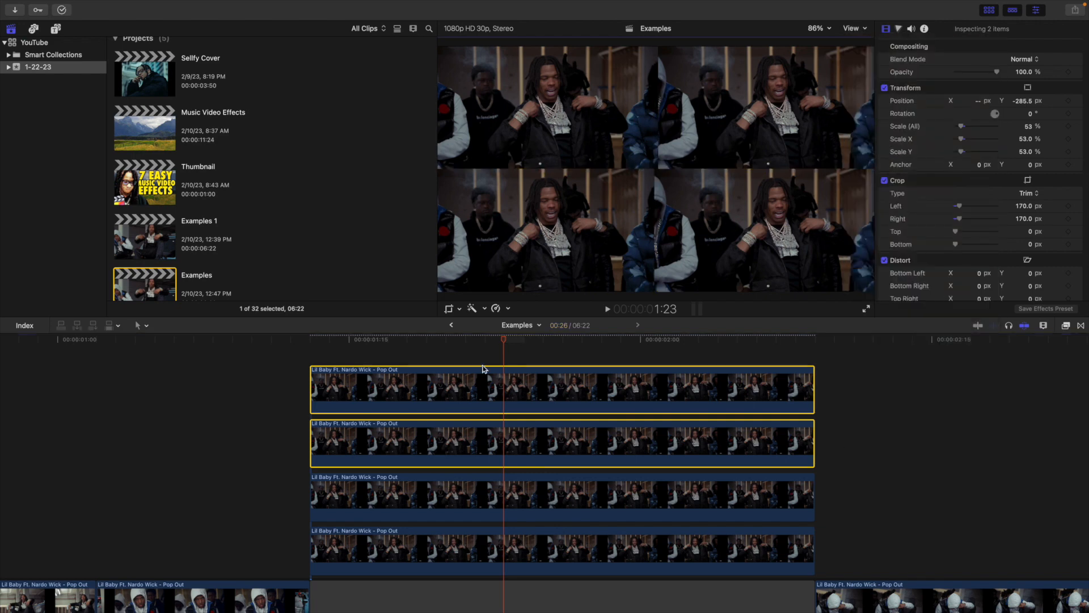
click(489, 357)
click(493, 371)
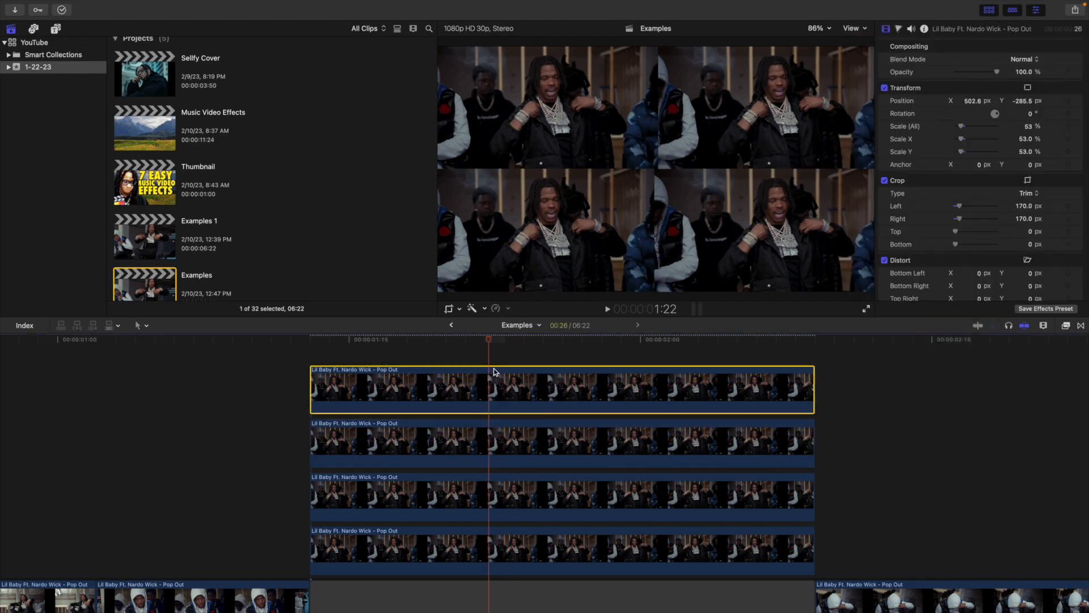
Step: Duplicate the topmost stacked clip and place the copy just after the stack, above the following clip in the timeline
drag(493, 363, 999, 402)
click(523, 371)
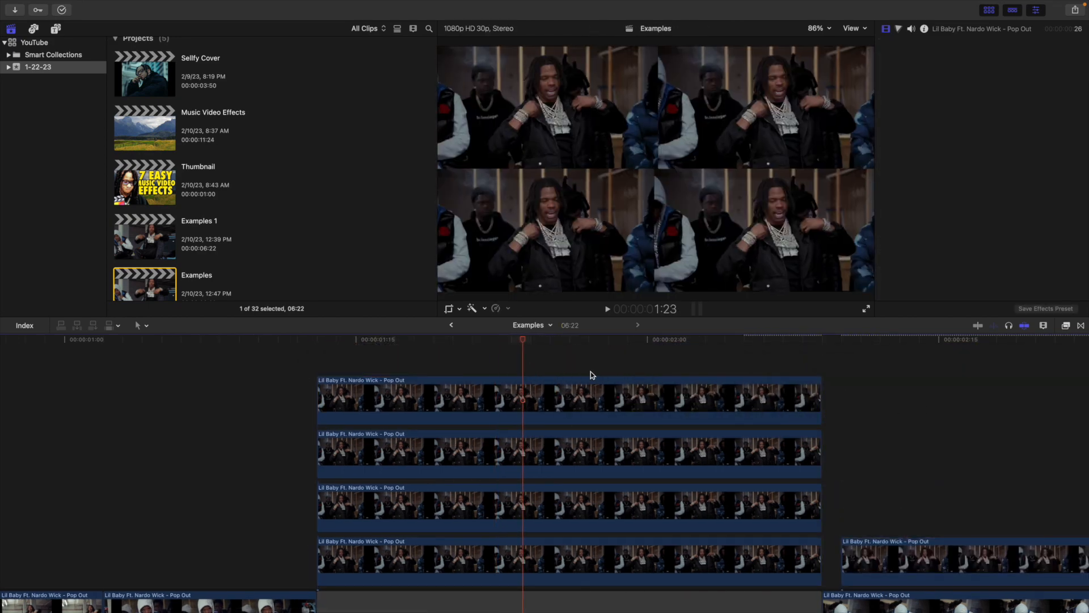
Step: Combine the two upper stacked clips, which fill the frame's lower half, into a compound clip named "bottom"
drag(459, 356, 540, 441)
key(alt+g)
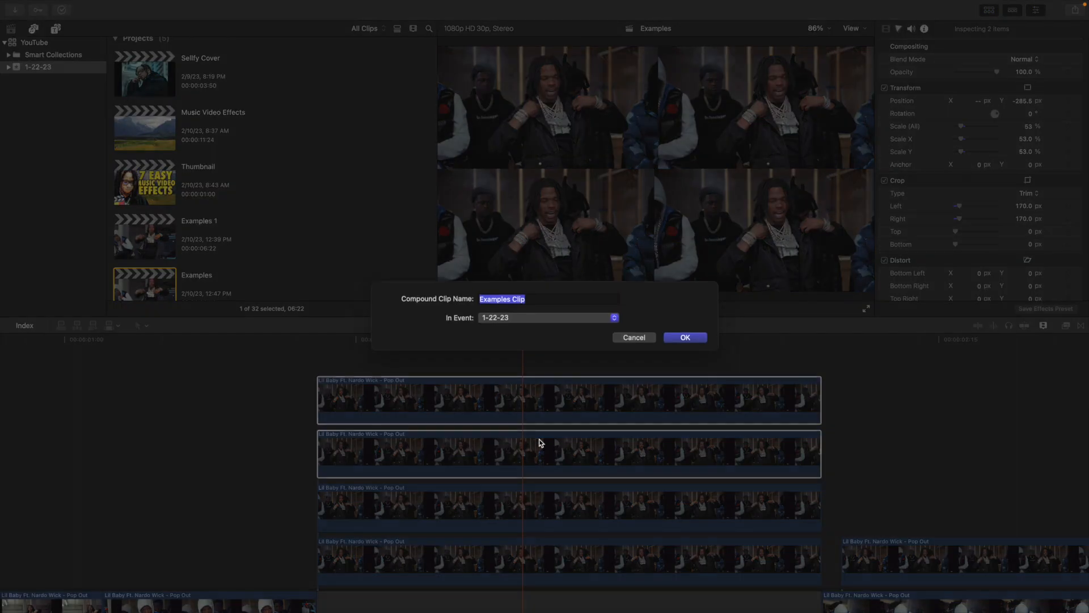
text(bottom)
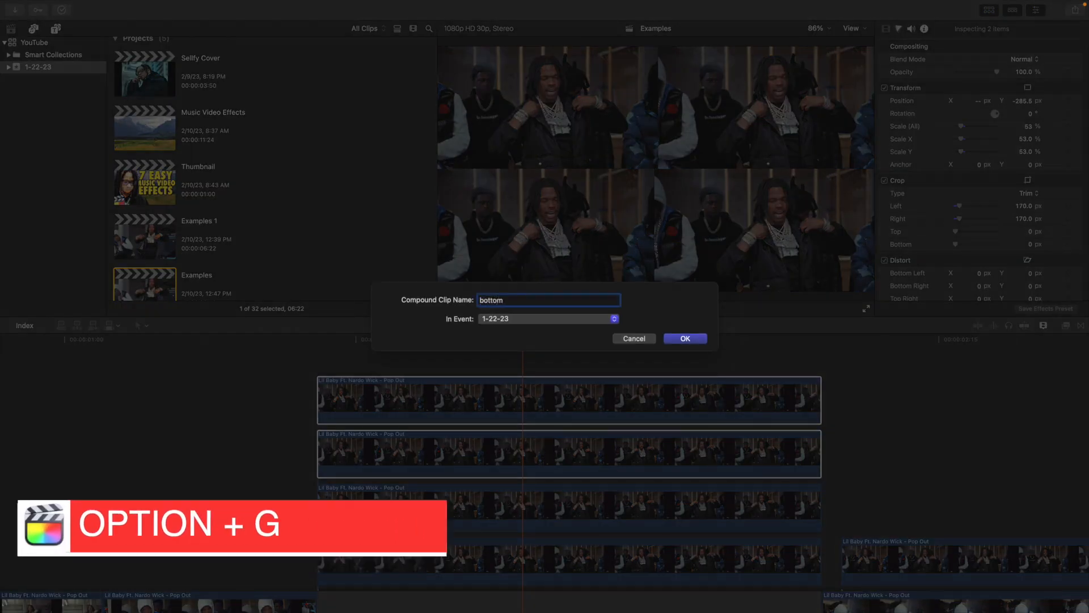
key(Return)
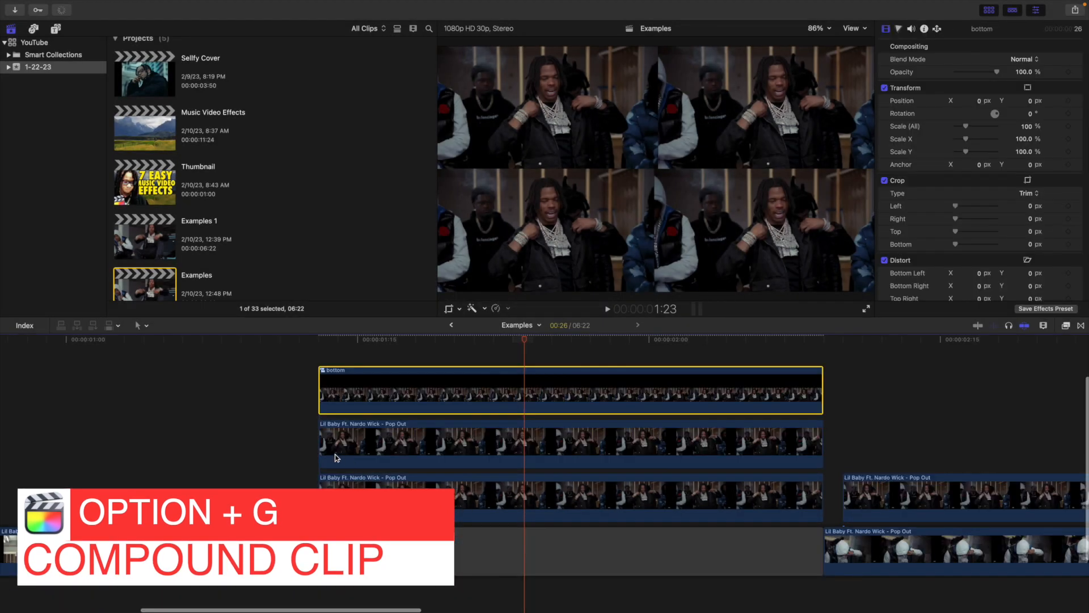
Step: Combine the remaining two stacked clips, which fill the frame's upper half, into a compound clip named "top"
drag(274, 434, 375, 483)
key(alt+g)
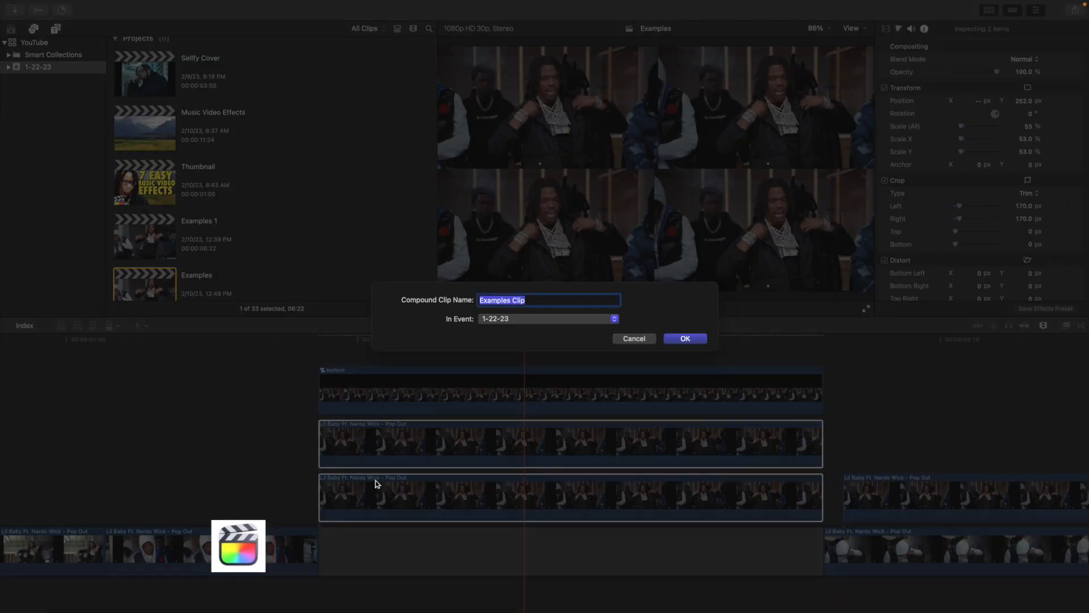
text(top)
key(Return)
key(super+4)
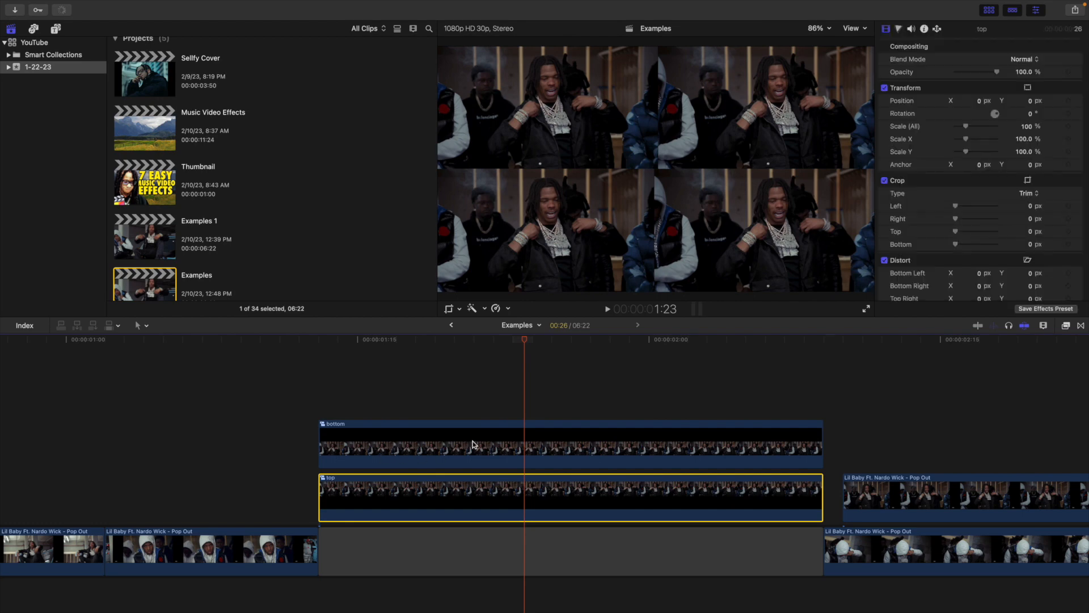
Step: Scale both the "bottom" and "top" compound clips to 122%
click(473, 443)
click(1028, 126)
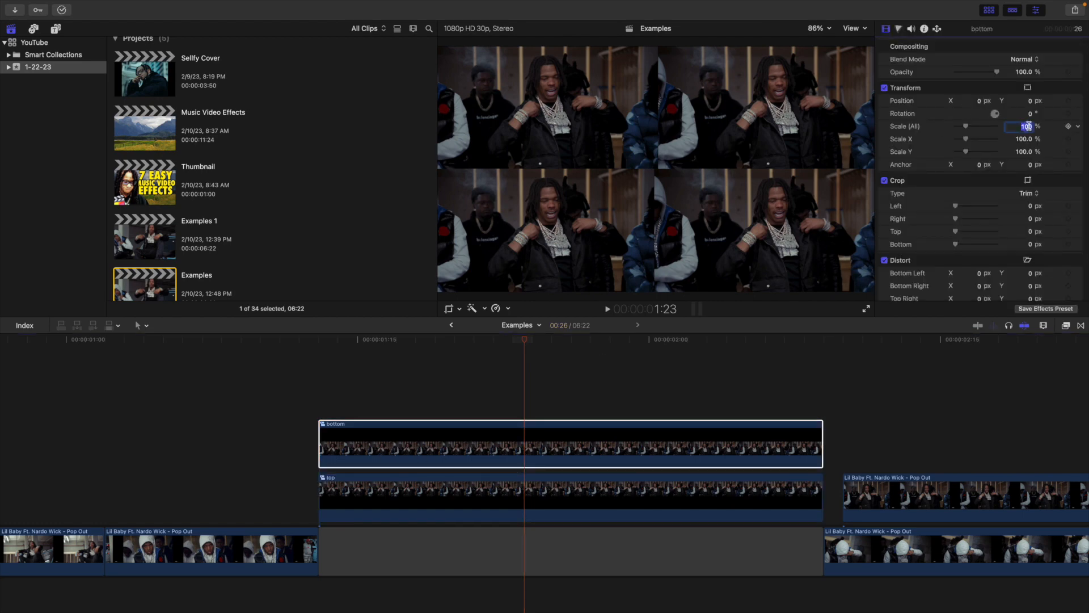
key(Return)
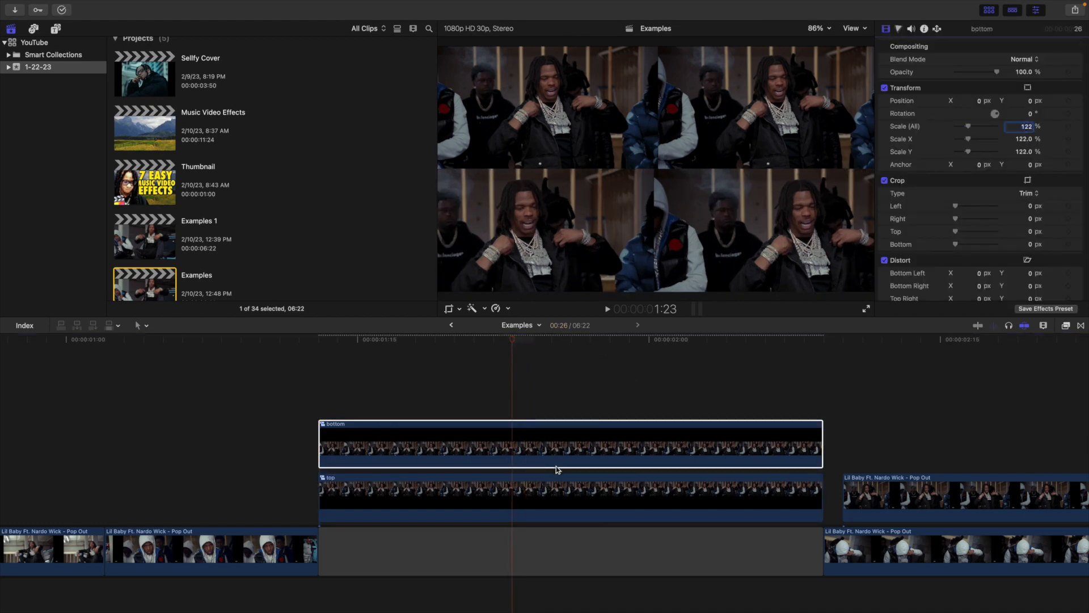
click(556, 486)
click(1025, 126)
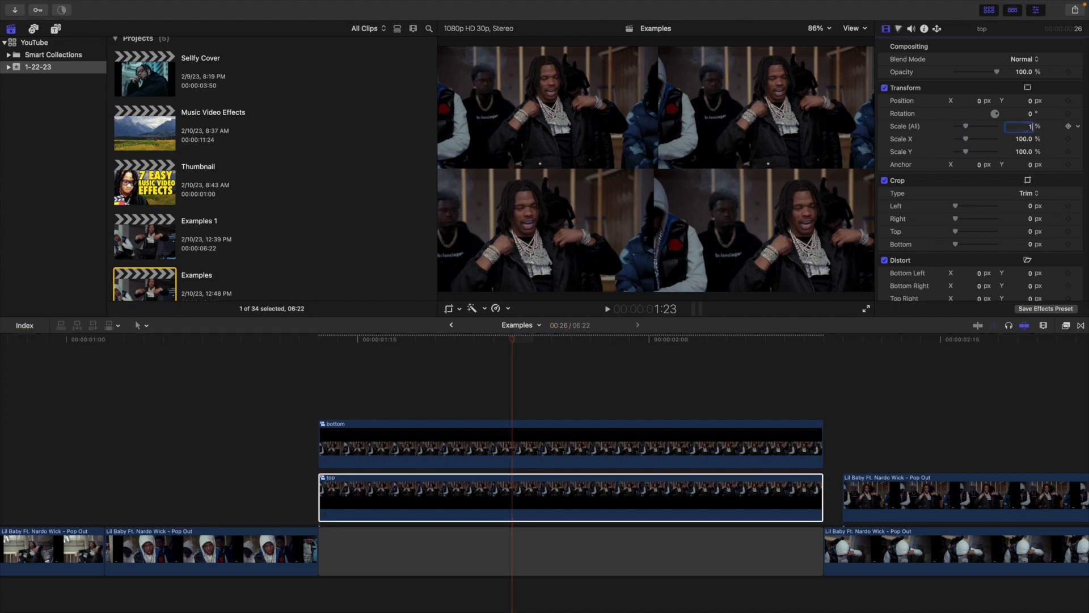
text(122)
key(Return)
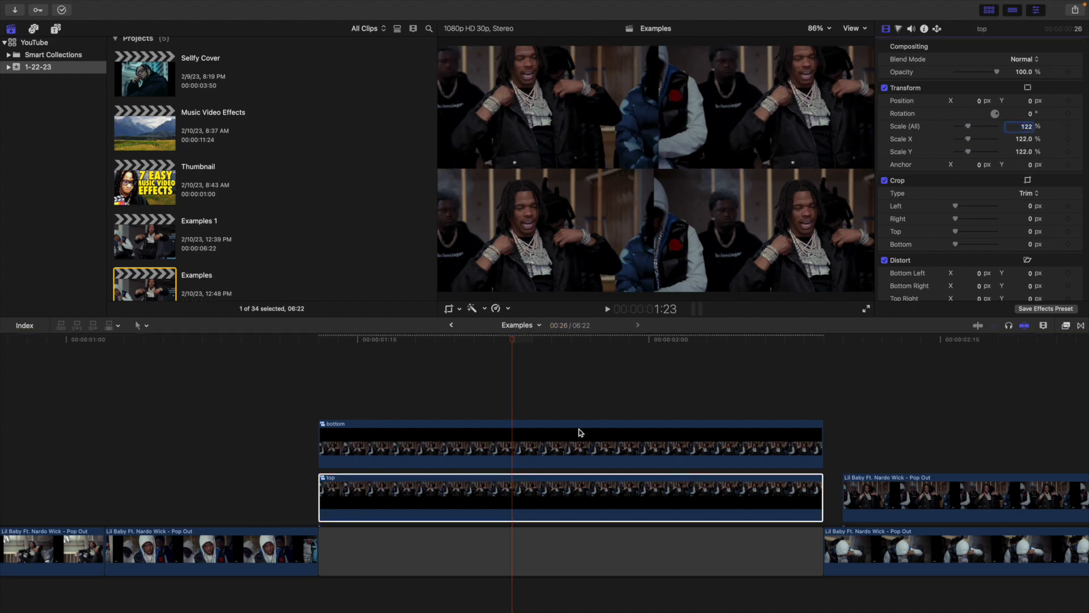
Step: Shift the "top" compound clip to Y -65.7 px and the "bottom" one to Y 62 px, then toggle the latter to compare
click(604, 487)
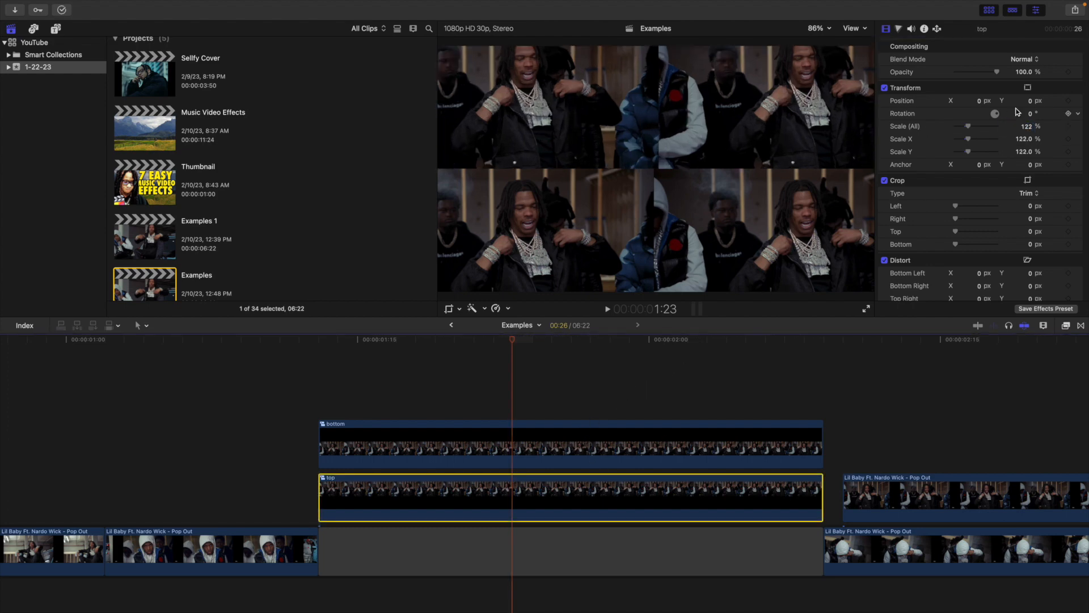
drag(1032, 106, 1029, 108)
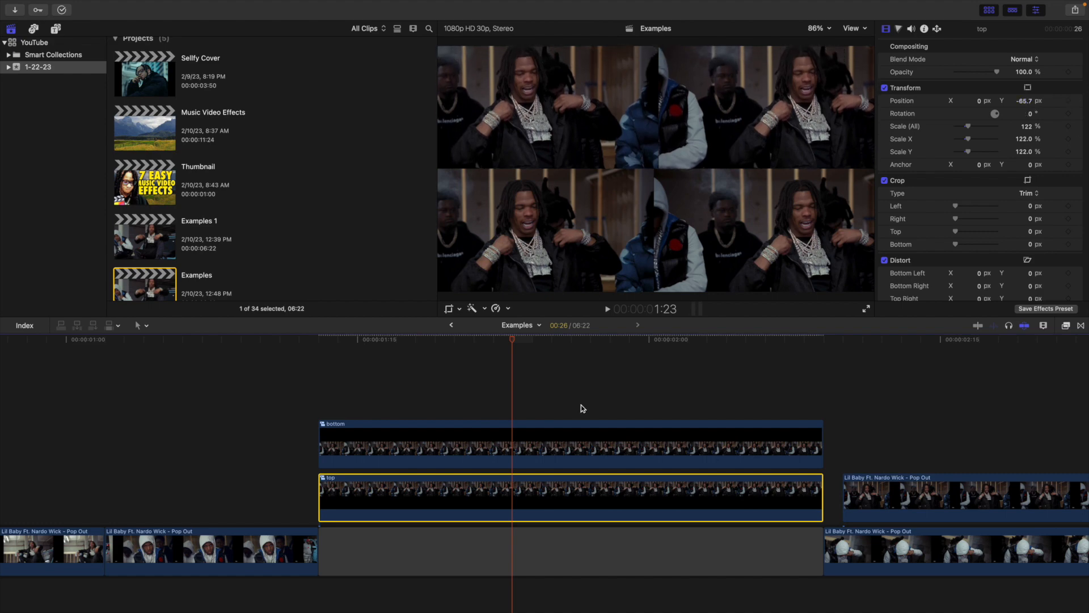
click(530, 445)
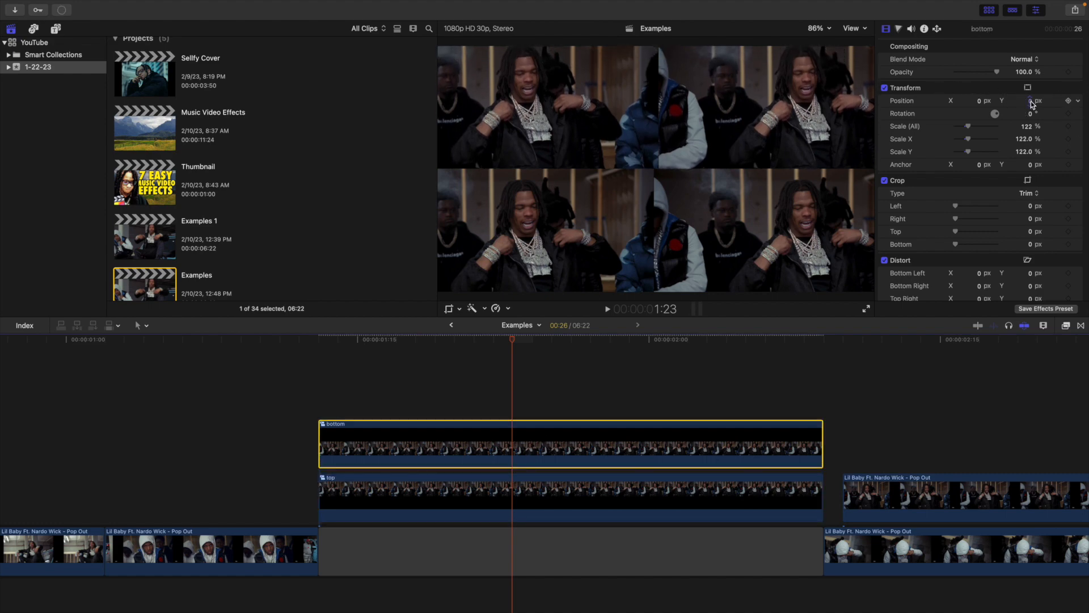
drag(1029, 102, 1029, 99)
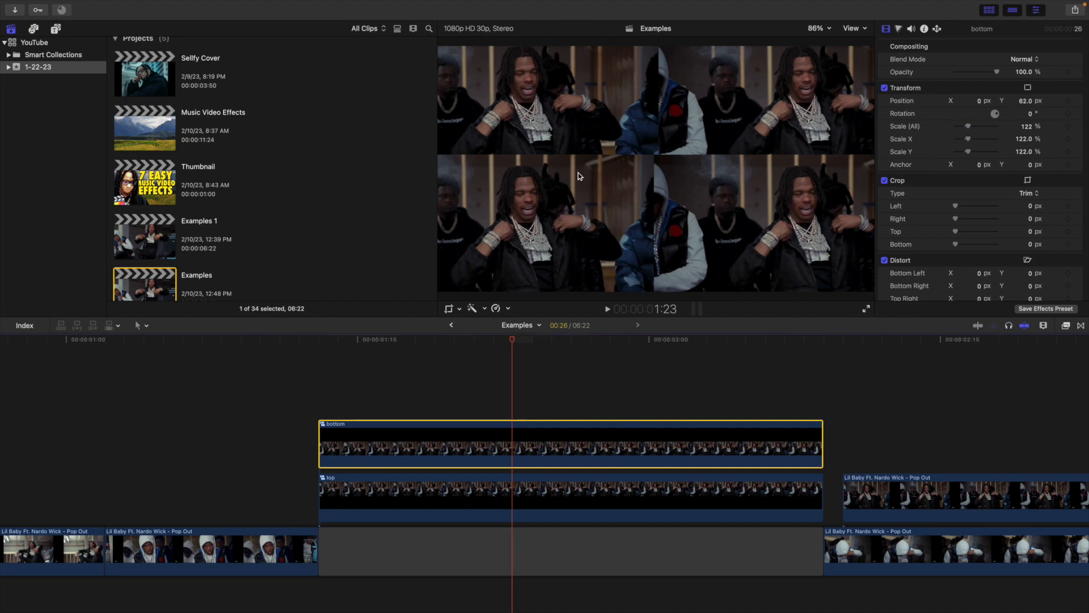
key(v)
key(v)
key(v)
key(v)
Step: Search the effects for "gra" and apply Graduated Mask to the "bottom" compound clip
click(1065, 326)
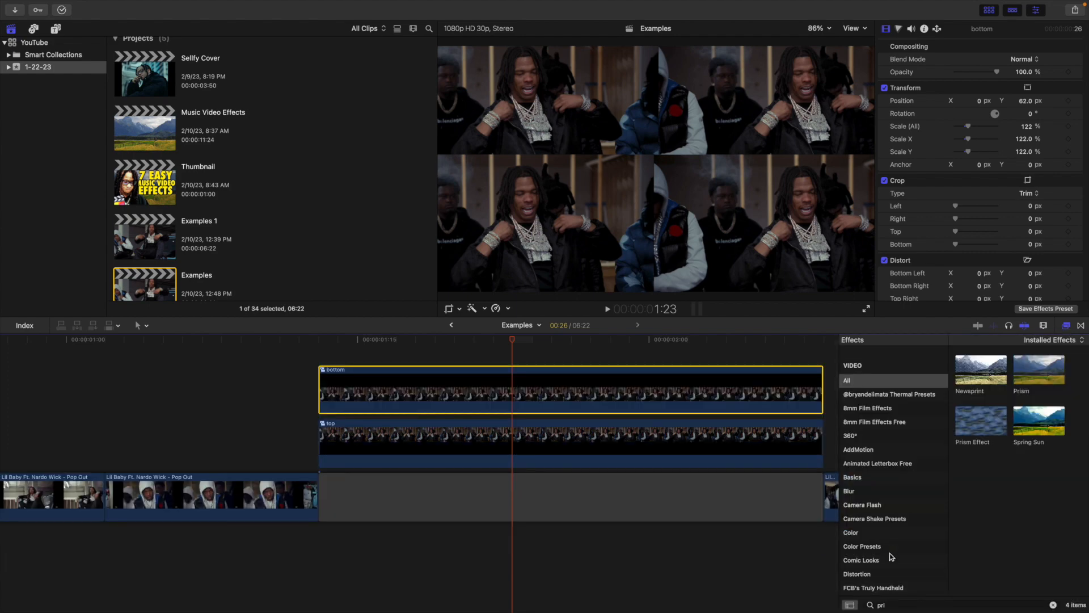
click(899, 604)
text(g)
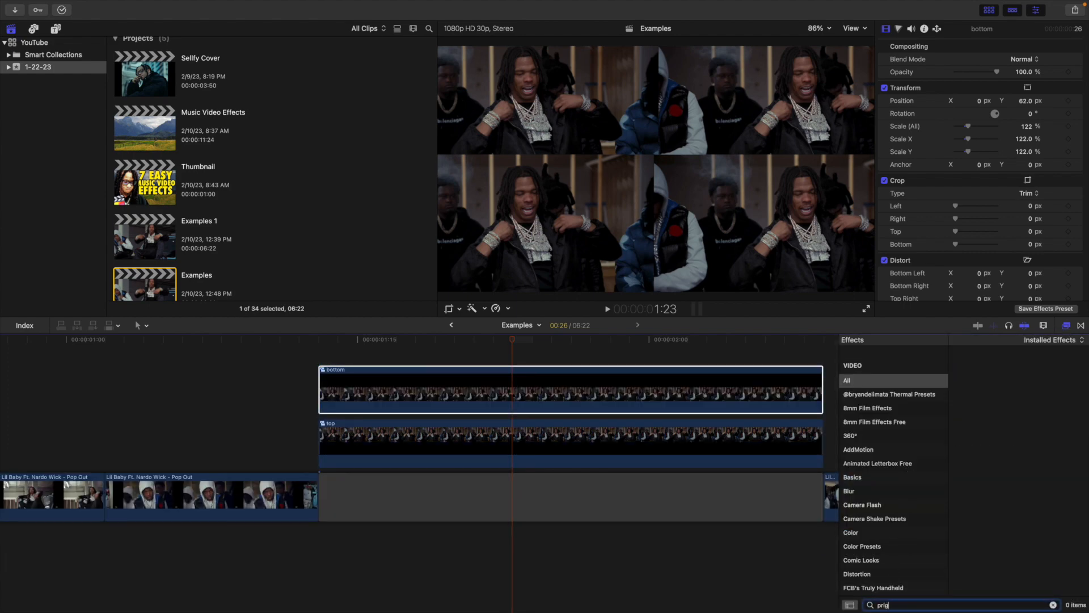
text(ir)
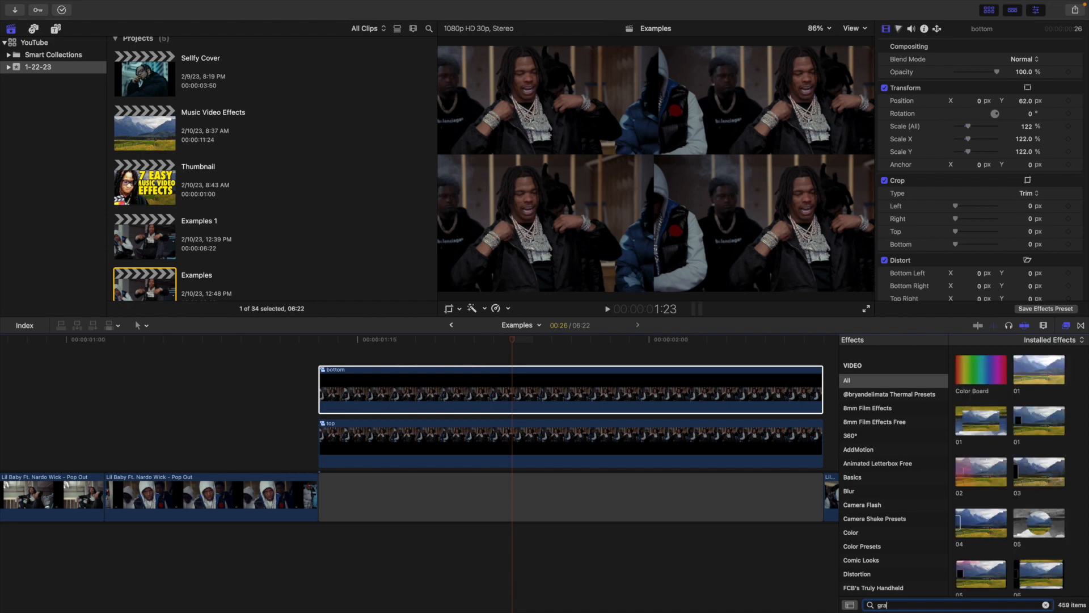
drag(1030, 376, 556, 375)
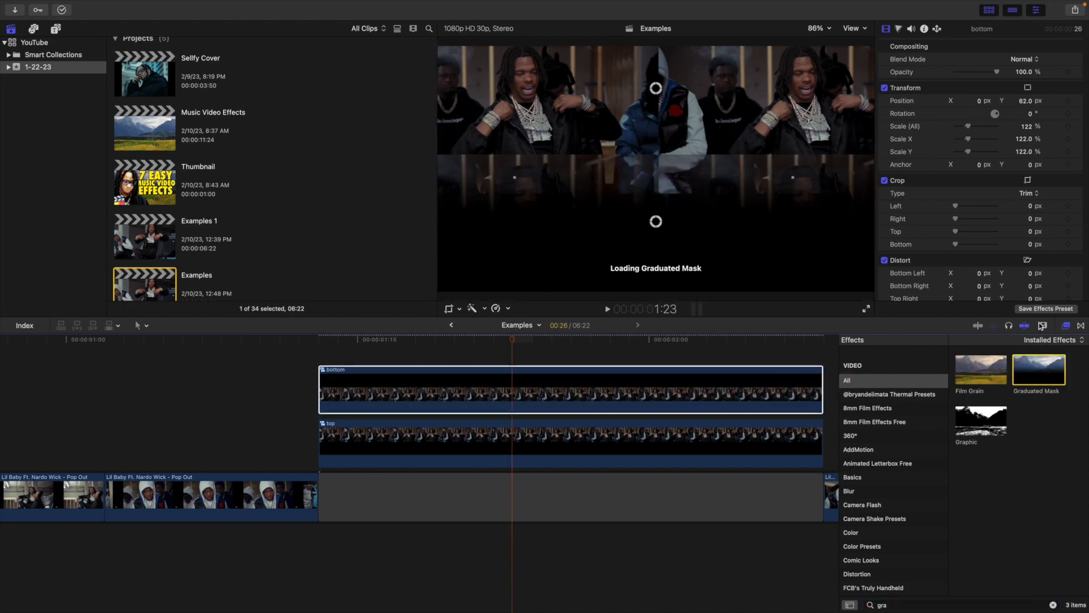
key(super+5)
scroll(535, 390, left, 1)
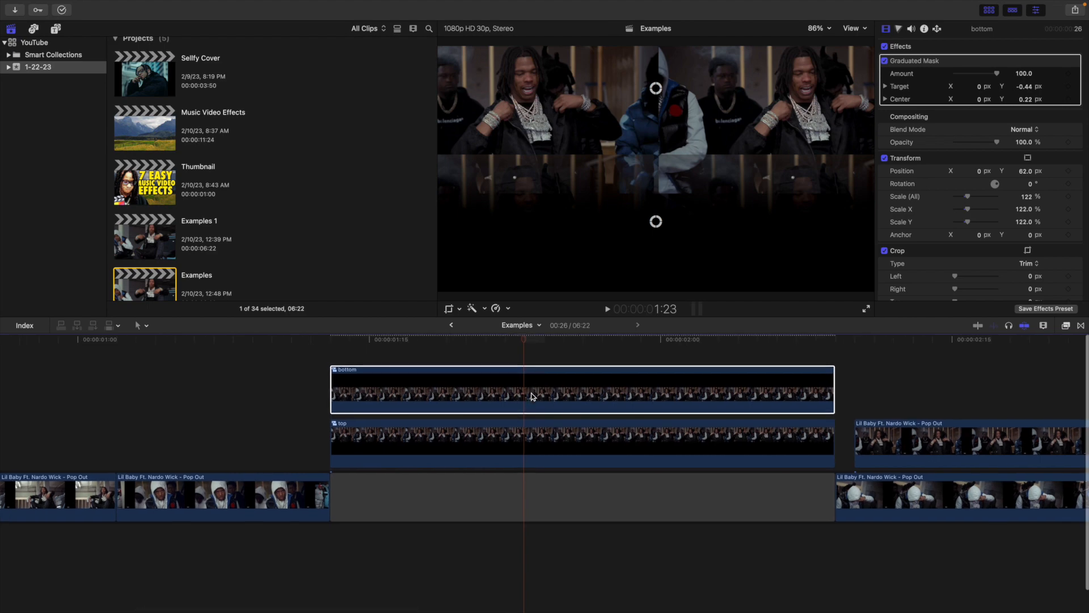
Step: Adjust the Graduated Mask to Target Y 0.18 and Center X 0.02, Y -0.17 to blend the seam between the halves
click(590, 377)
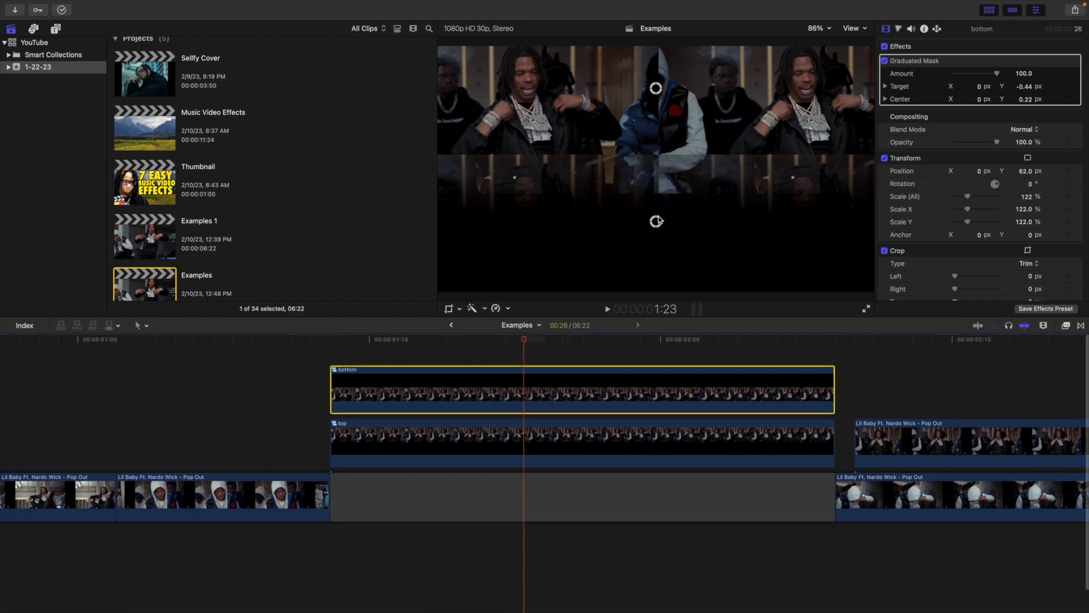
mouse_move(655, 221)
mouse_down()
mouse_move(610, 134)
mouse_move(637, 68)
mouse_move(655, 62)
mouse_move(660, 207)
mouse_up()
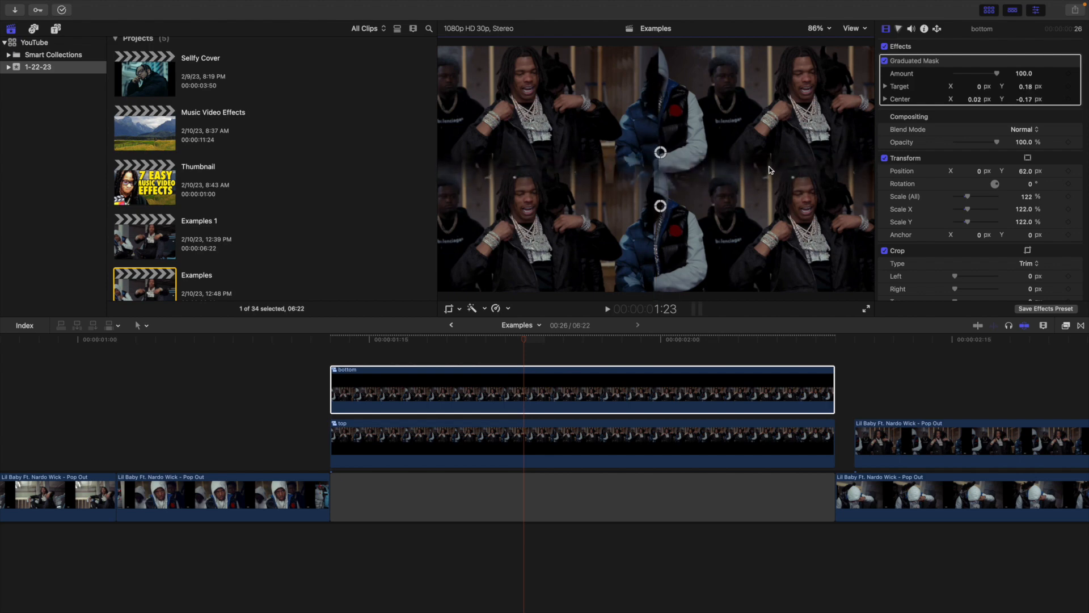
click(885, 60)
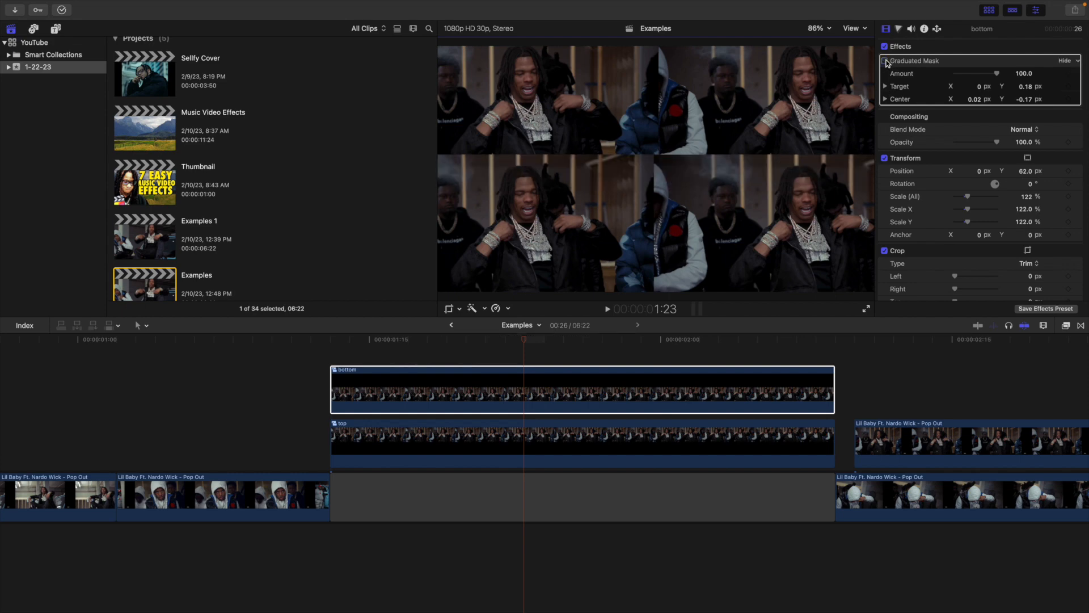
click(885, 61)
click(529, 361)
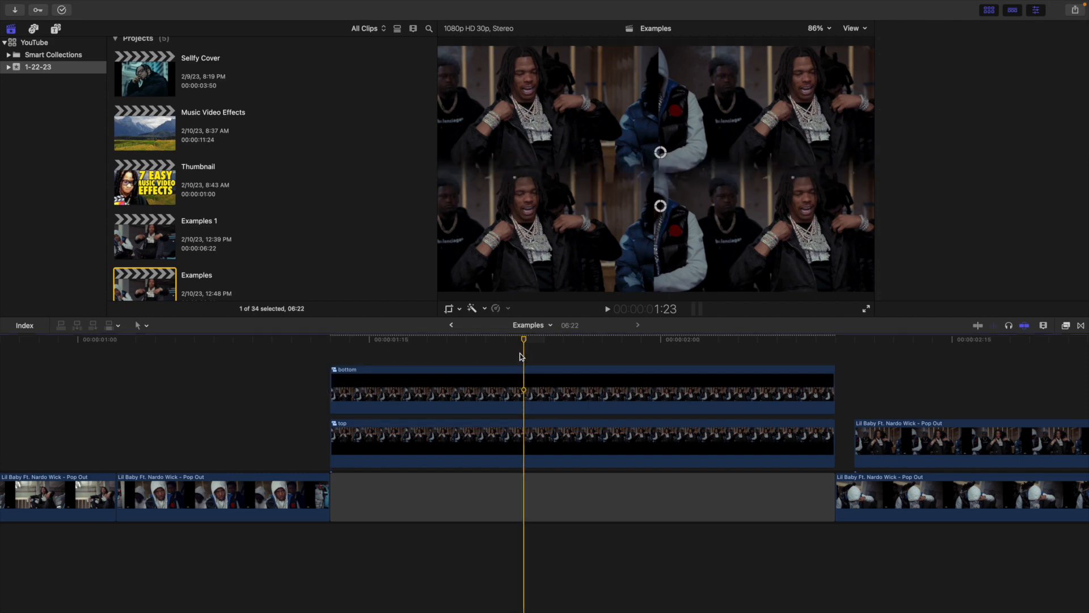
Step: Reduce the timeline clip height and move the spare clip copy onto the track above the two compound clips, aligned with them
click(1043, 325)
drag(994, 400, 967, 396)
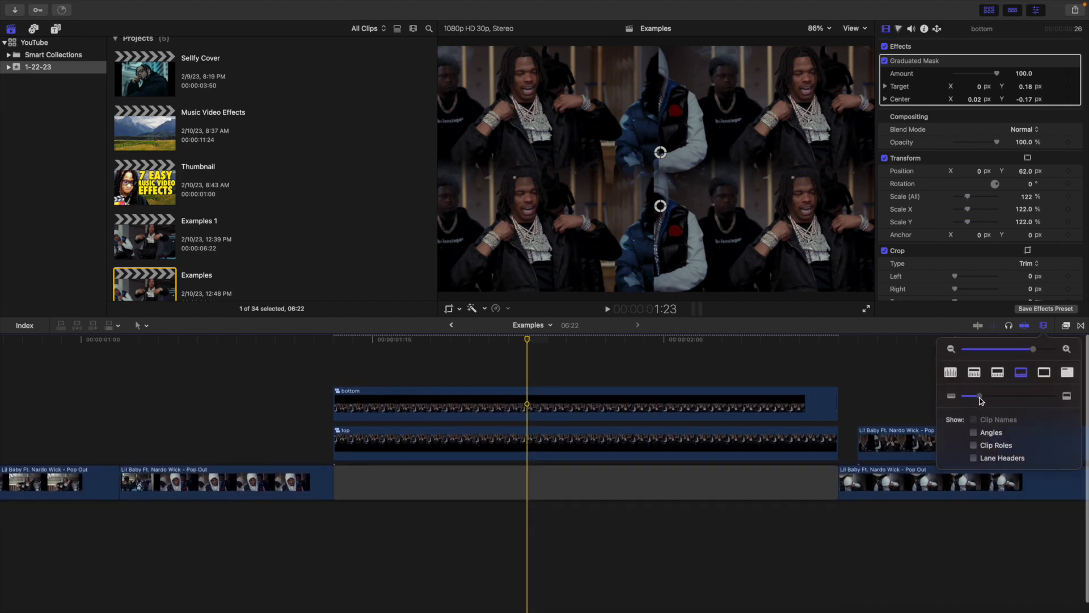
click(894, 451)
drag(893, 451, 507, 379)
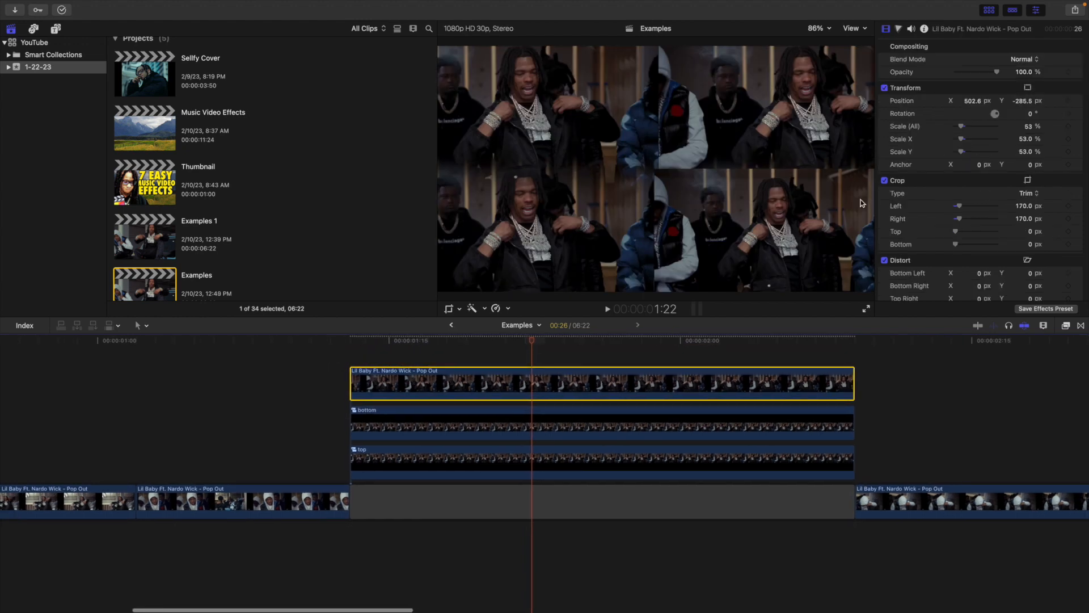
Step: Reset the scale and position of the clip above the compound clips to their defaults
click(1078, 127)
click(1065, 134)
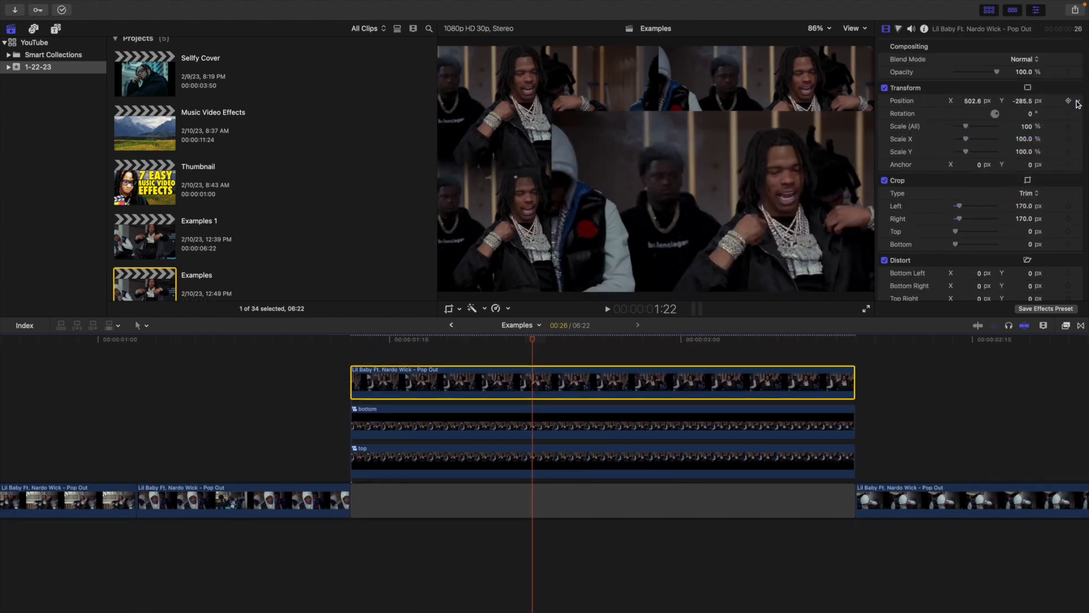
click(1077, 101)
click(1065, 108)
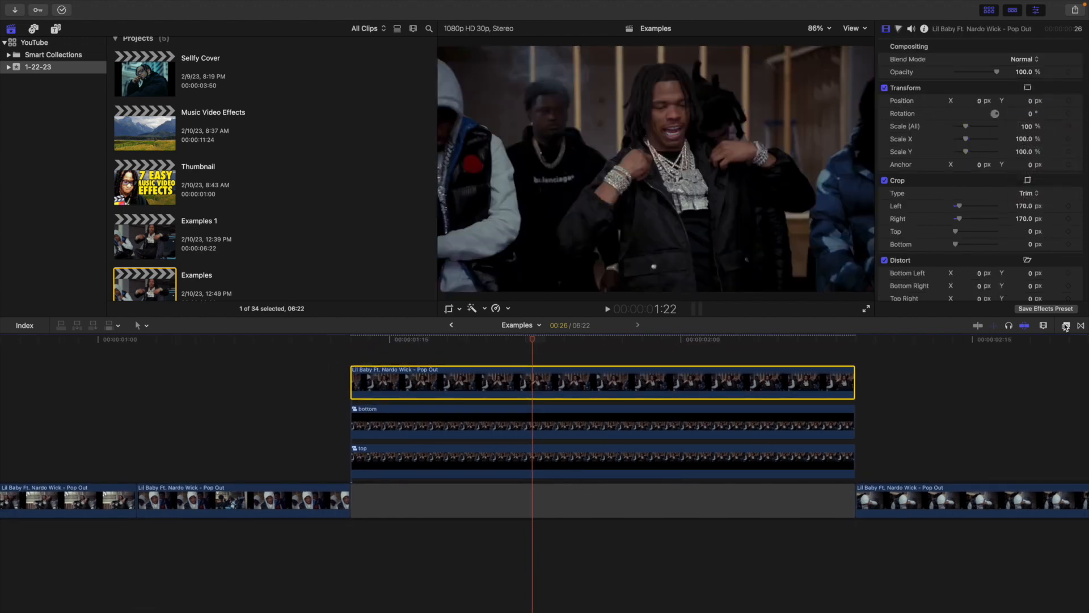
Step: Search the effects for "shape" and apply Shape Mask to the topmost clip
click(1065, 326)
click(960, 605)
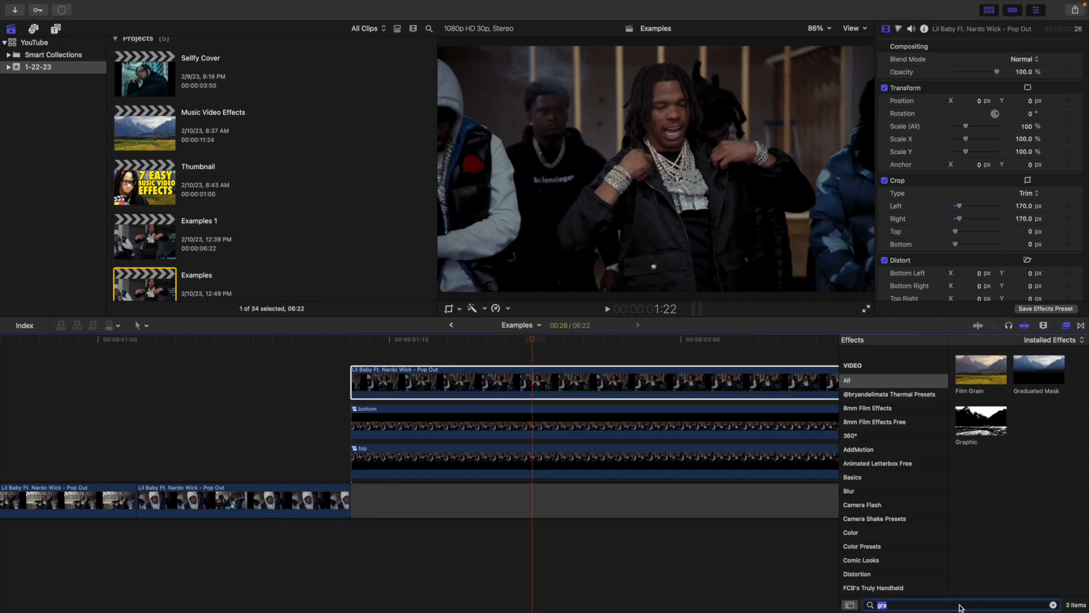
text(shape)
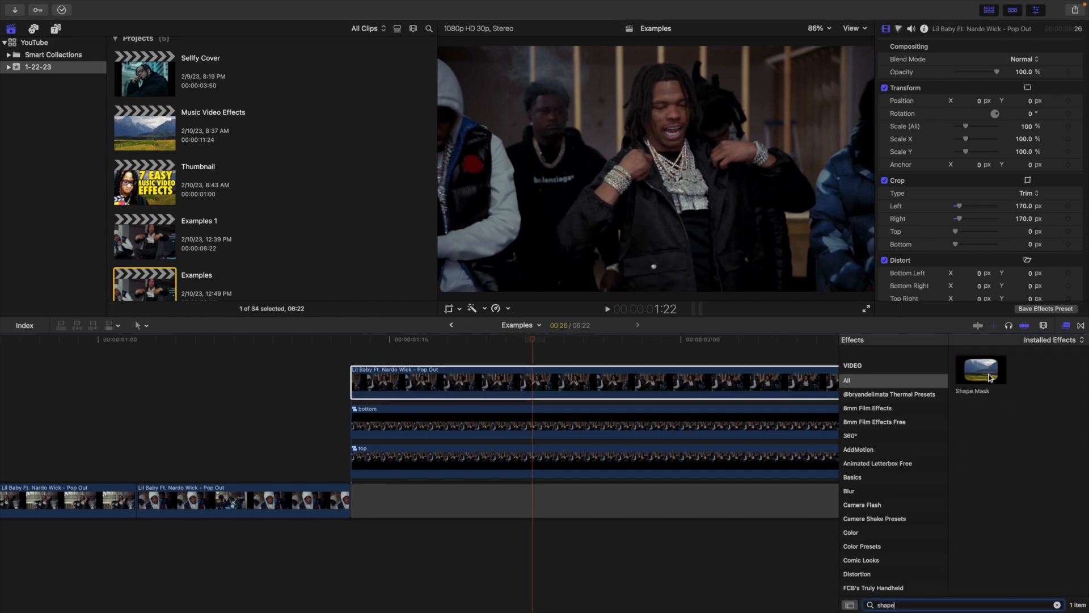
drag(990, 378, 755, 377)
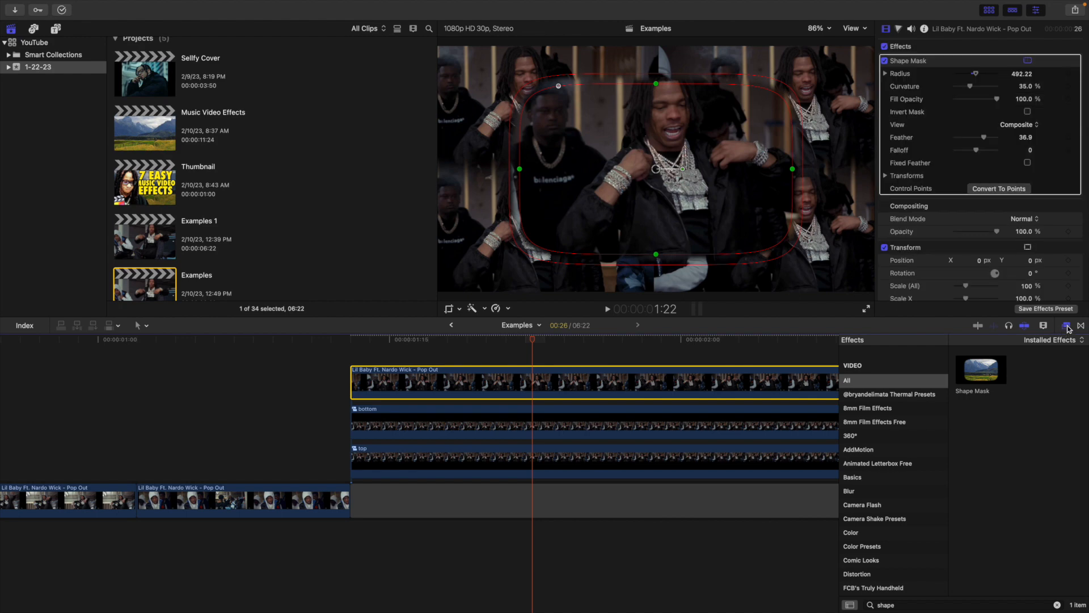
click(1066, 326)
Step: Stretch the shape mask vertically to nearly the full frame height, with its feather at 500 and its radius at 375.22
drag(656, 84, 662, 46)
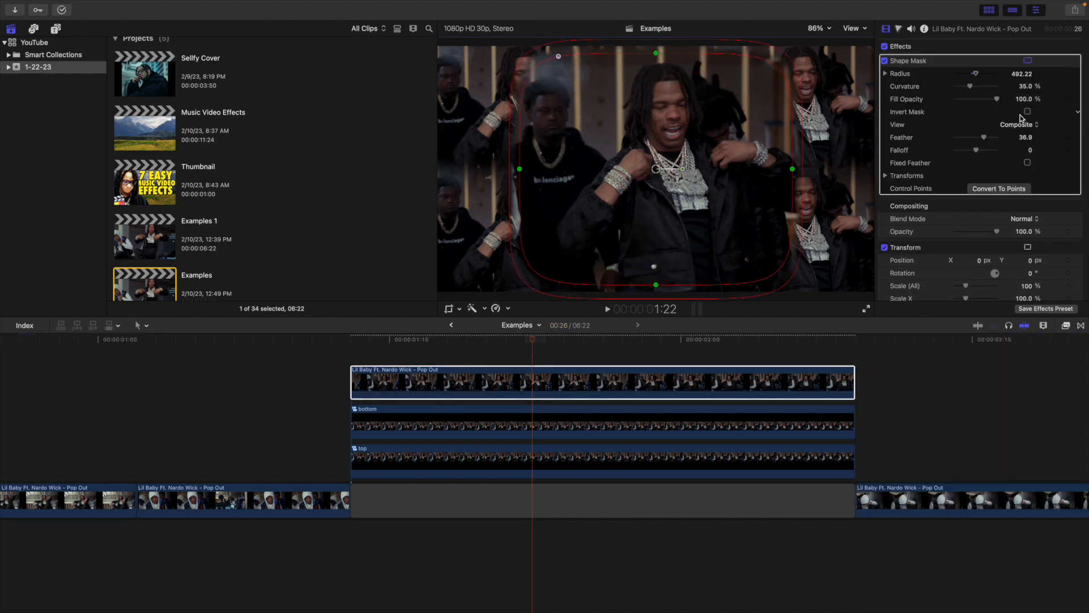
click(1027, 137)
text(5)
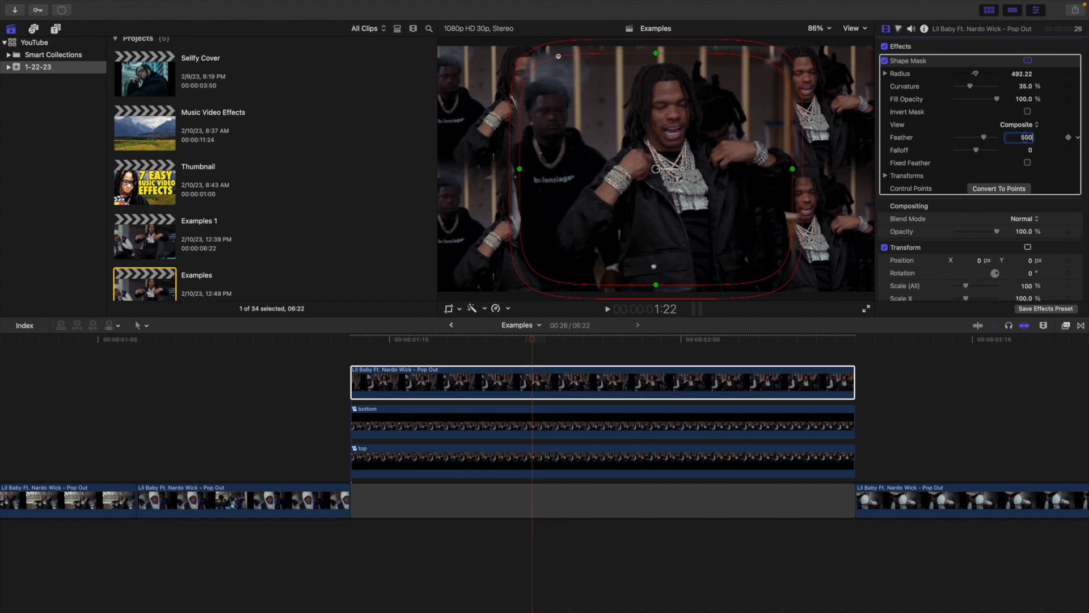
text(00)
key(Return)
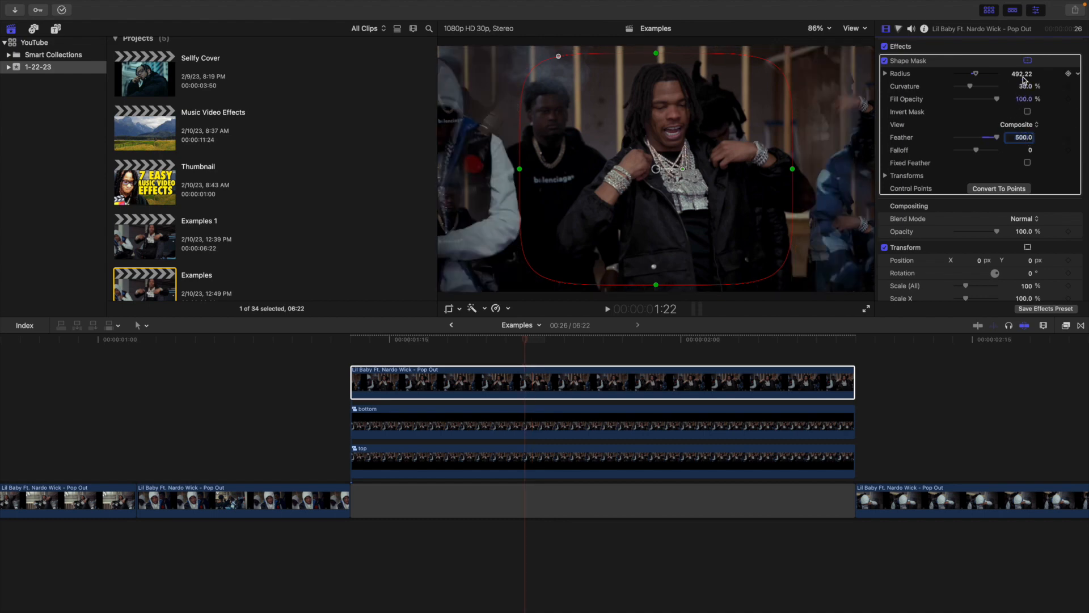
drag(1023, 76, 1022, 71)
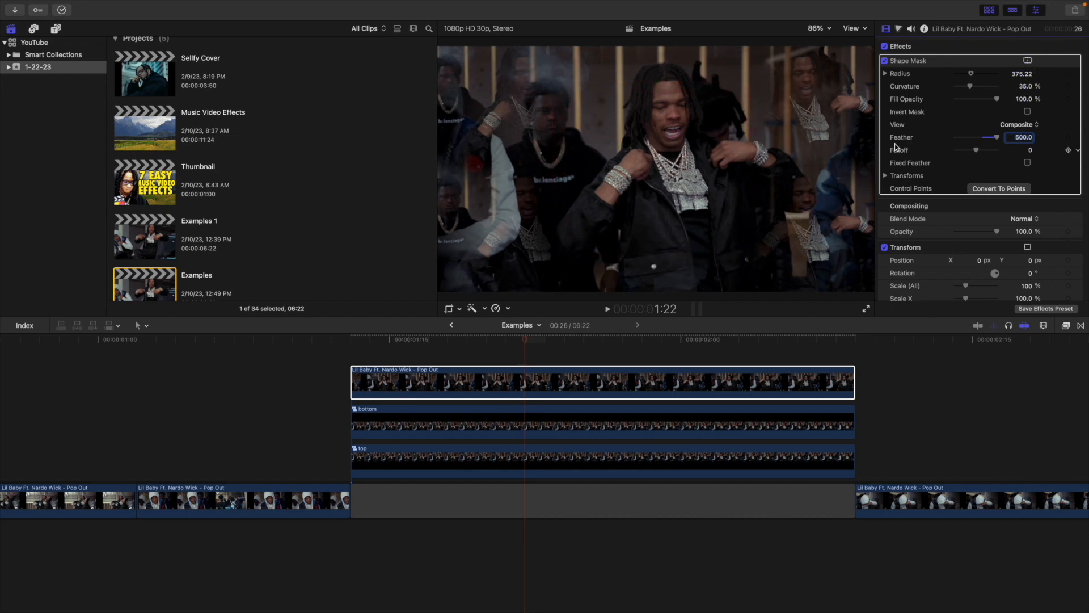
click(1027, 61)
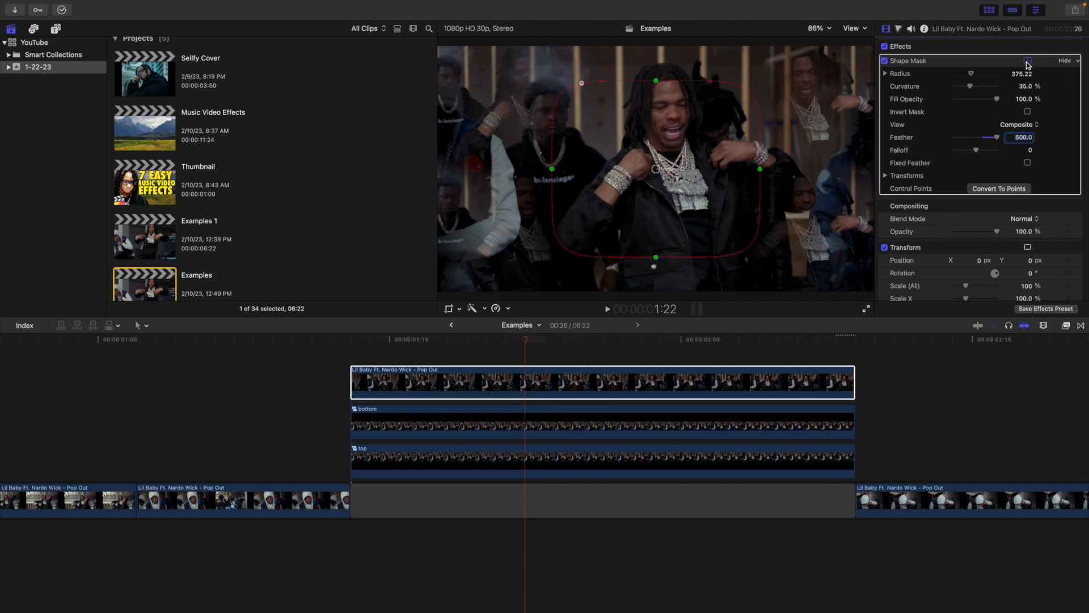
Step: Reduce the feather of the shape mask on the topmost clip to 346.3
text(317.3)
key(Return)
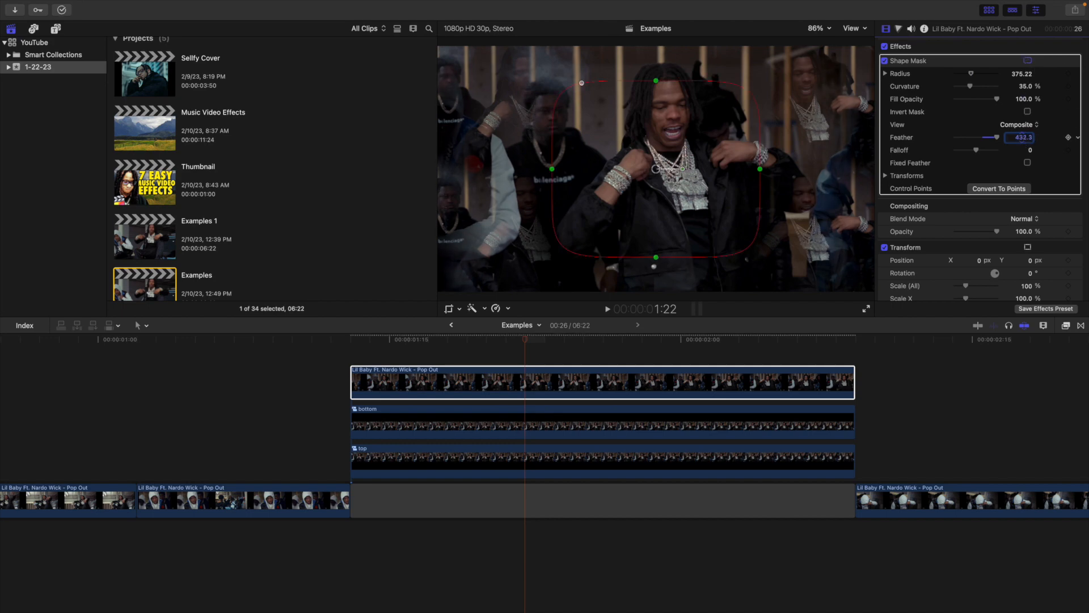
mouse_move(1022, 137)
mouse_down()
mouse_move(1021, 148)
mouse_move(1021, 121)
mouse_up()
click(936, 236)
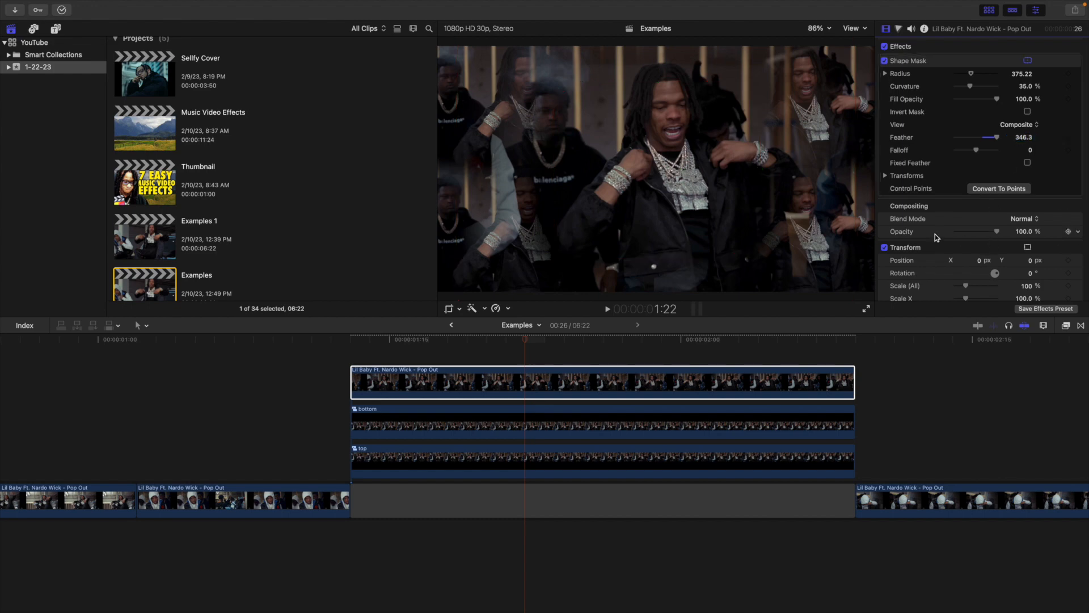
Step: Duplicate the masked topmost clip so two aligned copies are stacked above the bottom and top compound clips
click(526, 389)
alt+drag(524, 372, 528, 367)
scroll(529, 376, up, 2)
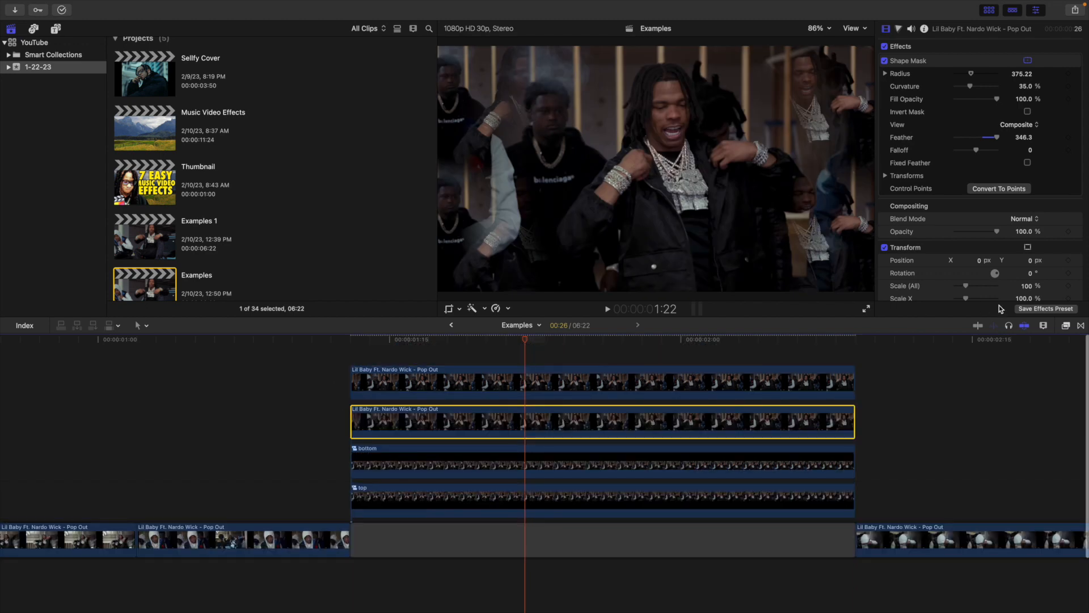
Step: Apply the Gaussian effect from the Blur category to the lower of the two masked copies
click(1065, 325)
click(849, 491)
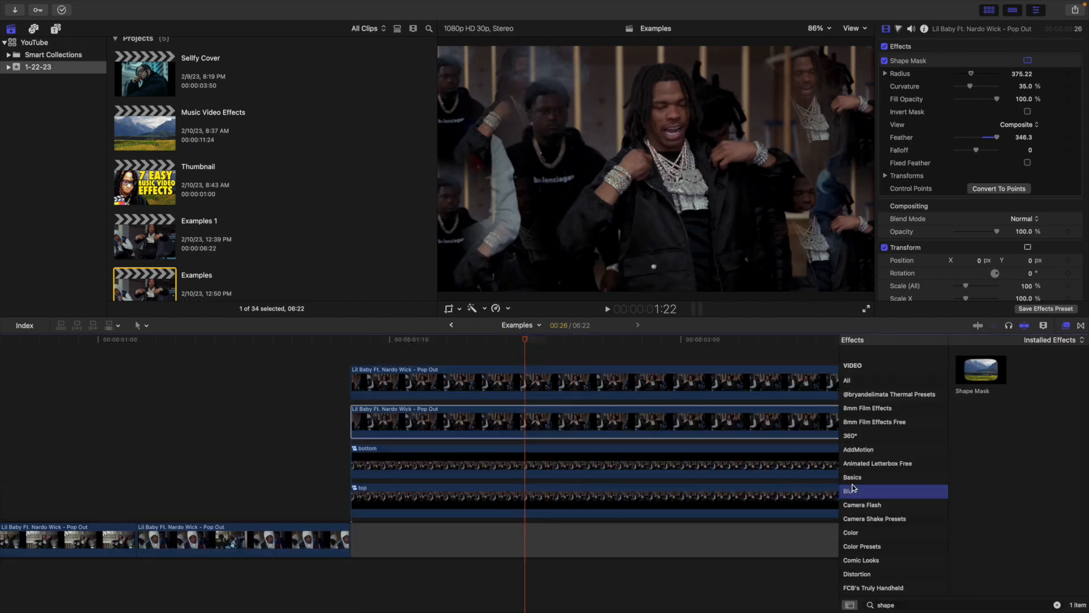
click(1057, 604)
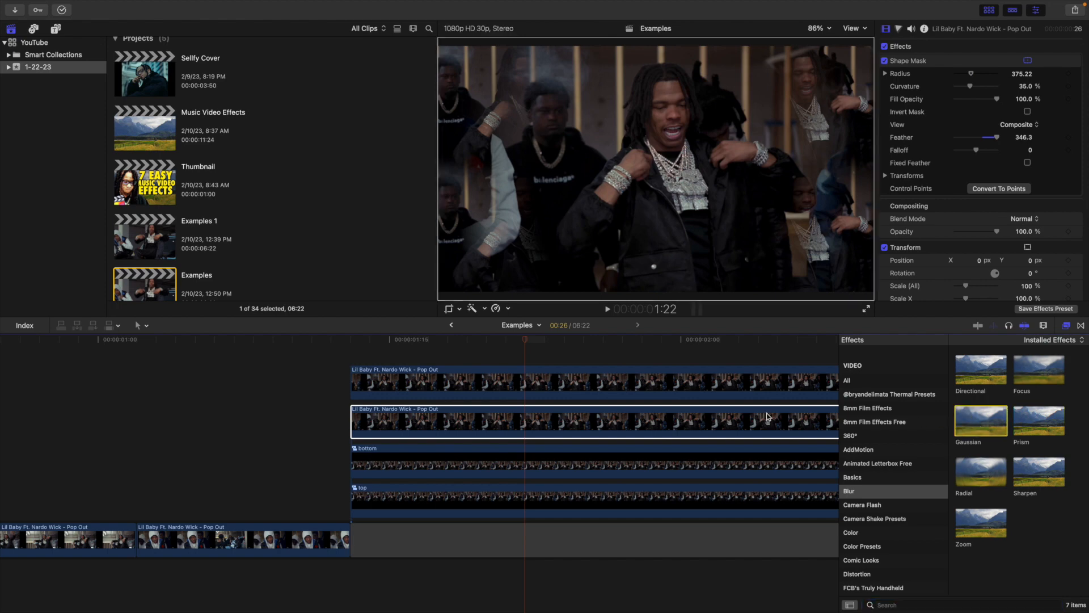
drag(970, 418, 732, 420)
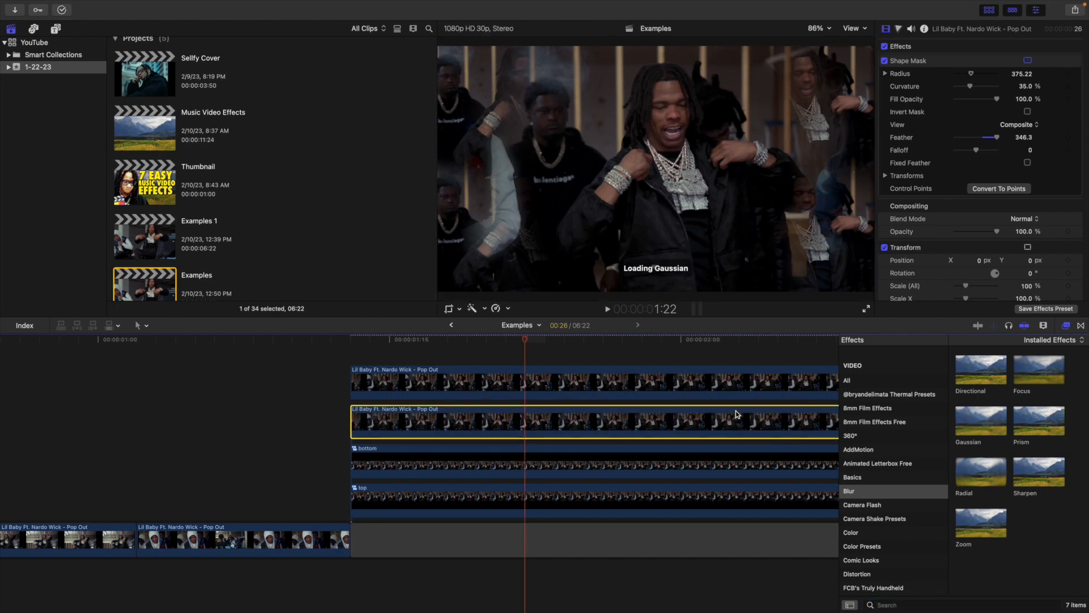
click(1065, 325)
Step: Compare the frame with the Gaussian blur switched off and back on
click(885, 202)
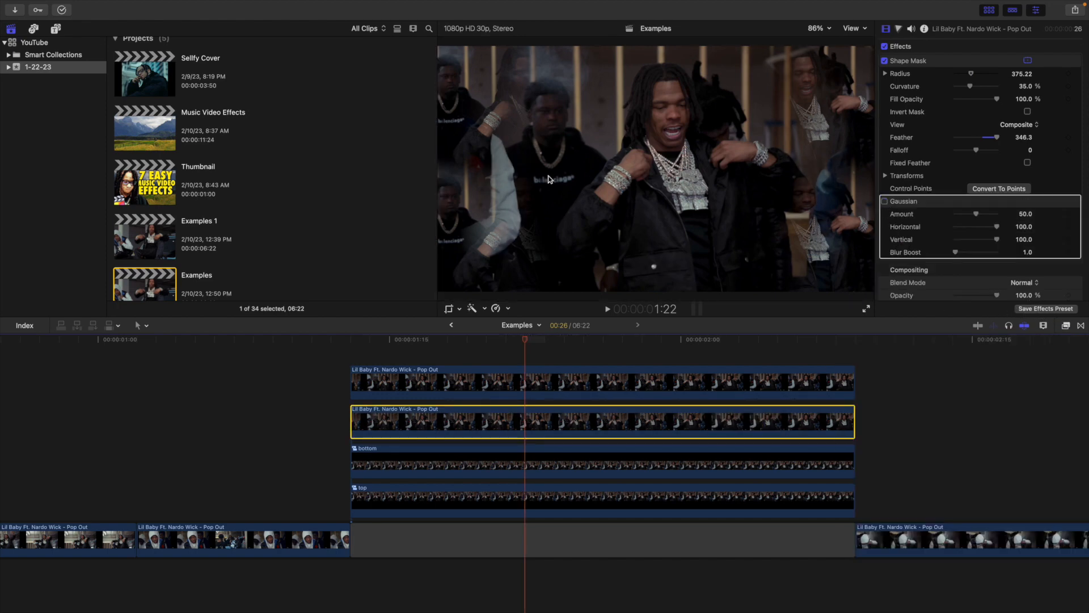
click(885, 202)
click(516, 357)
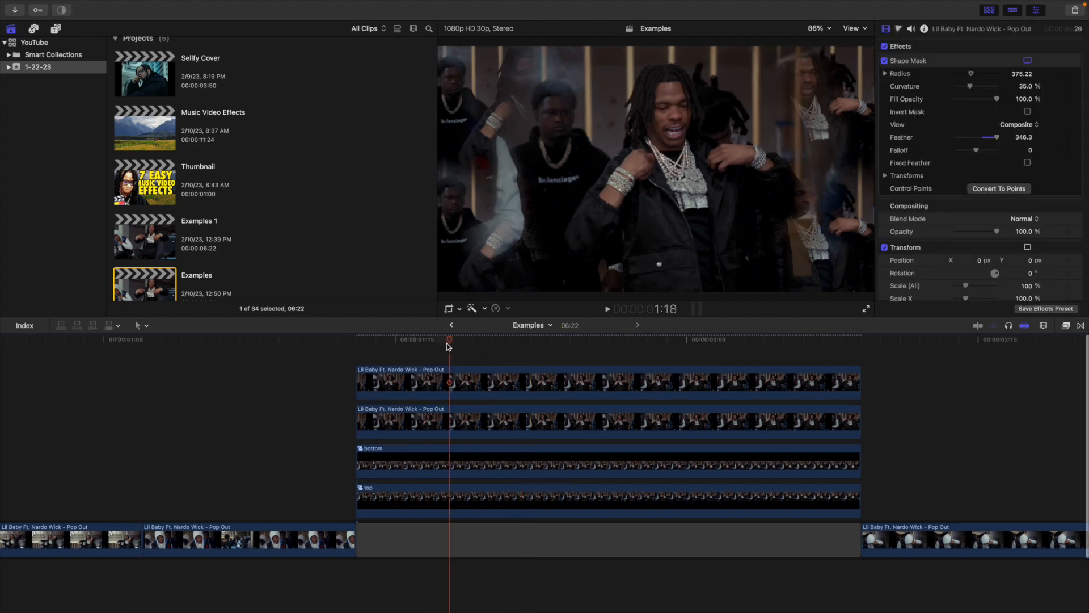
Step: Examine the shape mask outline on the topmost clip and preview how the center subject blends over the split screen
click(543, 381)
click(985, 61)
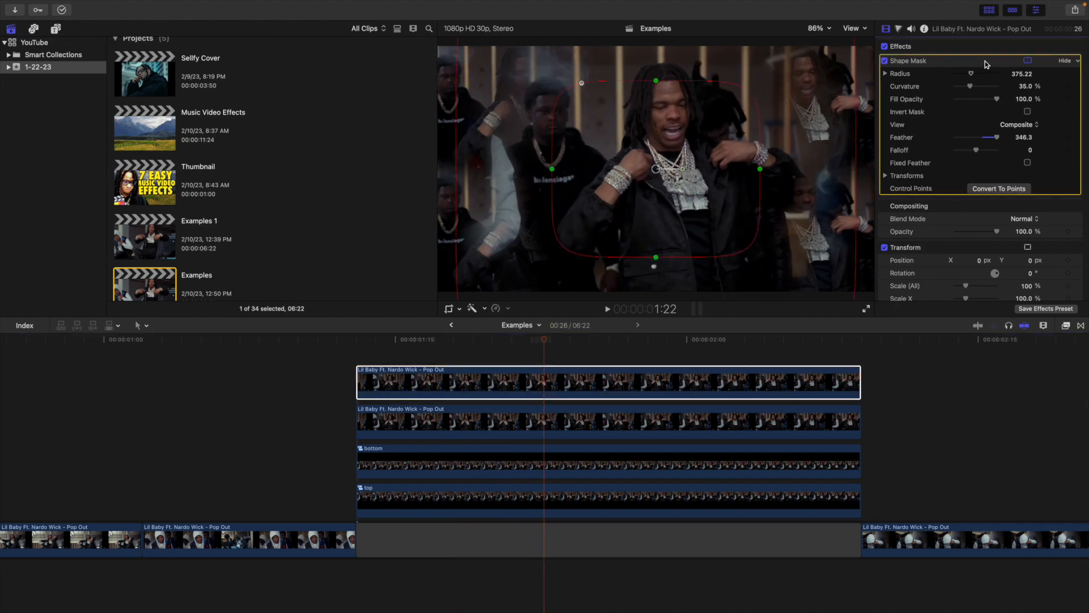
drag(658, 171, 683, 175)
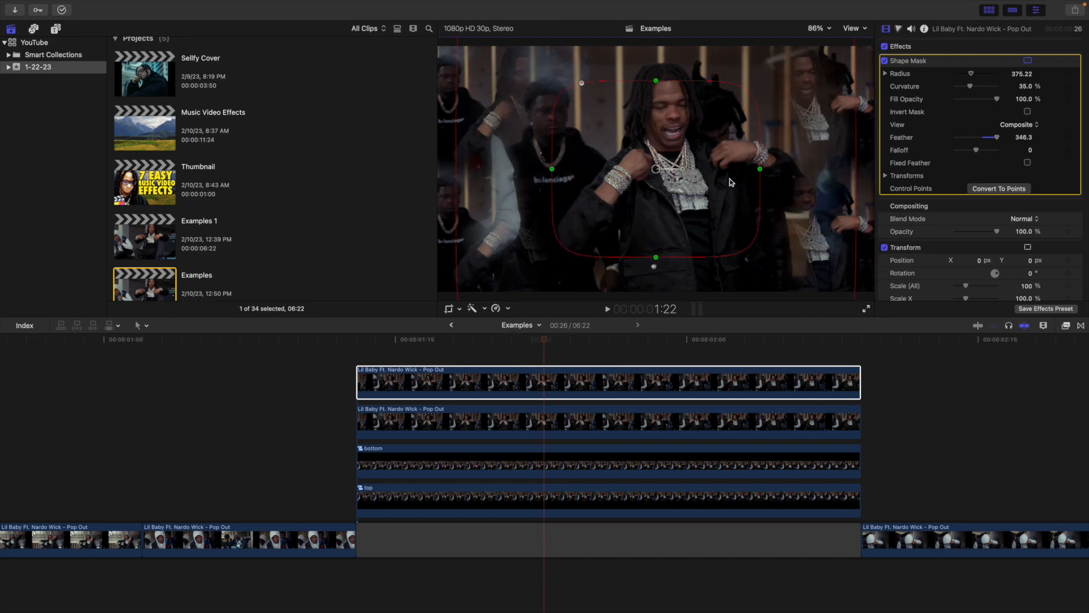
click(957, 247)
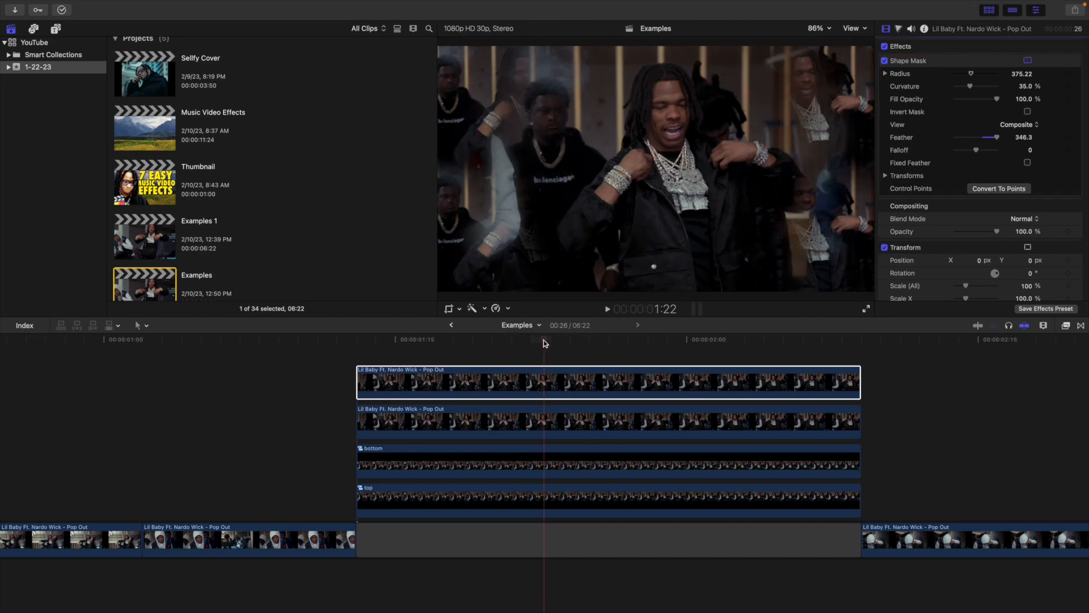
mouse_move(545, 343)
mouse_down()
mouse_move(637, 347)
mouse_move(560, 346)
mouse_up()
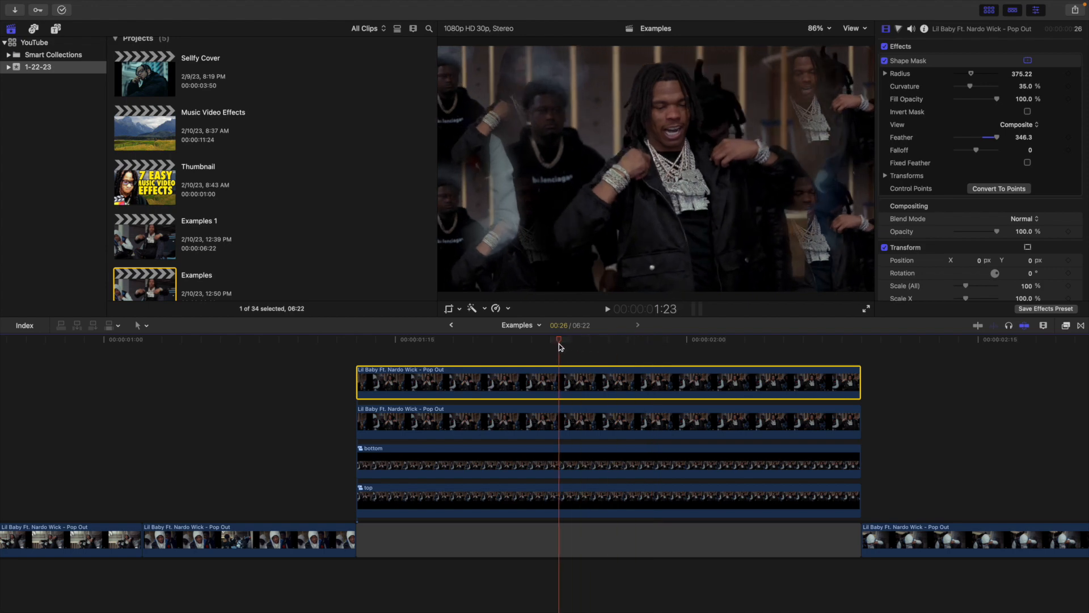
click(547, 345)
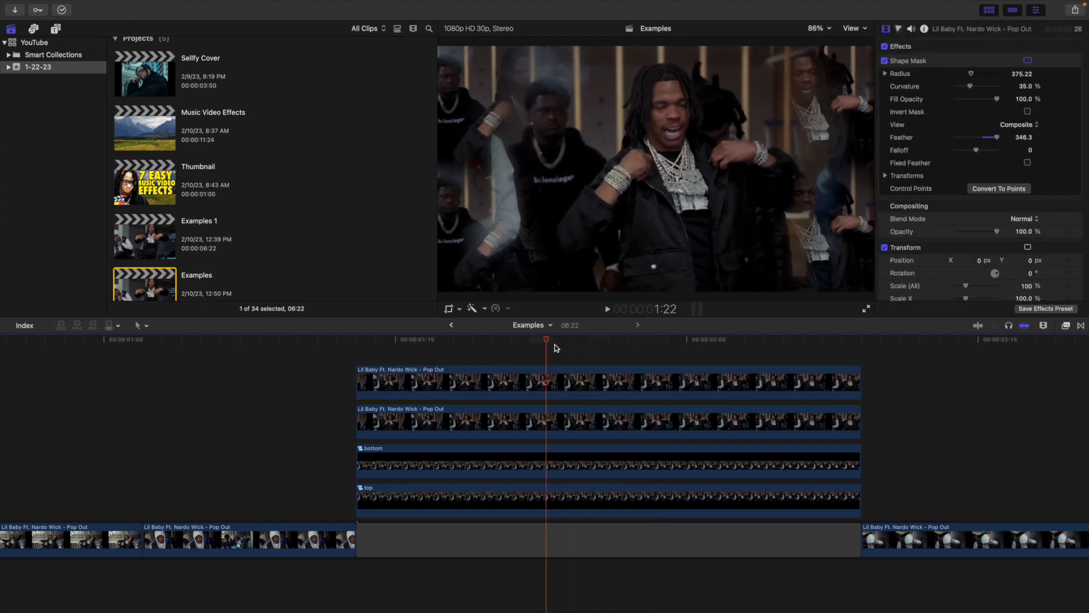
Step: Combine the four stacked clips into a compound clip named 1 and duplicate it onto the track above
drag(494, 352, 585, 503)
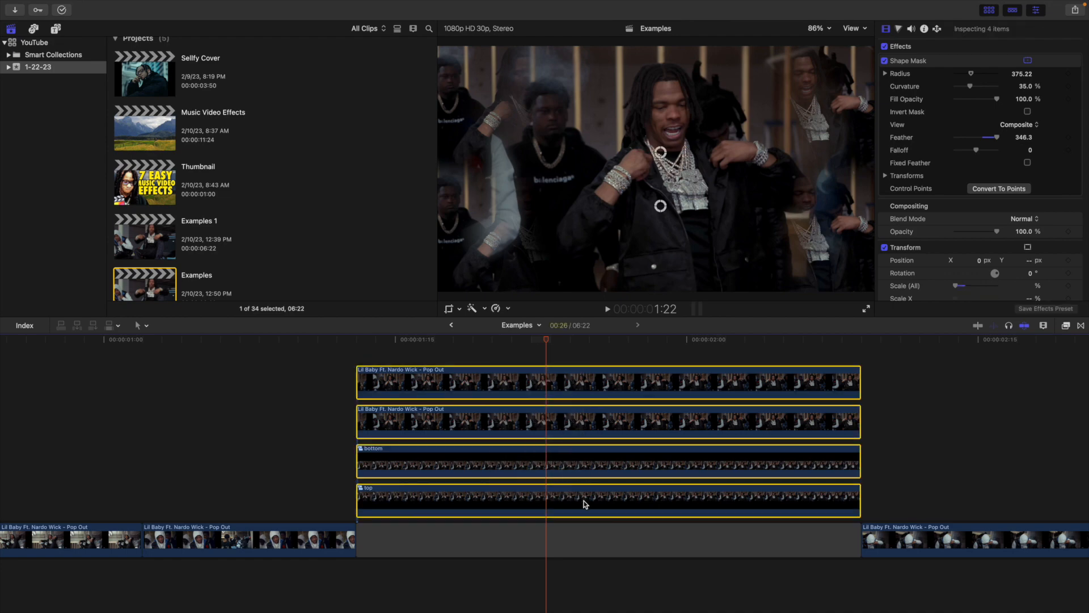
key(alt+g)
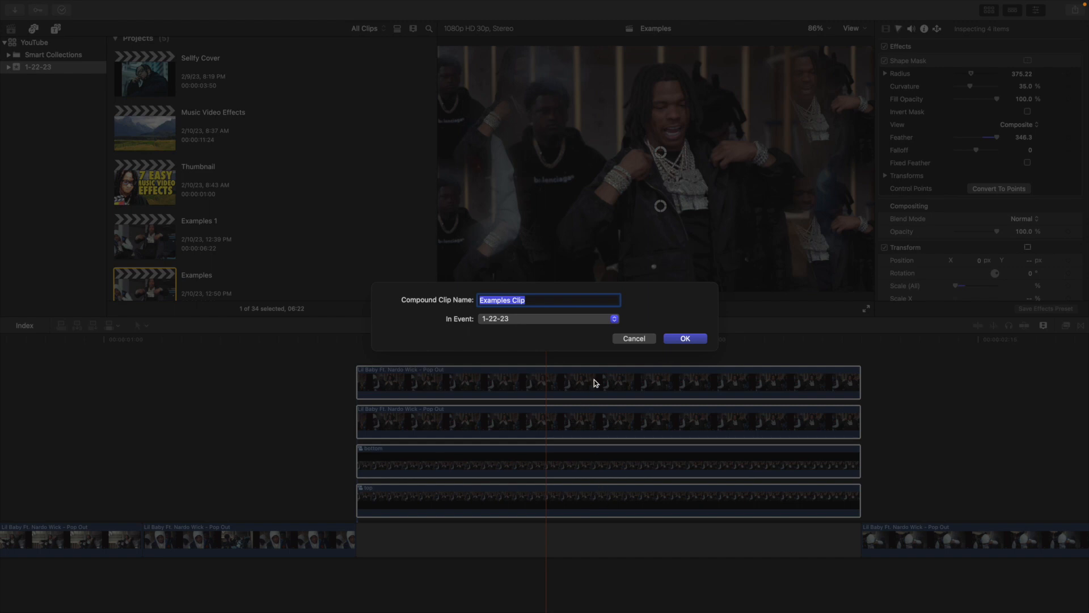
text(b)
key(Return)
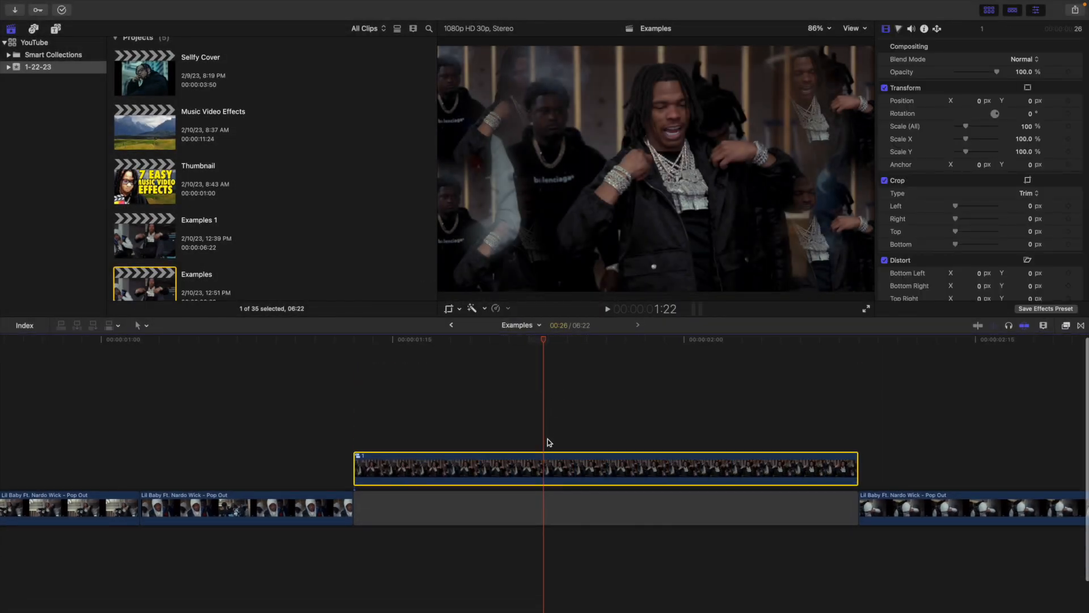
drag(549, 458, 549, 429)
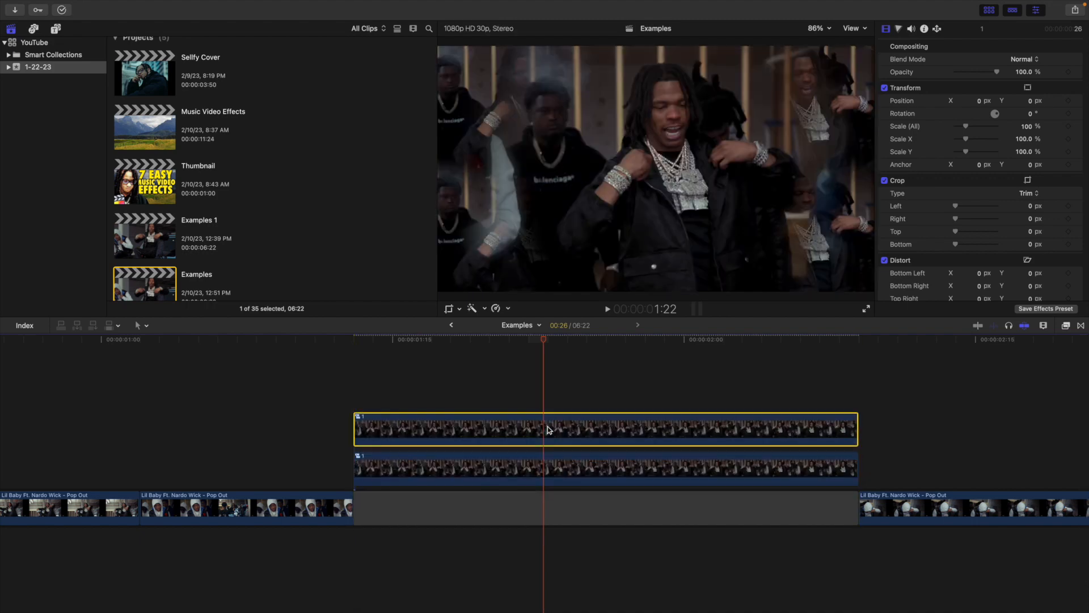
Step: Set the upper compound copy's blend mode to Lighten, its scale to 115% and its X position to 45 px
click(1022, 59)
click(1024, 155)
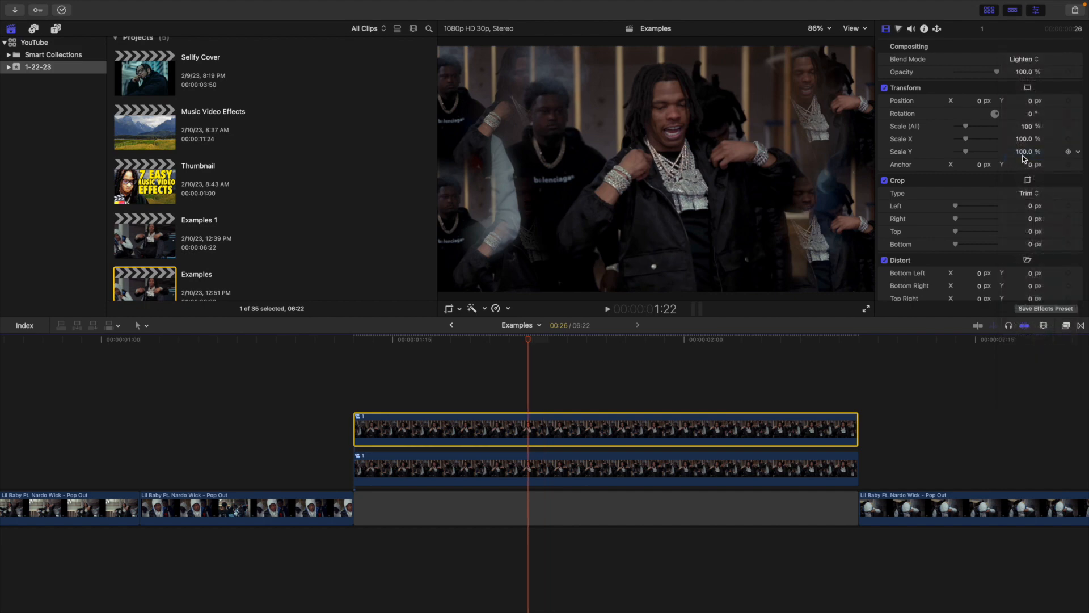
drag(1027, 129, 979, 103)
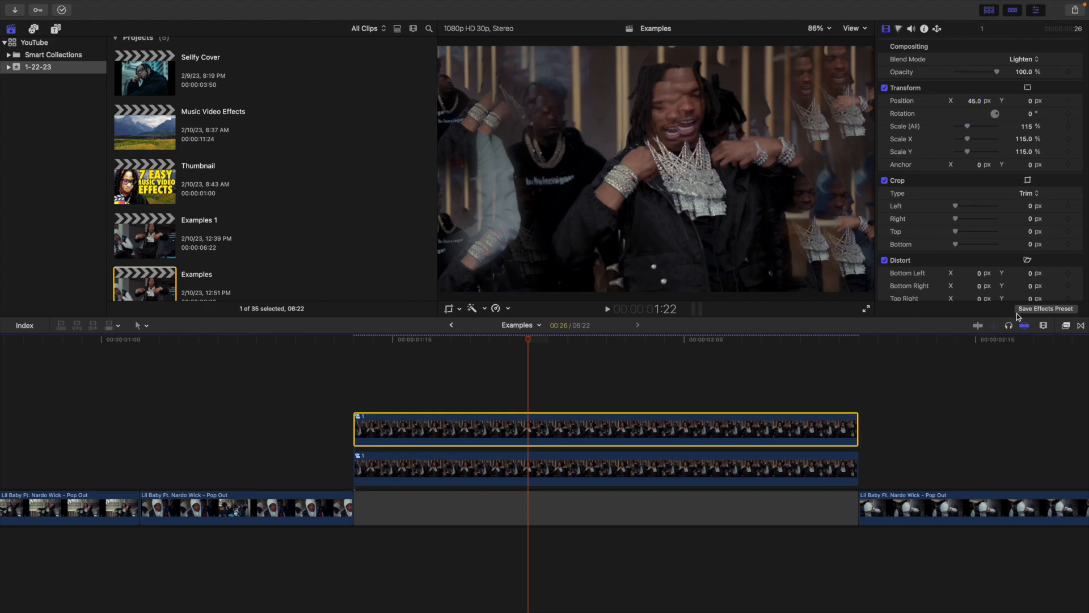
Step: Apply the Gaussian blur to the upper compound copy and set its amount to 25
click(1065, 326)
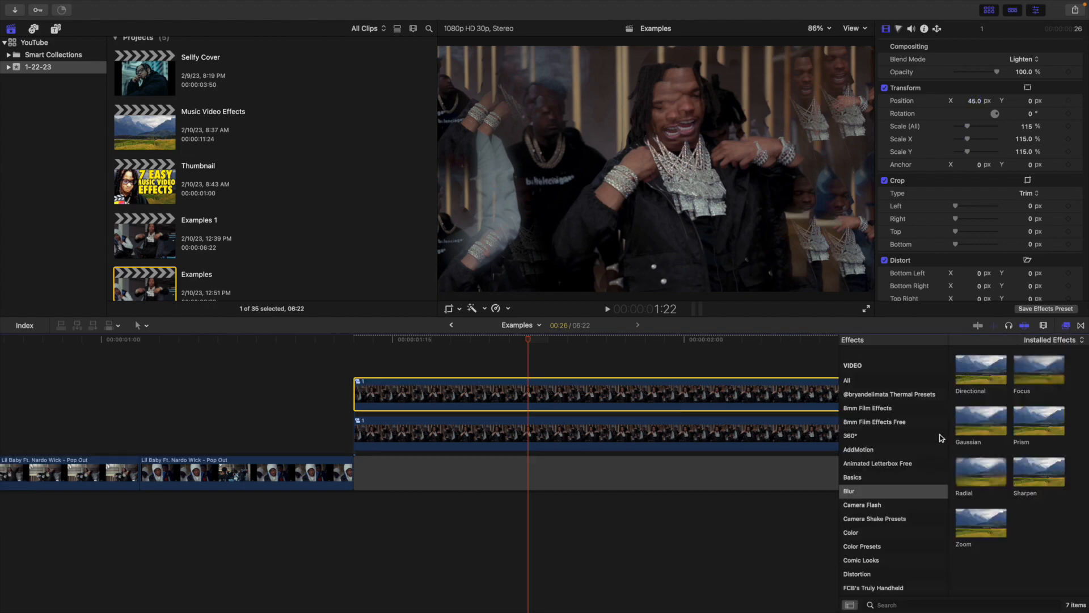
drag(974, 417, 797, 398)
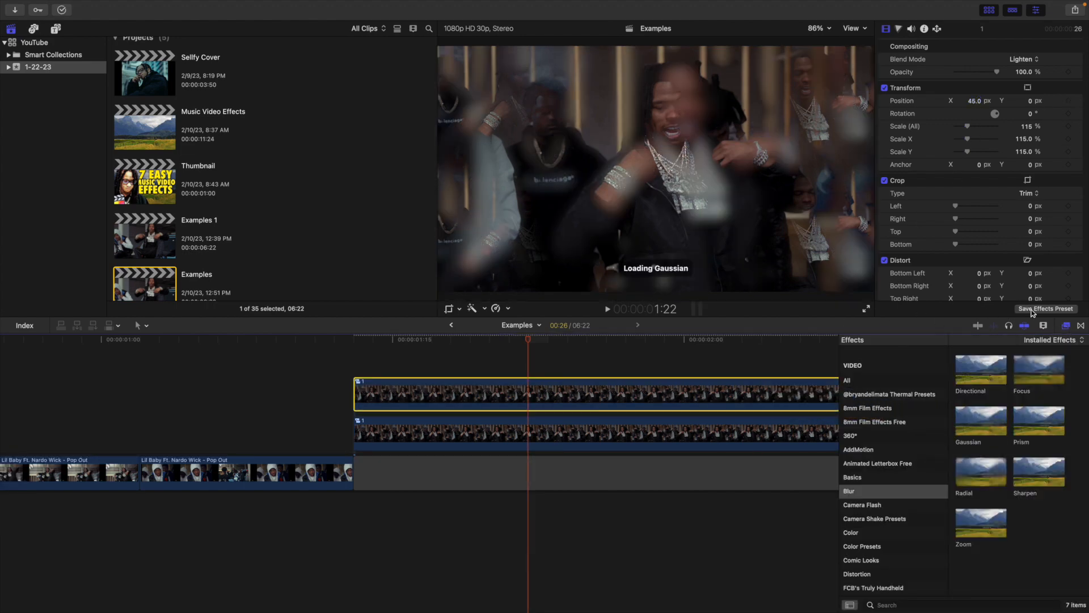
click(1065, 326)
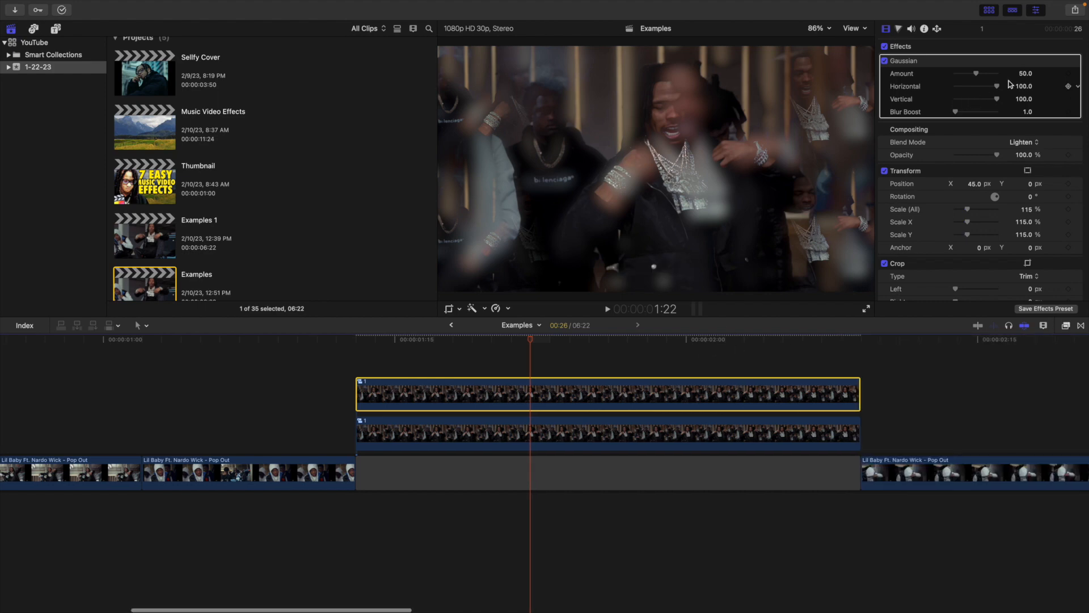
click(1023, 73)
text(25)
key(Return)
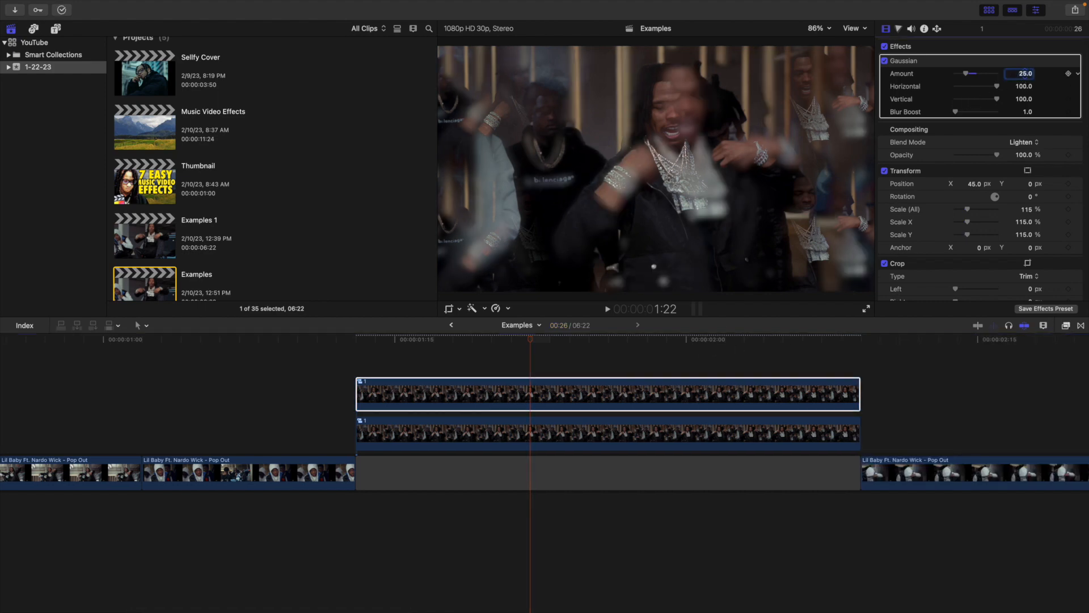
Step: Scrub through the layered compound clips to preview the ghosted split-screen effect, moving on to the following clip
click(535, 367)
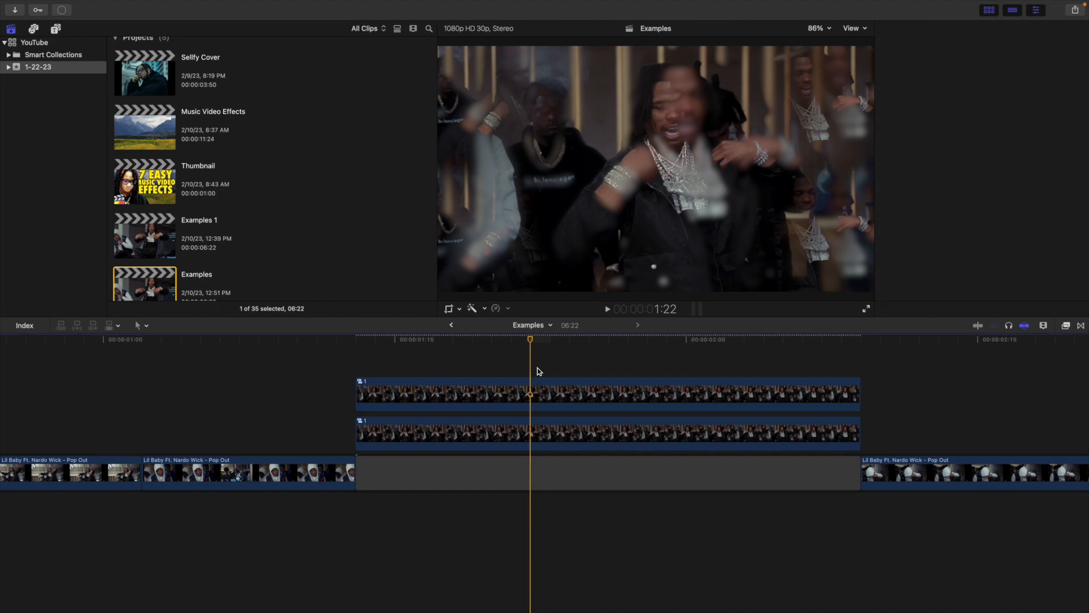
drag(531, 340, 456, 360)
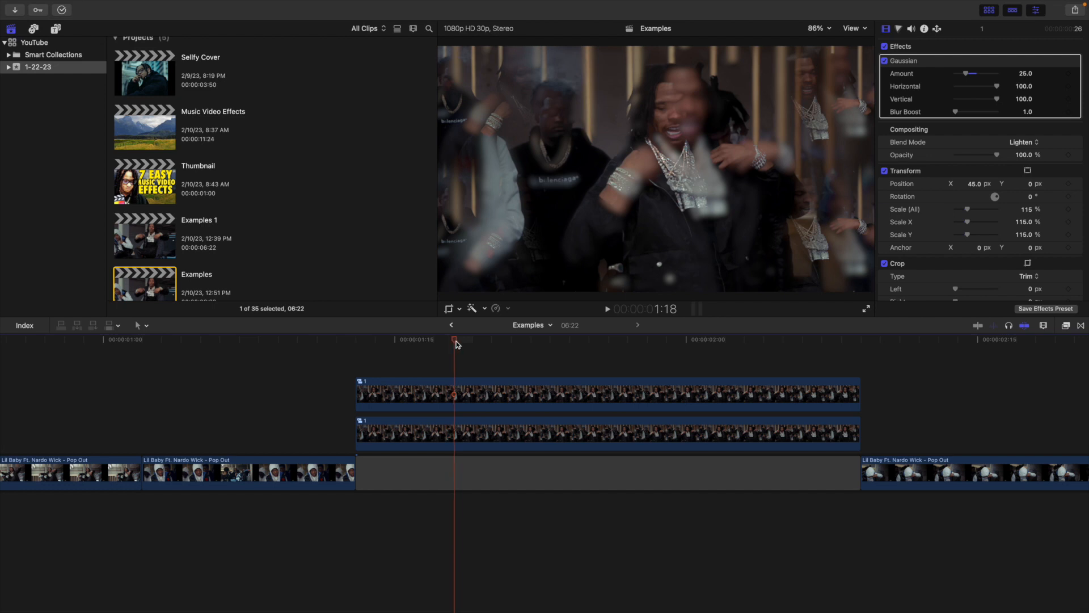
drag(457, 344, 617, 374)
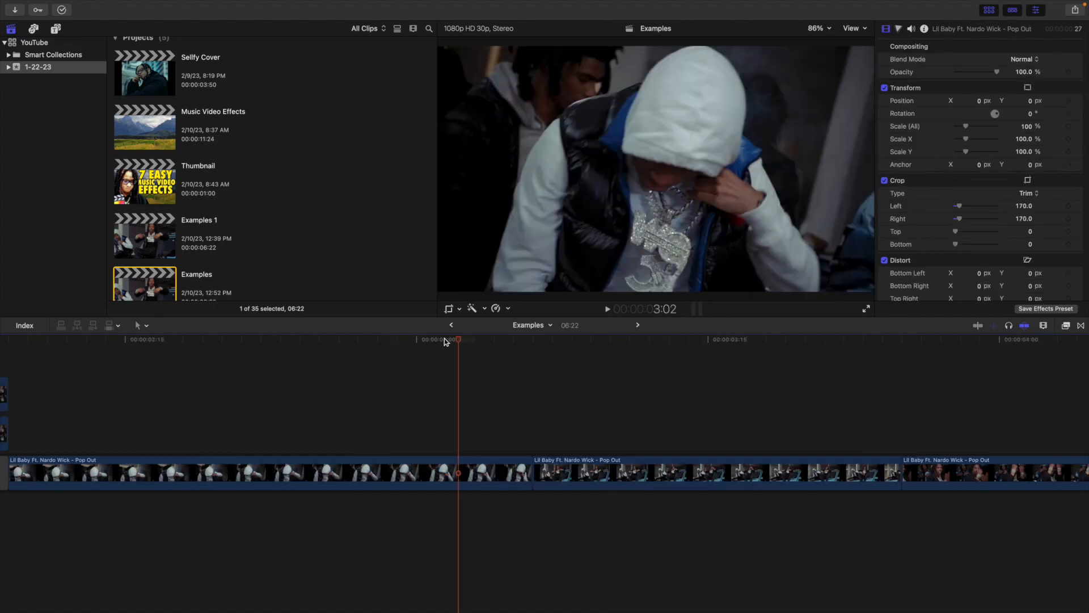
Step: Add the Short adjustment layer title above the white-hoodie clip, starting at 3:01
scroll(471, 358, right, 3)
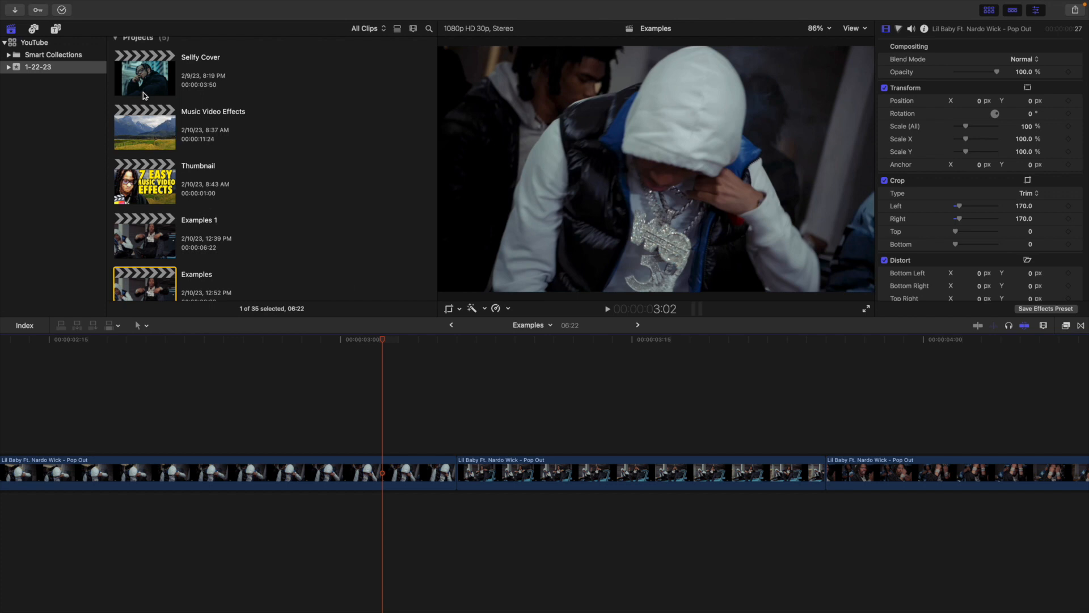
click(56, 29)
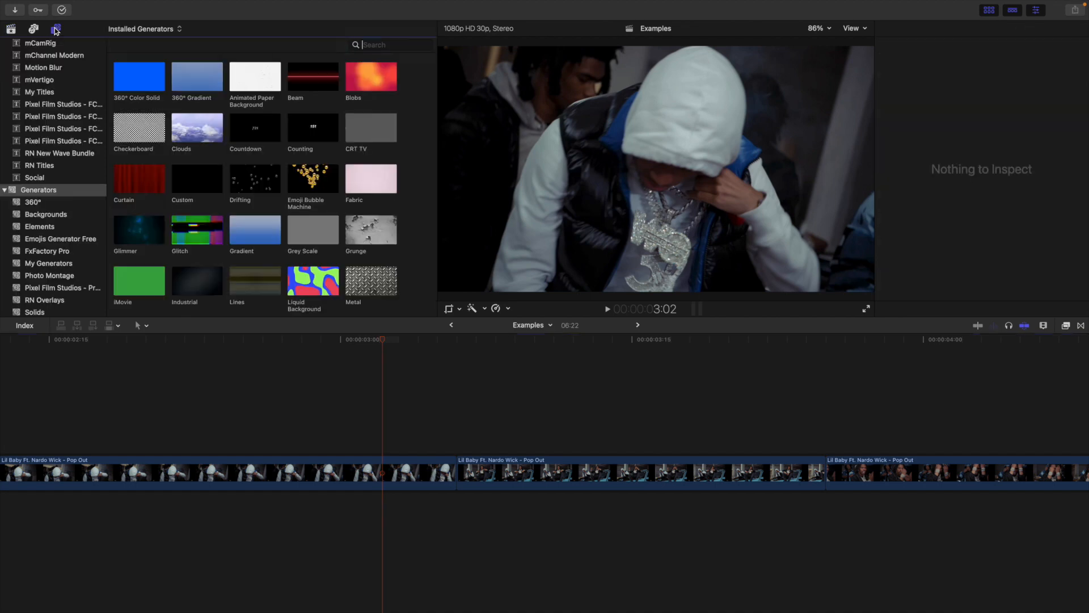
scroll(54, 85, up, 10)
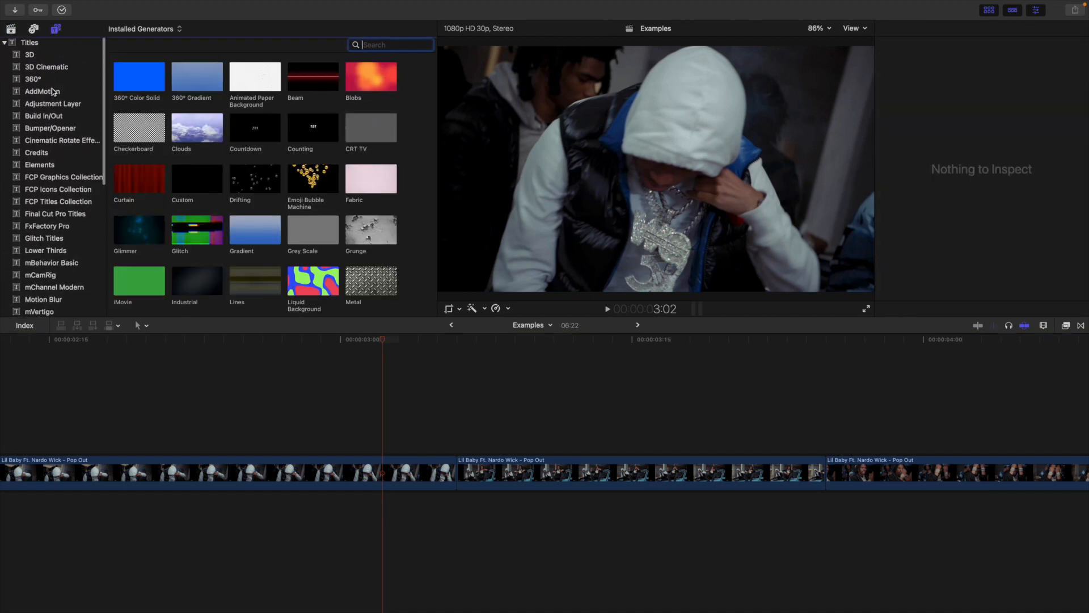
click(52, 103)
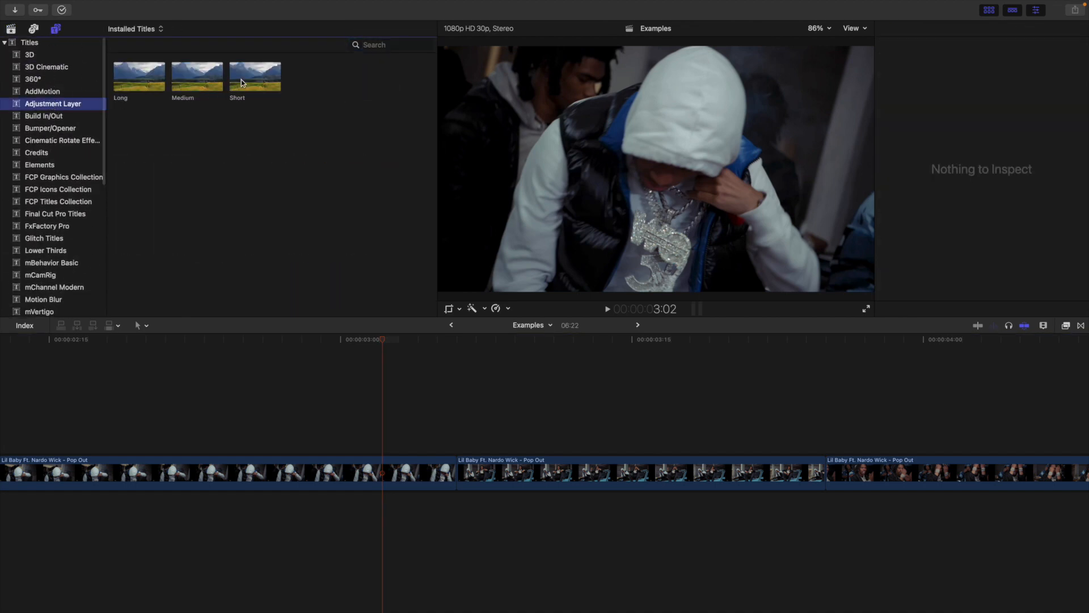
drag(241, 80, 363, 418)
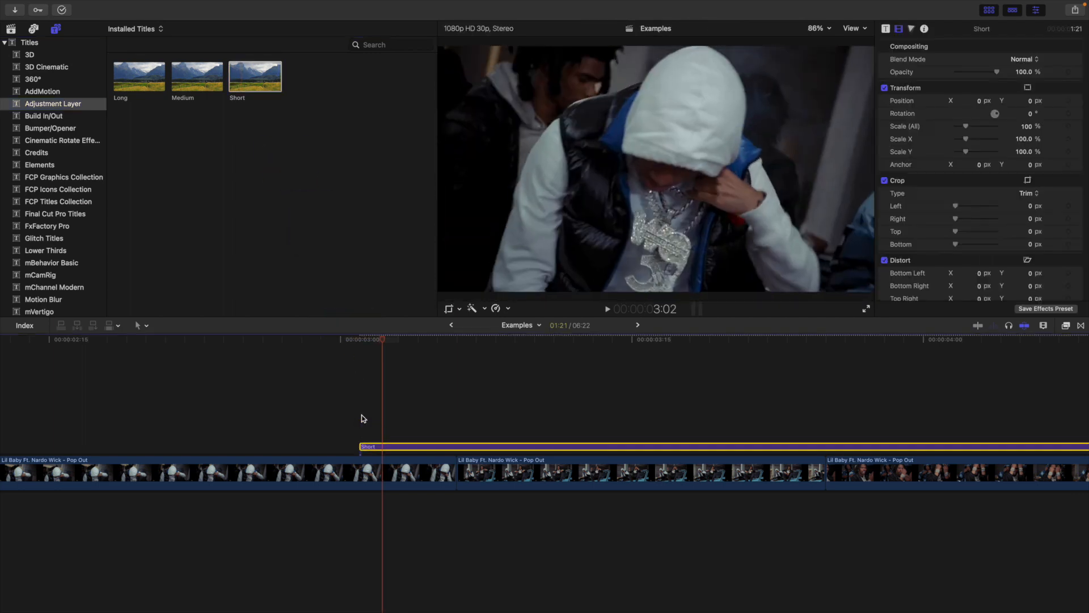
Step: Set the adjustment layer's duration to 6 frames
key(ctrl+d)
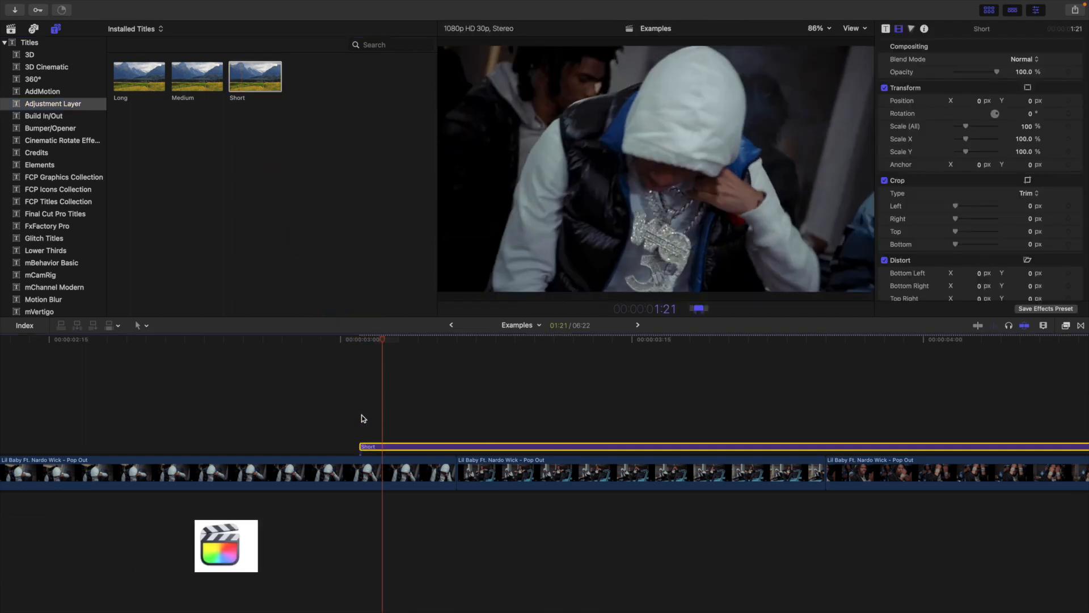
text(6)
key(Return)
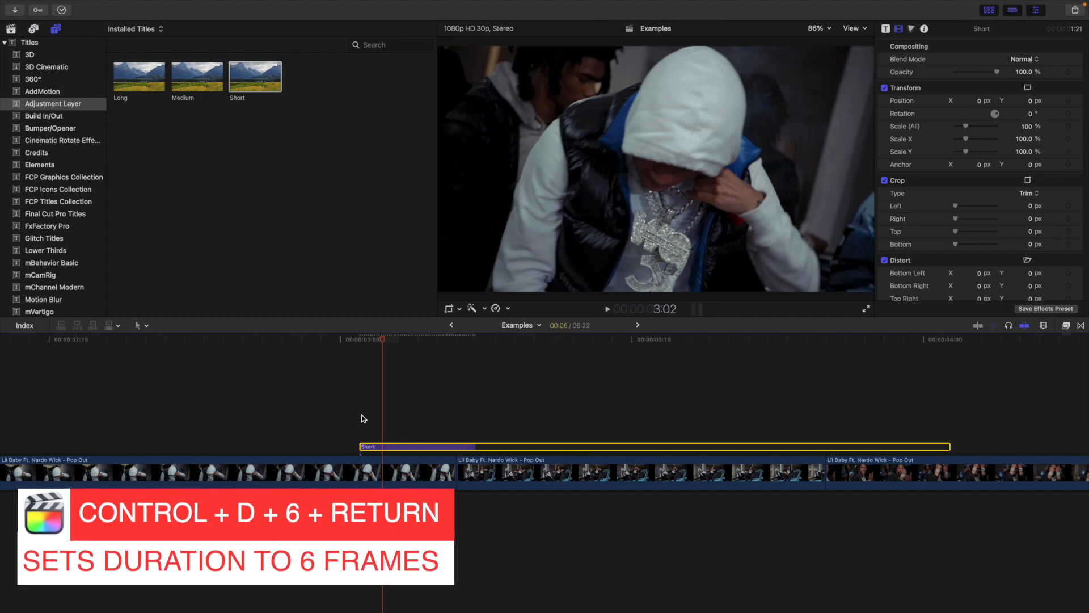
Step: Mark the 6-frame adjustment layer two frames in and move it so the marker aligns with the cut at 3:06
key(Left)
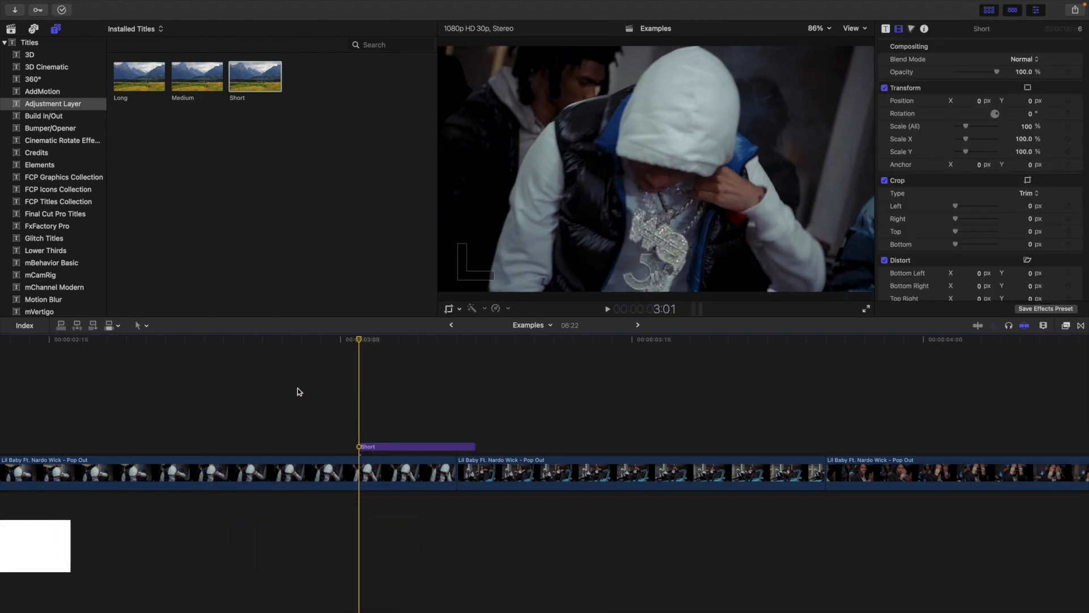
key(Right)
key(Right)
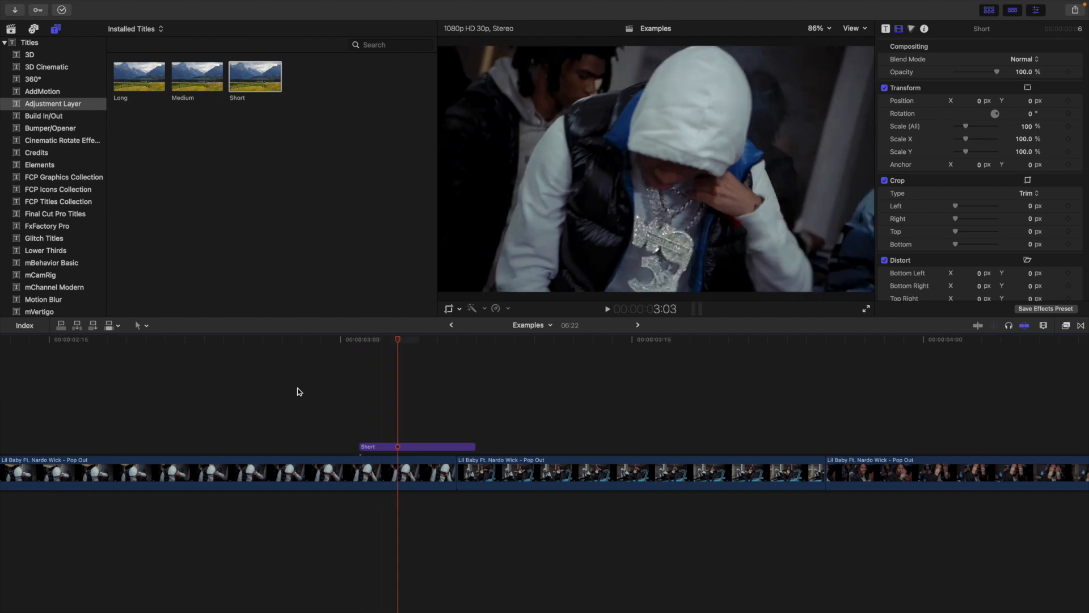
drag(400, 449, 483, 448)
click(457, 445)
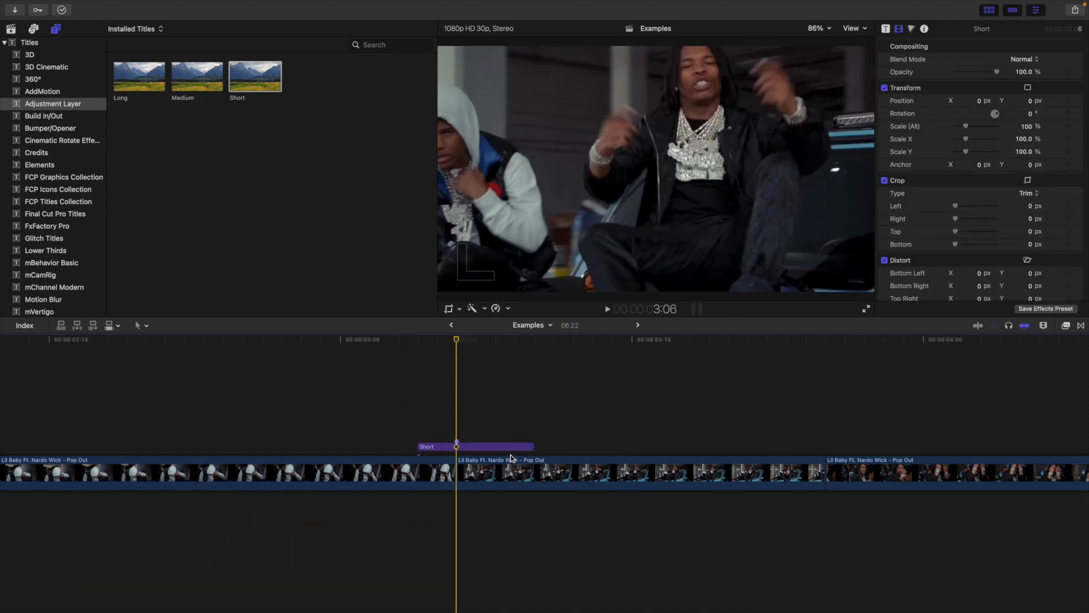
Step: Apply the Camera Shake 02 preset to the short adjustment layer over the cut
click(1066, 326)
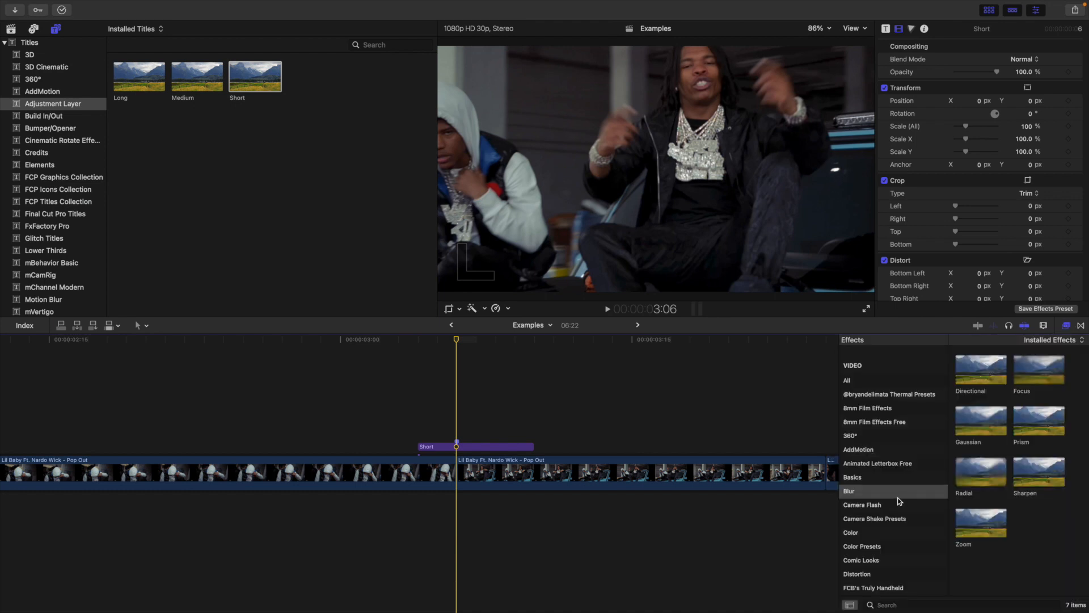
scroll(899, 500, down, 3)
click(872, 460)
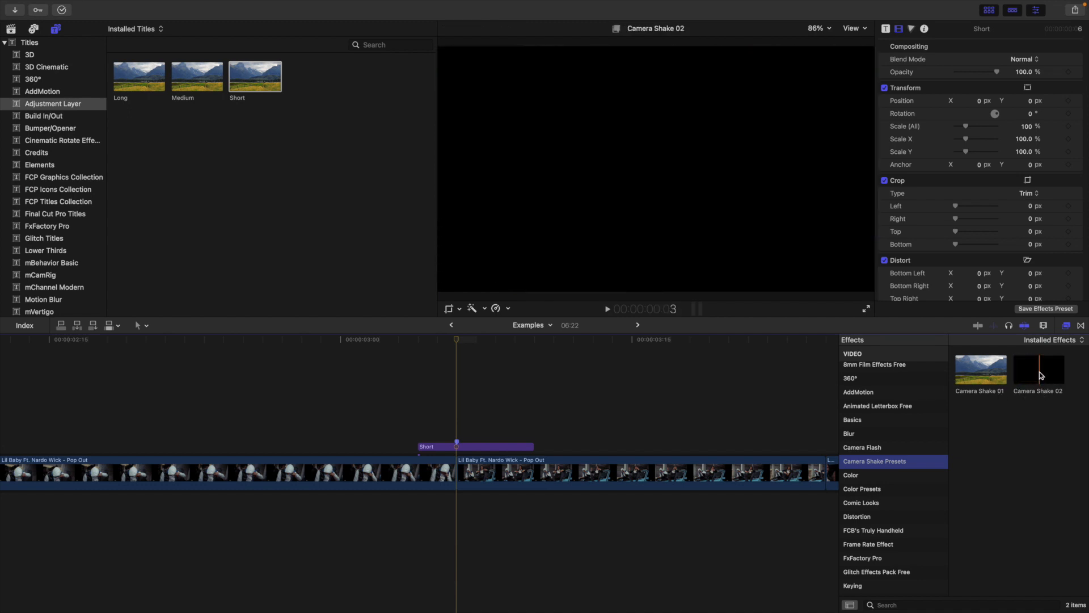
drag(1039, 372, 507, 445)
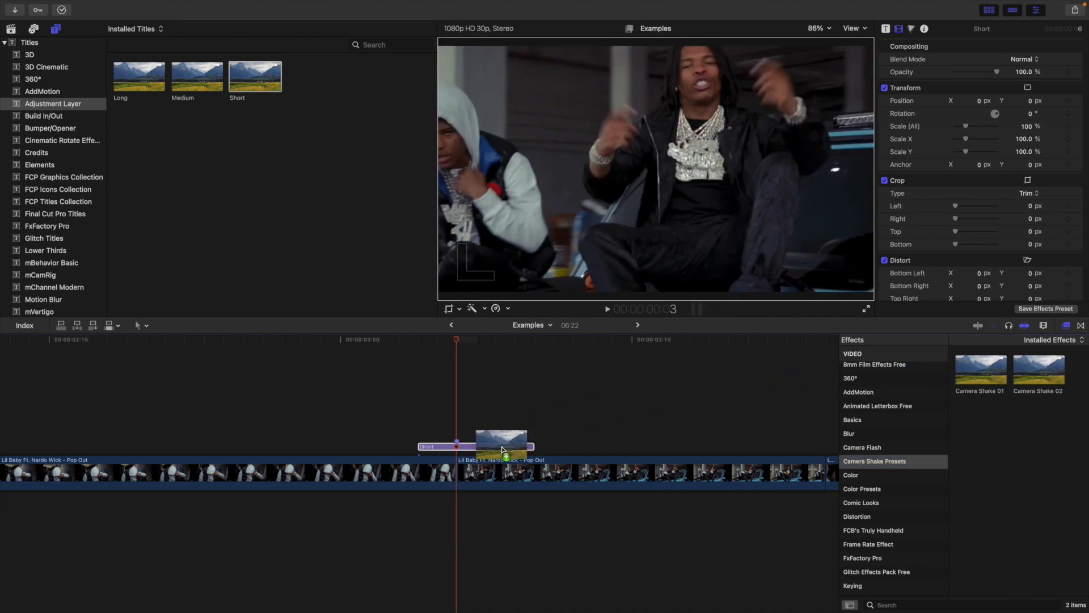
click(1066, 328)
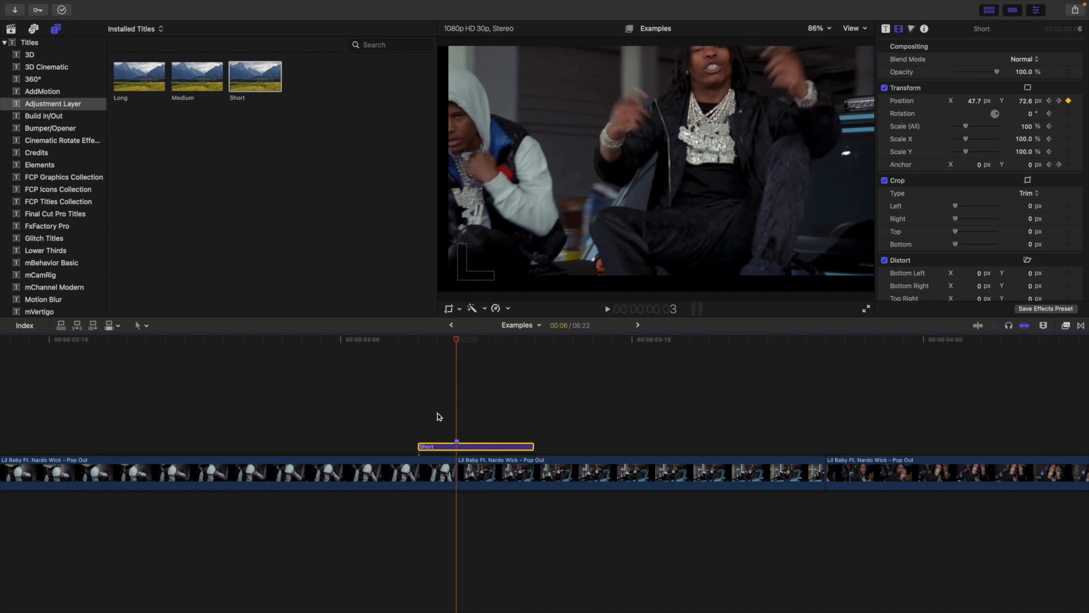
Step: Play the camera shake across the cut and inspect the frame edges at 3:07
click(348, 417)
key(space)
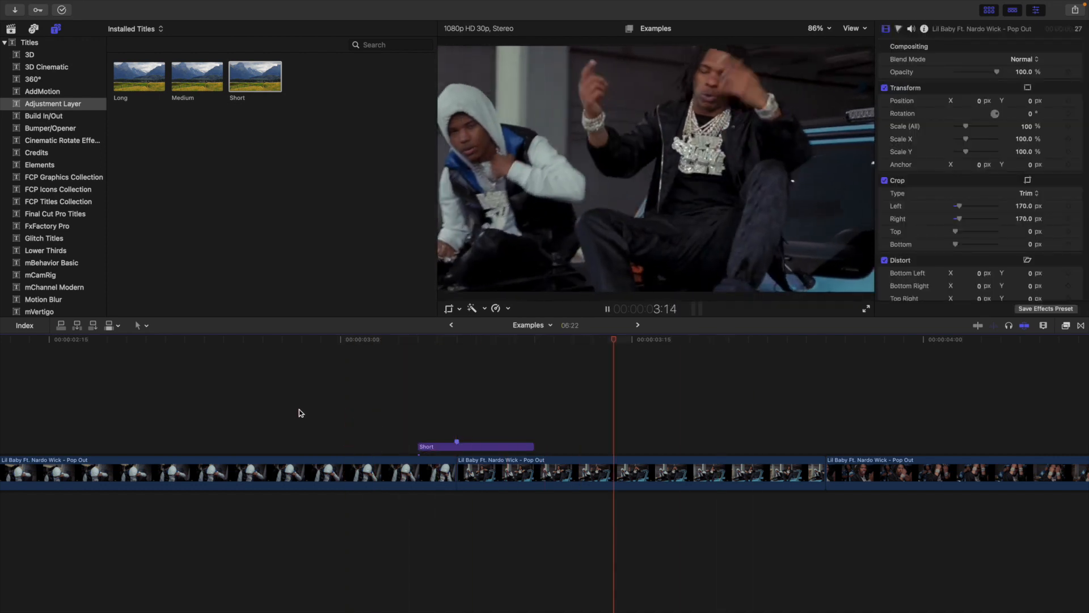
key(space)
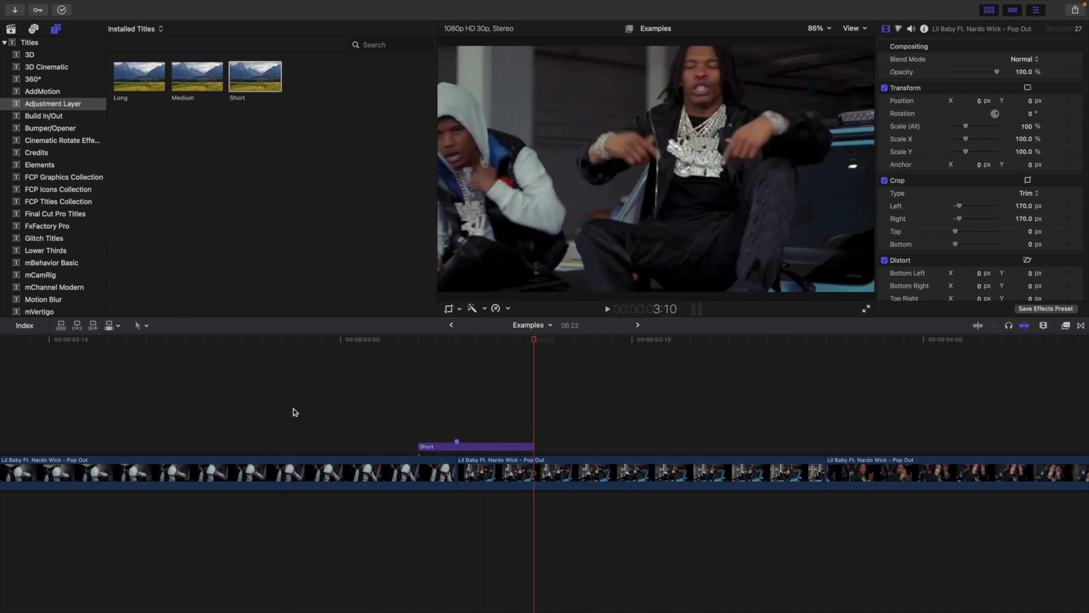
key(super+minus)
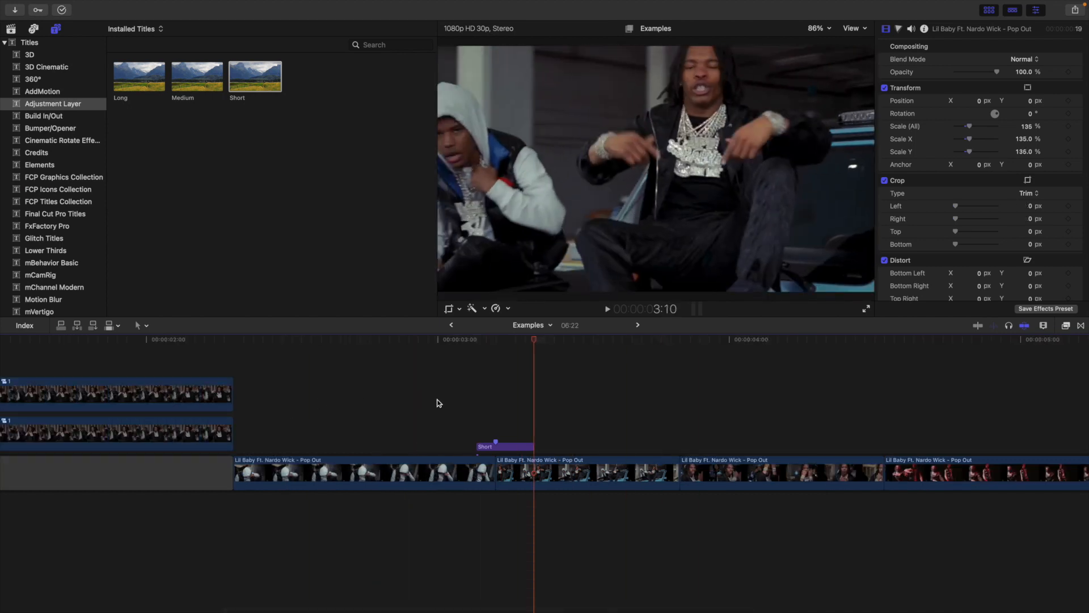
drag(534, 342, 515, 343)
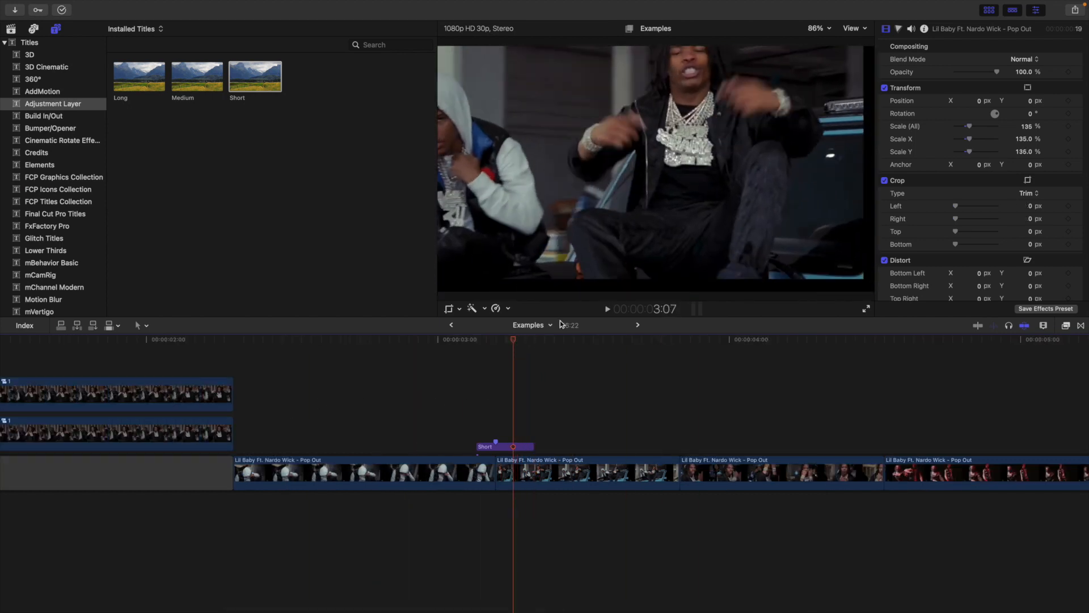
click(669, 284)
Step: Add a Short adjustment layer above the shake layer from the start of the white-hoodie clip, trimmed to the end of the following clip
drag(255, 83, 241, 394)
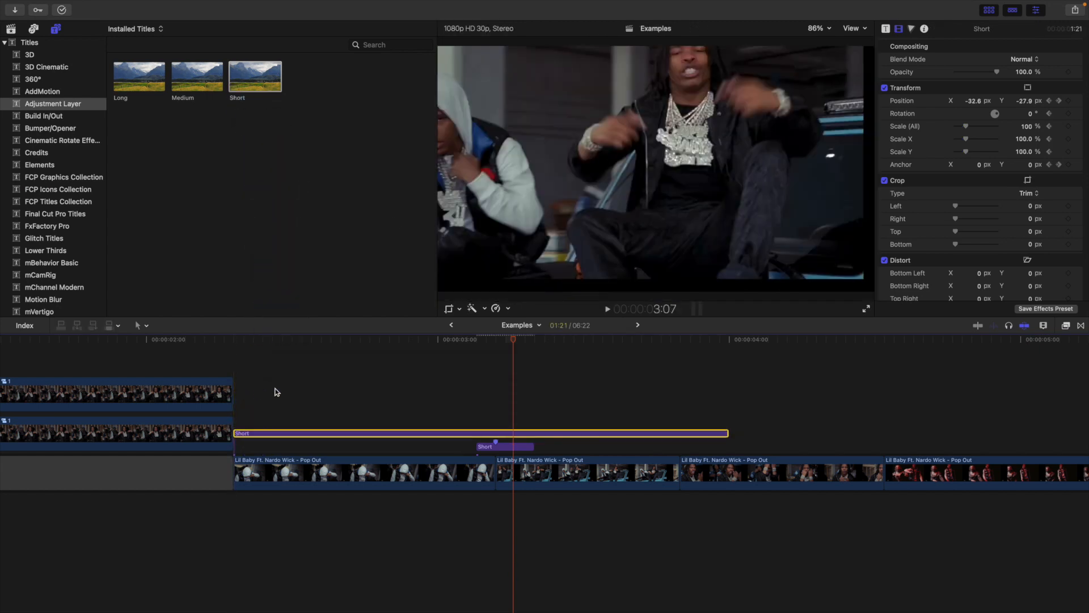
drag(724, 435, 678, 435)
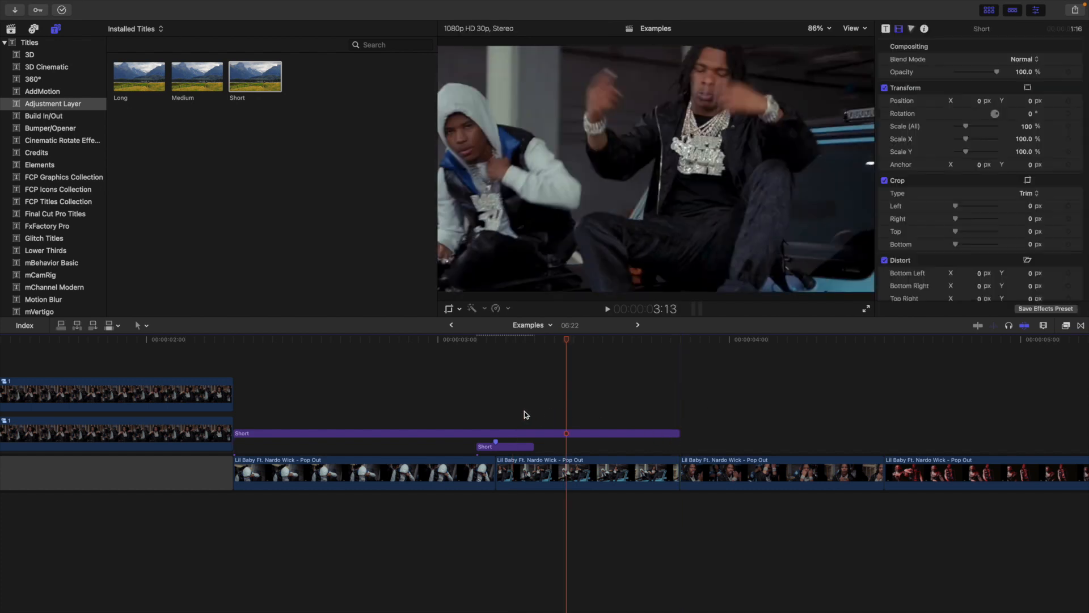
Step: Set the long adjustment layer's scale to 125% and its vertical position to -35.9 px
click(523, 433)
click(1028, 125)
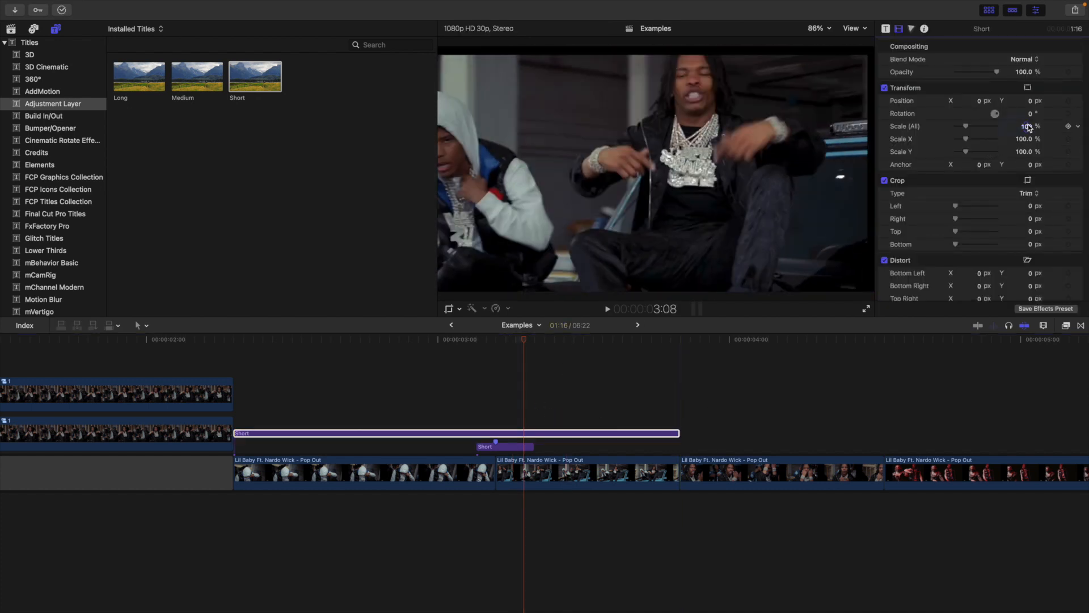
text(125)
key(Return)
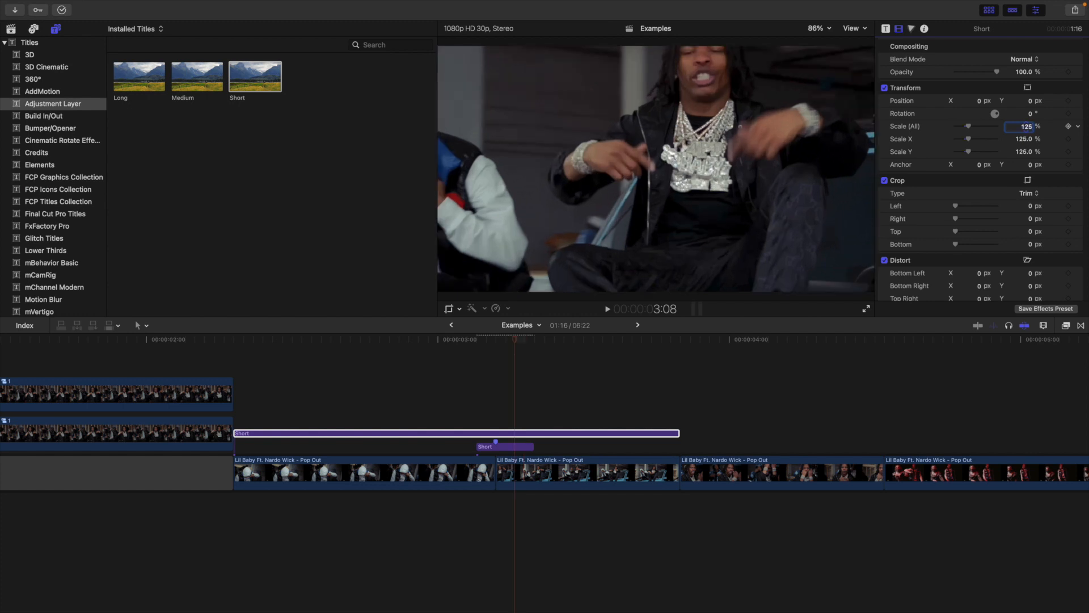
click(1030, 101)
drag(1031, 104, 1032, 125)
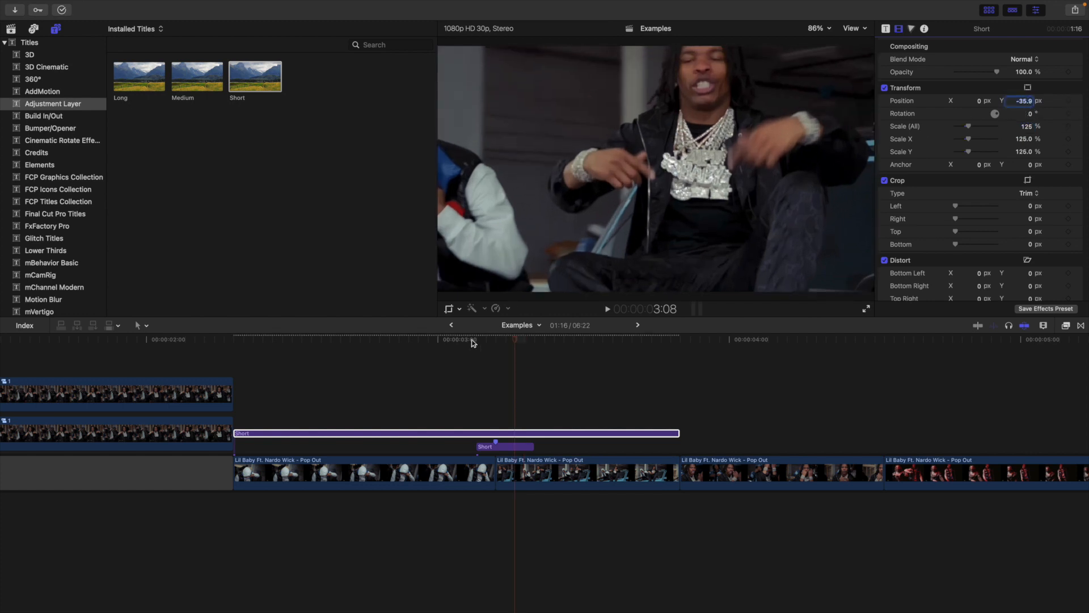
Step: Play the two clips from 2:09 to check the camera shake with the enlarged frame
click(386, 411)
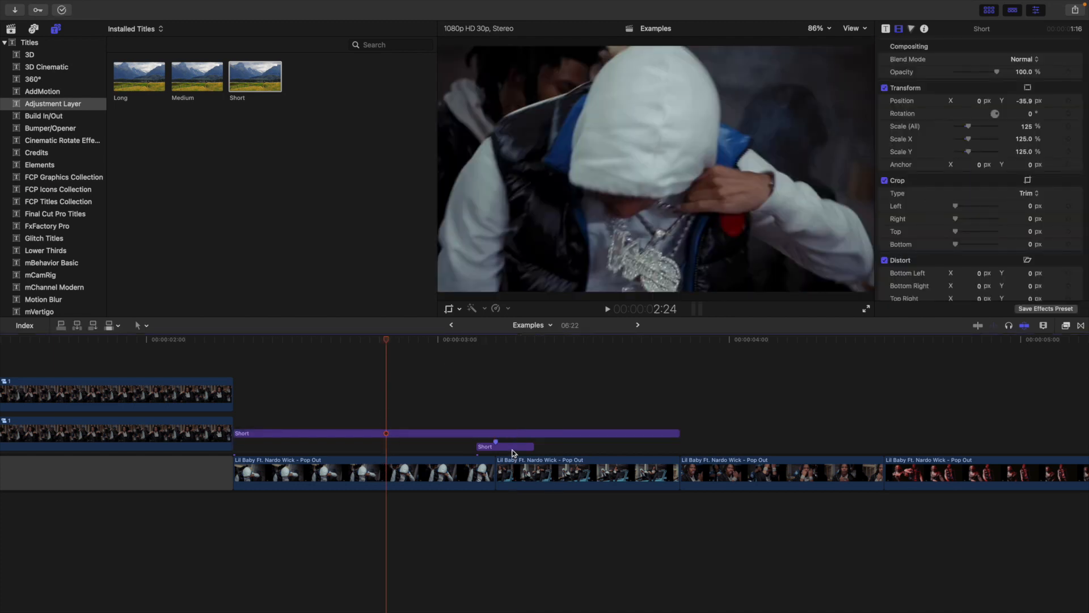
click(232, 365)
key(space)
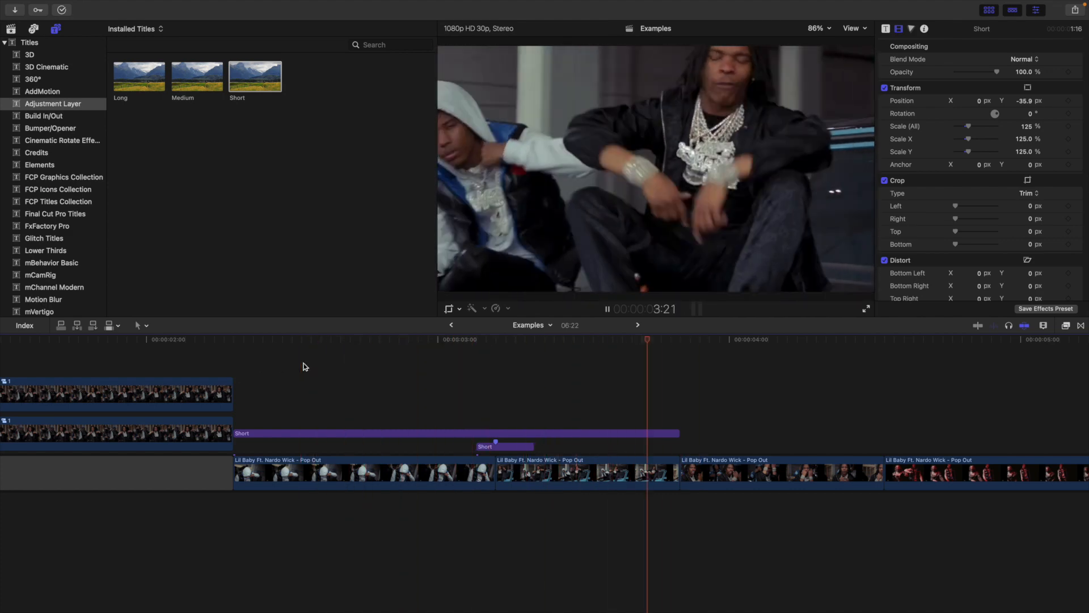
click(303, 366)
key(space)
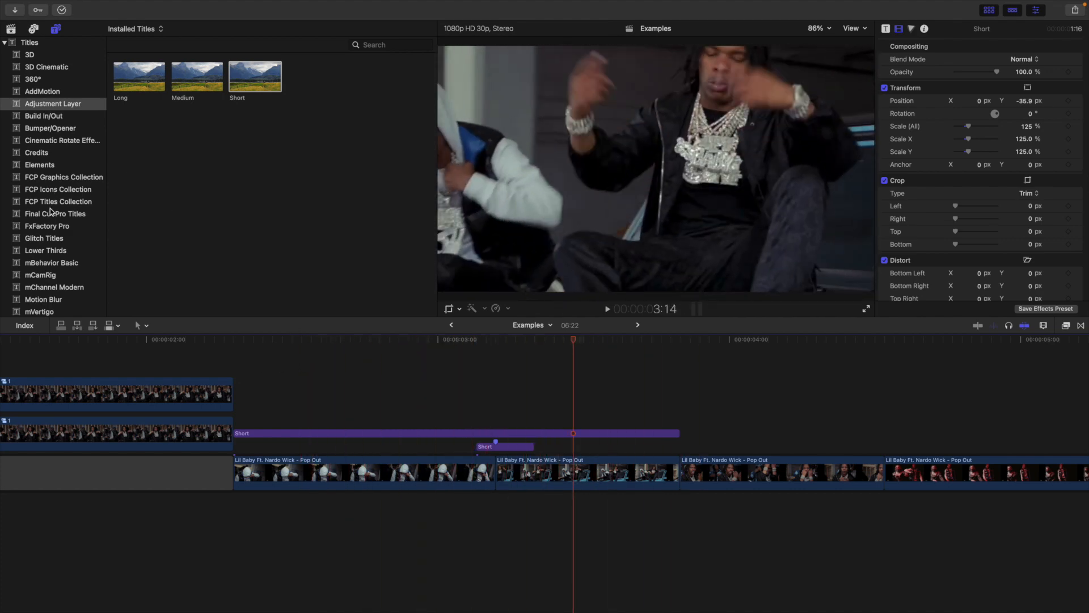
Step: Add the Moderate Motion Blur 2 title above the shake layer, starting at 3:04, and trim its end to 3:10
scroll(54, 221, down, 3)
click(53, 226)
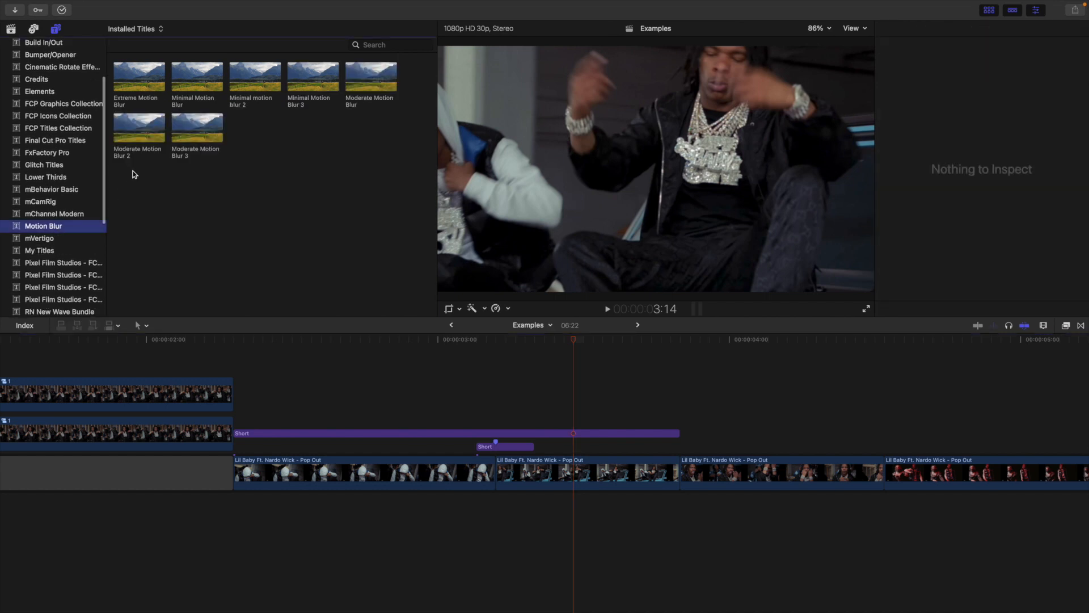
drag(136, 134, 483, 413)
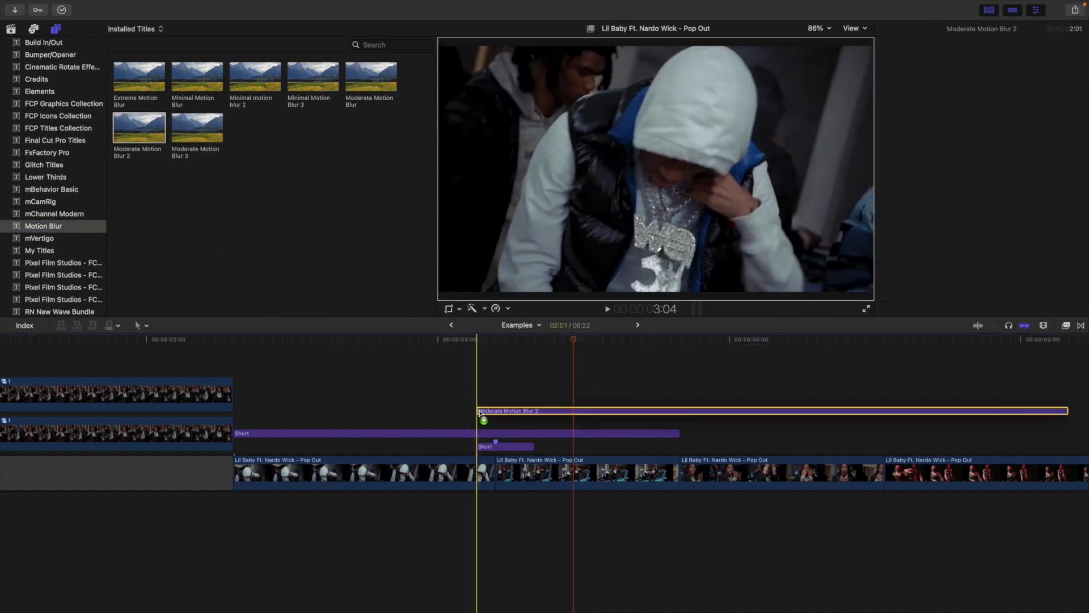
click(536, 420)
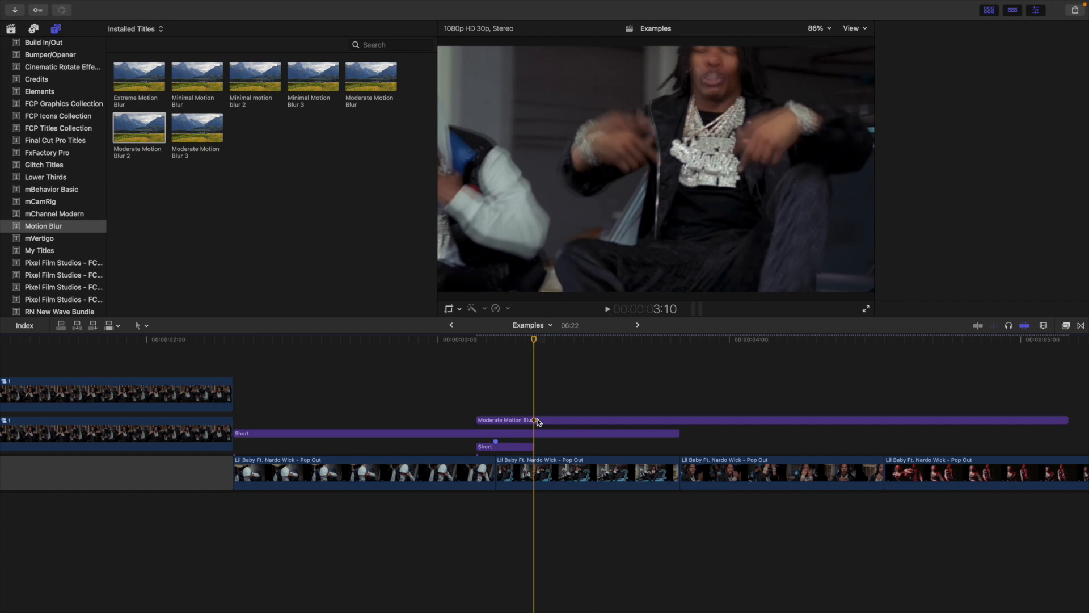
key(alt+bracketright)
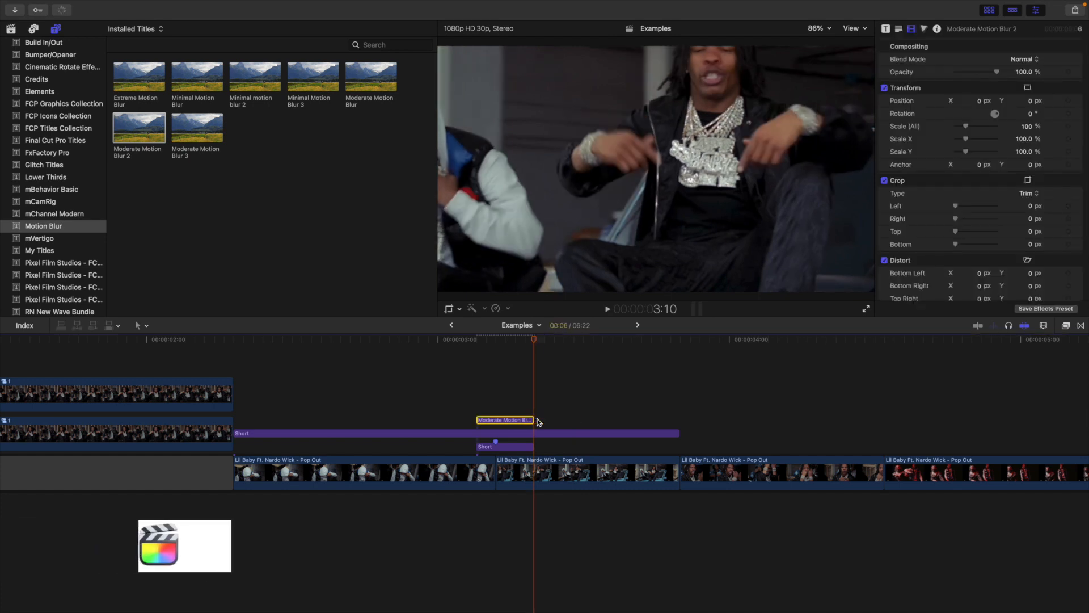
Step: Play the sequence from 2:09 to preview the camera shake combined with the motion blur
click(507, 404)
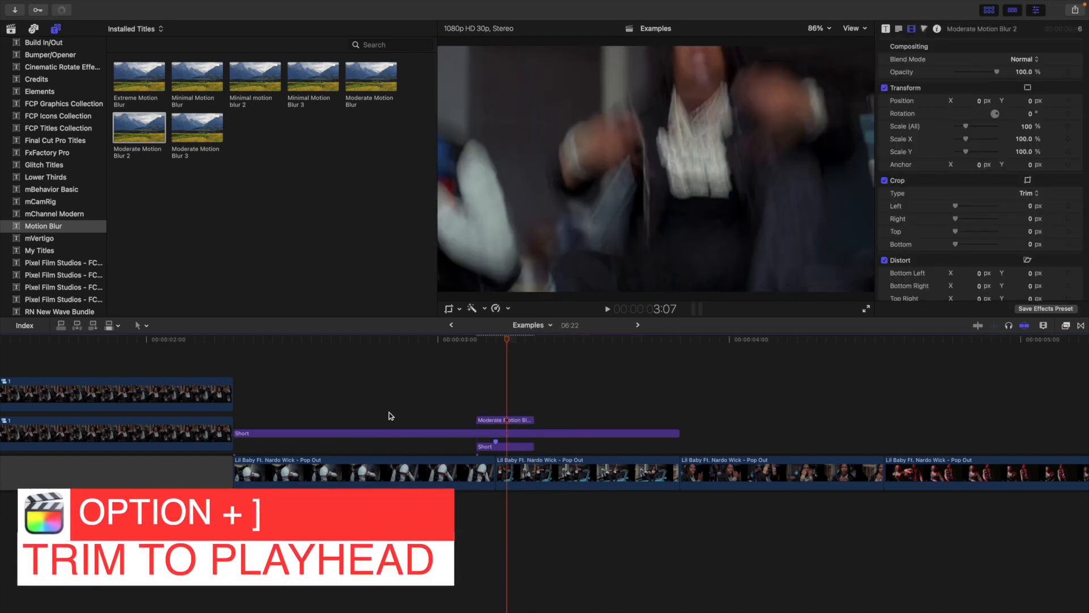
click(236, 367)
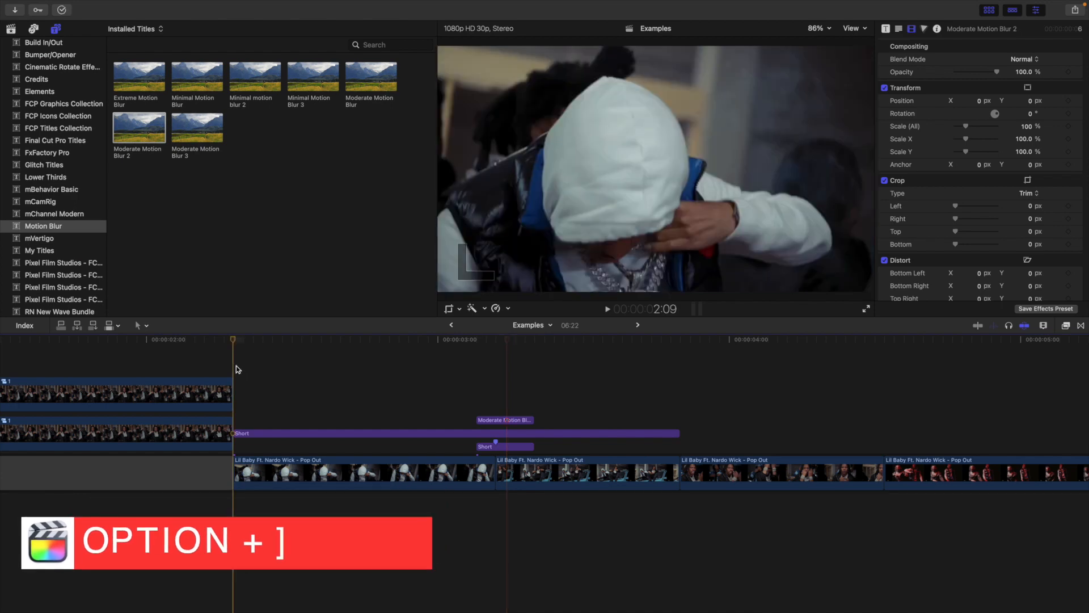
key(space)
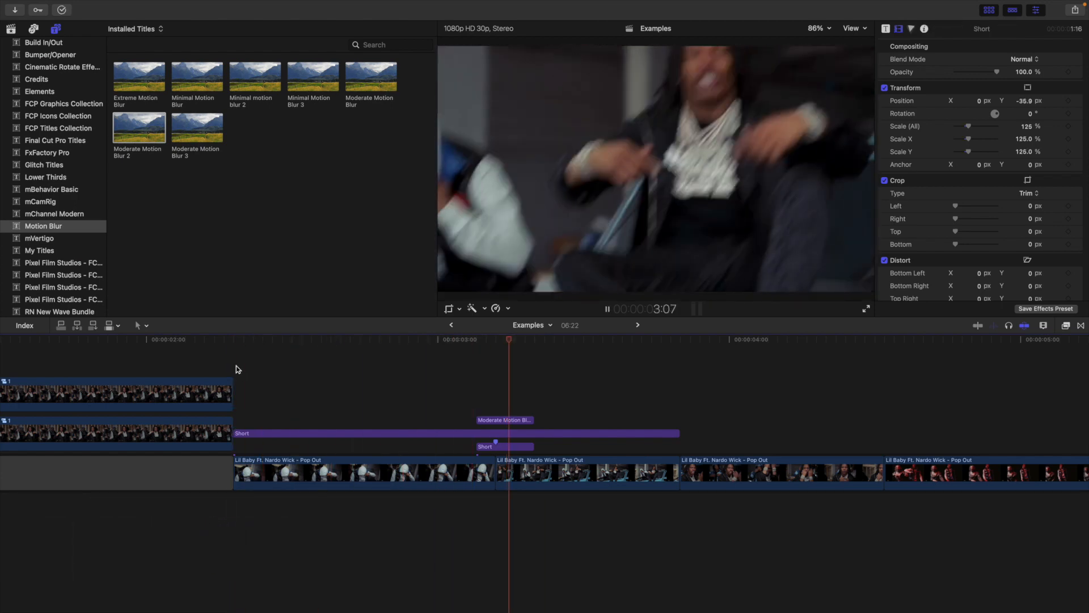
click(288, 366)
click(288, 365)
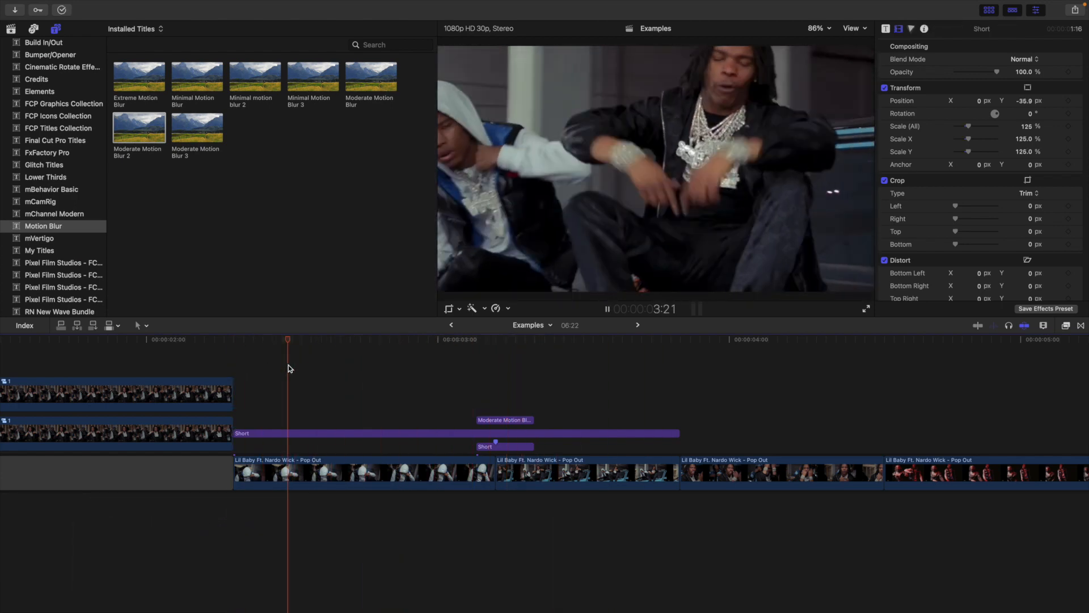
click(288, 368)
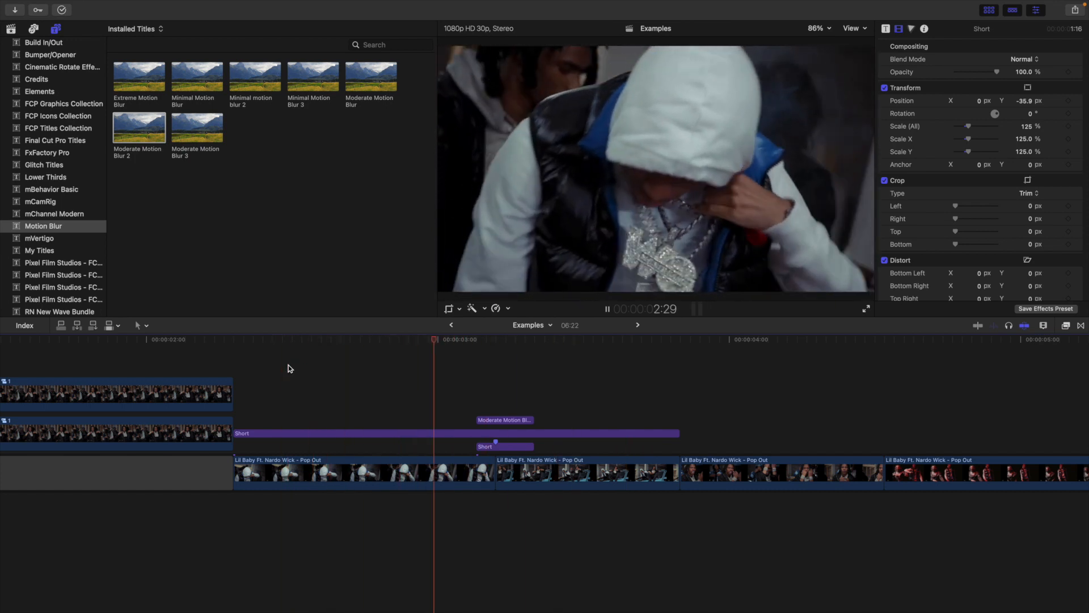
key(space)
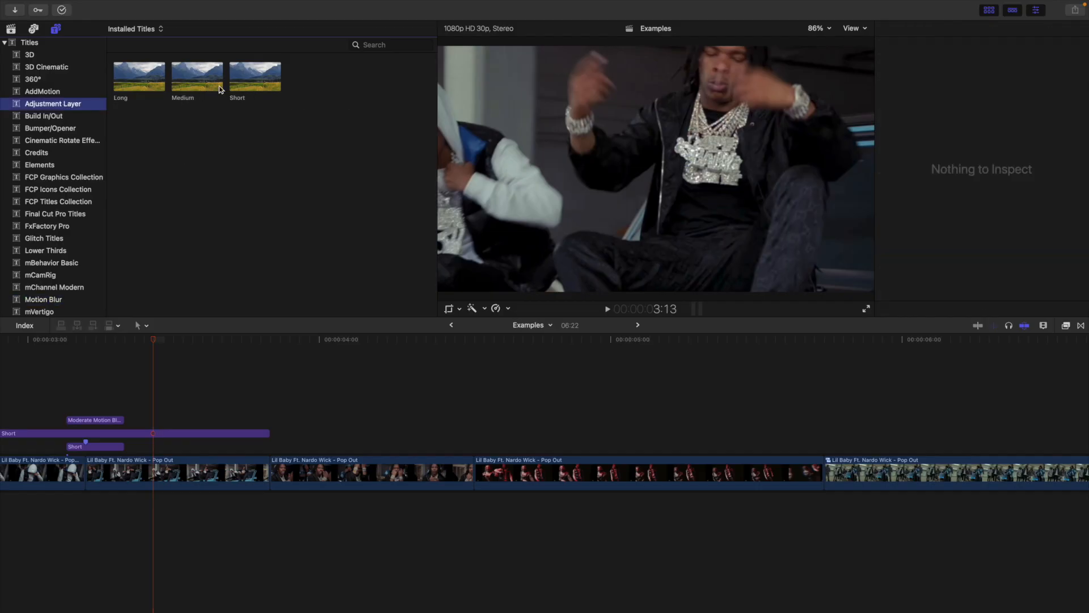
Step: Add another Short adjustment layer above the next clip at 4:09 and set its duration to 6 frames
drag(255, 86, 413, 422)
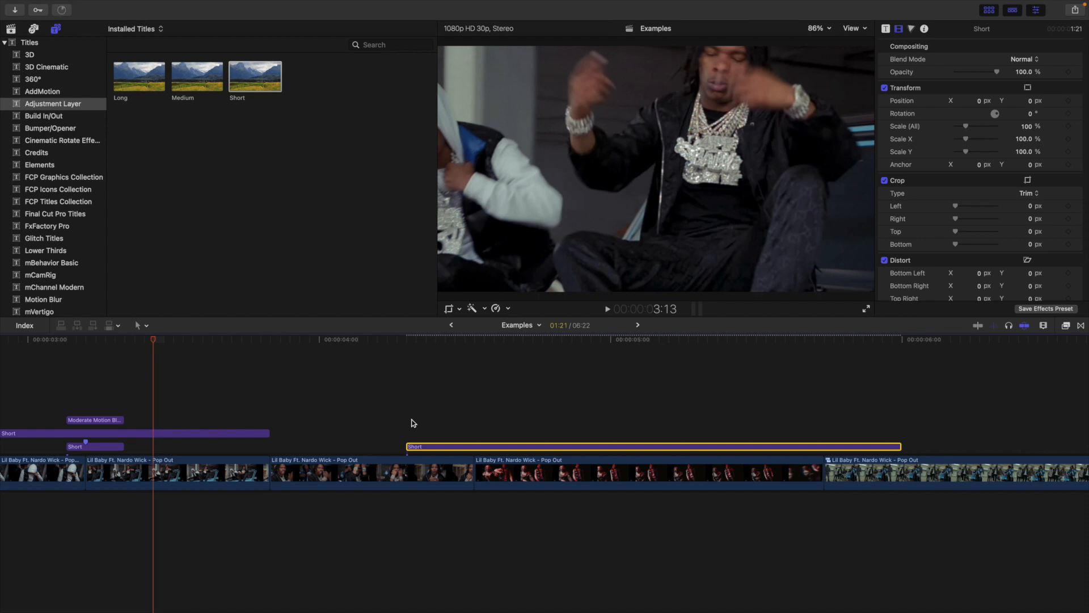
key(ctrl+d)
text(6)
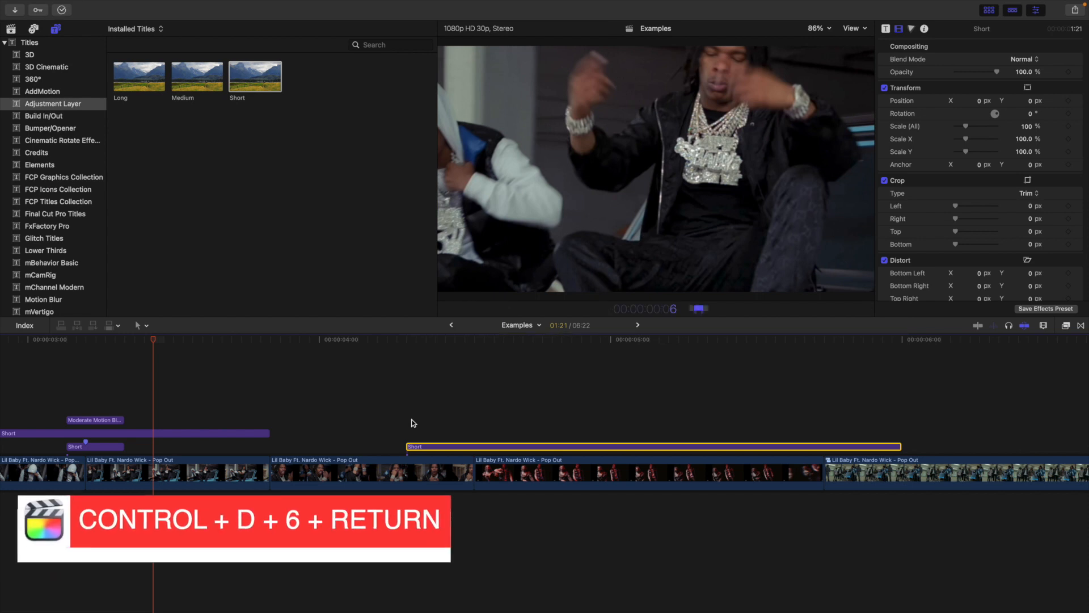
key(Return)
Step: Mark the new adjustment layer three frames in and move it so the marker aligns with the cut at 4:16
key(Down)
key(super+equal)
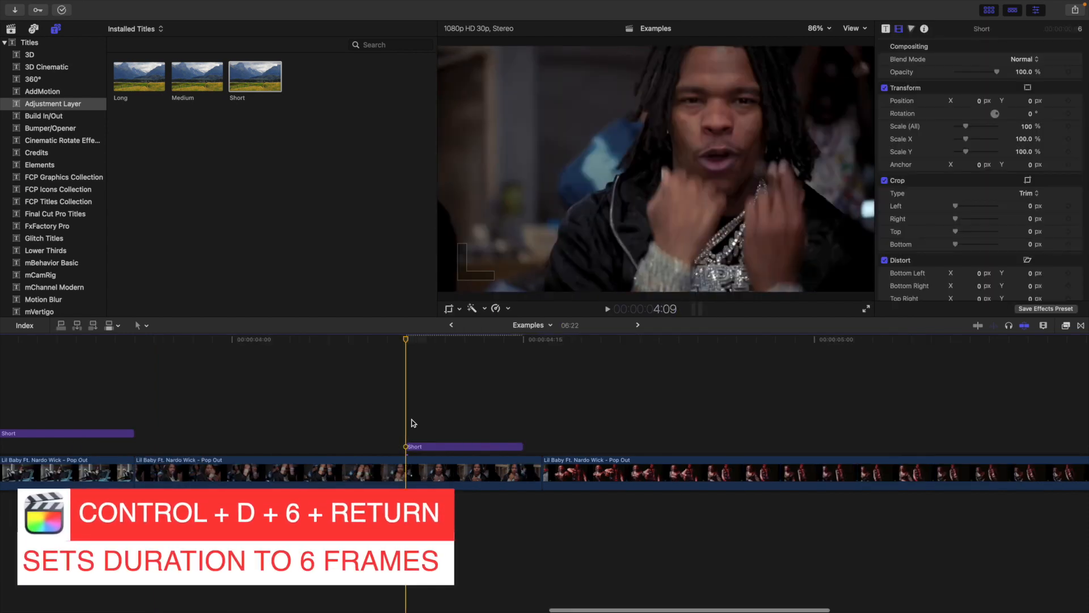
click(426, 447)
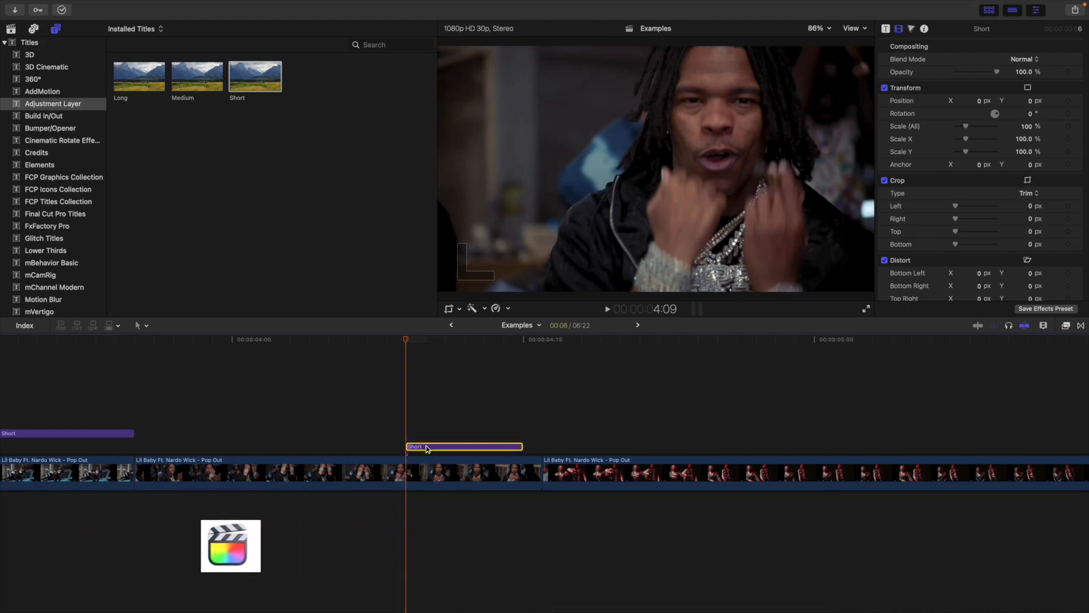
key(Right)
key(Right)
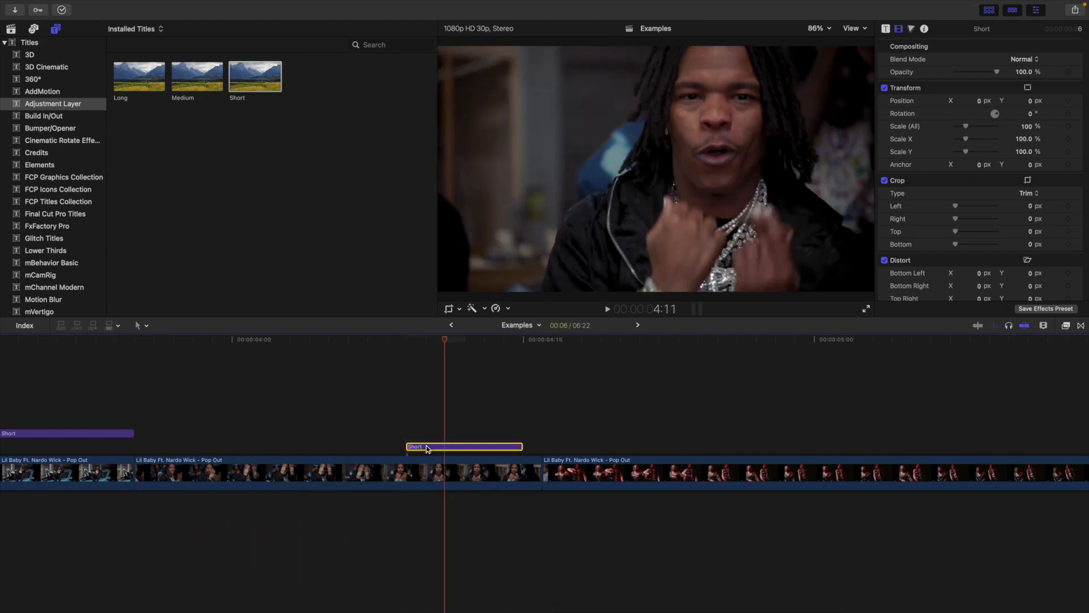
key(Right)
drag(456, 447, 533, 444)
click(540, 434)
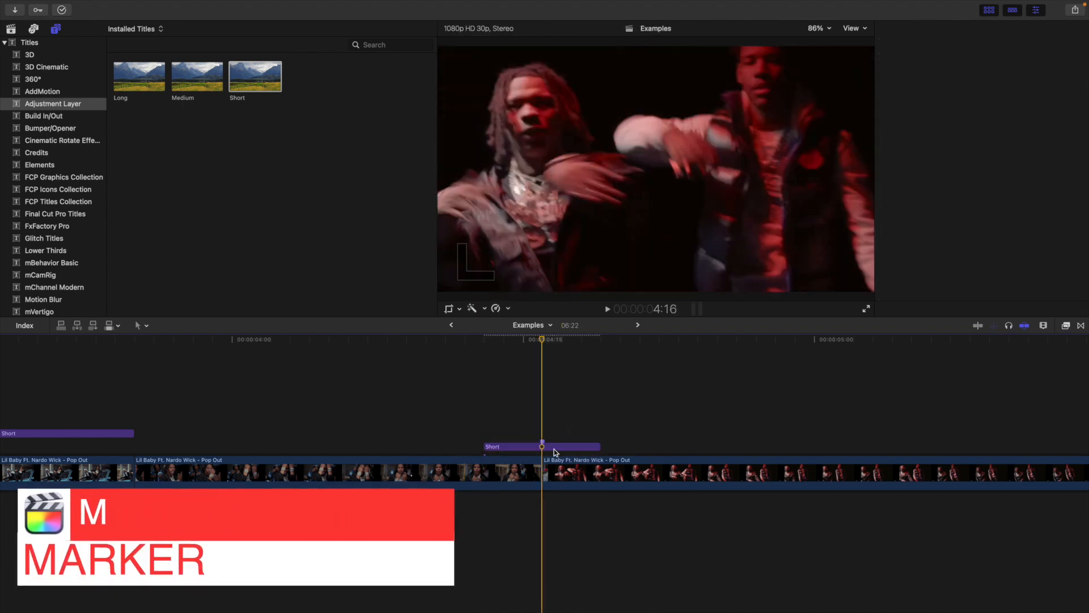
Step: Apply the Camera Flash effect to the Short adjustment layer over the cut at 4:16
scroll(545, 454, right, 2)
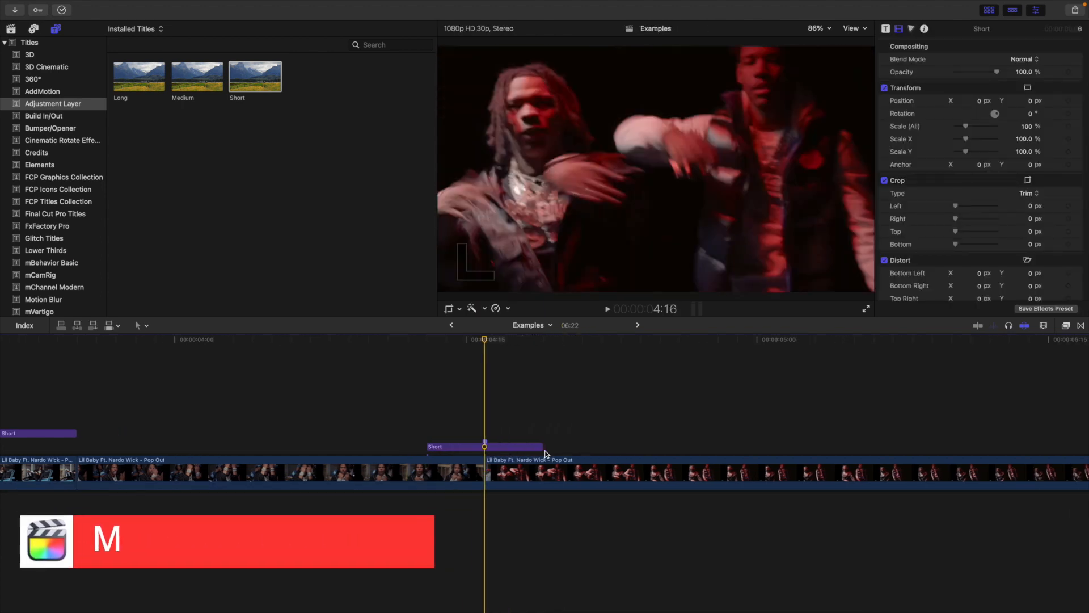
click(446, 432)
click(507, 441)
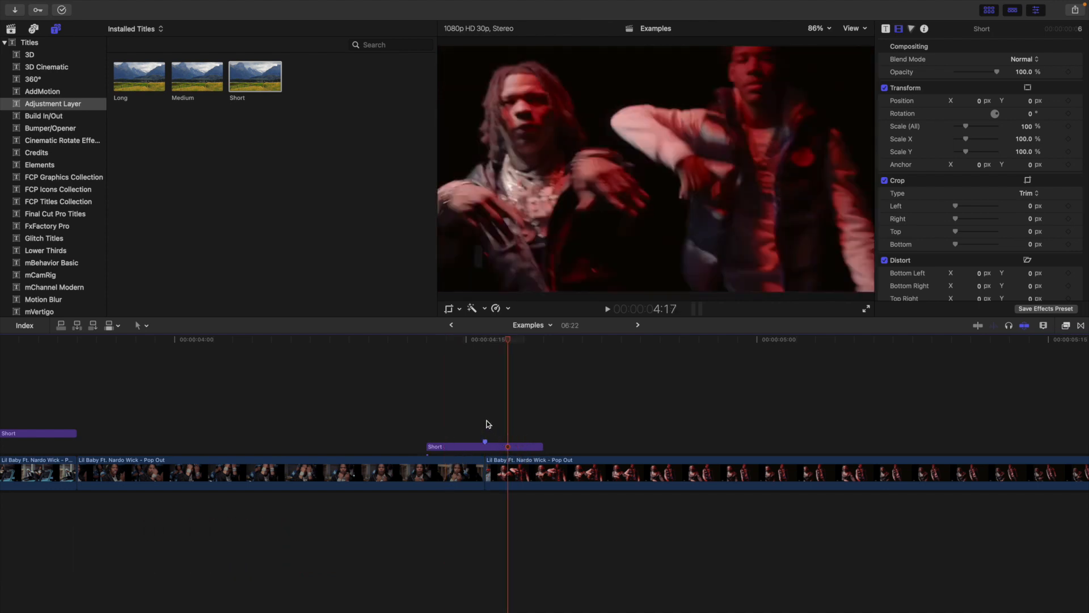
click(488, 424)
click(1065, 326)
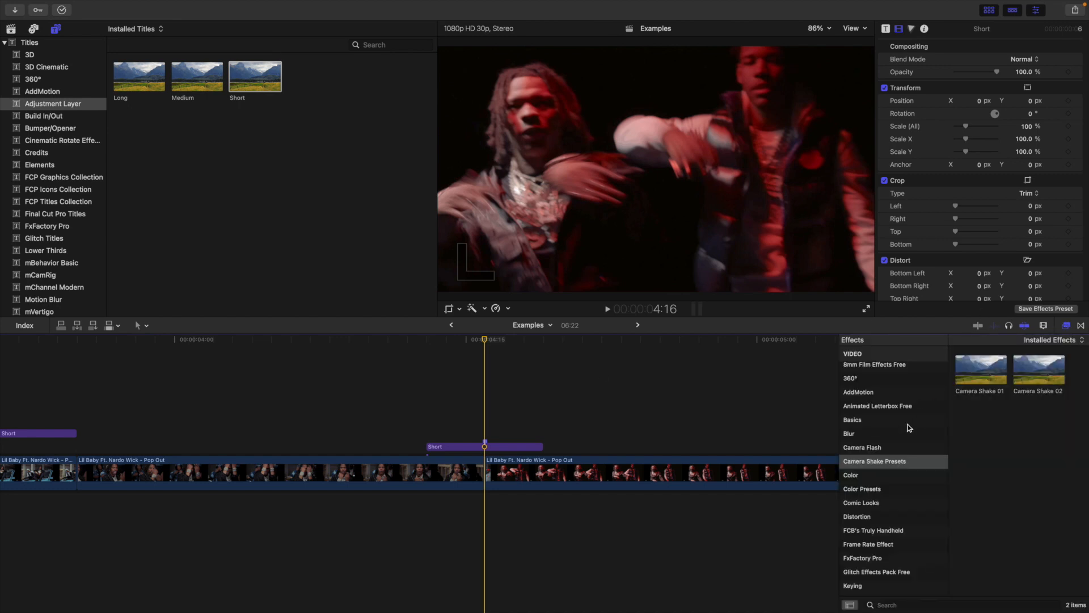
click(880, 448)
drag(978, 381, 521, 447)
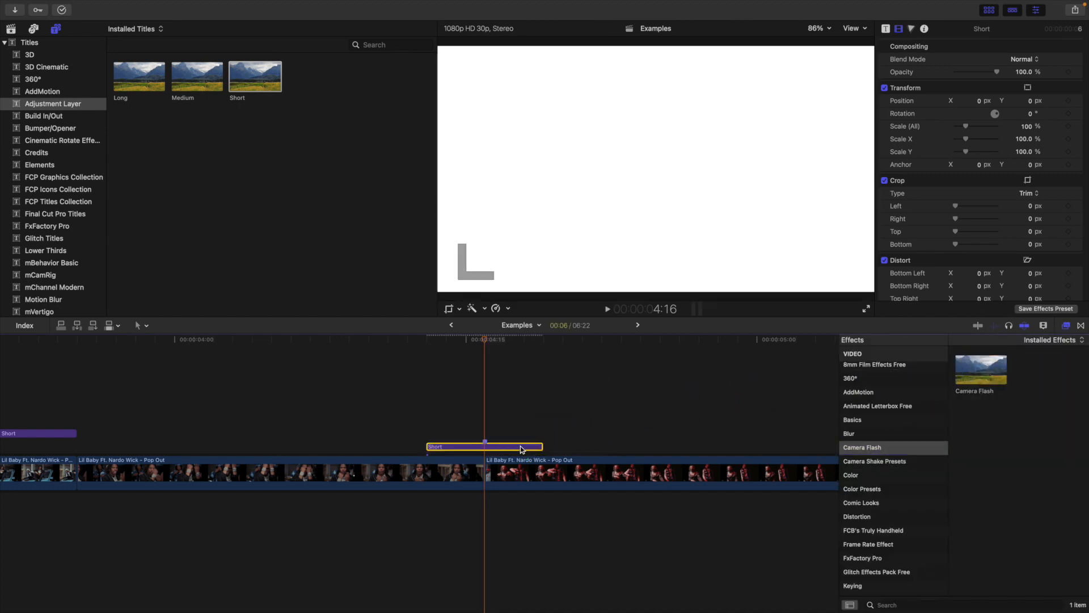
click(1066, 326)
Step: Step through the camera flash frame by frame from 4:13, across the cut
click(426, 421)
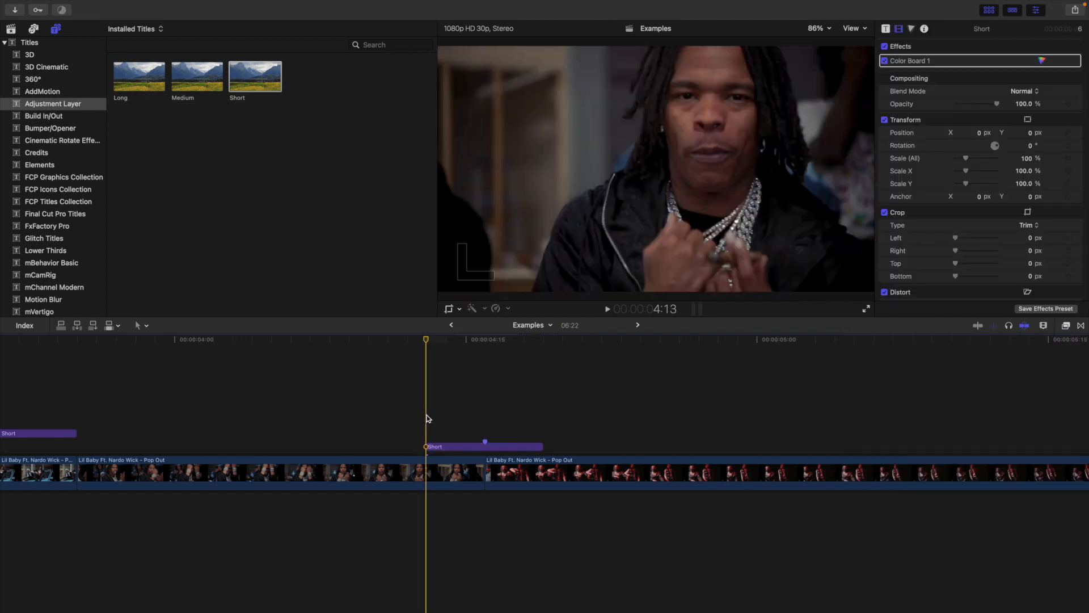
key(Right)
key(Right)
key(Right)
key(Right)
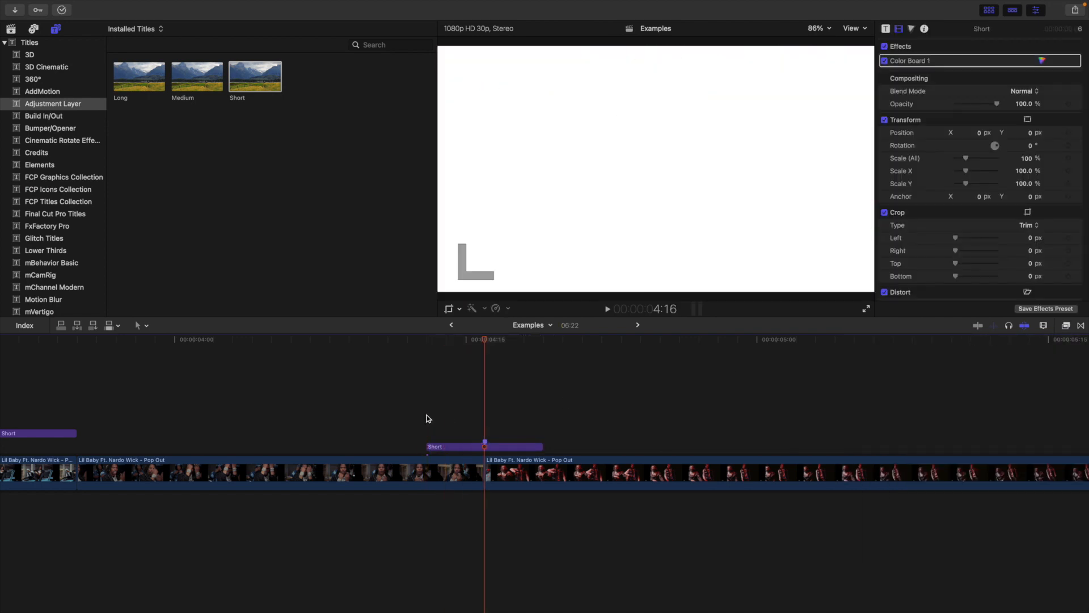
key(Right)
key(Right)
Step: Play the sequence from 4:02 past the cut to preview the camera flash transition
click(219, 406)
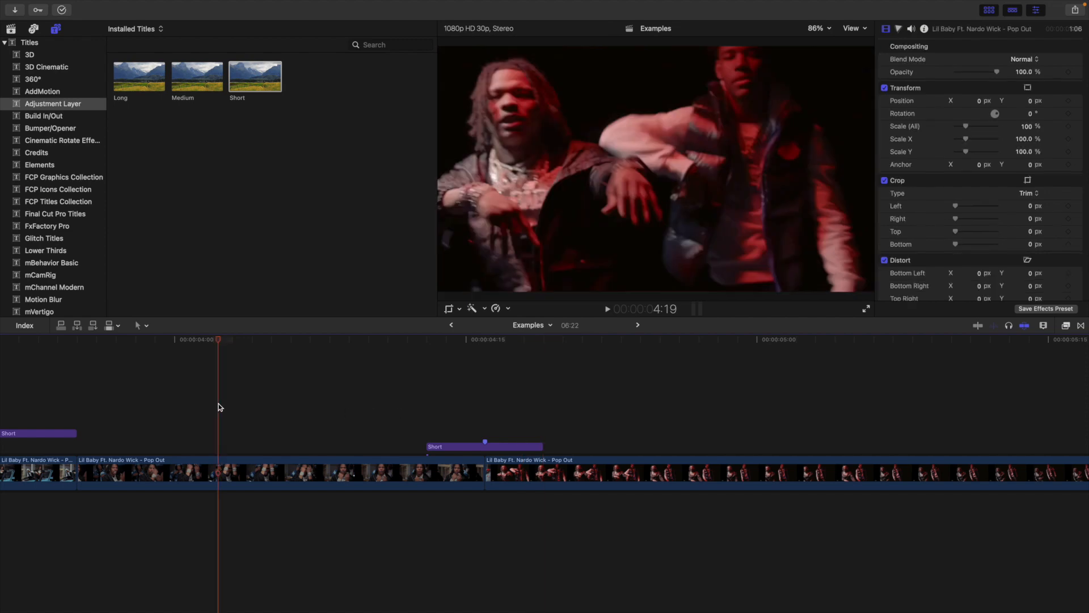
key(space)
click(218, 407)
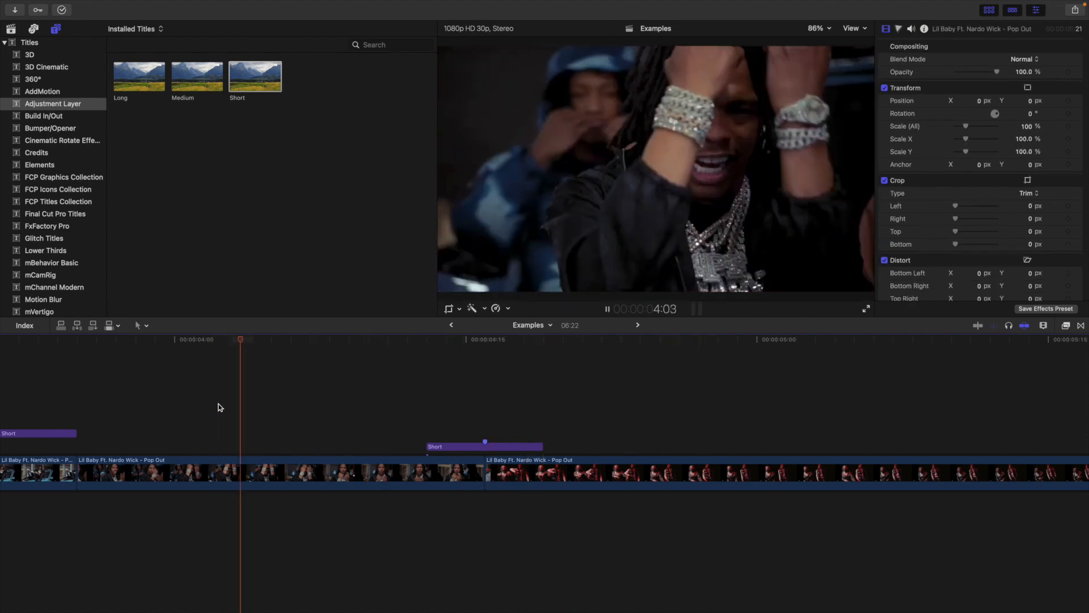
key(space)
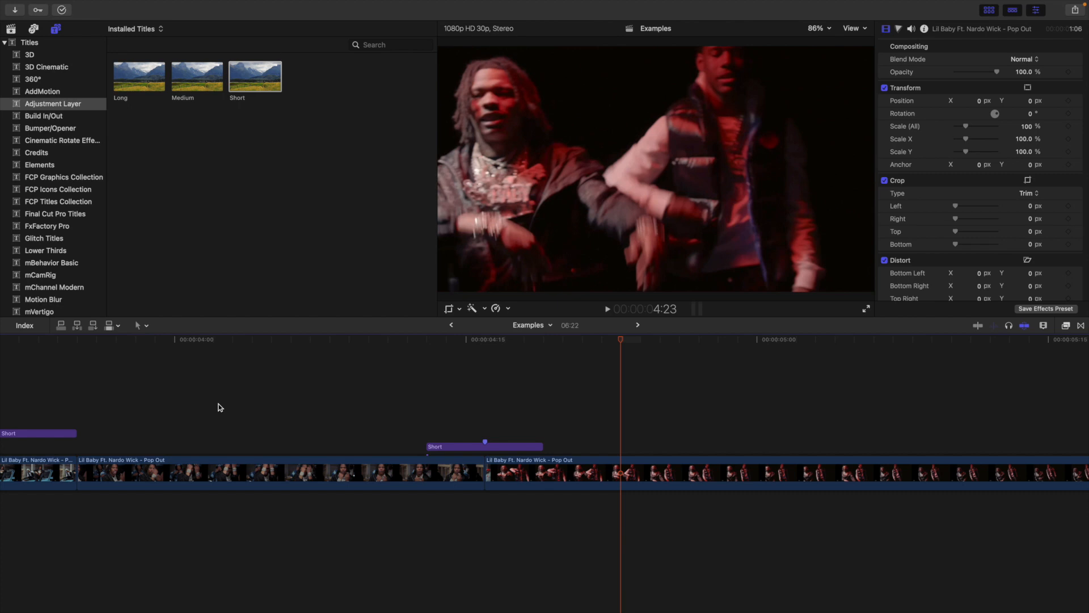
key(super+minus)
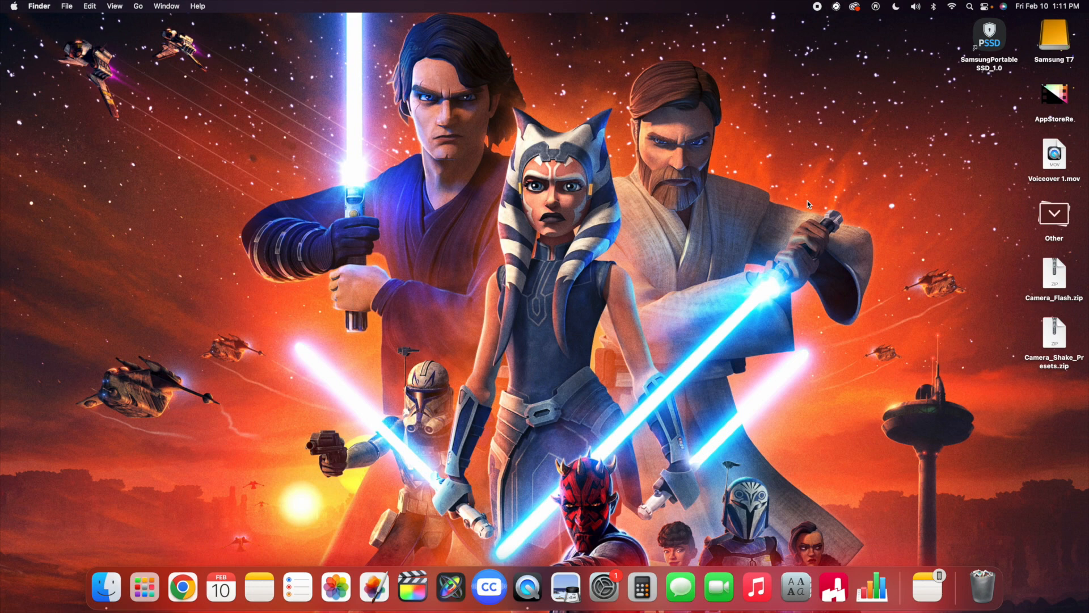
Step: Extract Camera_Flash.zip and Camera_Shake_Presets.zip on the desktop, and move the Camera Shake 01 and 02 presets out of their folder onto the desktop
double_click(1055, 278)
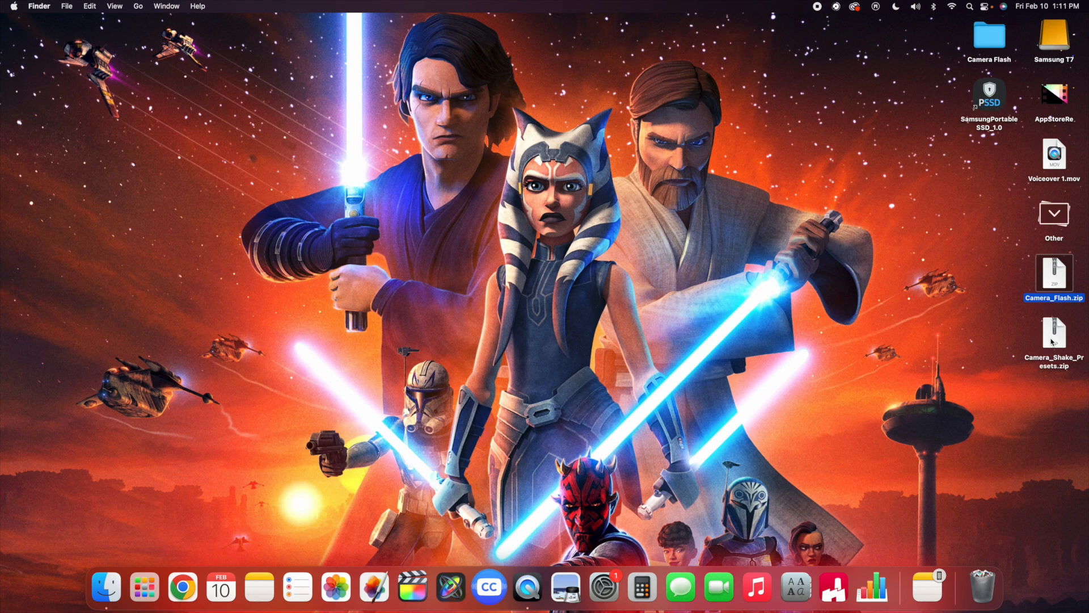
double_click(1053, 335)
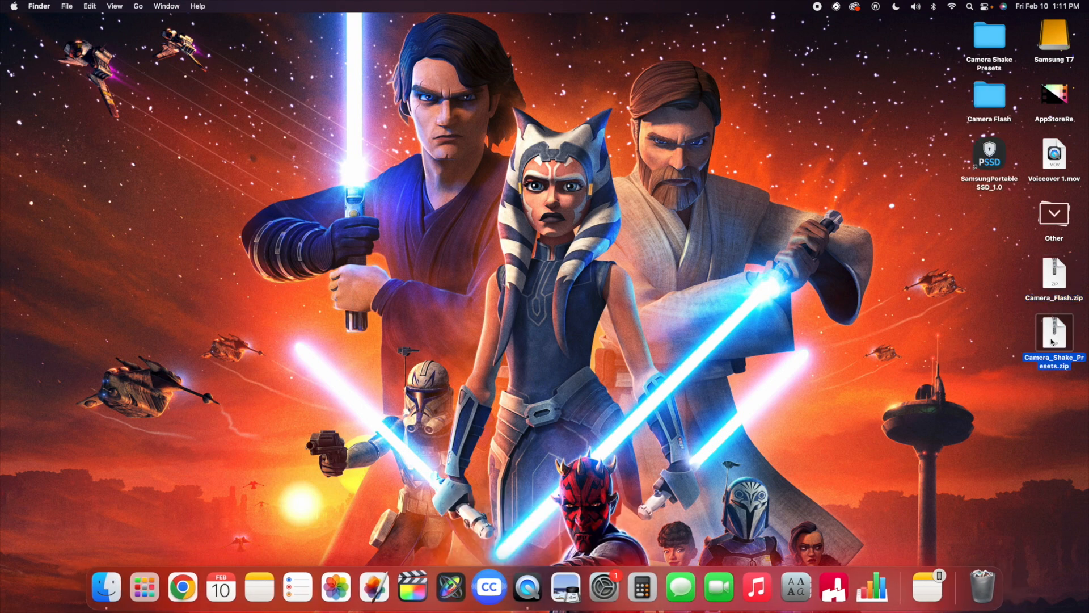
click(987, 40)
double_click(987, 40)
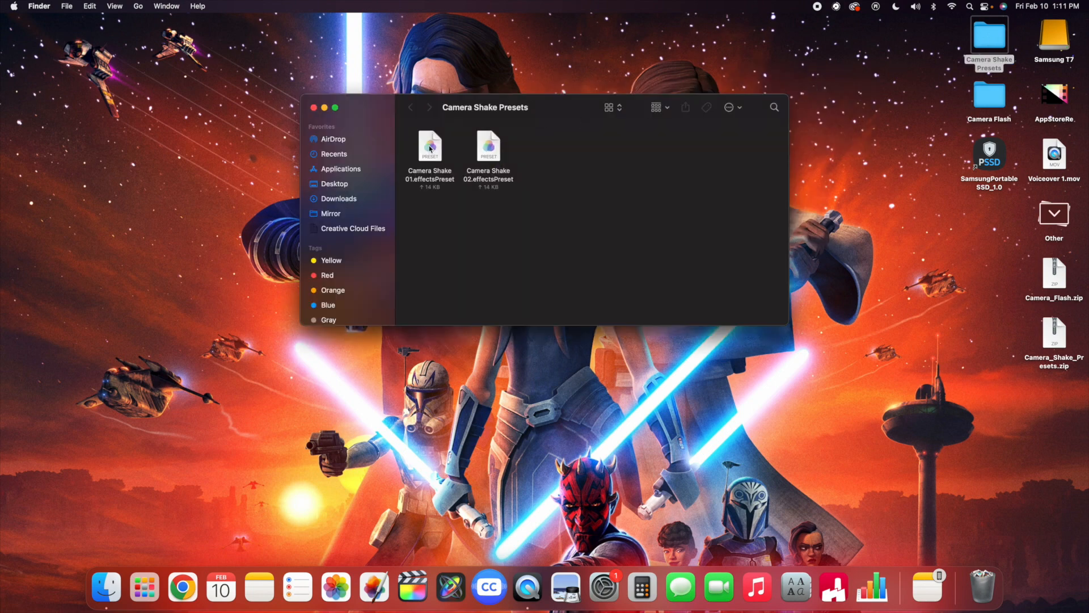
drag(404, 149, 959, 250)
click(313, 107)
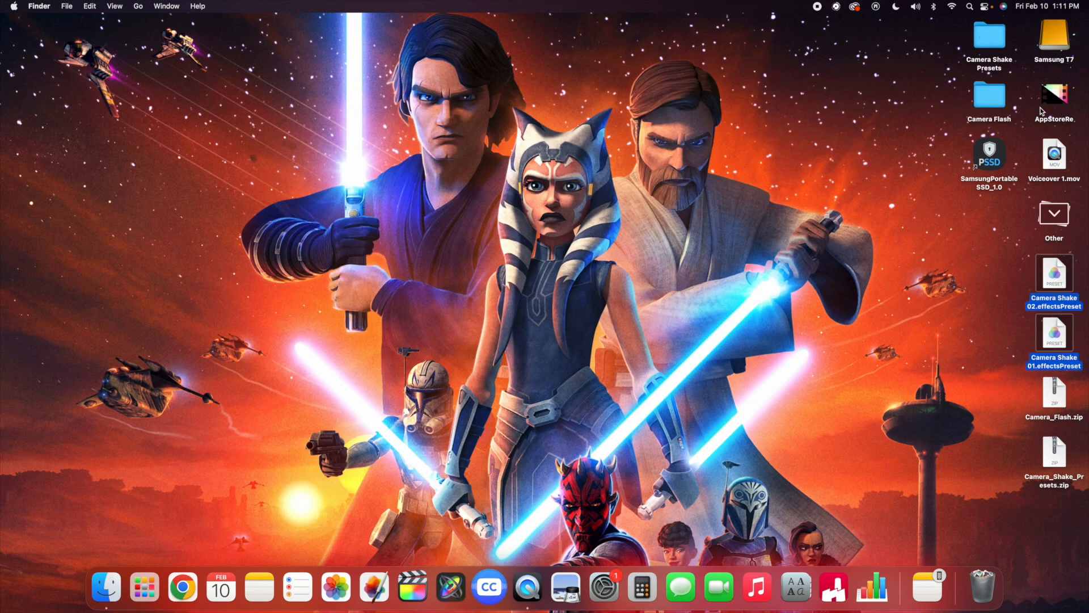
Step: Move the Camera Flash preset file out of its extracted folder onto the desktop and close the folder window
click(997, 98)
double_click(990, 97)
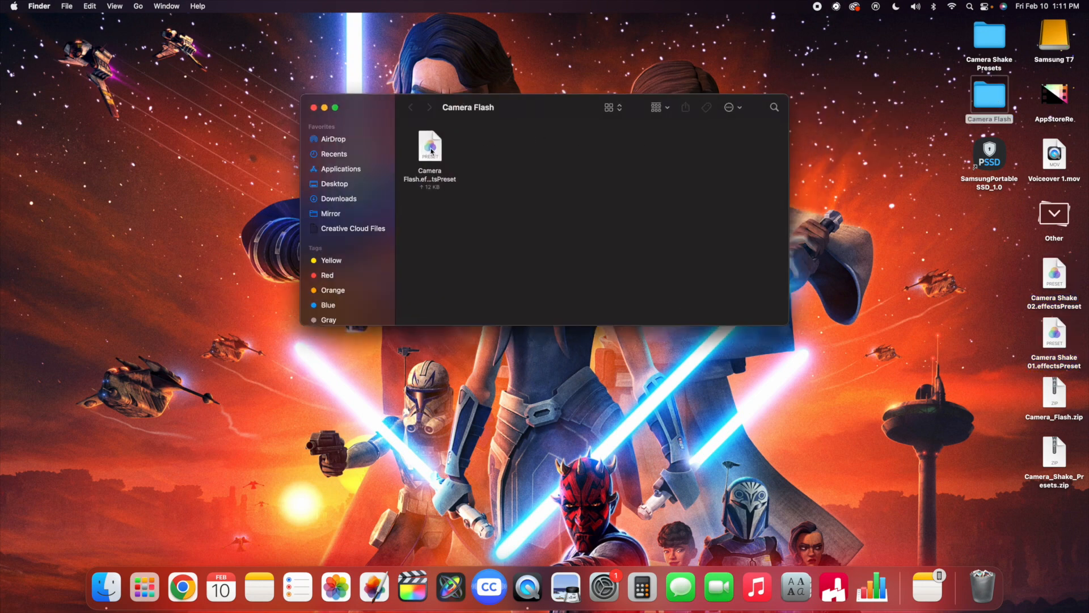
drag(430, 147, 861, 222)
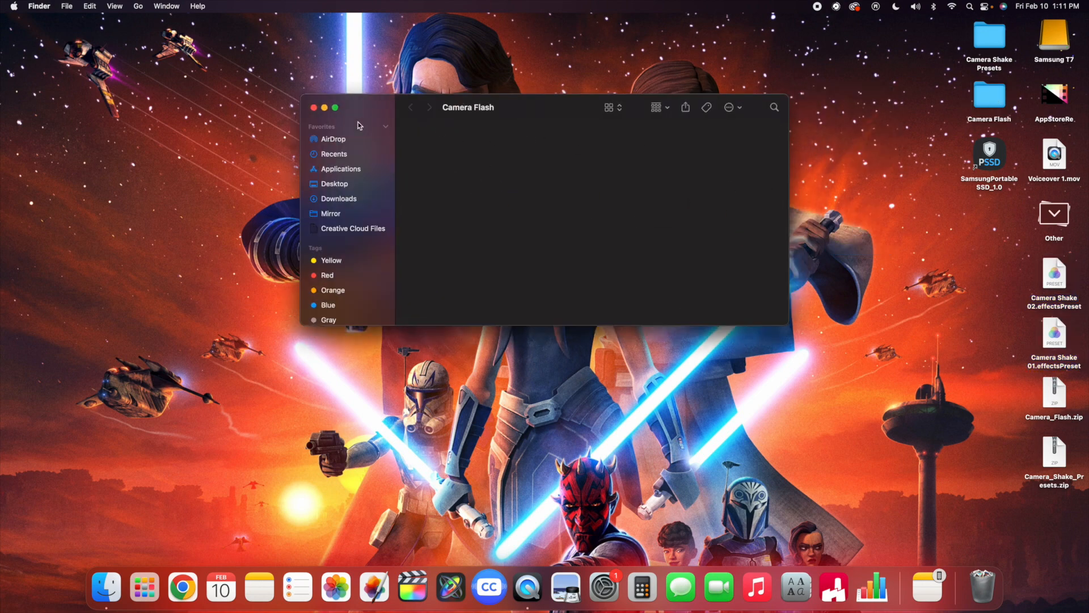
click(313, 107)
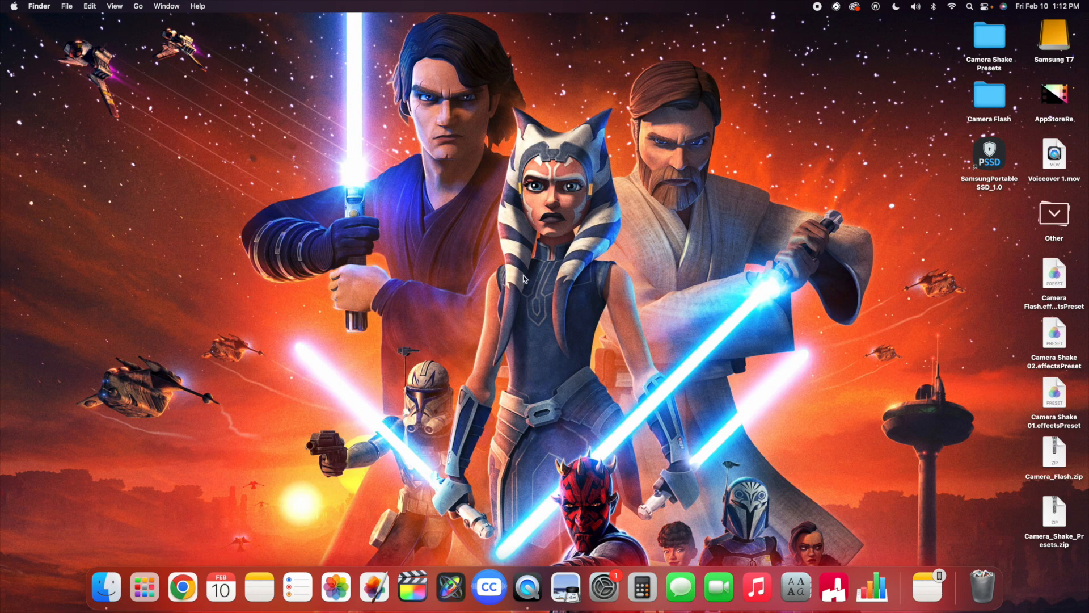
Step: Open the hidden user Library in Finder and go to Application Support, ProApps, Effects Presets
click(107, 584)
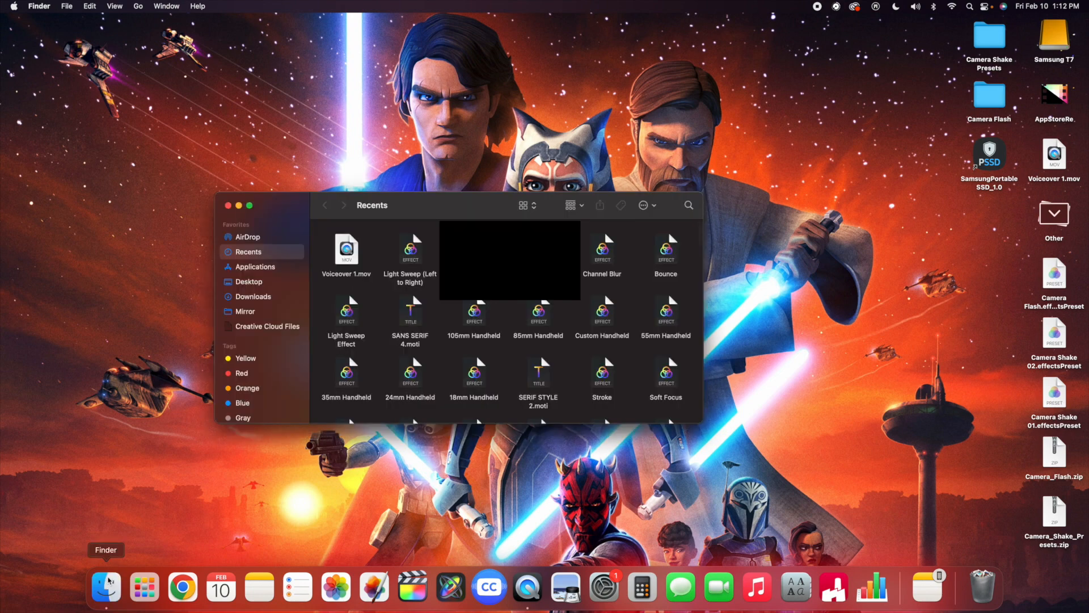
click(255, 270)
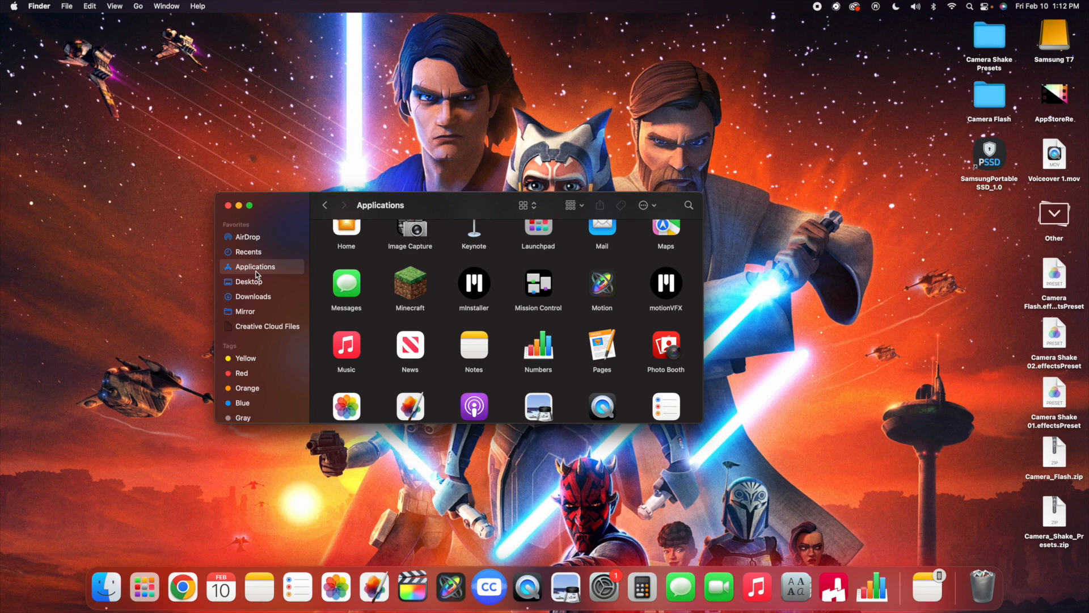
key(alt)
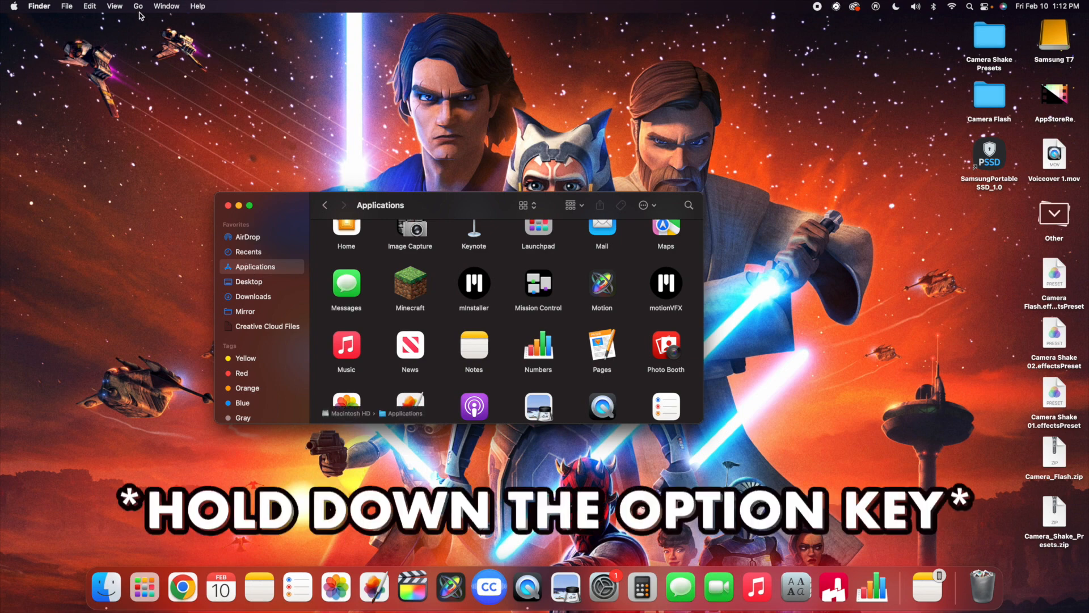
click(139, 8)
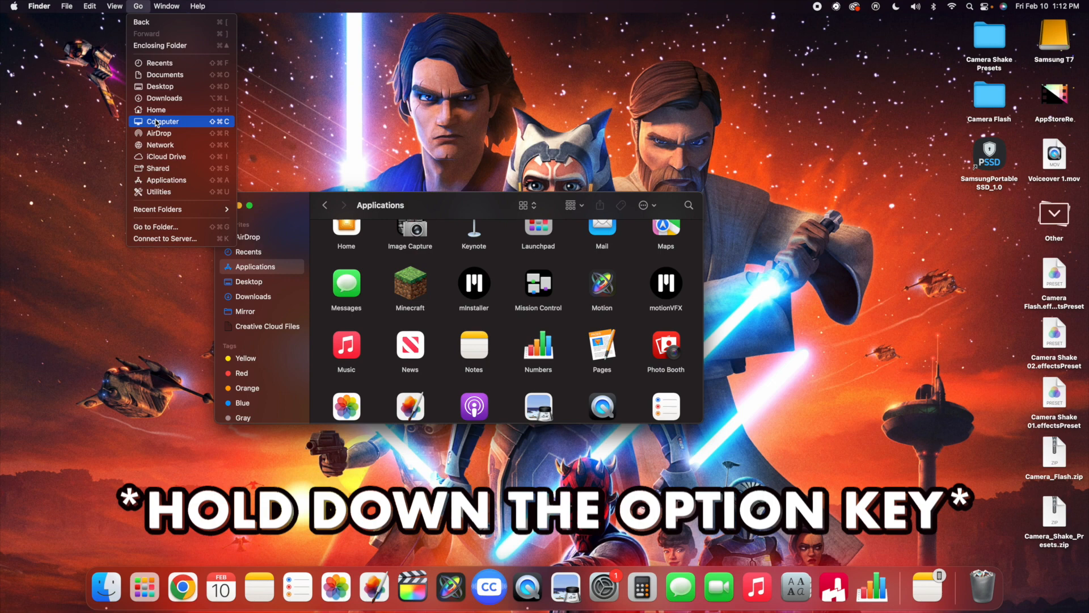
key(alt)
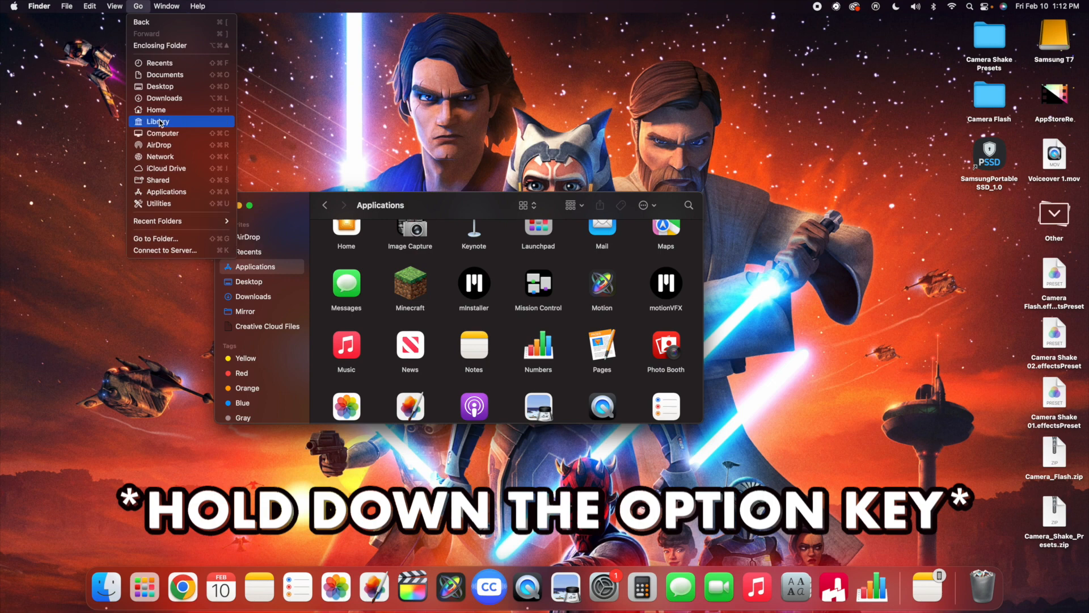
click(159, 122)
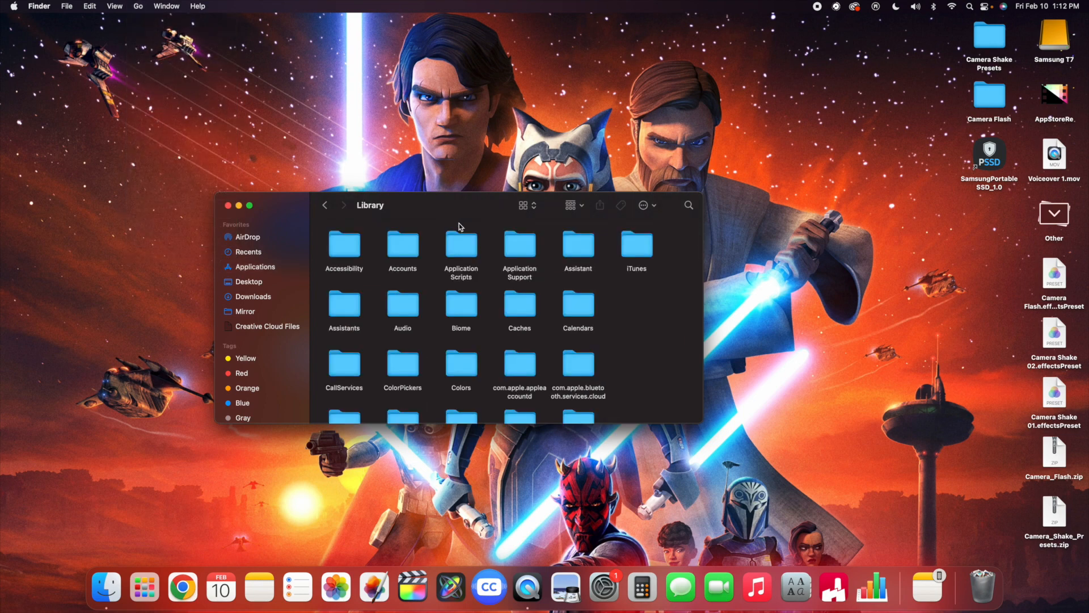
double_click(519, 248)
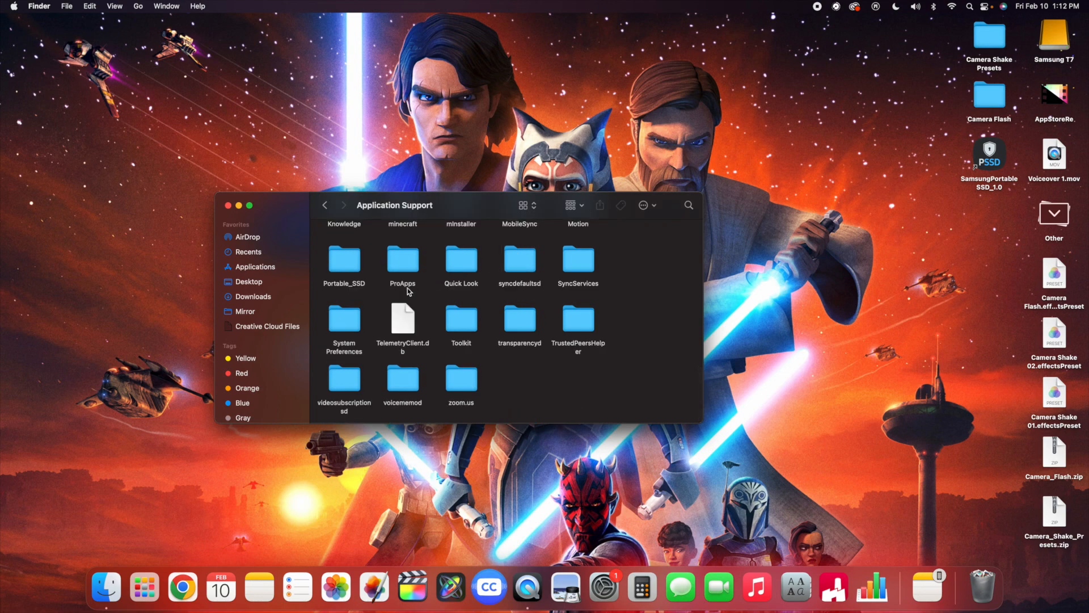
double_click(408, 266)
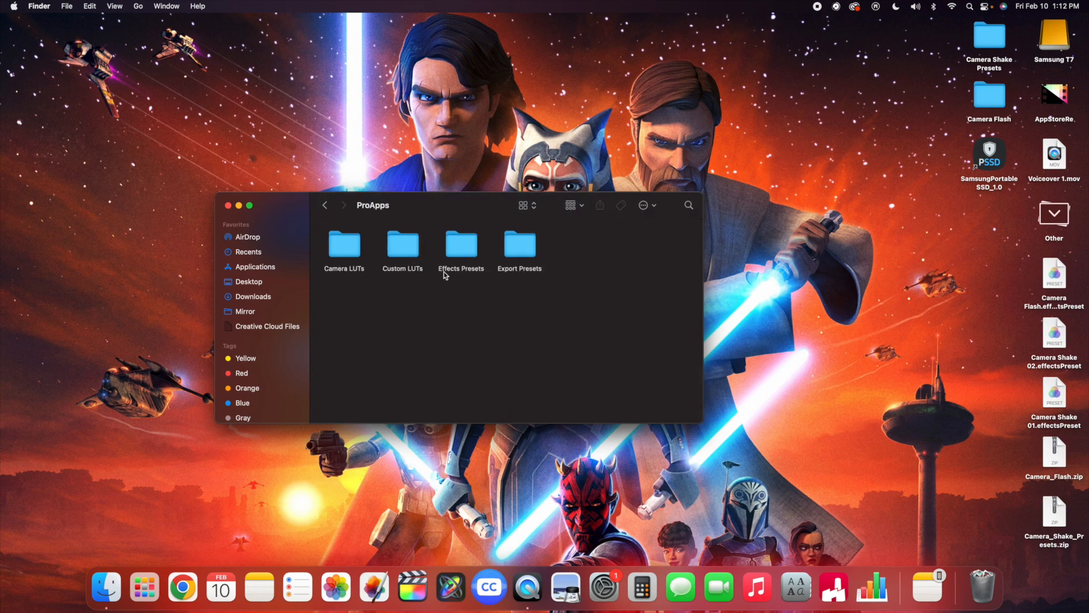
double_click(464, 248)
Step: Look through the Effects Presets folder for the Camera Flash and Camera Shake presets, and return to the ProApps folder
scroll(474, 268, down, 3)
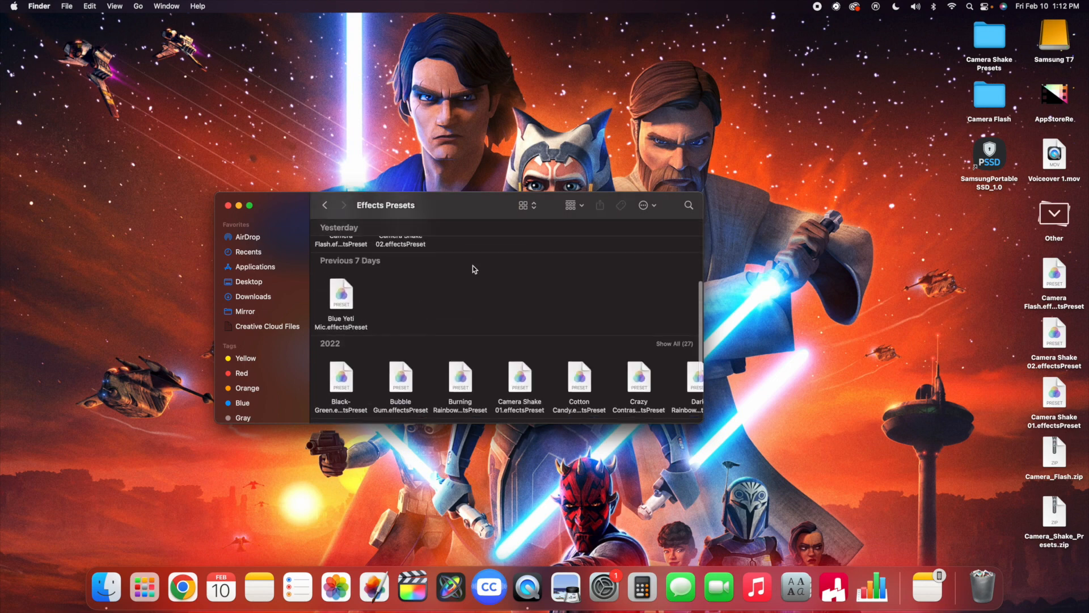
scroll(472, 265, down, 3)
scroll(472, 266, up, 5)
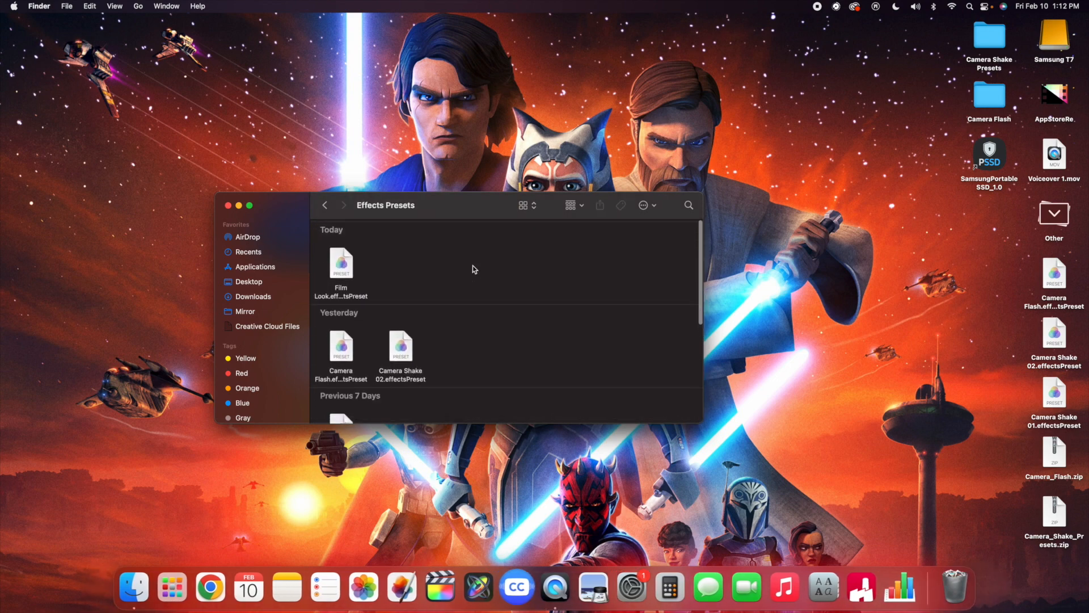
click(324, 204)
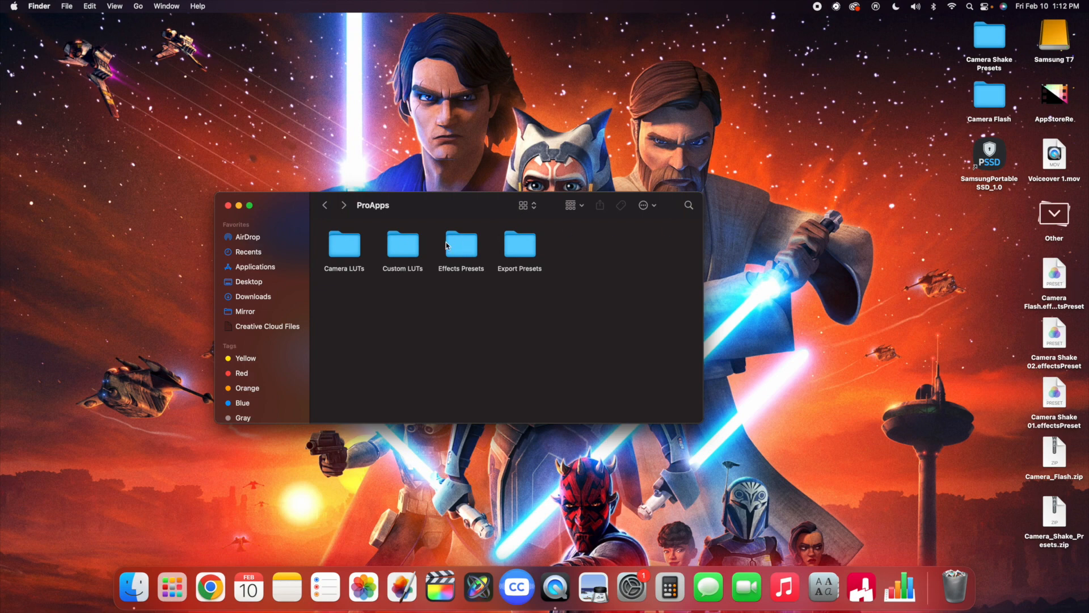
double_click(465, 246)
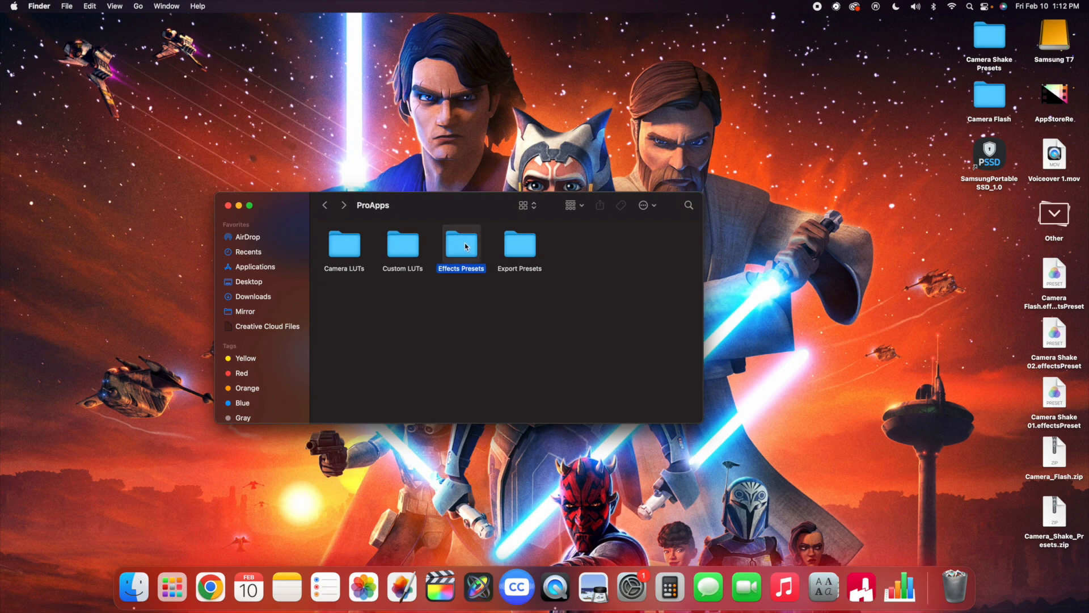
scroll(394, 295, down, 2)
scroll(393, 295, down, 2)
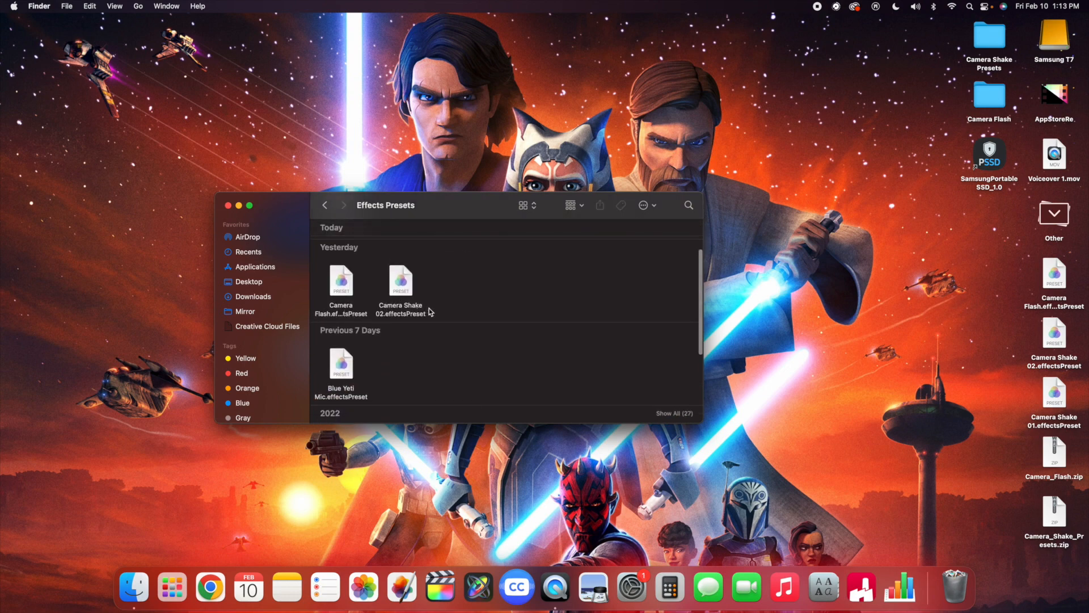
scroll(457, 311, down, 4)
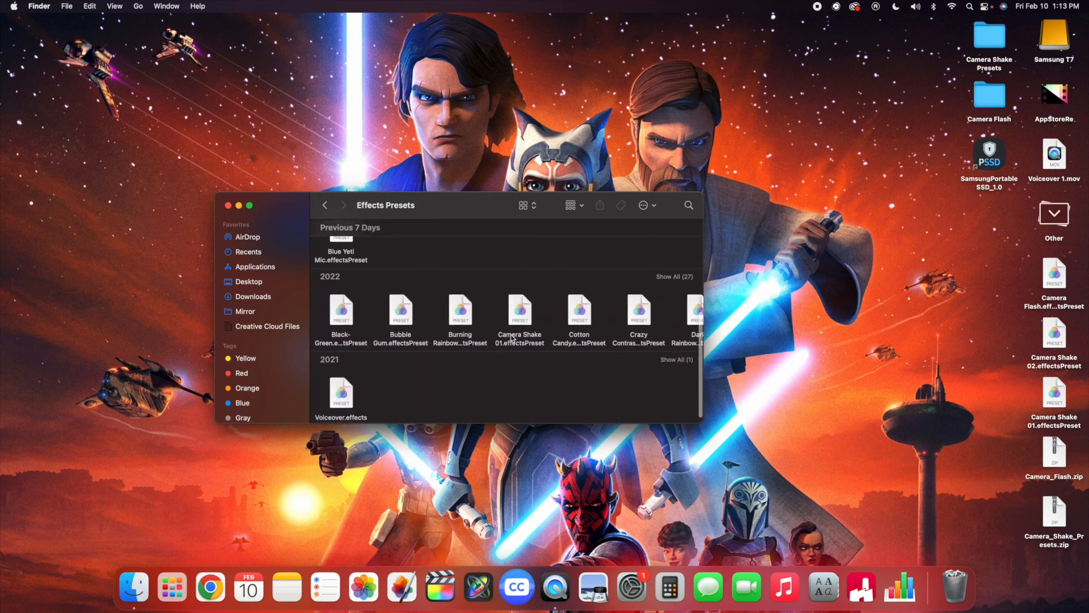
click(324, 205)
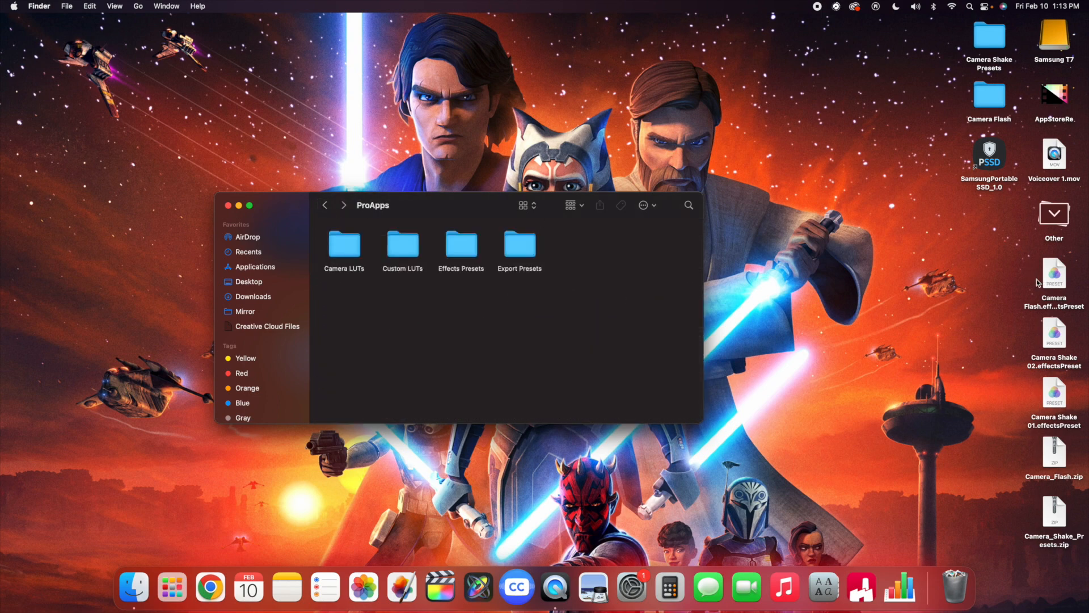
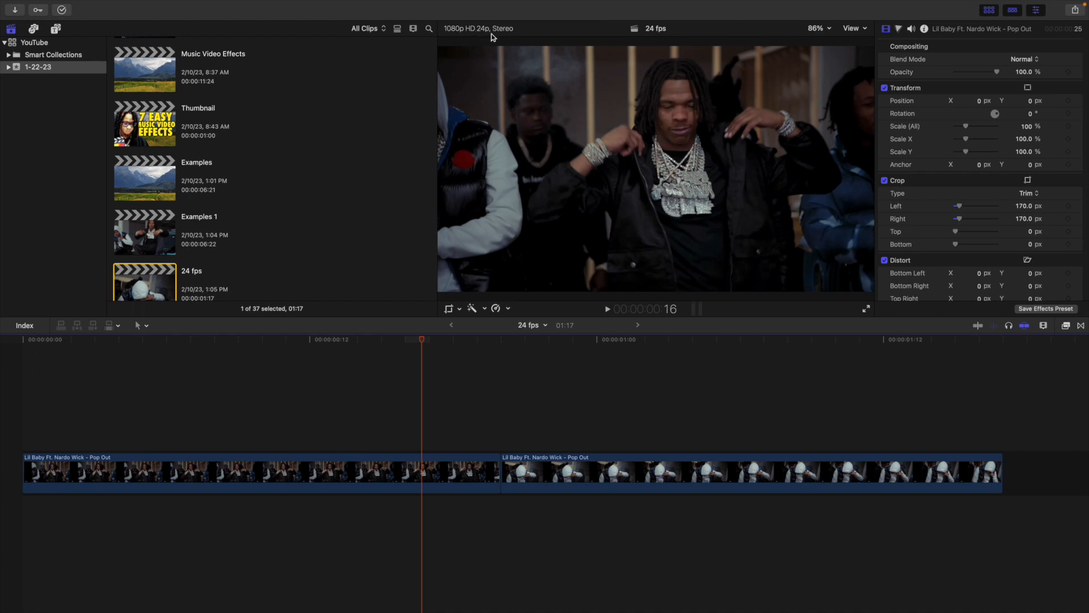
Step: Connect the Short adjustment layer title above the two clips, near the cut in the 24 fps timeline
click(457, 388)
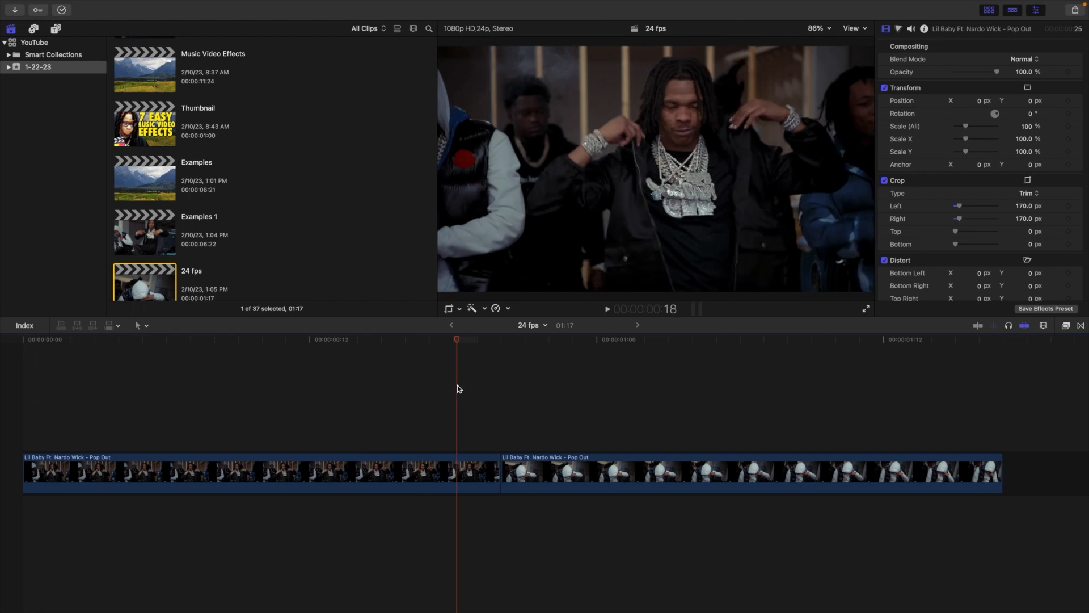
key(super+equal)
scroll(458, 385, right, 2)
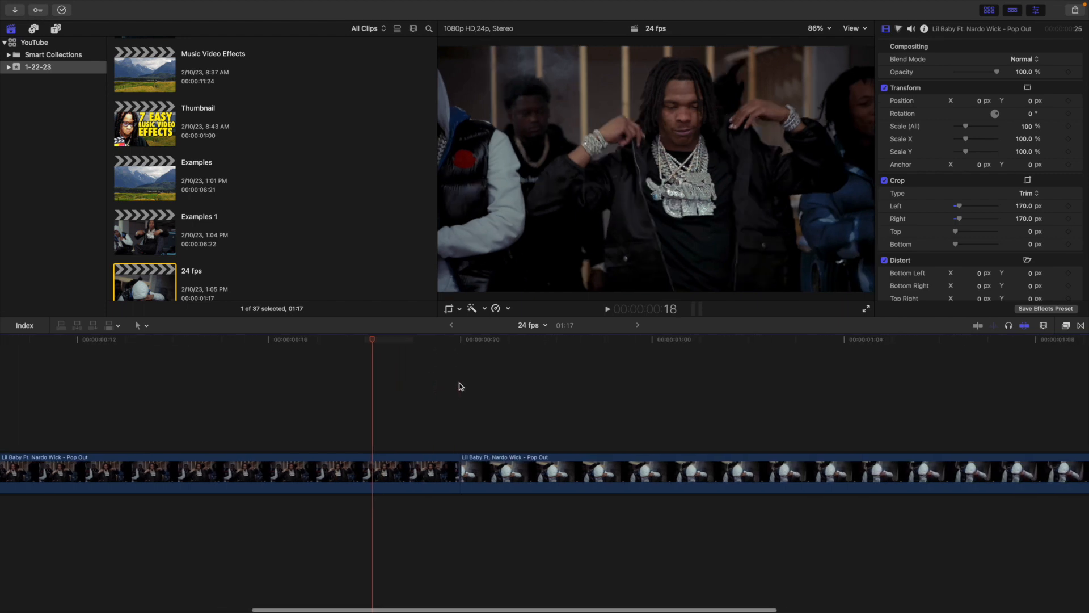
click(55, 28)
scroll(88, 79, up, 4)
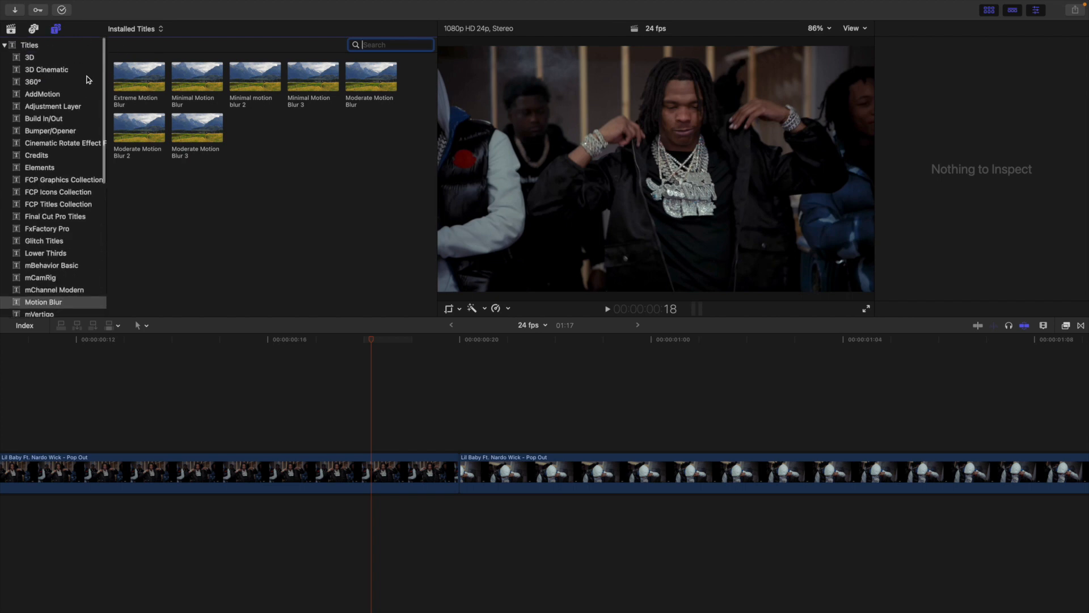
click(54, 105)
drag(256, 76, 427, 413)
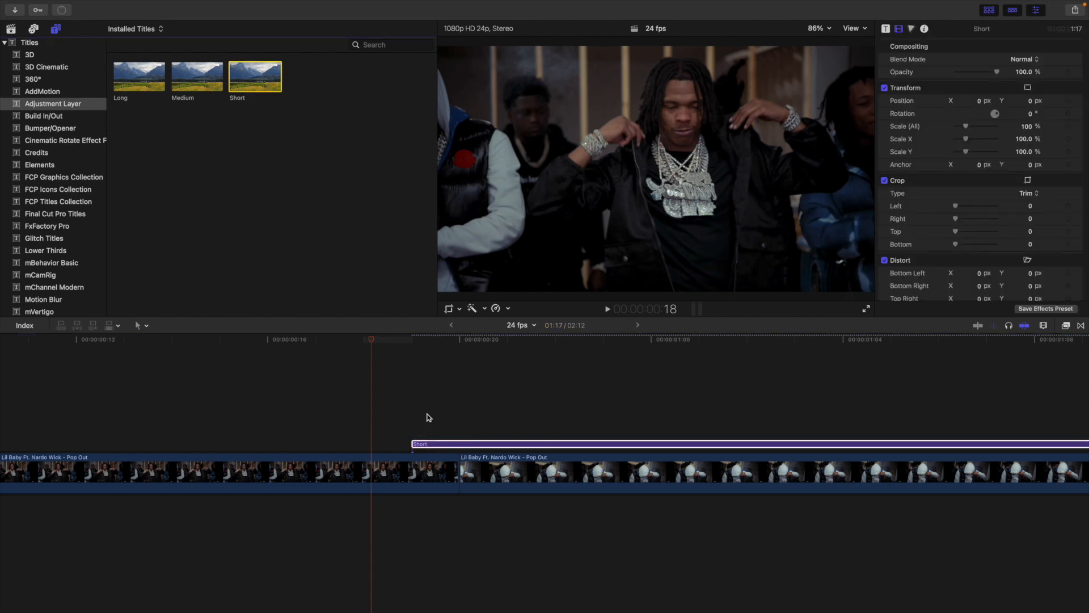
Step: Change the duration of the Short adjustment layer to 6 frames
click(440, 444)
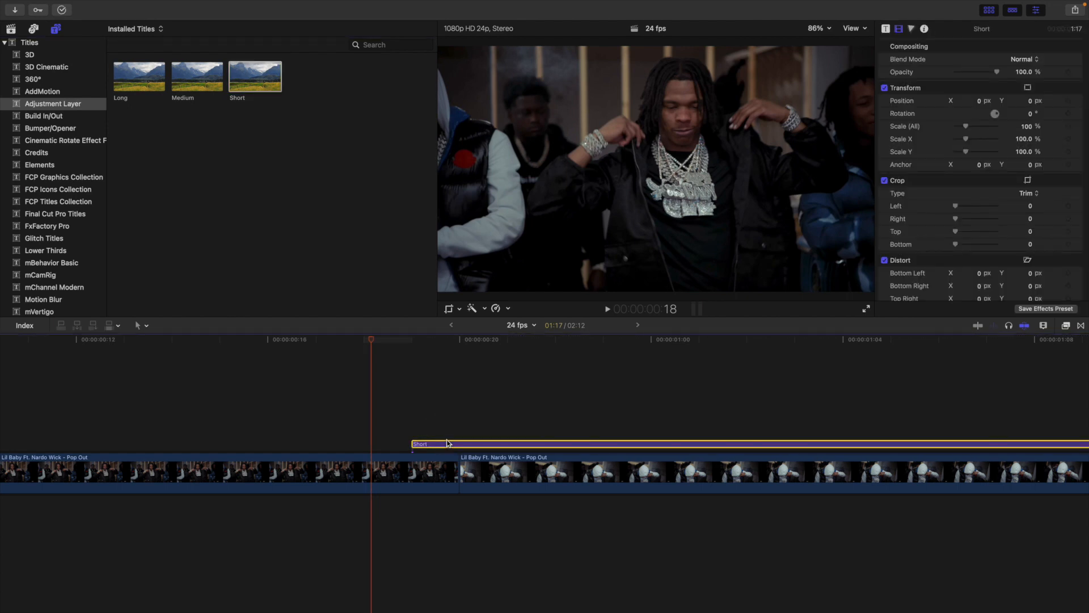
key(ctrl+d)
text(6)
key(Return)
Step: Add a marker two frames into the Short adjustment layer and move the layer so the marker aligns with the cut
click(417, 427)
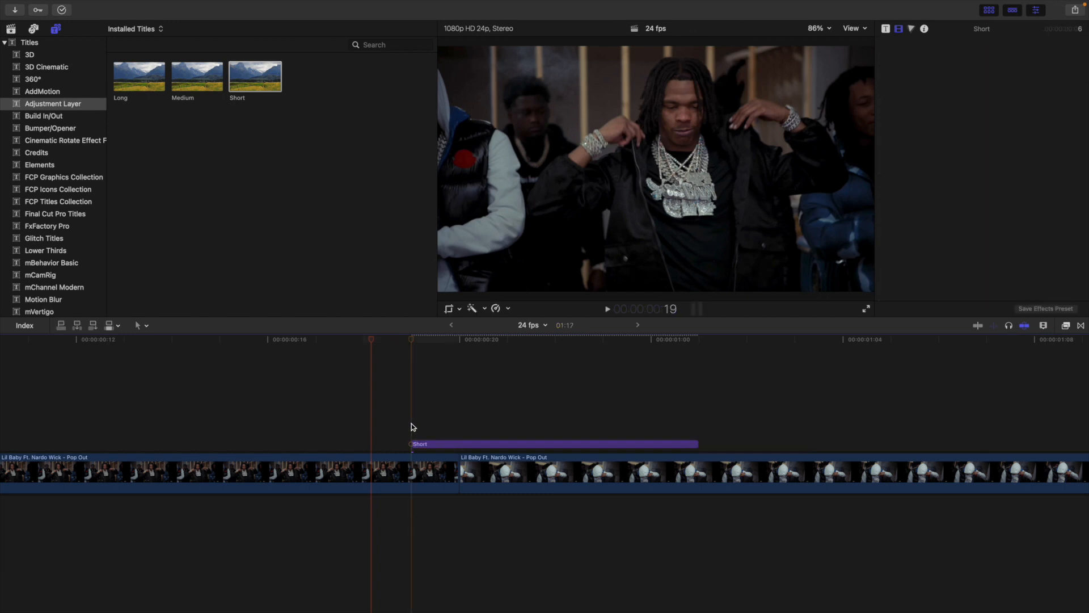
key(Right)
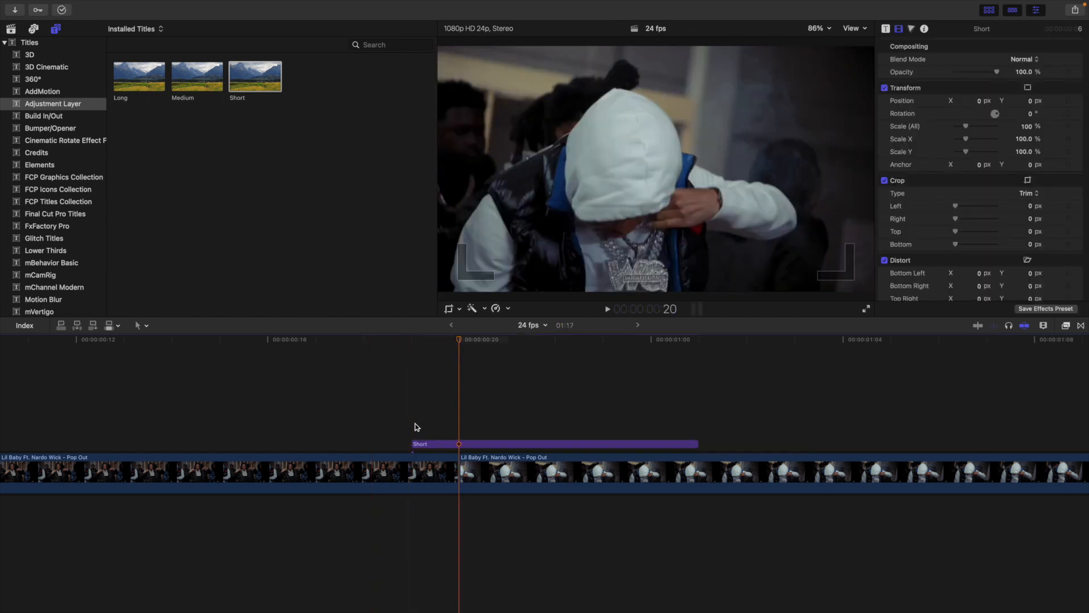
key(Right)
click(515, 444)
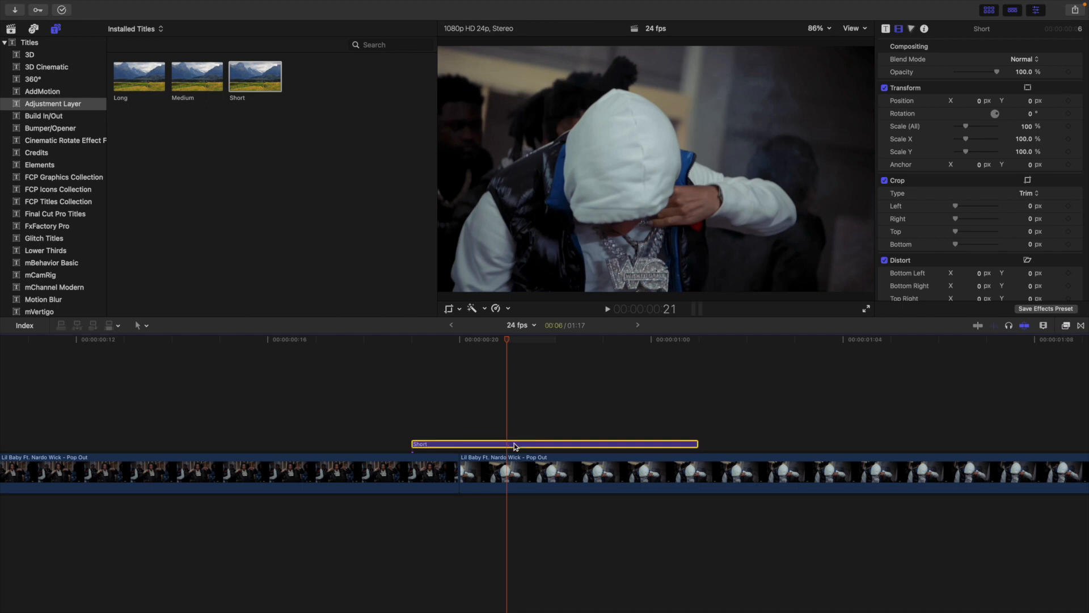
drag(517, 448, 469, 447)
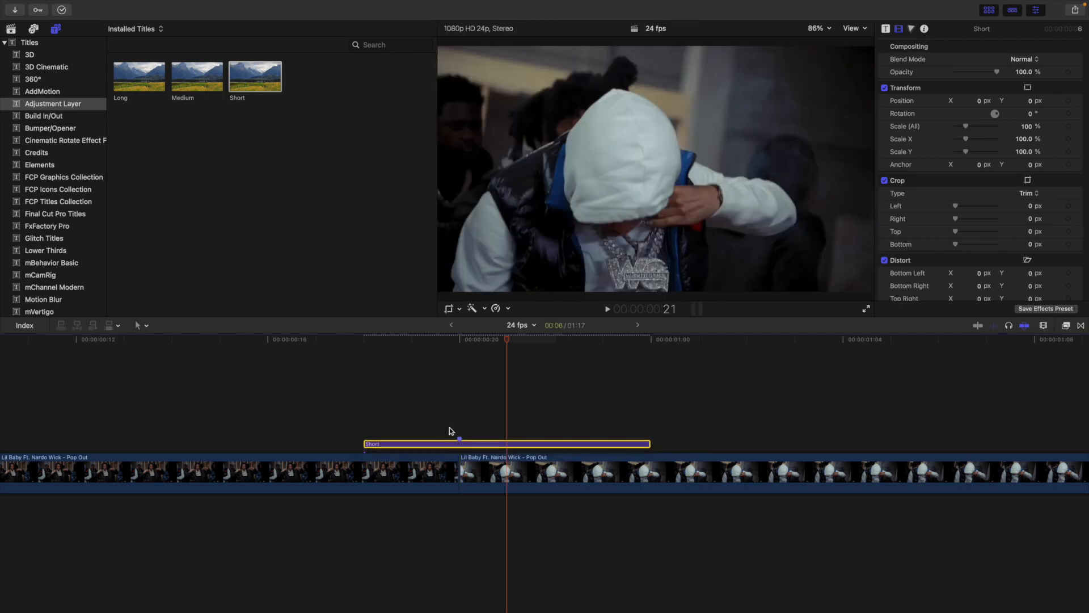
Step: Apply the Camera Shake 02 preset to the Short adjustment layer and close the effects browser
click(444, 426)
click(1065, 325)
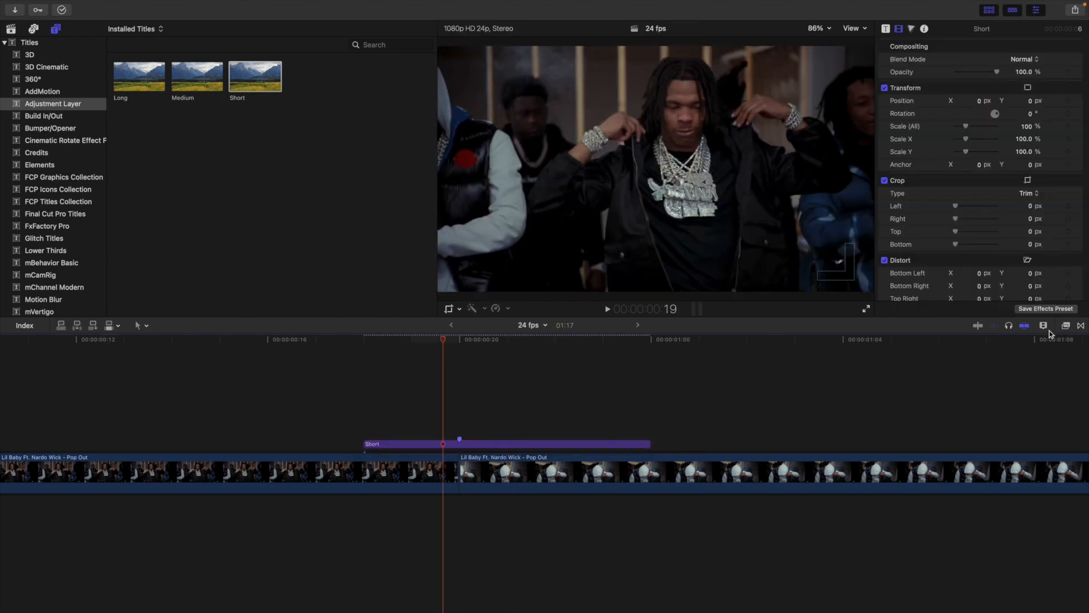
click(877, 519)
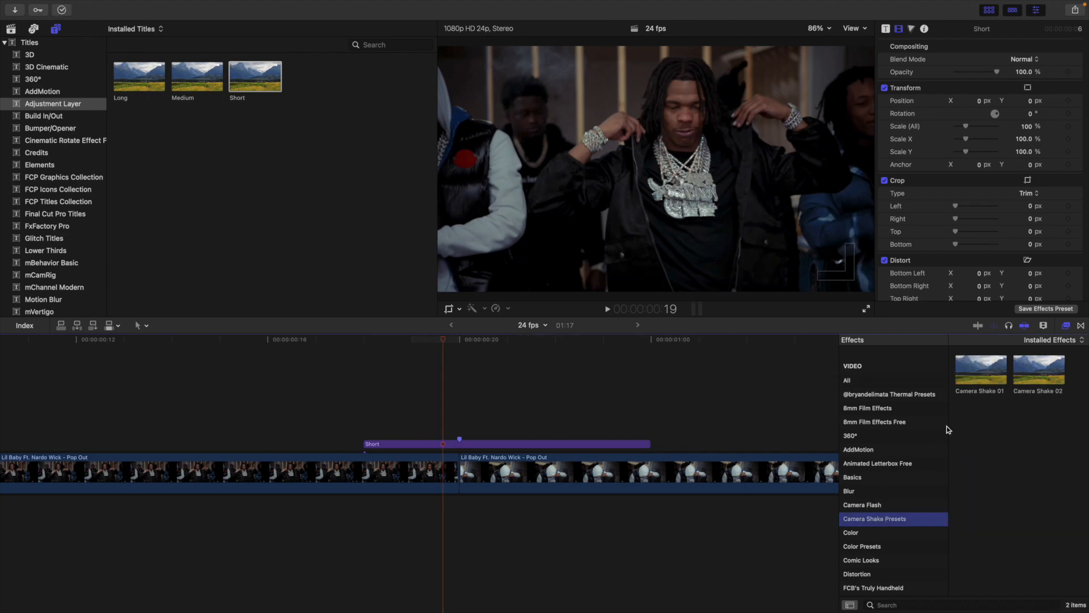
drag(1036, 377, 578, 443)
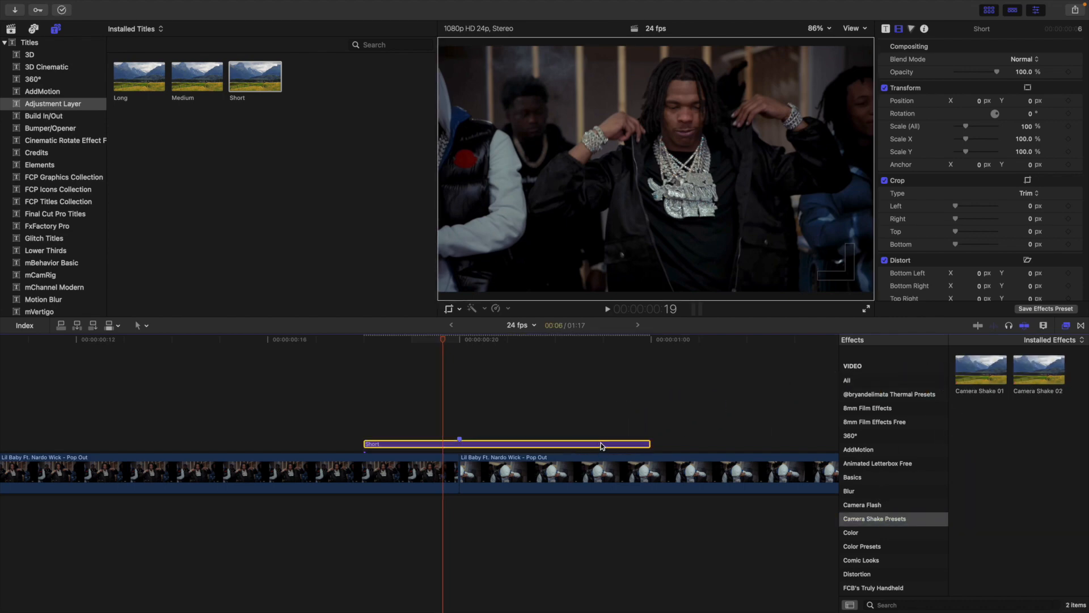
click(1066, 325)
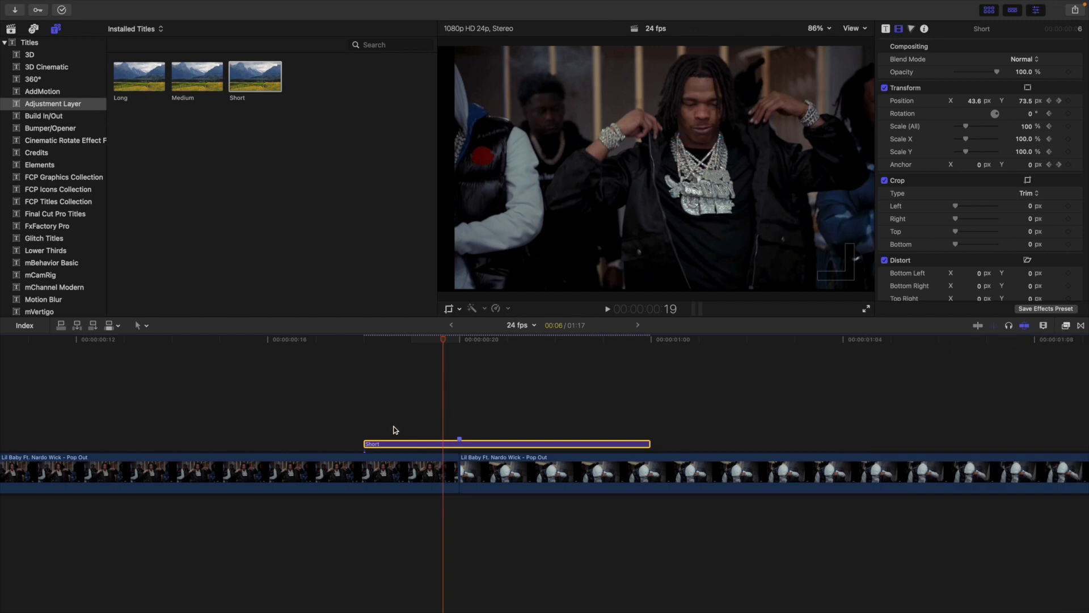
Step: Show the adjustment layer's video animation and shift its Transform keyframes so each falls on its own consecutive frame
click(459, 422)
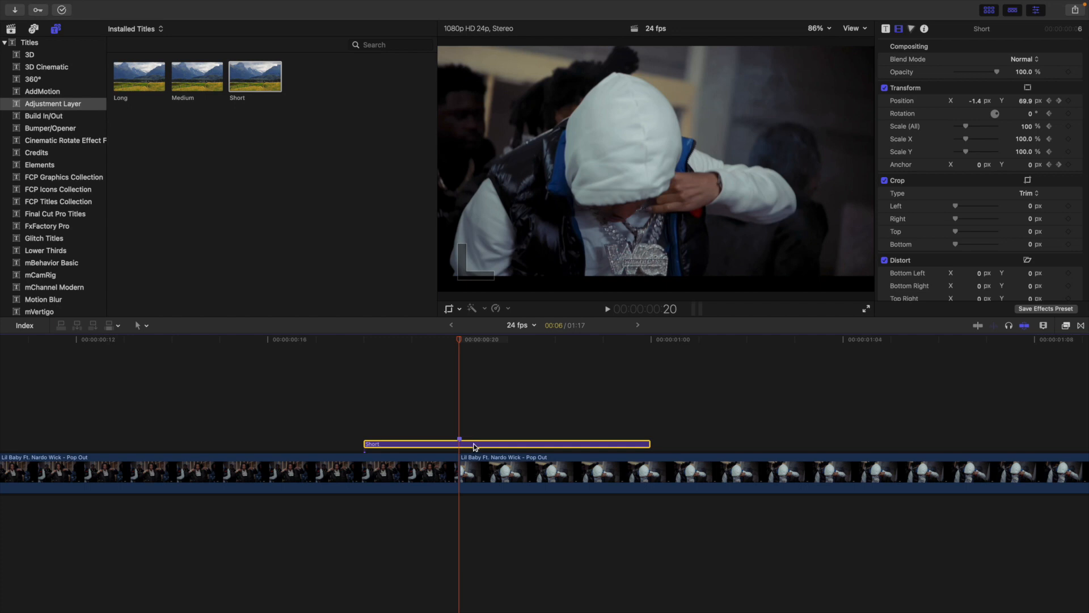
right_click(475, 444)
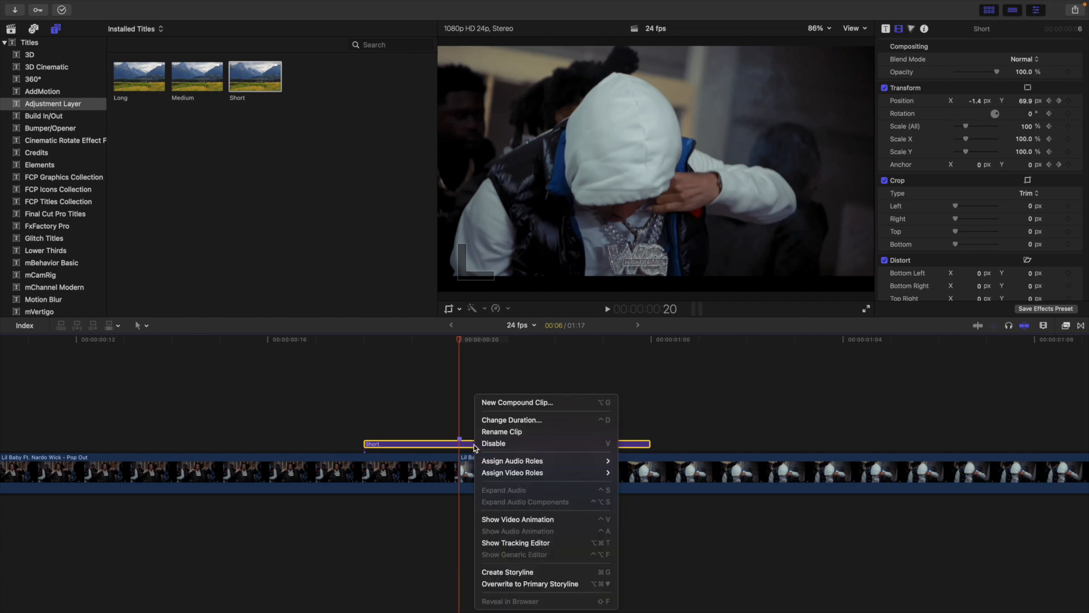
click(516, 520)
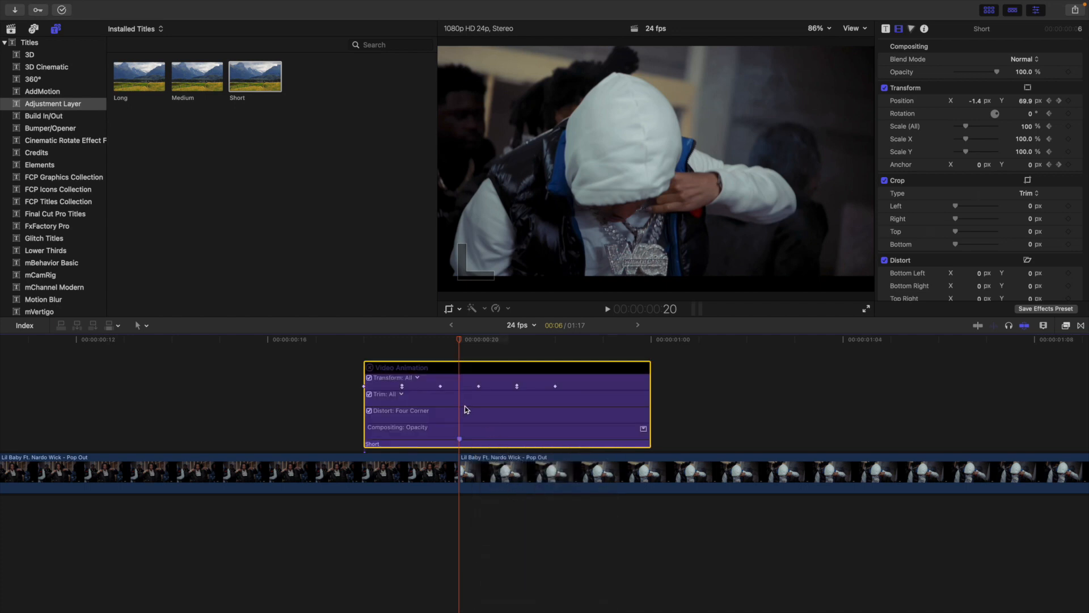
scroll(464, 394, left, 3)
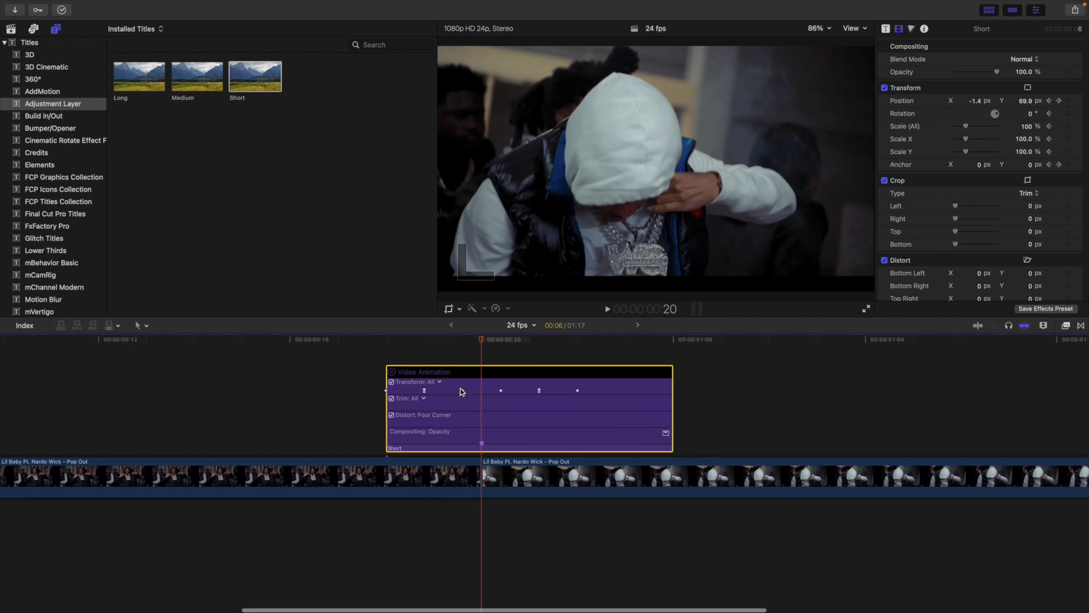
drag(577, 390, 661, 398)
drag(539, 391, 579, 392)
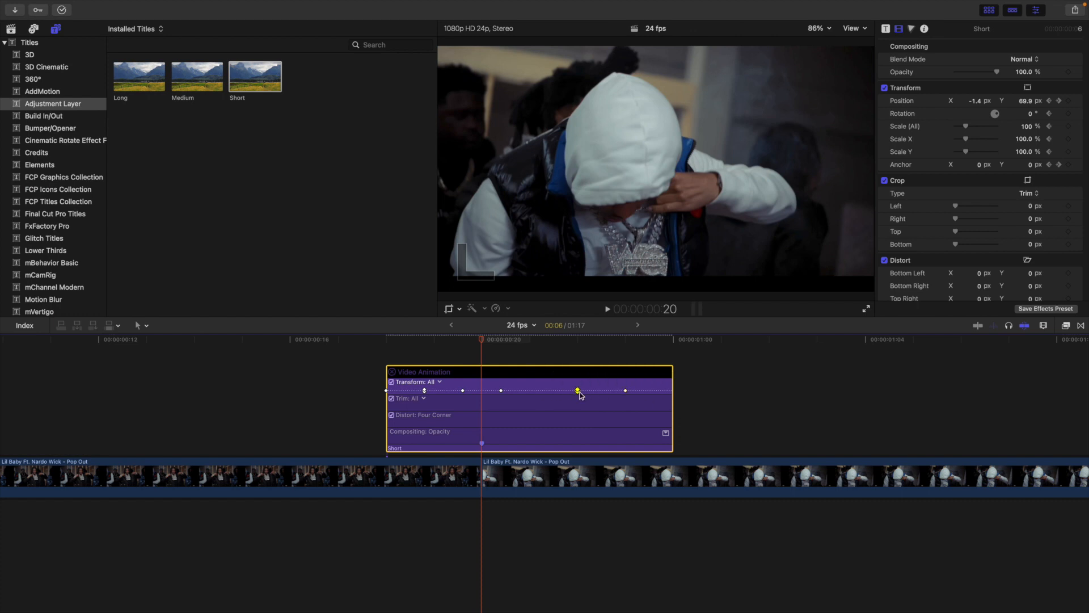
drag(501, 390, 529, 390)
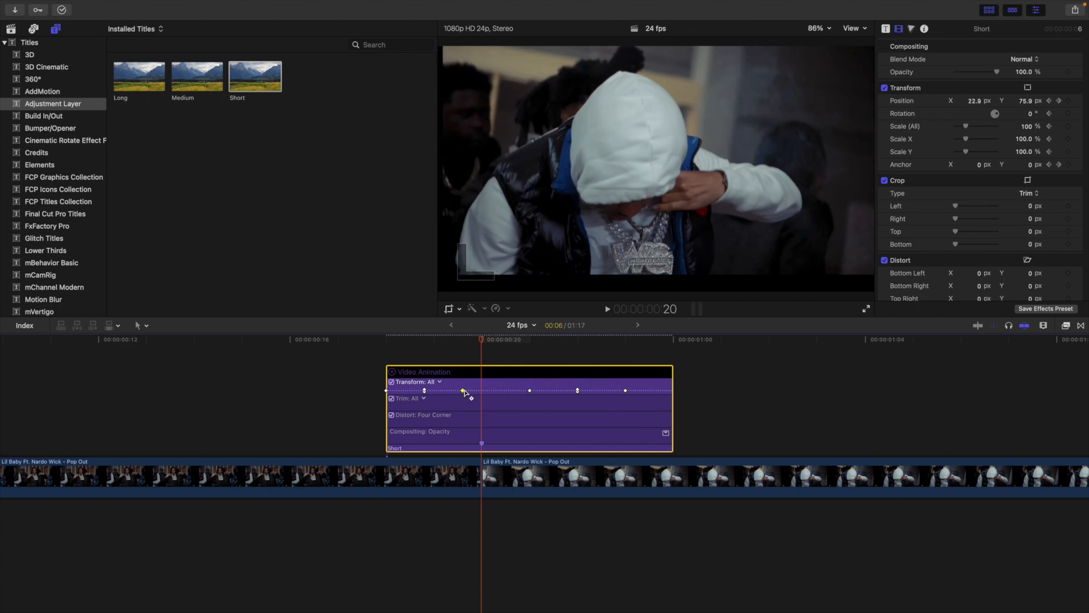
drag(463, 391, 482, 391)
click(388, 361)
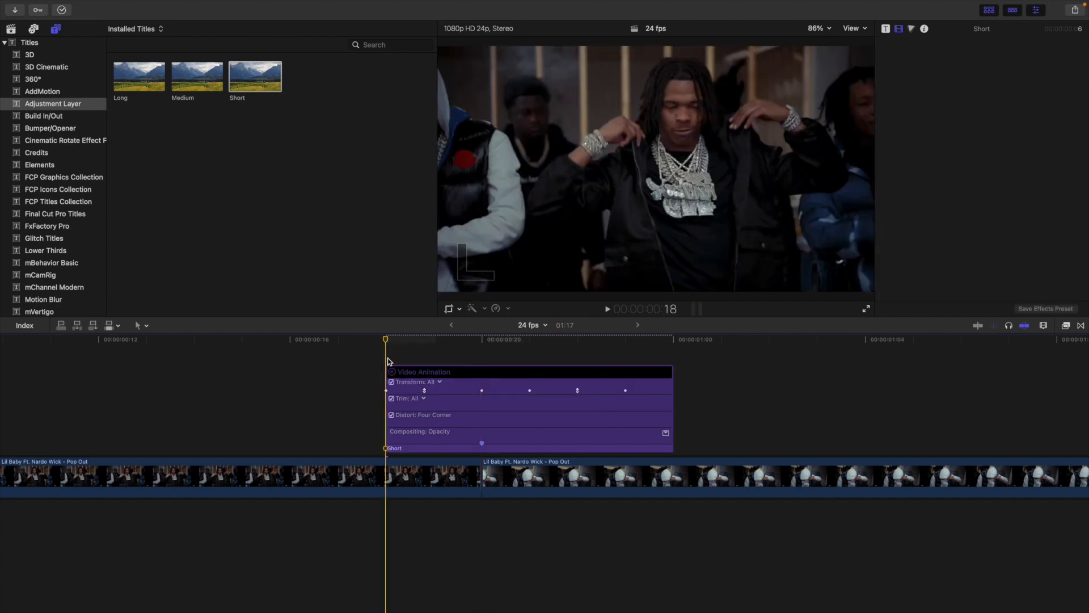
drag(424, 390, 434, 391)
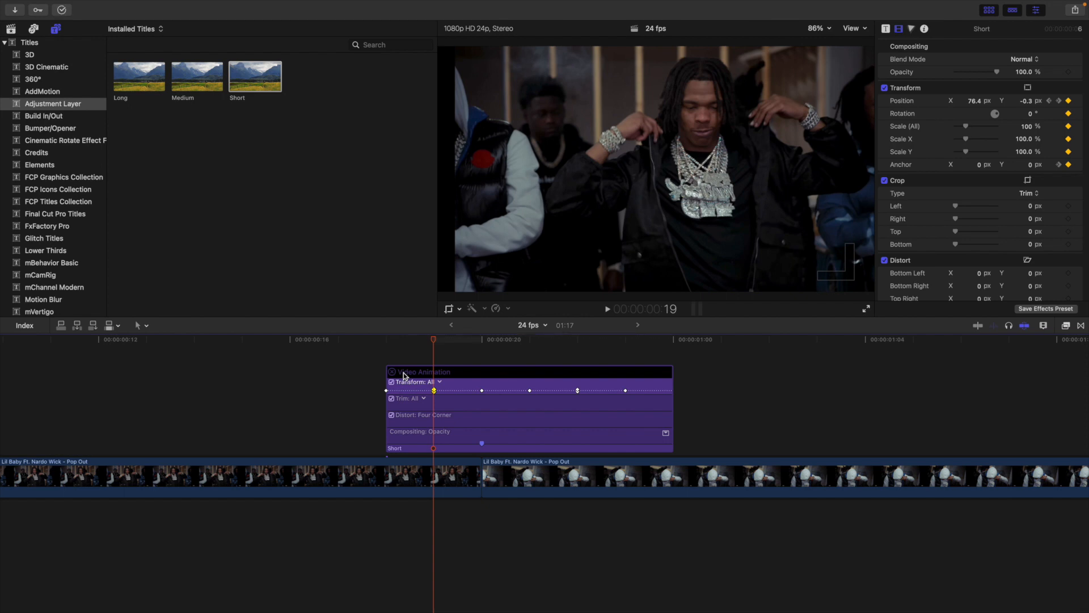
Step: Check the adjustment layer's Transform keyframes frame by frame, and hide its video animation
click(392, 356)
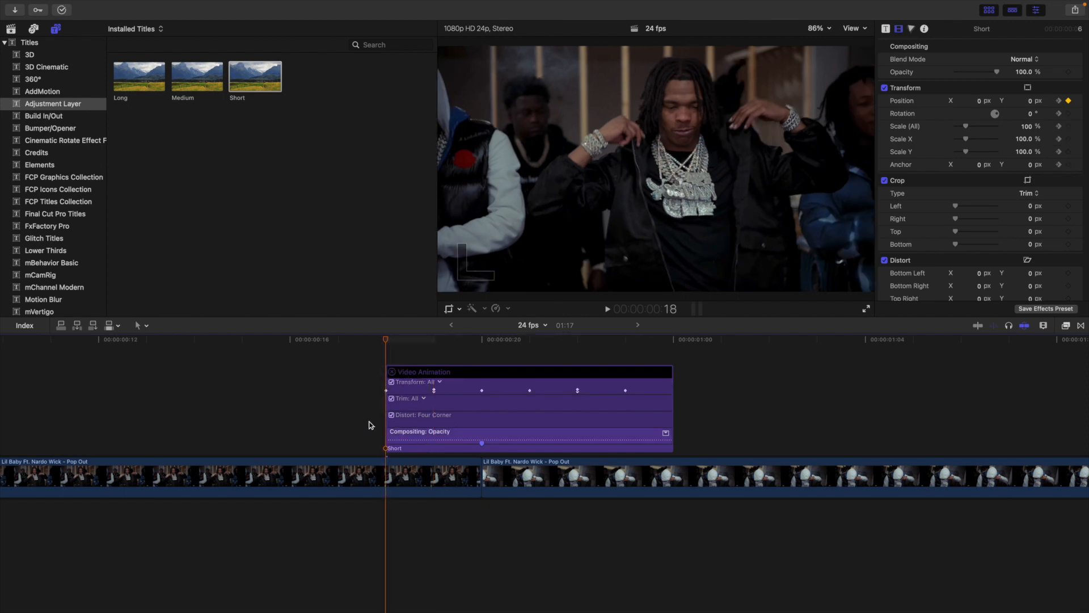
click(431, 451)
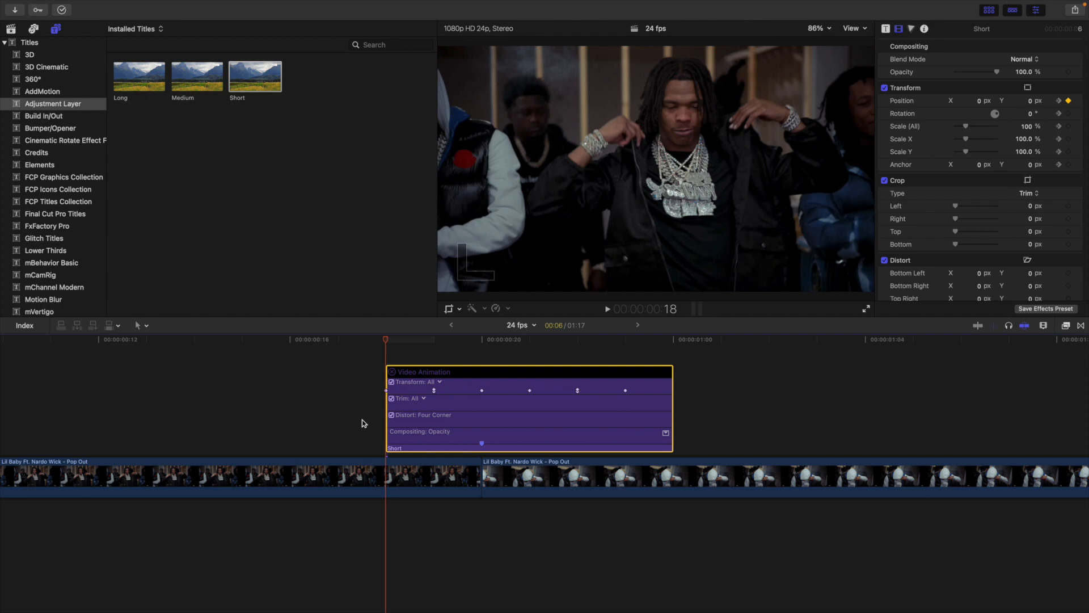
key(Right)
key(Right)
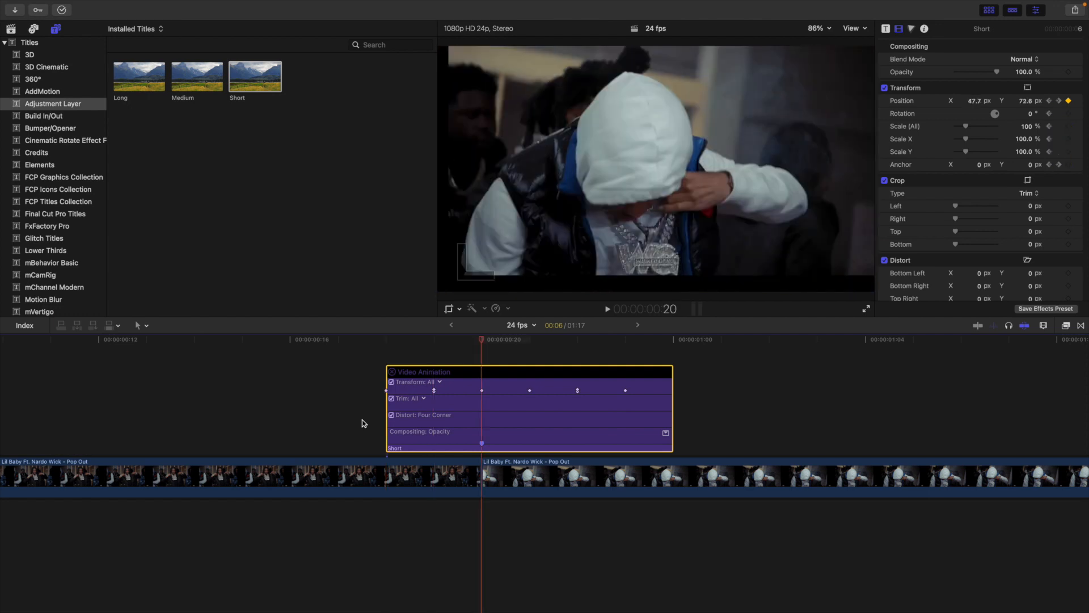
key(Right)
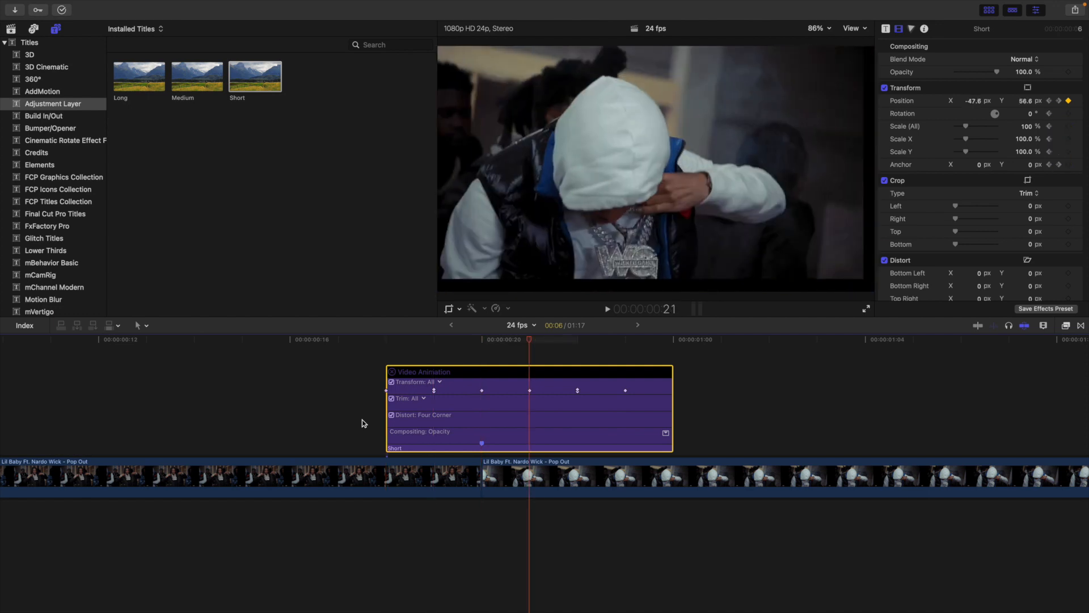
key(Right)
key(Right)
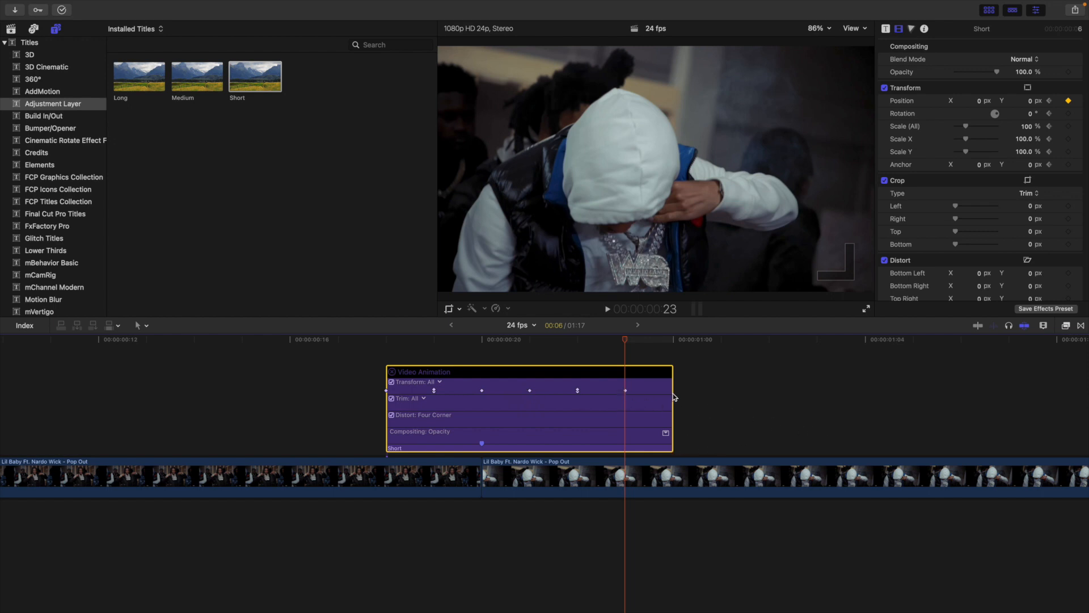
key(Left)
key(Left)
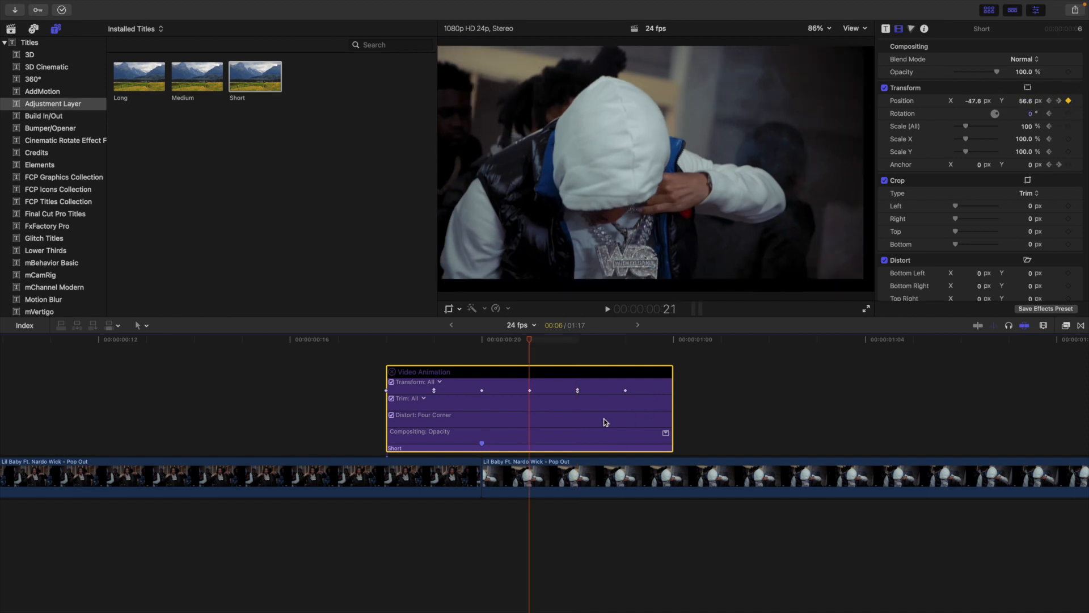
right_click(548, 446)
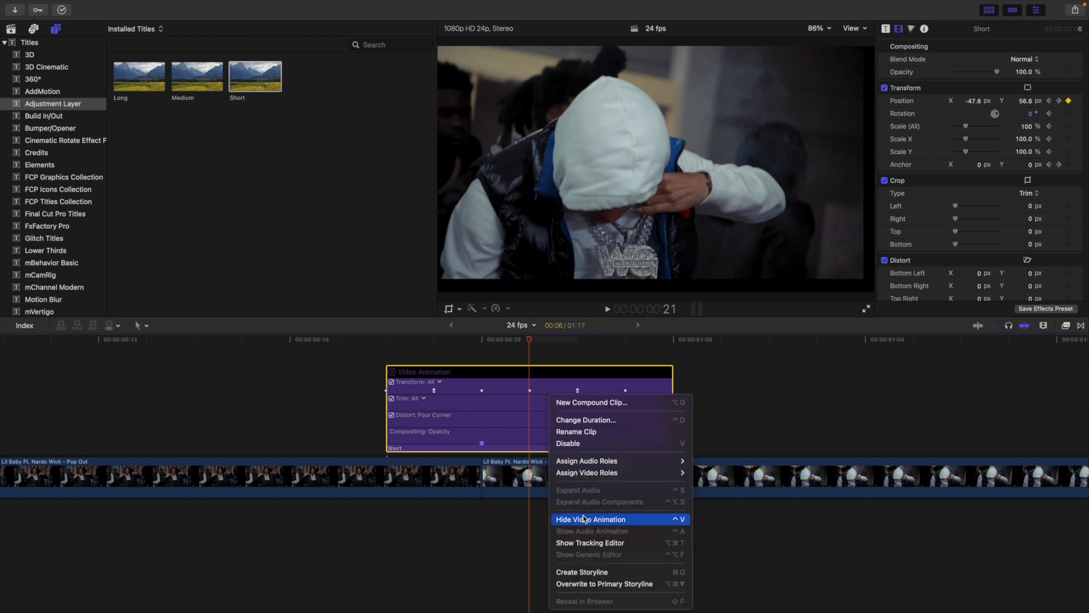
click(585, 519)
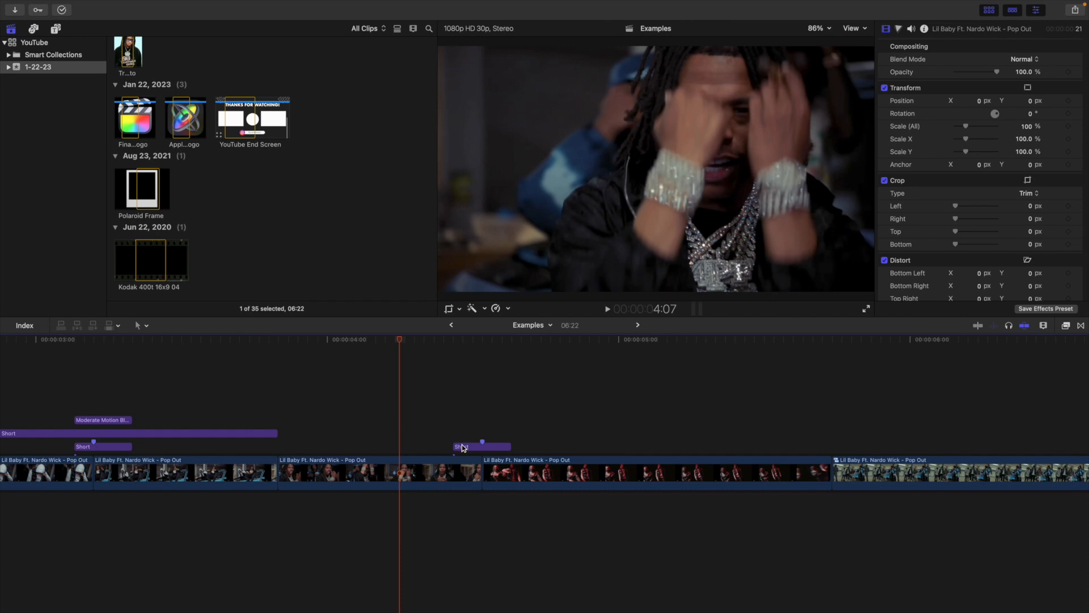
Step: In the Examples timeline, move the six-frame Short layer from the later cut back to about 3:17, above the long Short layer
drag(468, 446, 402, 431)
drag(295, 420, 228, 418)
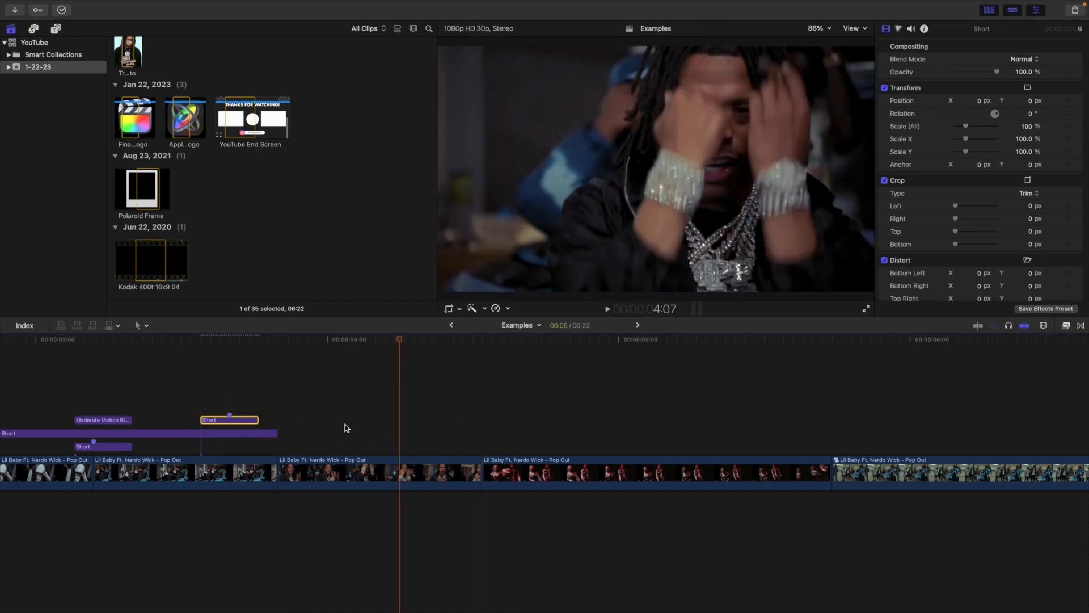
Step: Connect the Kodak 400t 16x9 04 film frame overlay above the timeline, starting at the beginning of the clip after the long Short layer
click(352, 427)
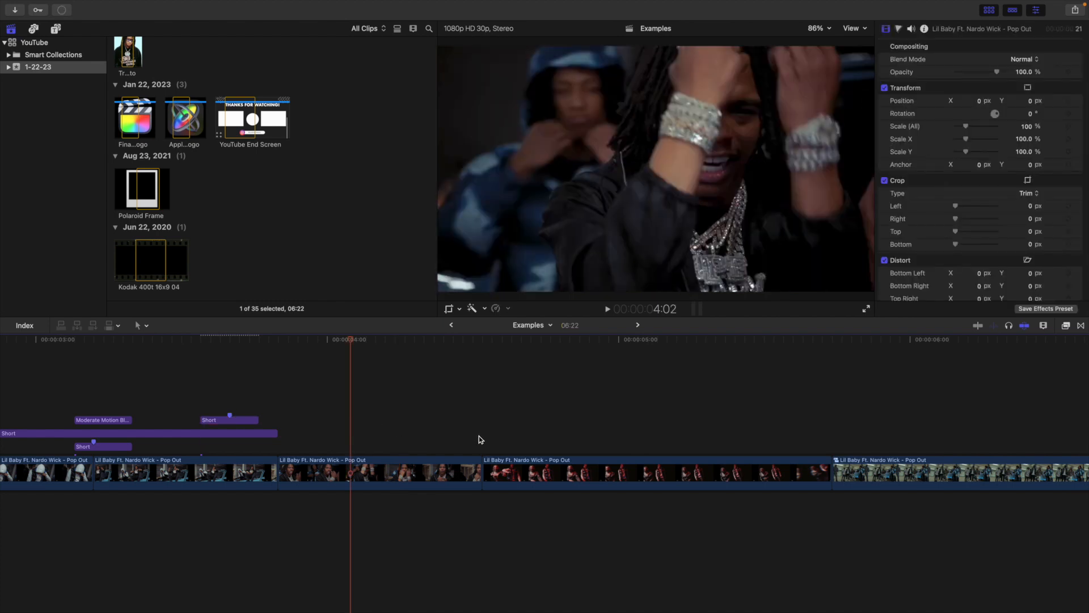
click(419, 445)
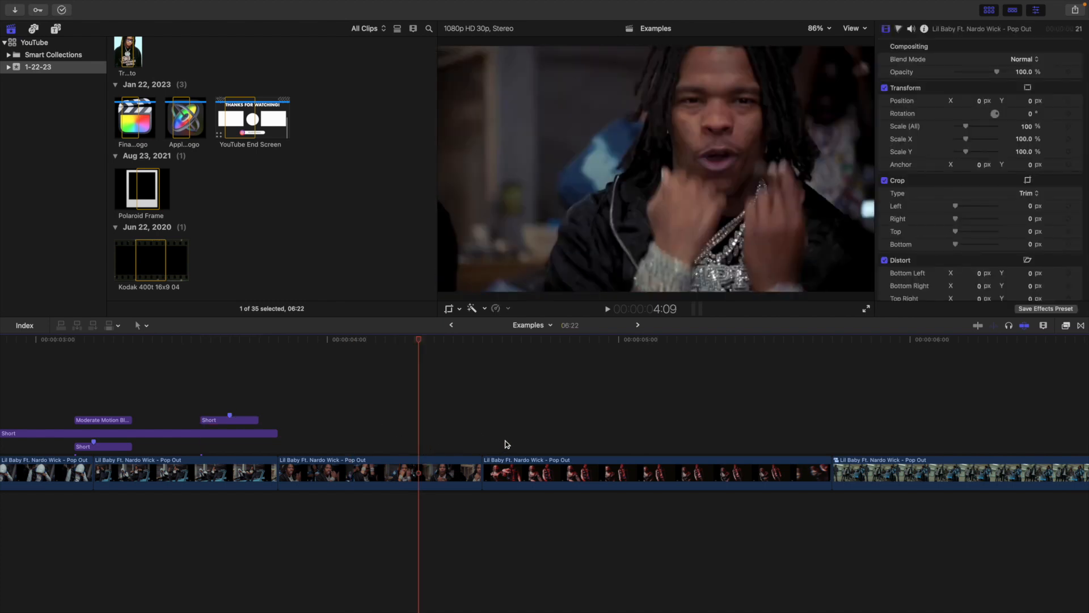
click(532, 444)
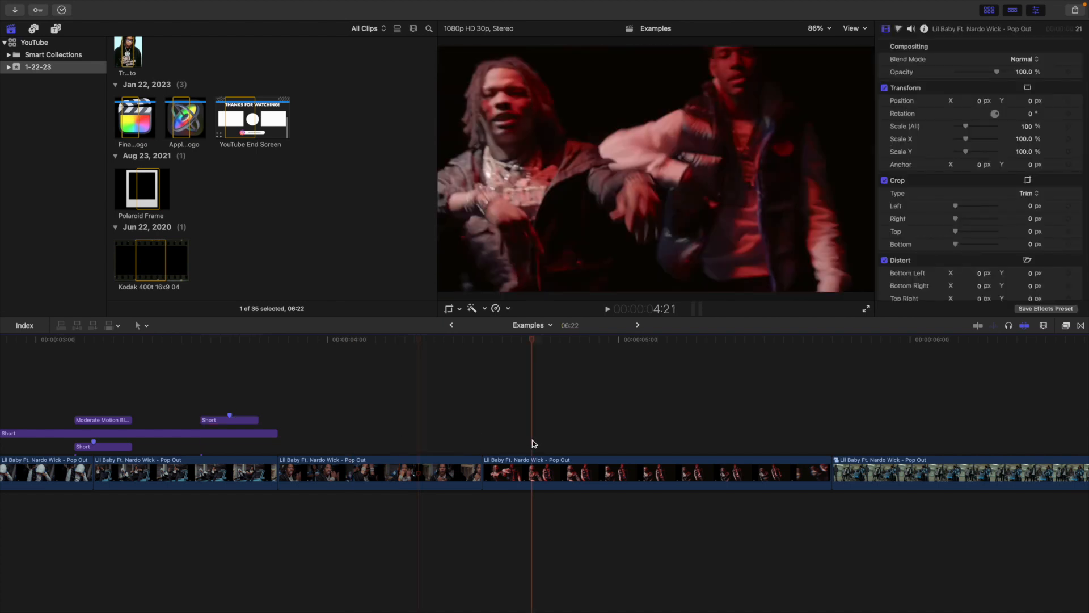
click(410, 422)
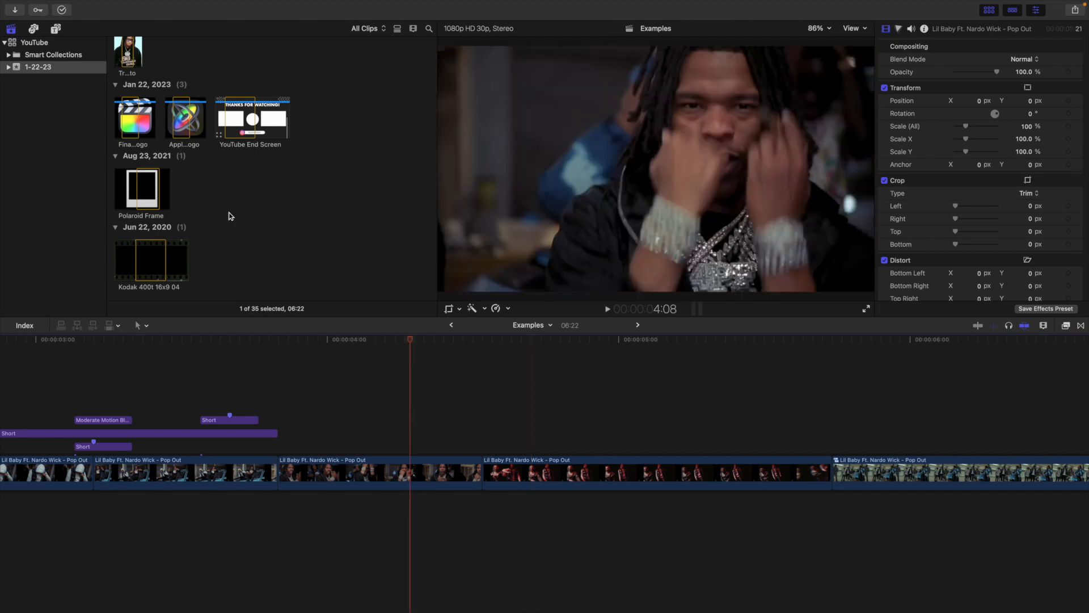
drag(150, 251, 285, 390)
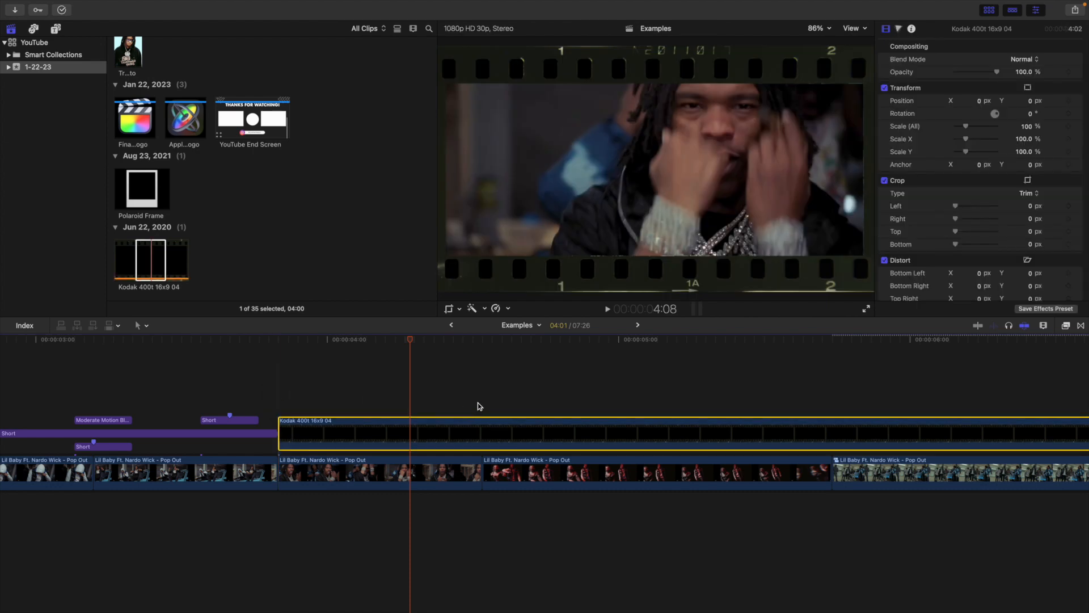
Step: Trim the end of the Kodak 400t 16x9 04 overlay to the end of the clip beneath it, at 4:16
click(480, 407)
click(485, 435)
key(alt+bracketright)
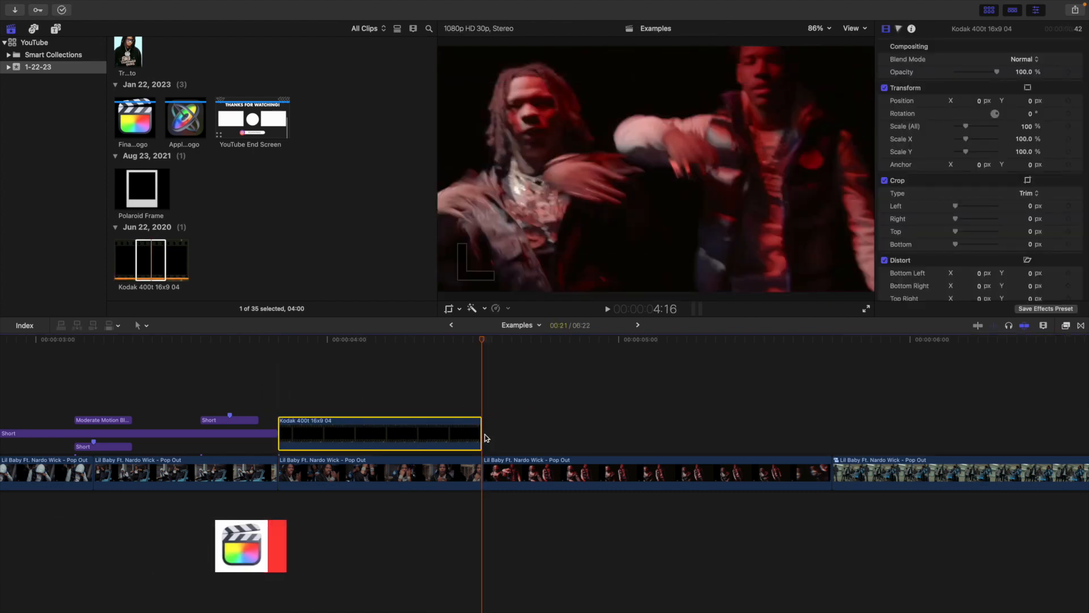
Step: Combine the film overlay and the clip beneath it into a compound clip named Film Frame, and scale it to 145%
click(402, 404)
click(400, 464)
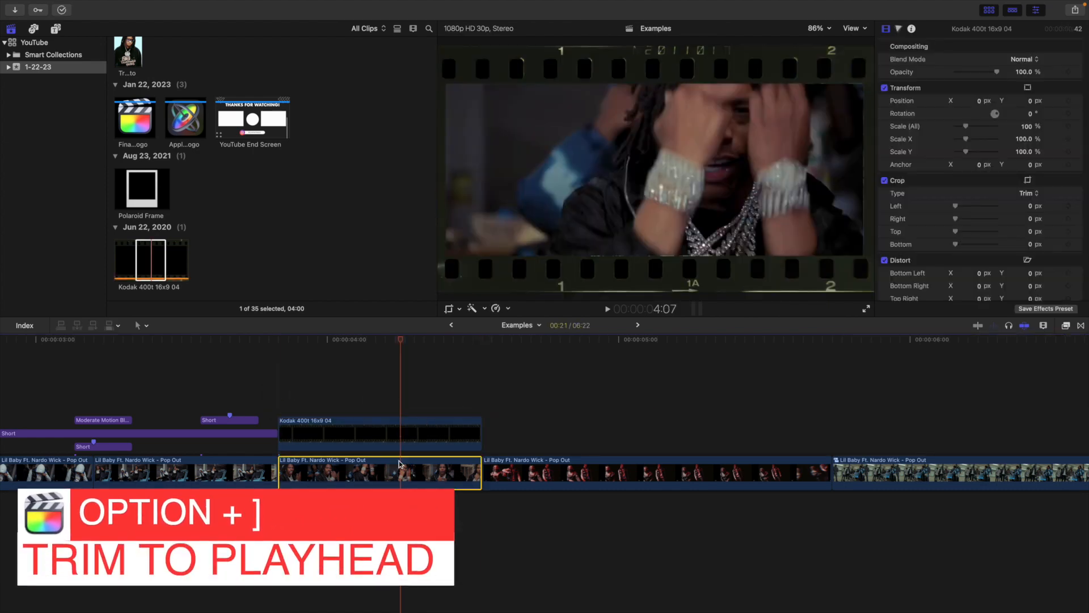
drag(1028, 127, 1025, 130)
drag(370, 396, 412, 477)
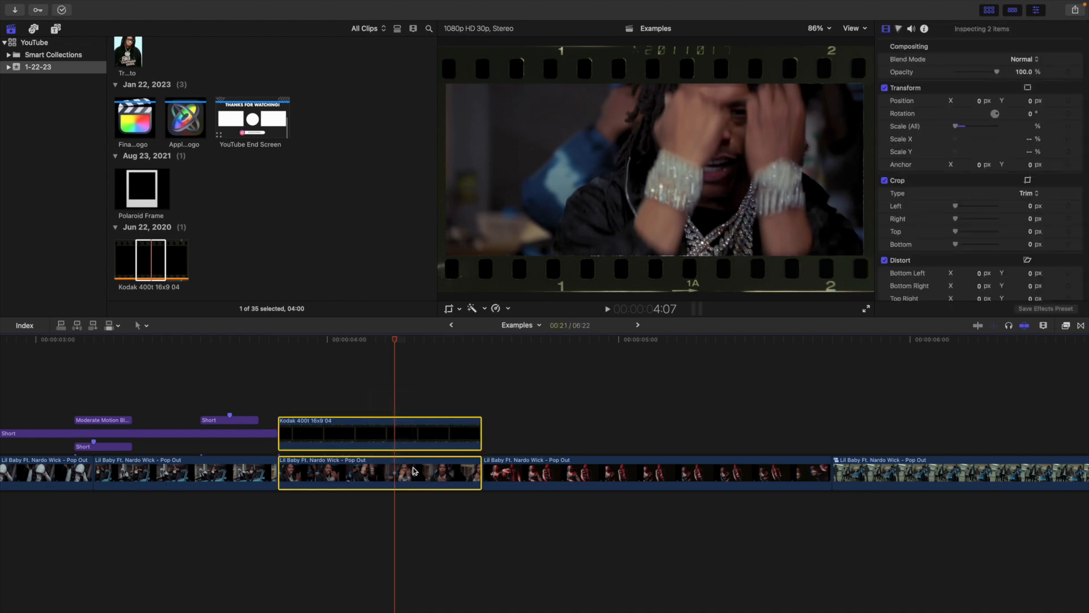
key(alt+g)
text(Fil)
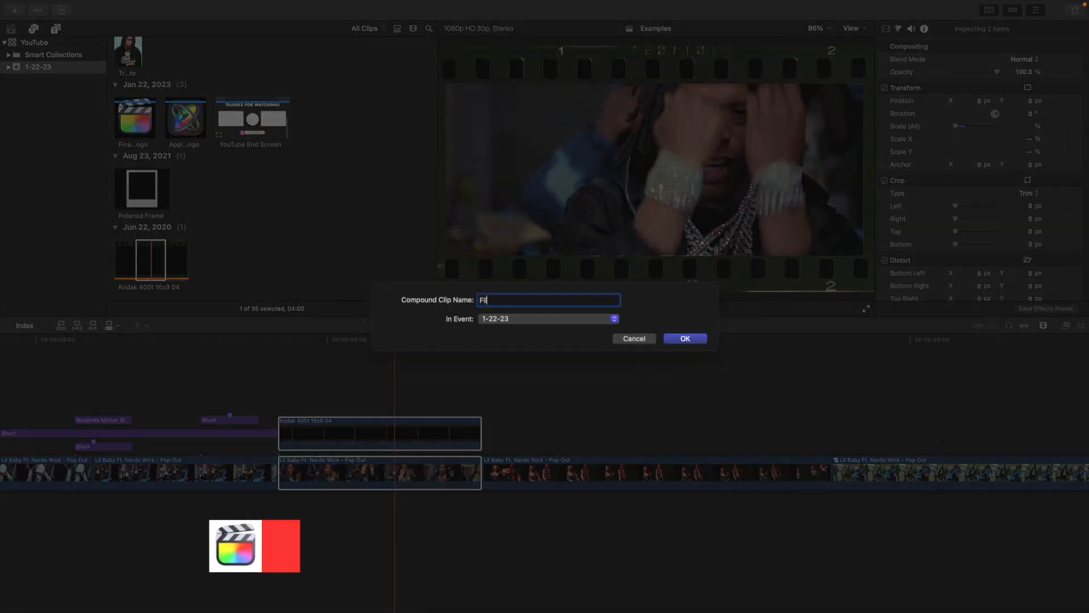
text(m Frame)
key(Return)
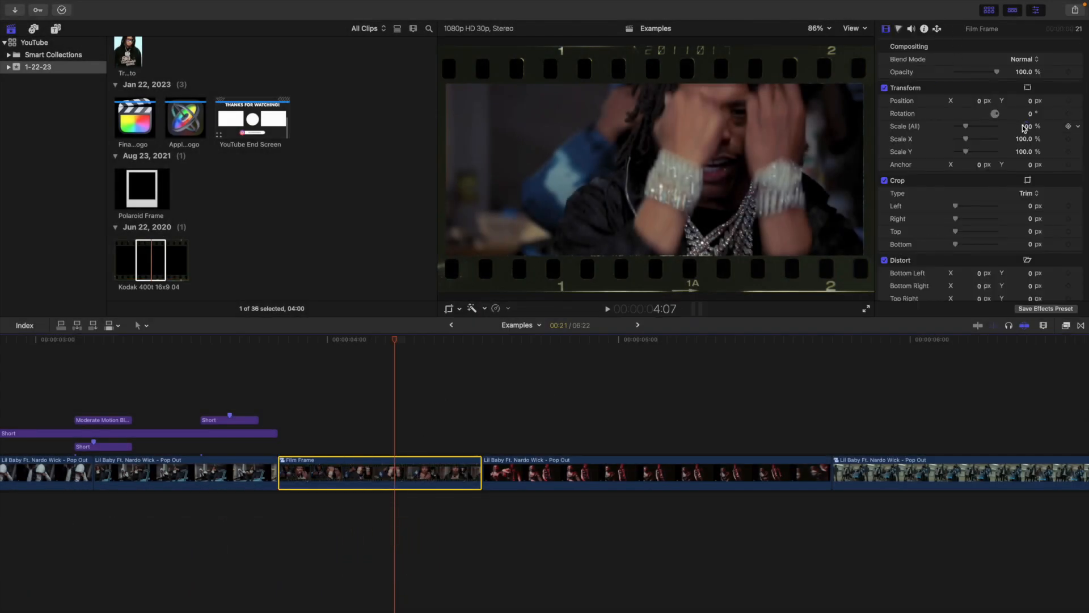
drag(1024, 127, 1025, 128)
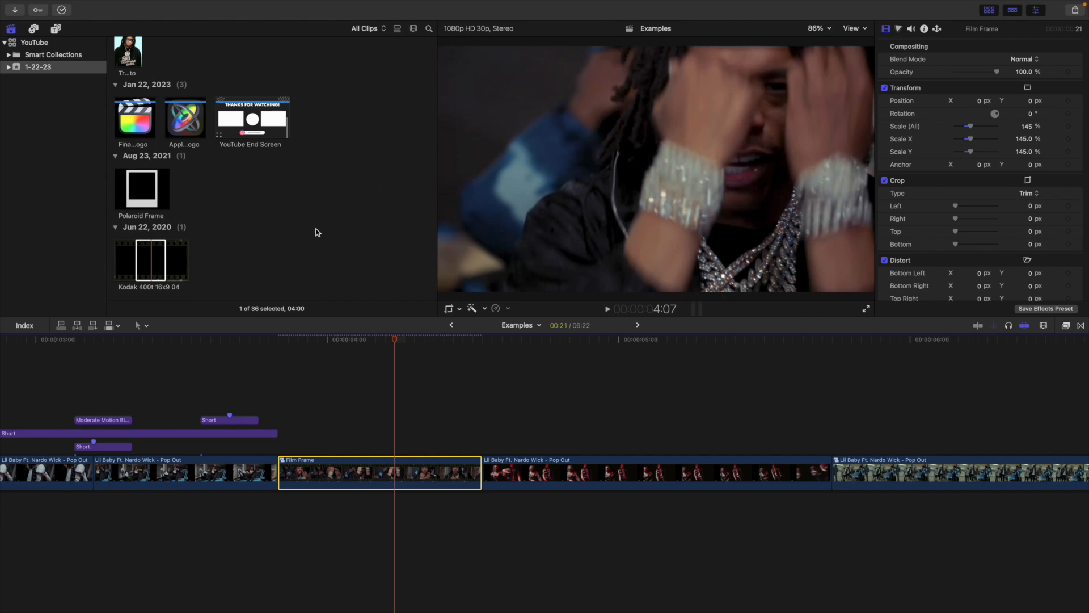
Step: Insert a freeze frame from the last frame of the Film Frame compound clip, at 4:15
click(480, 431)
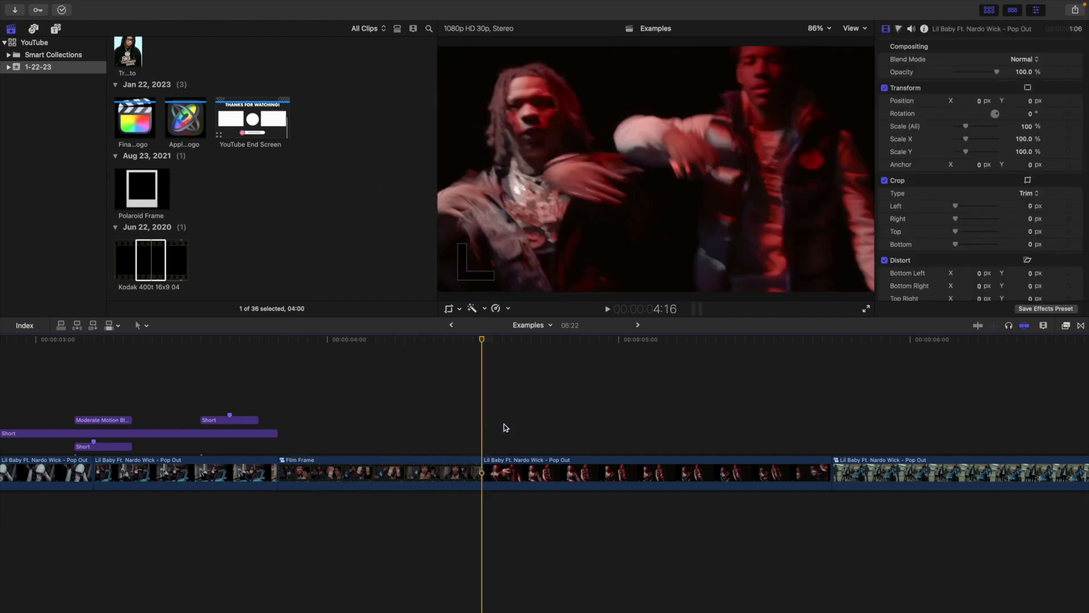
key(Left)
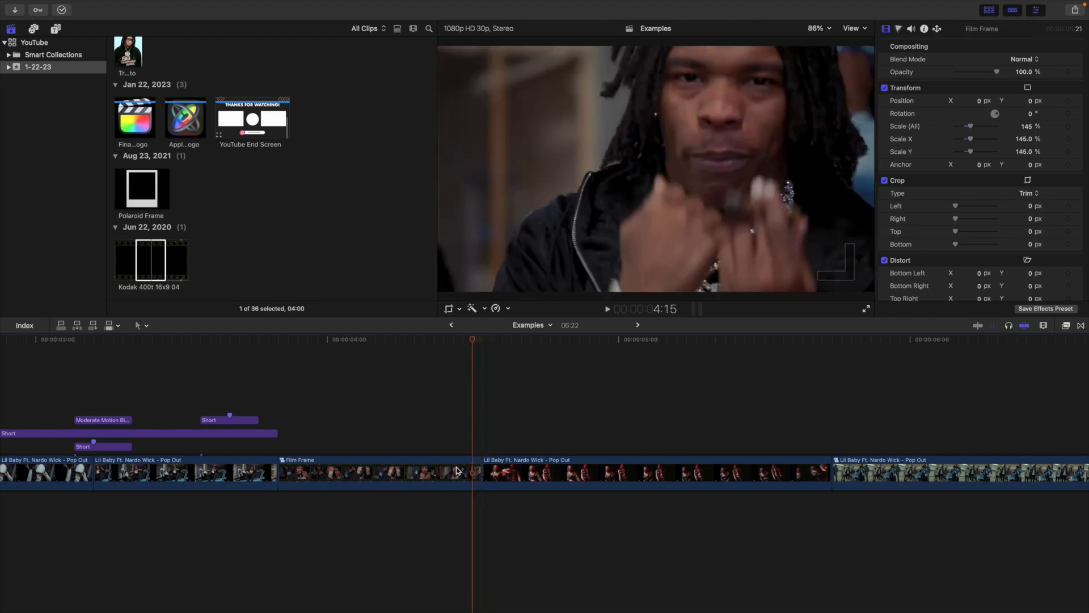
click(453, 471)
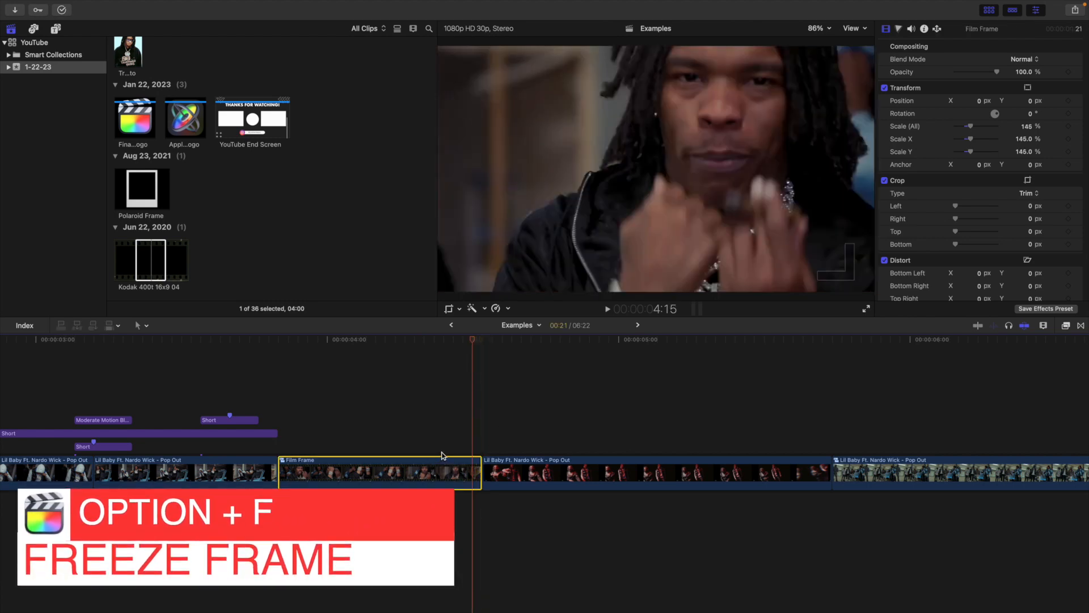
key(alt+f)
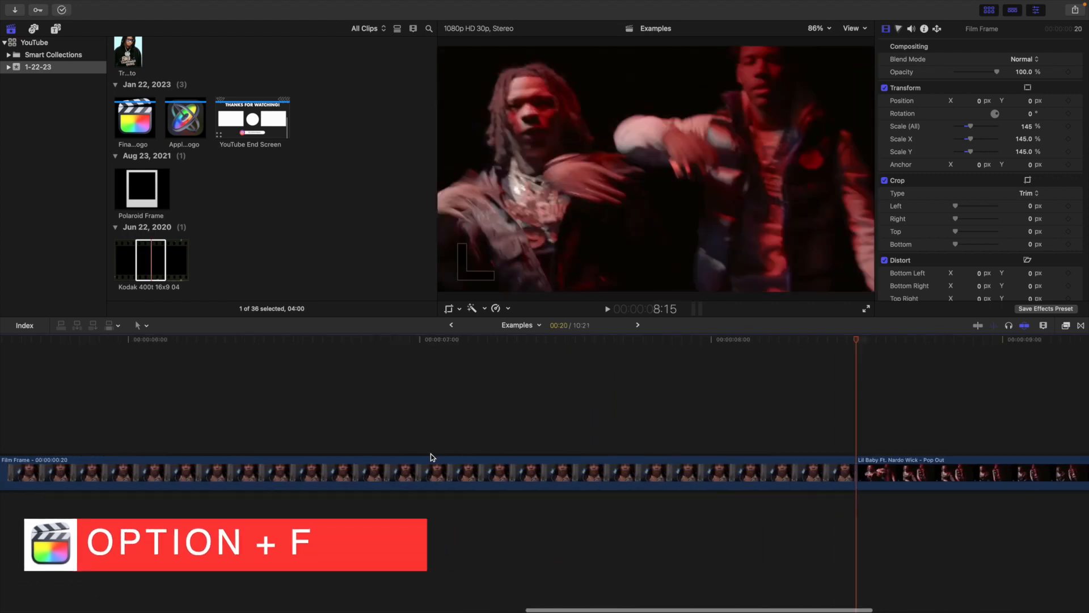
Step: Set the freeze frame's duration to 16 frames and lift it out of the storyline to sit connected above the following clip
click(448, 472)
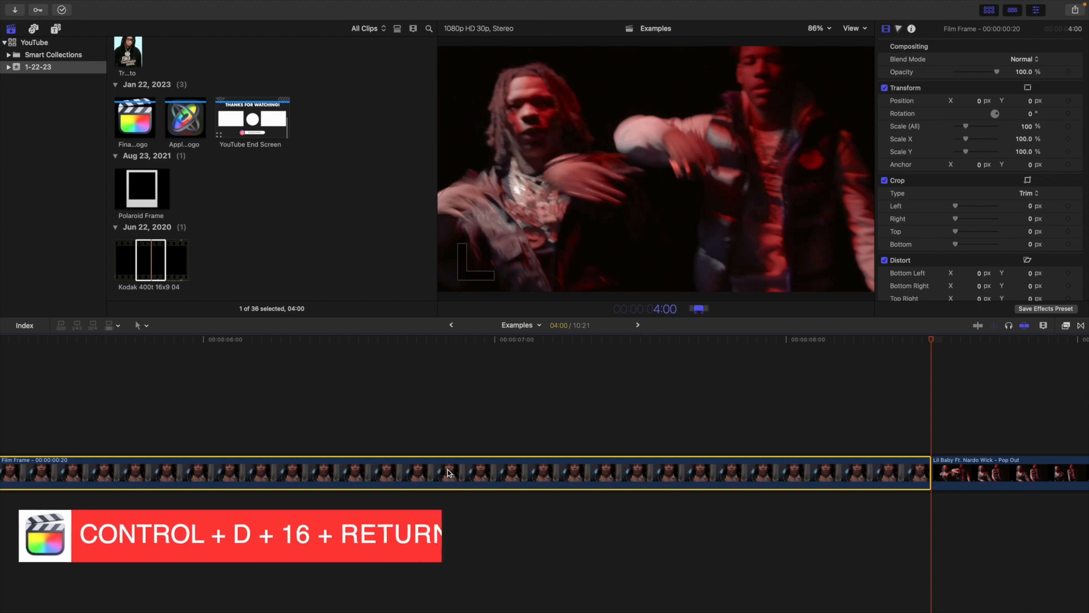
text(1)
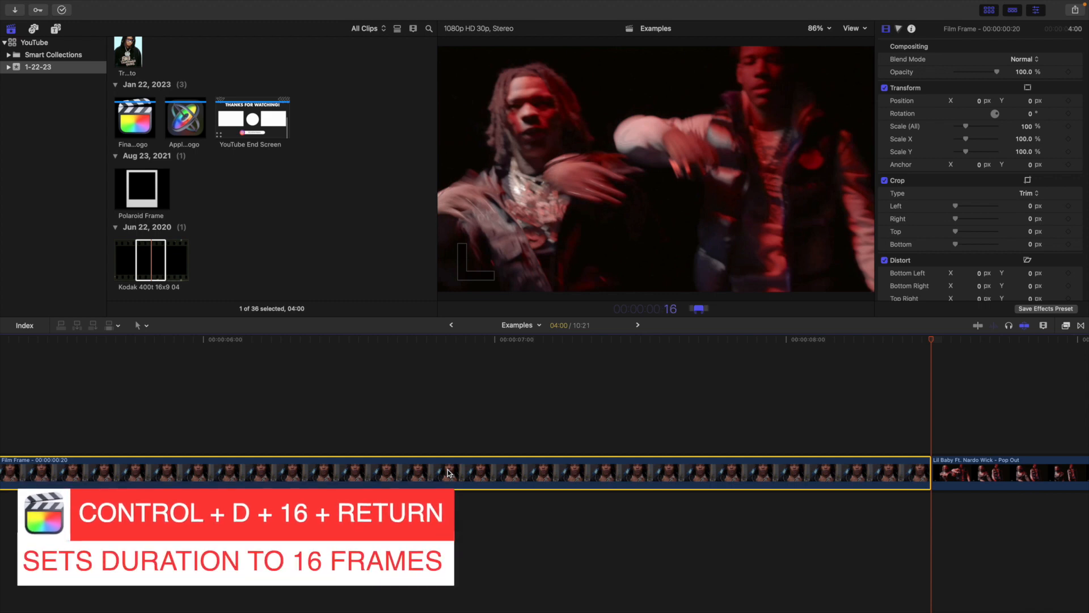
text(6)
key(Return)
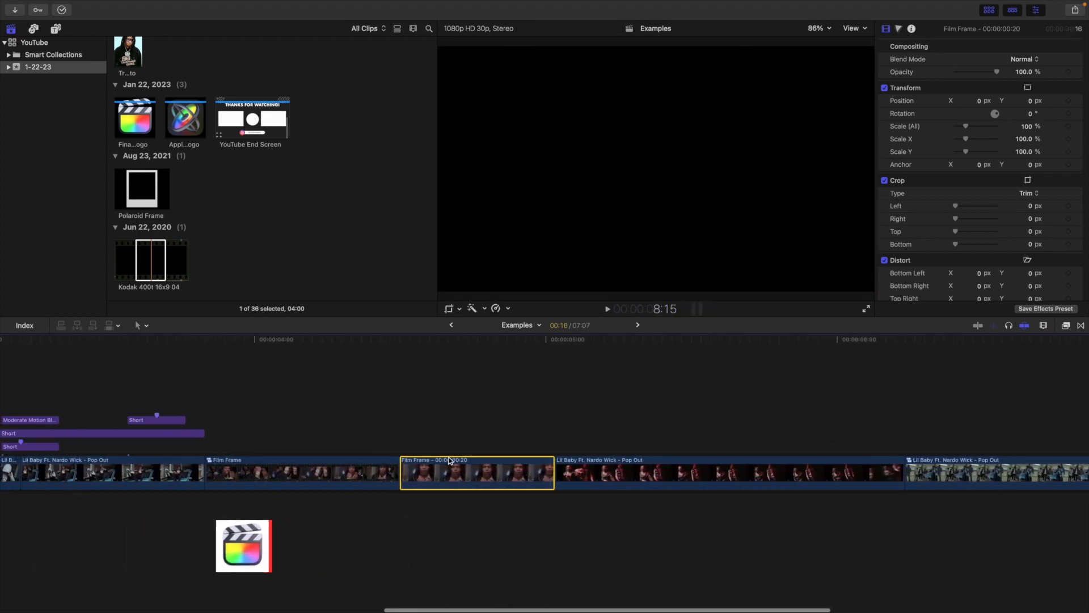
drag(448, 460, 447, 405)
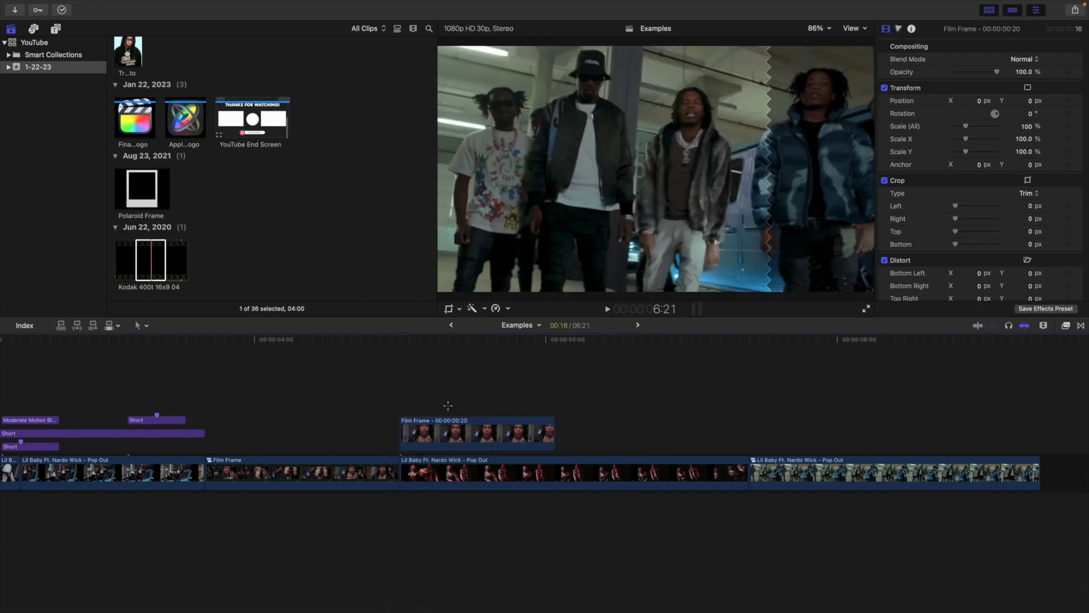
click(450, 429)
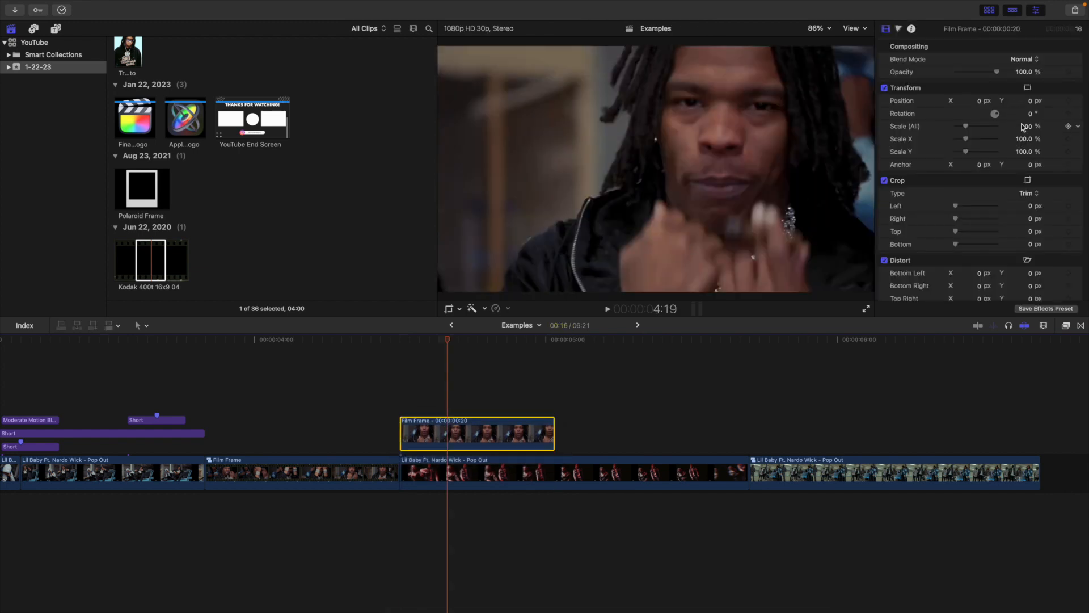
drag(1027, 129, 1028, 129)
key(super+z)
Step: Add Rotation and Scale keyframes at the first frame of the connected freeze frame, keeping 0° and 100%
click(439, 371)
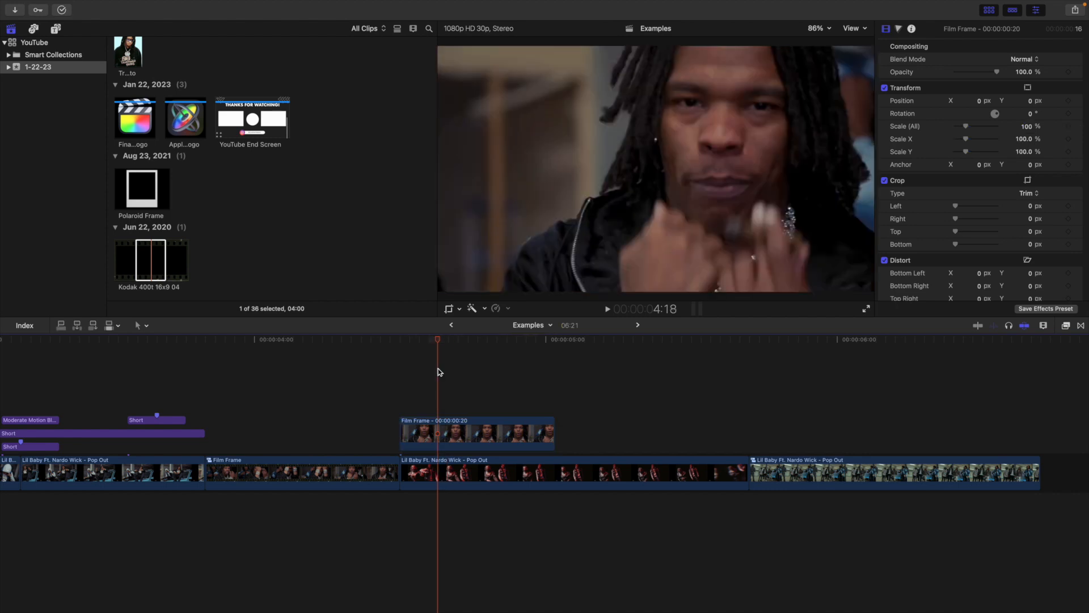
click(400, 368)
click(446, 434)
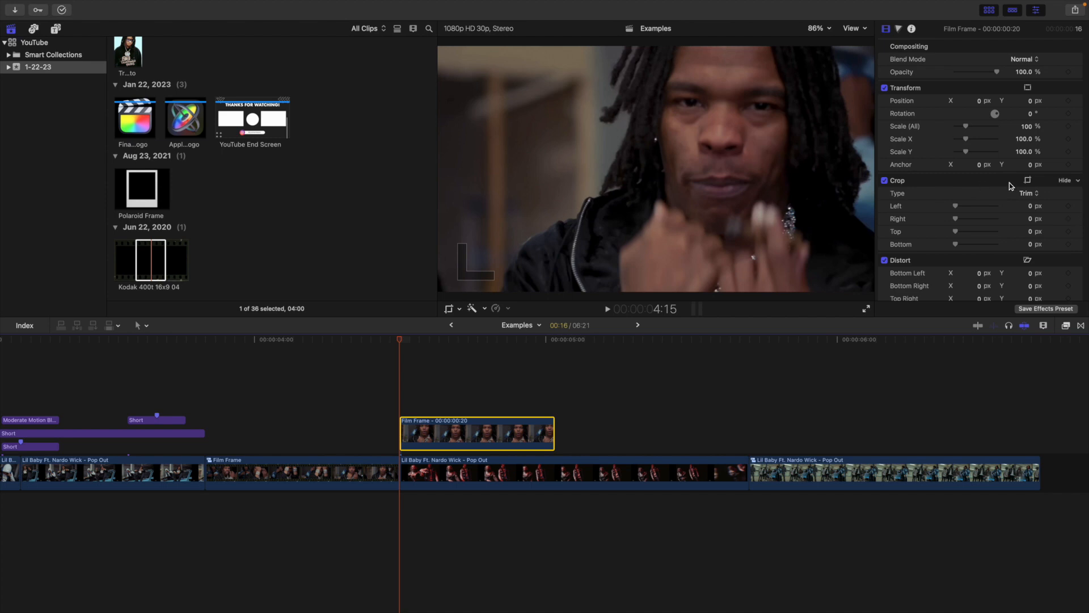
click(1069, 114)
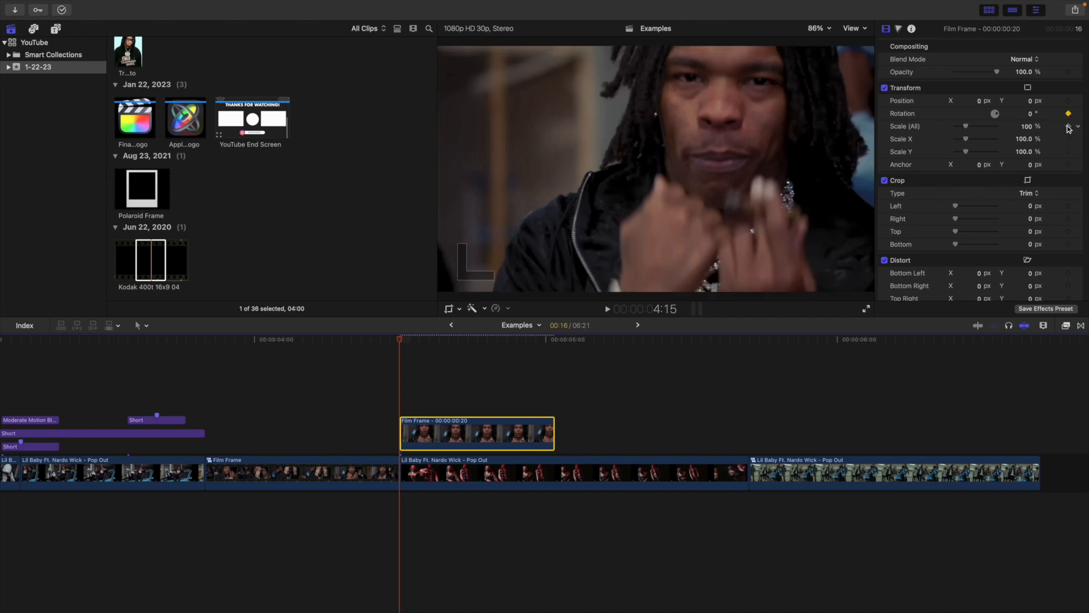
click(1068, 127)
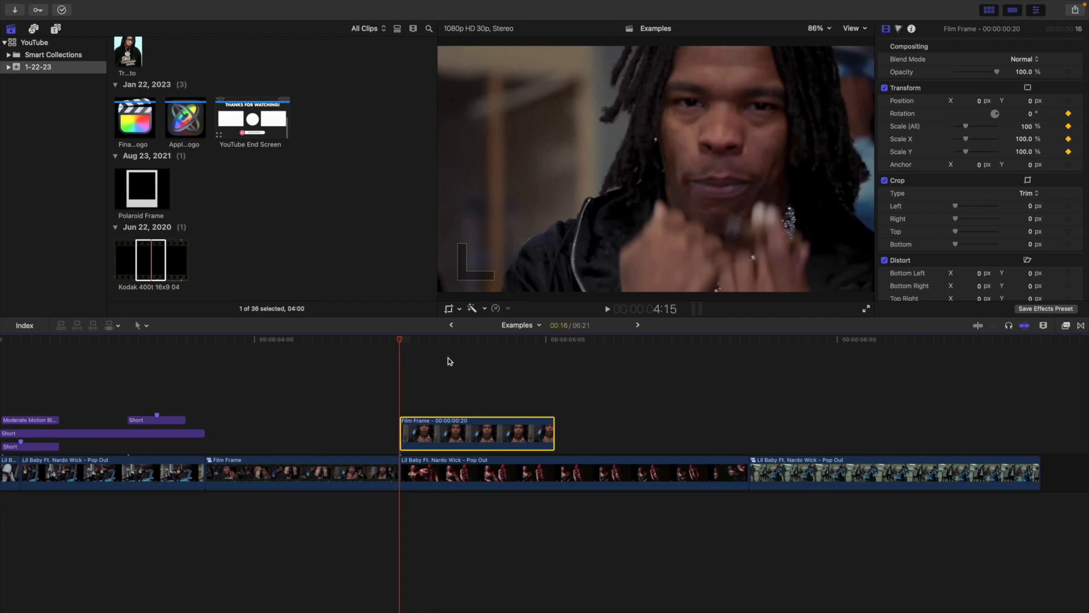
Step: Five frames into the freeze frame, at 4:20, set Scale to 70% and Rotation to 6°
key(Right)
key(Right)
key(Right)
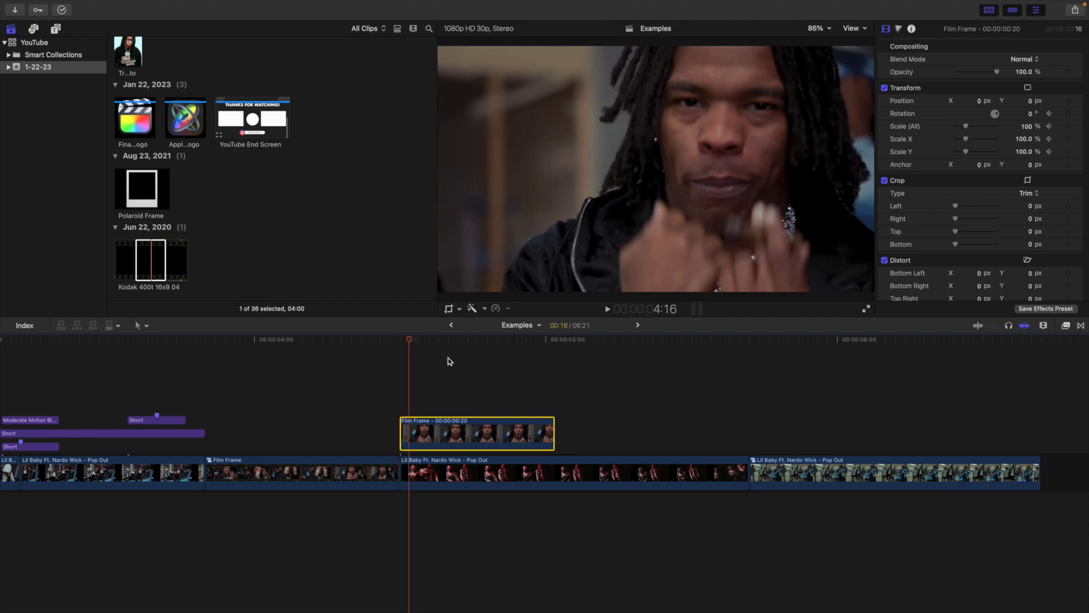
key(Right)
key(Right)
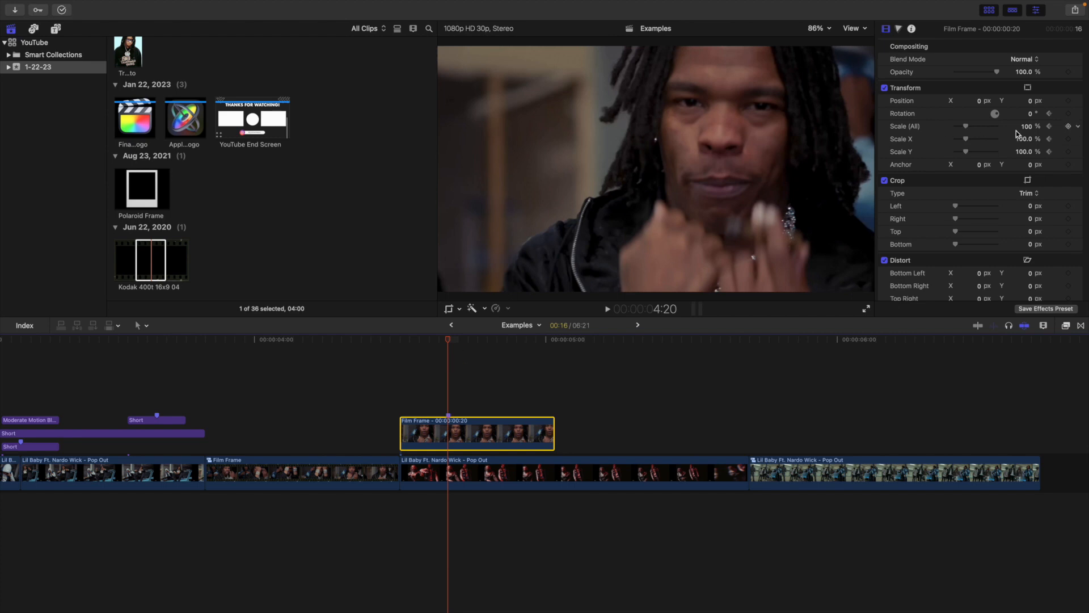
mouse_move(1026, 130)
mouse_down()
mouse_move(1013, 131)
mouse_move(1038, 115)
mouse_move(1029, 117)
mouse_up()
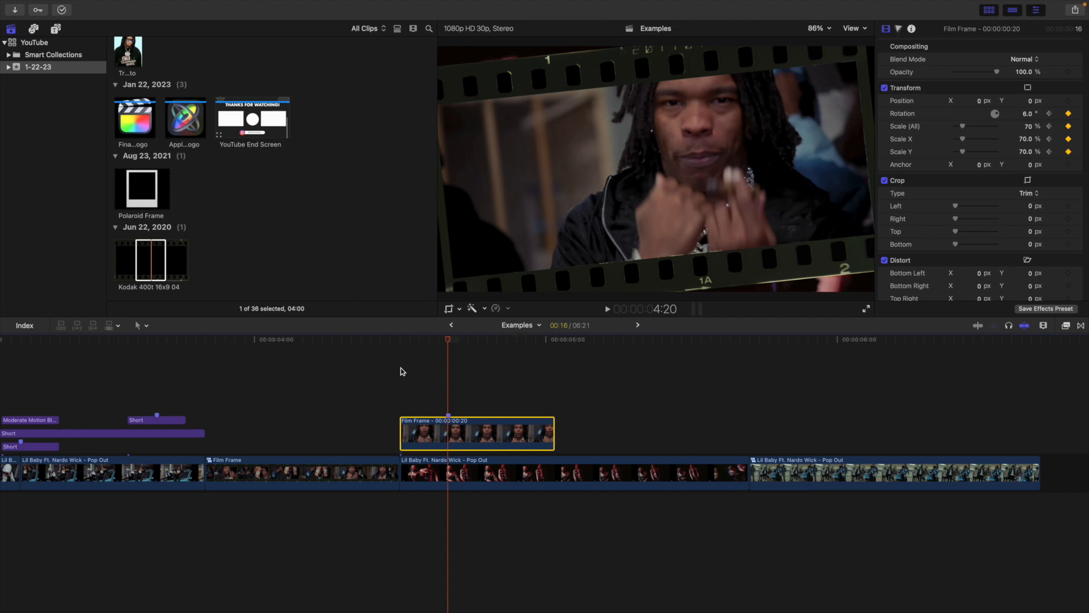
Step: Play the timeline from the start of the Film Frame clip to review the freeze frame's scale and rotation animation
click(205, 395)
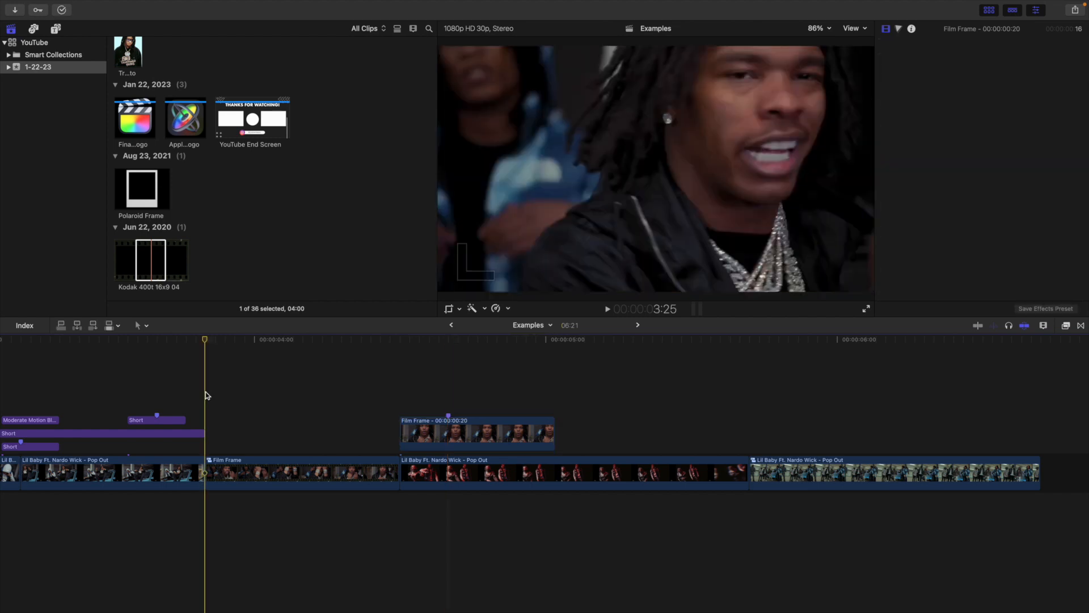
key(space)
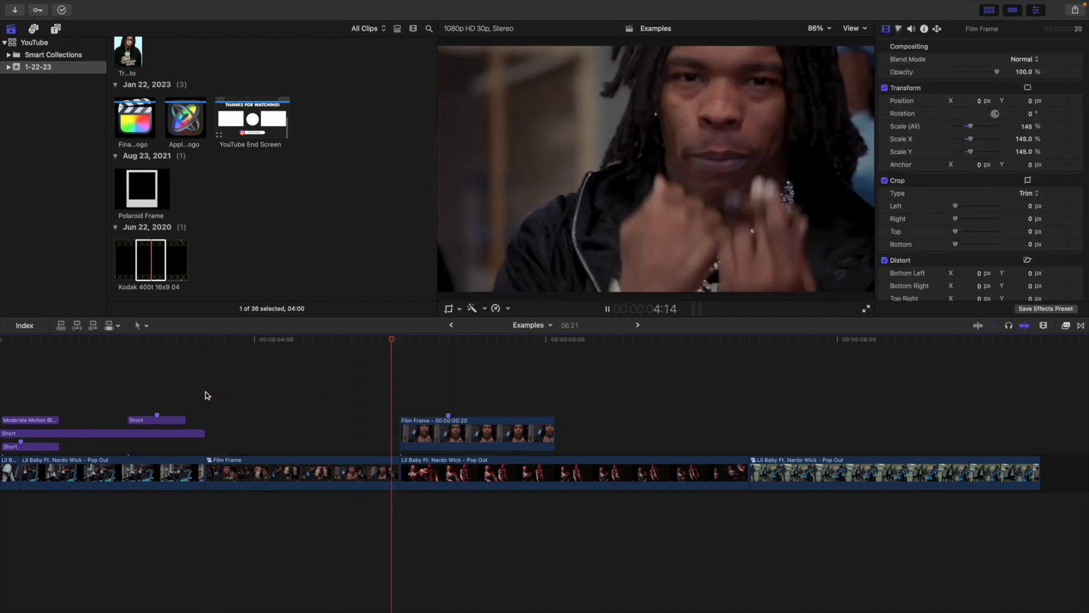
click(206, 395)
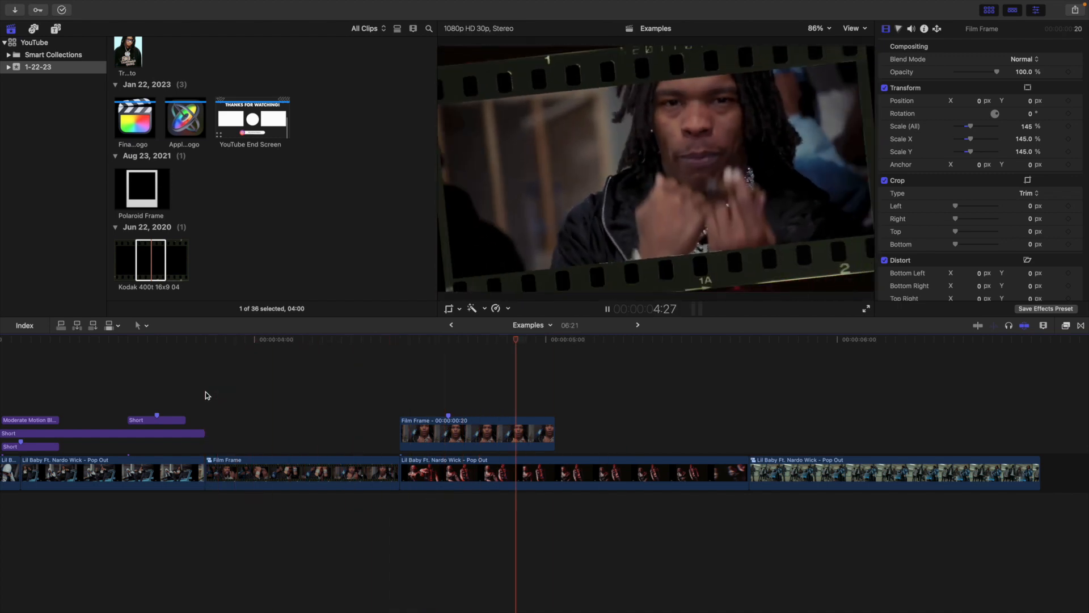
key(space)
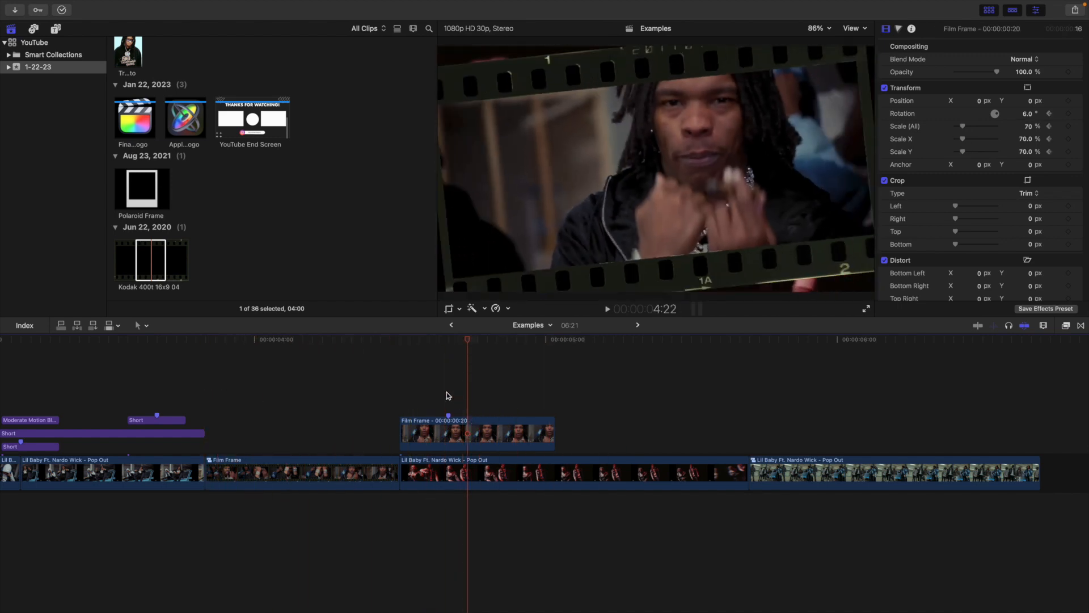
Step: Add a Position keyframe to the freeze frame at its existing scale and rotation keyframes, at 4:20
click(448, 395)
click(459, 436)
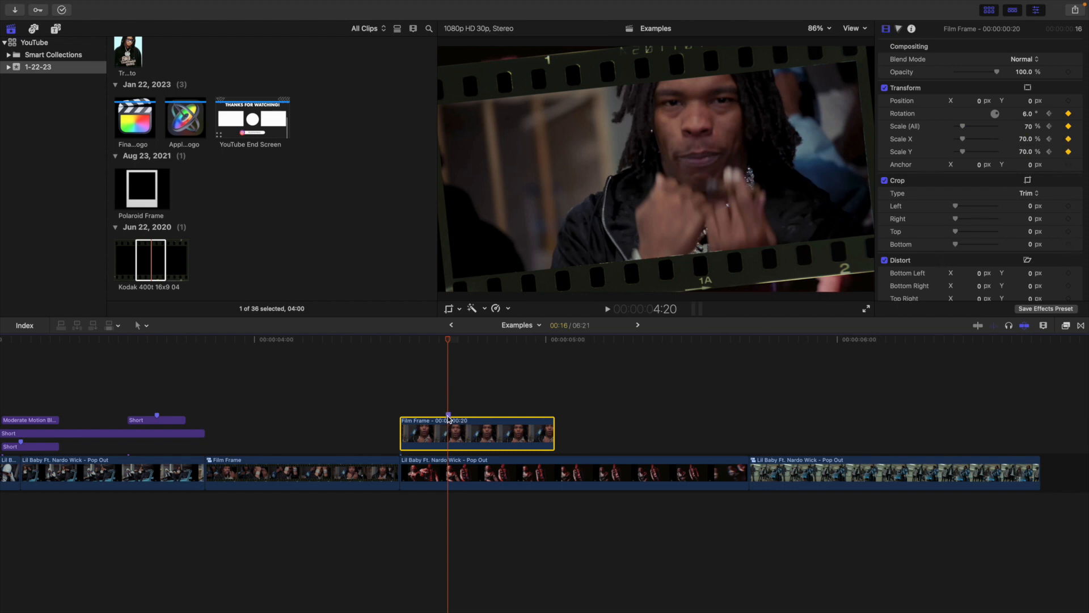
click(1068, 101)
Step: Ten frames further on, at 5:00, set the freeze frame's Y Position to -1233.1 px so it drops out of frame
key(Right)
key(Right)
key(Right)
key(Right)
key(Right)
key(Right)
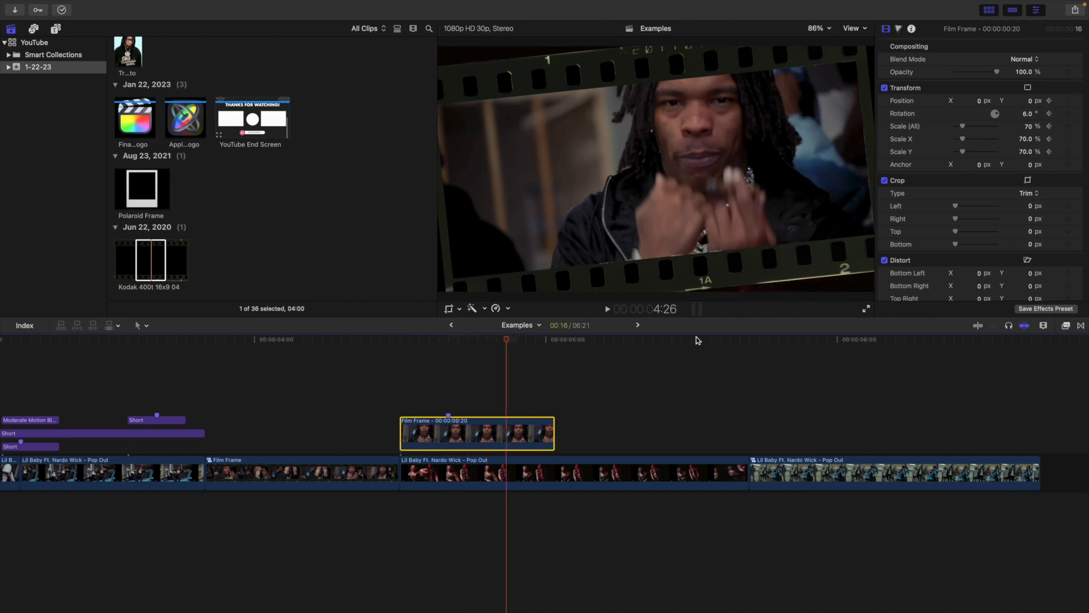
key(Right)
key(Right)
key(Right)
key(Right)
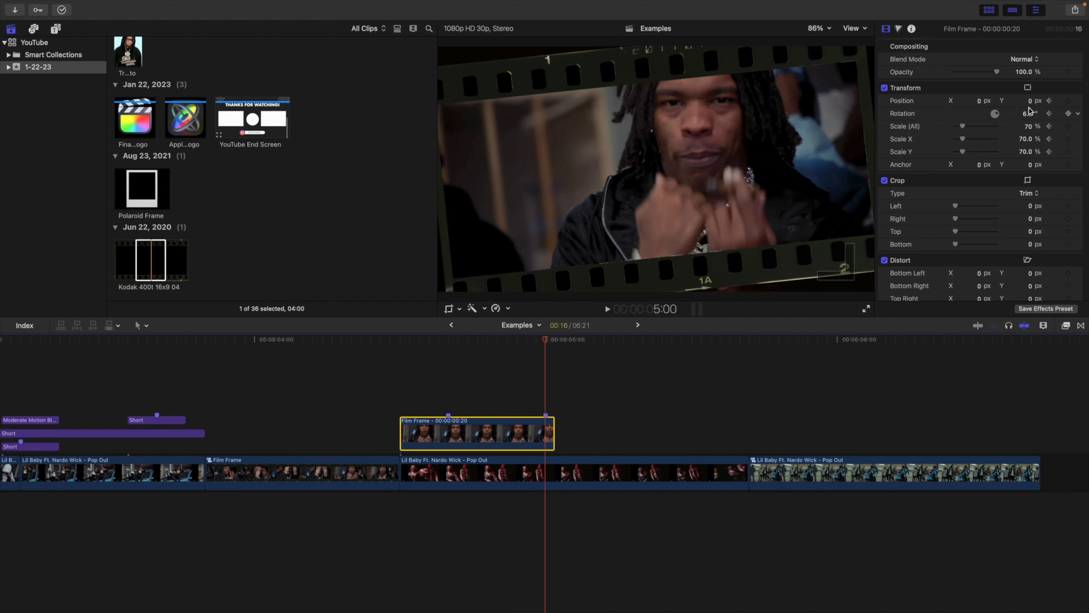
drag(1032, 105, 1033, 167)
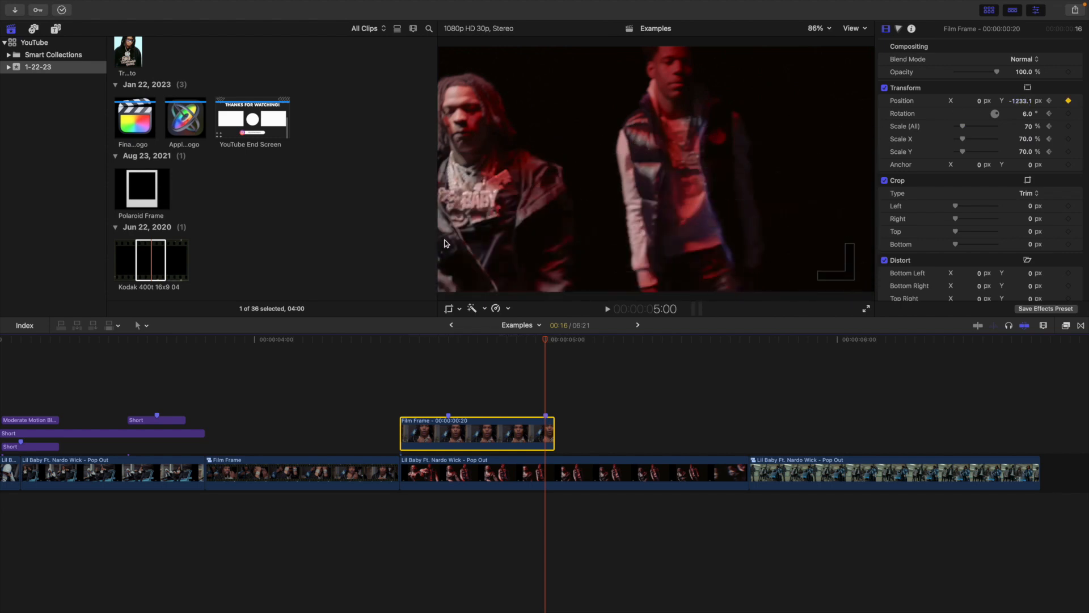
Step: Play back from the start of the Film Frame clip to check the freeze frame's drop-out animation
click(205, 392)
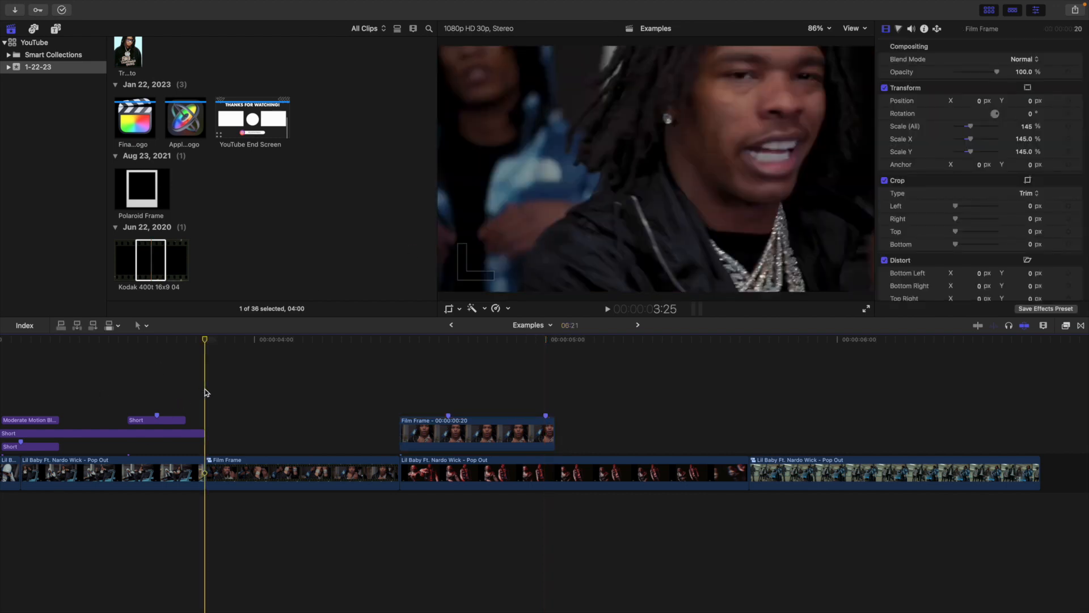
key(space)
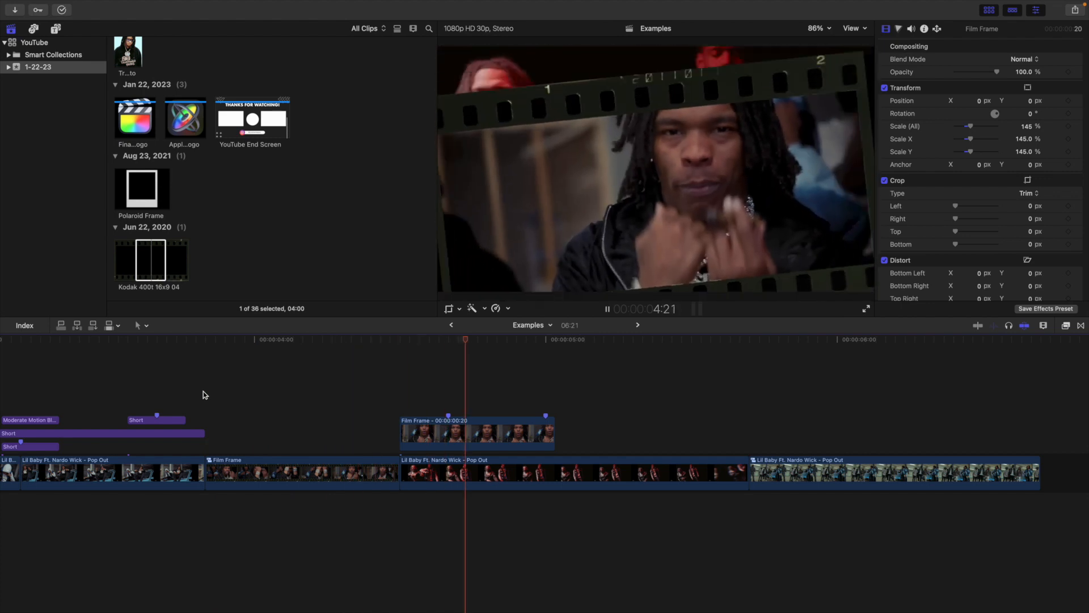
key(space)
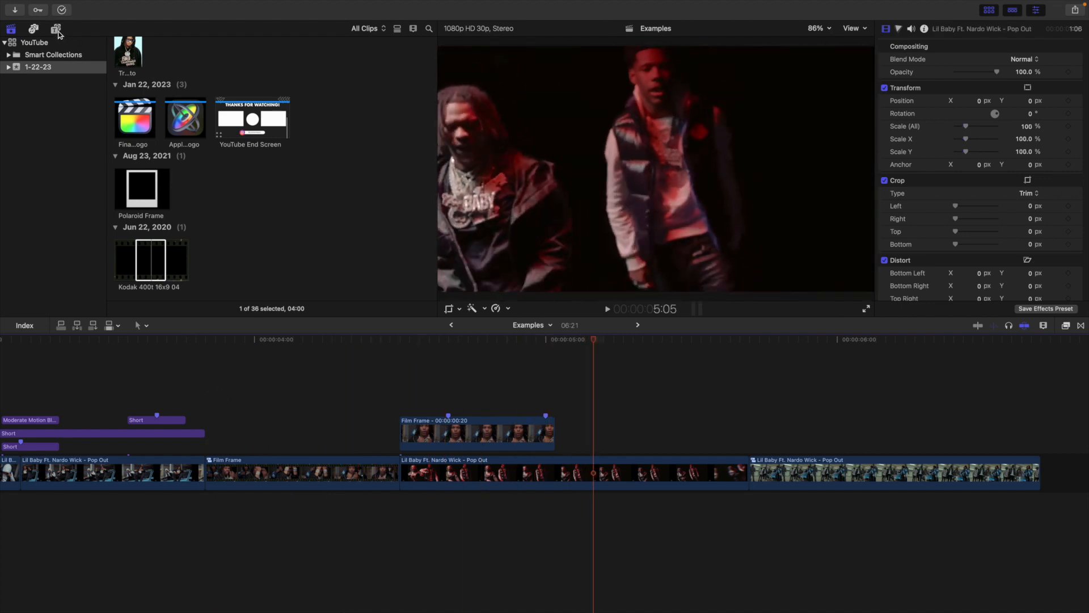
Step: Add the Moderate Motion Blur 2 title above the Film Frame freeze frame and trim its end to match the freeze frame
click(56, 28)
scroll(52, 212, down, 3)
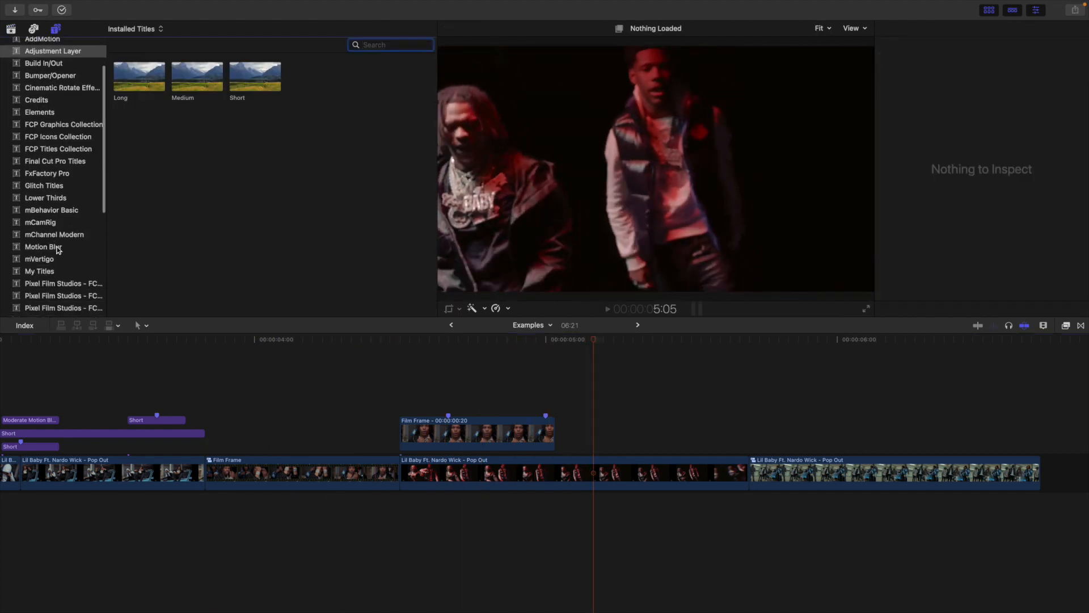
click(56, 248)
drag(145, 121, 404, 391)
click(559, 407)
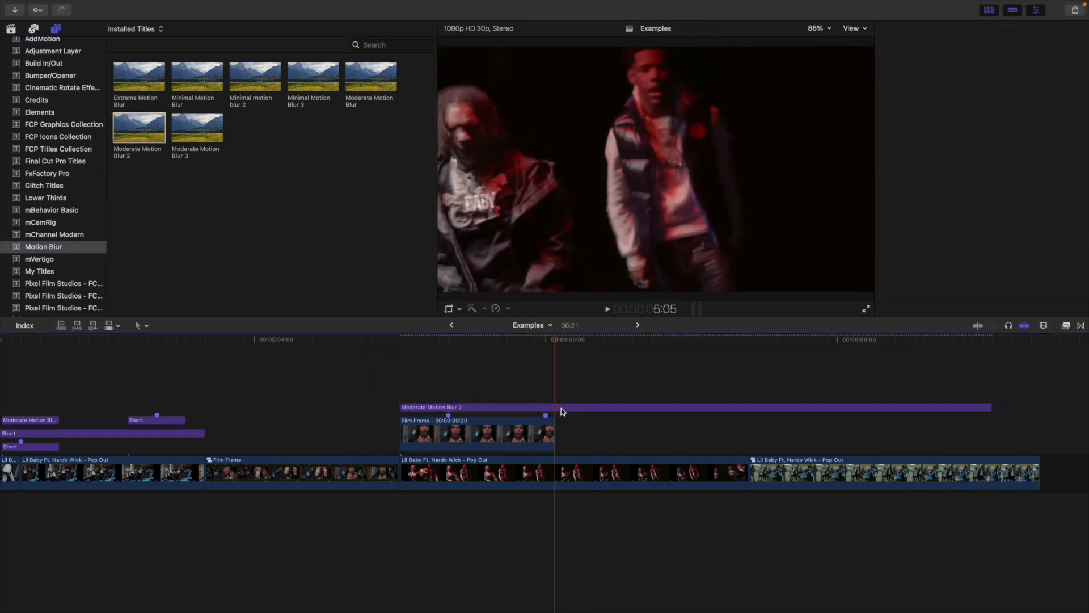
key(alt+bracketright)
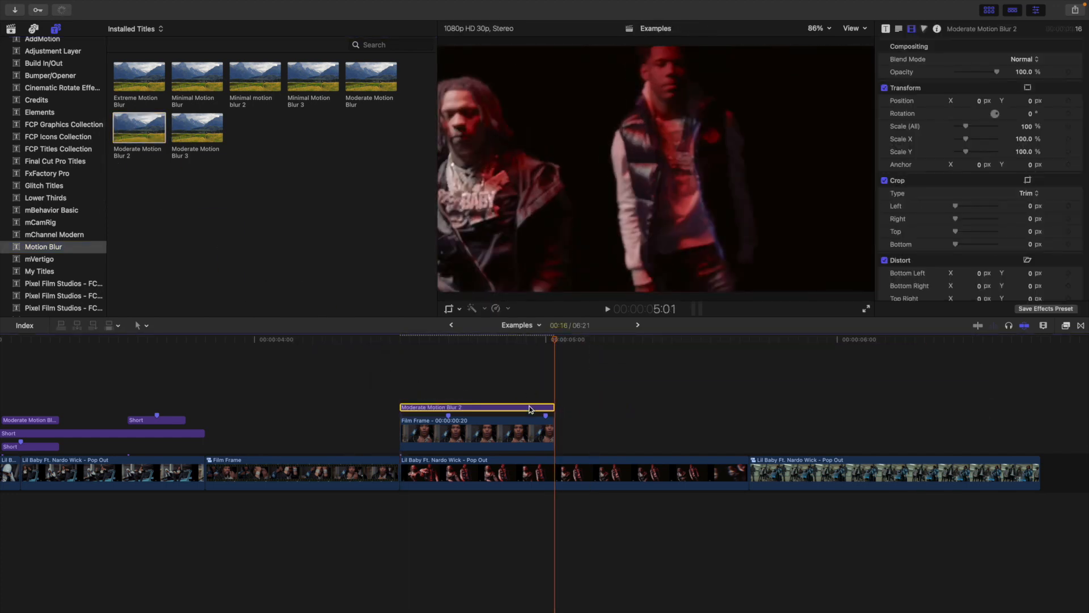
Step: Scrub the motion-blurred freeze frame and play back from the start of the Film Frame clip to check the blurred drop-out
click(501, 389)
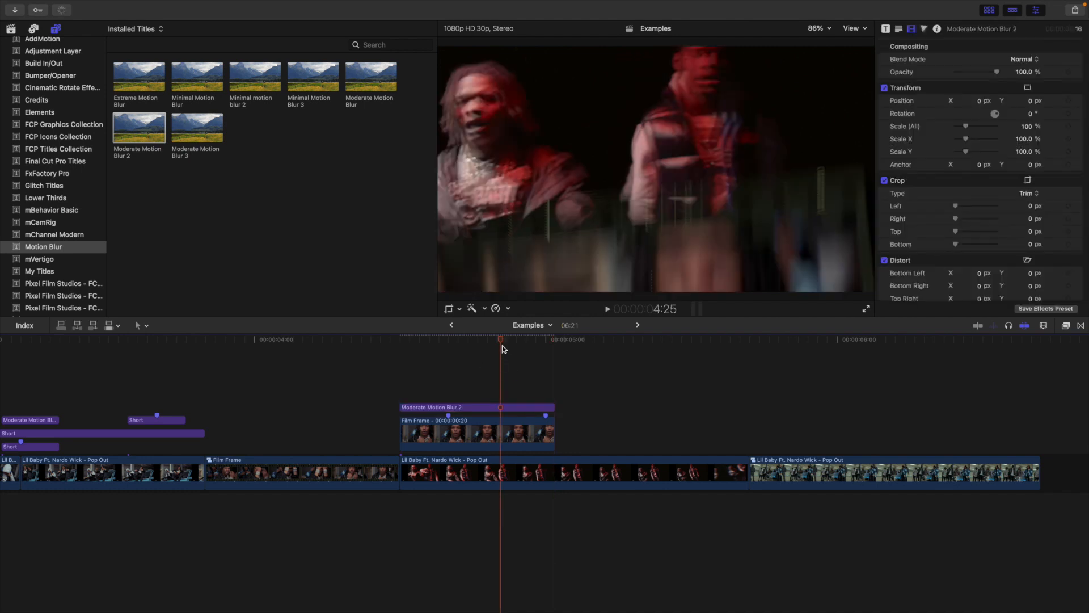
drag(500, 342, 472, 348)
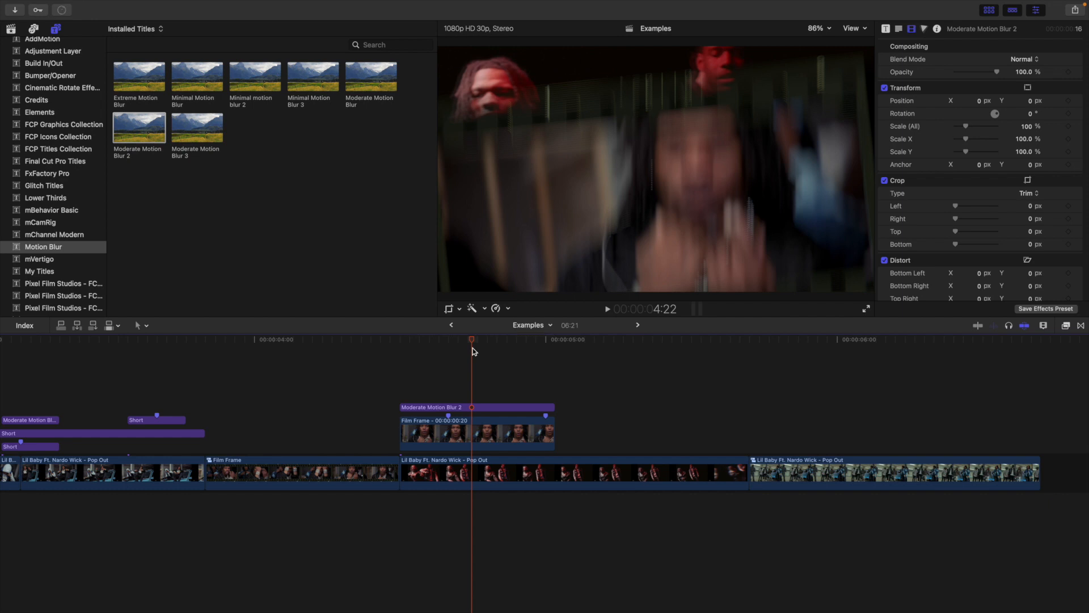
click(206, 390)
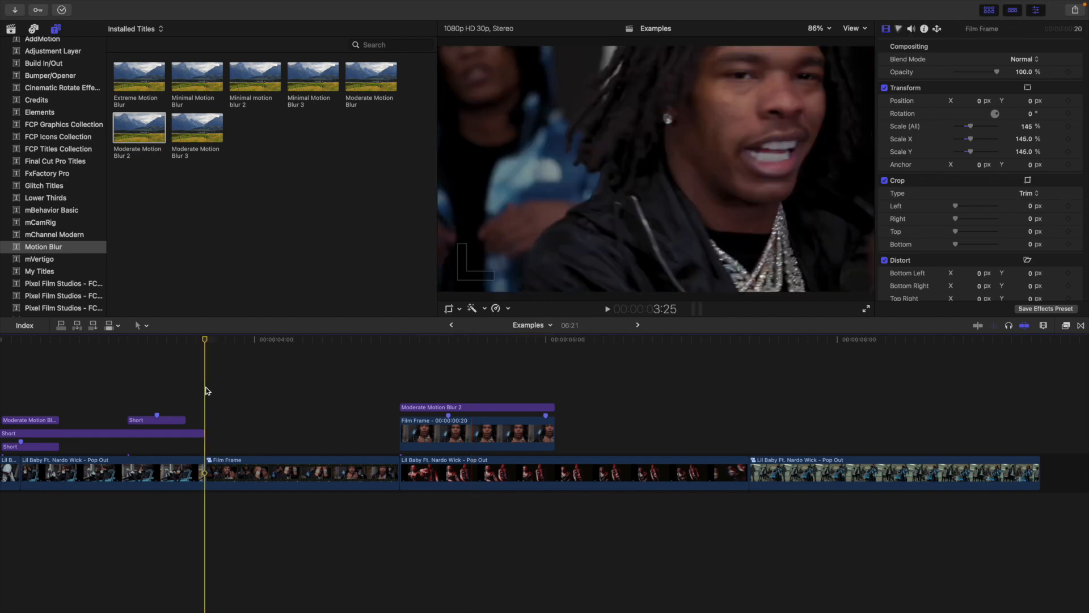
key(space)
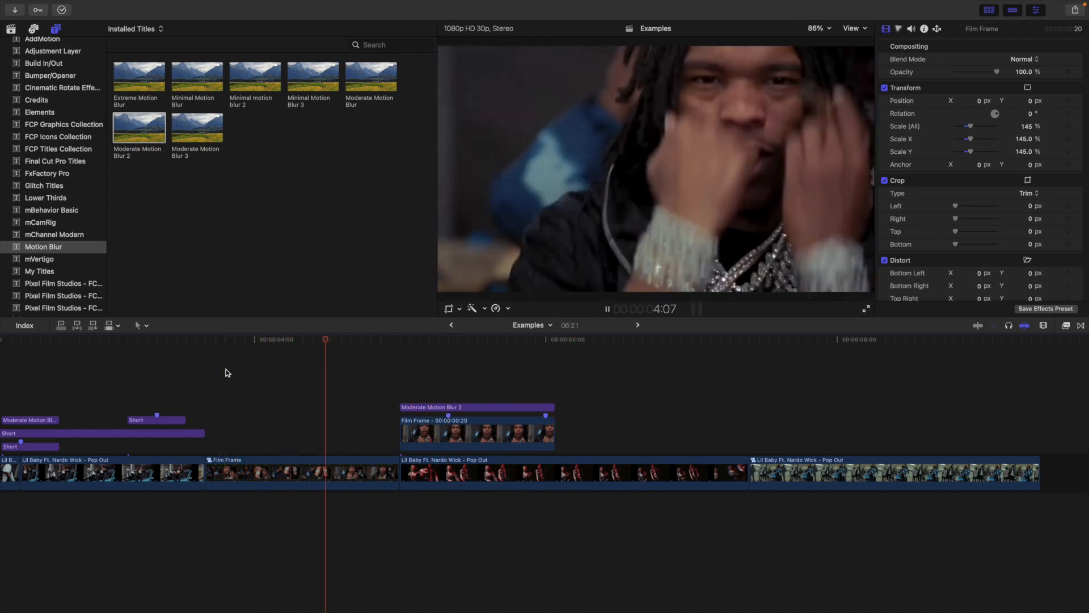
key(space)
Step: Find the Shape Mask effect and apply it to the last Pop Out clip in the timeline
scroll(573, 389, right, 5)
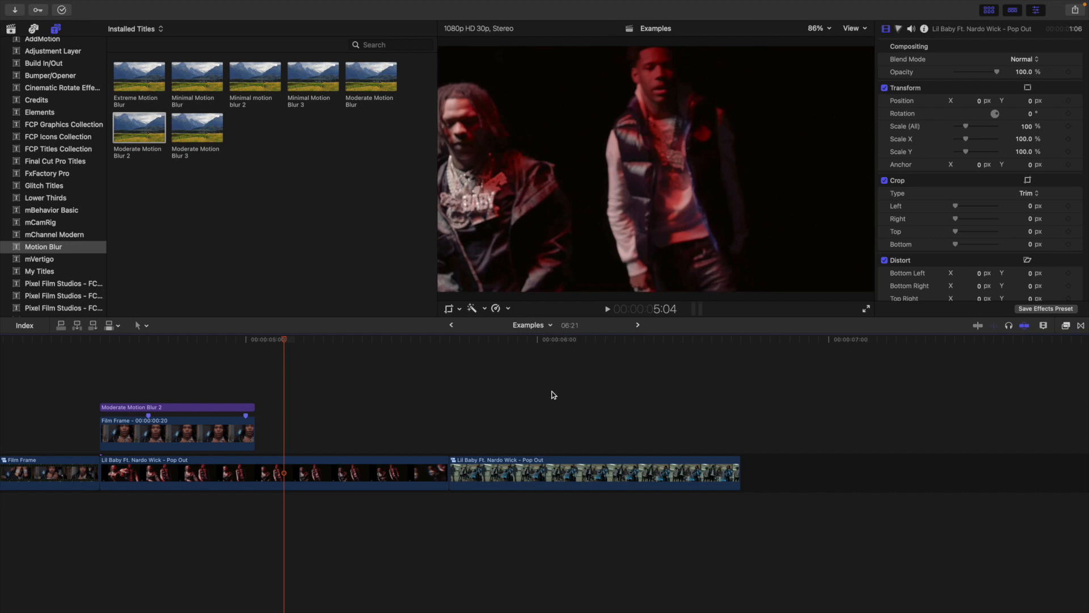
click(552, 394)
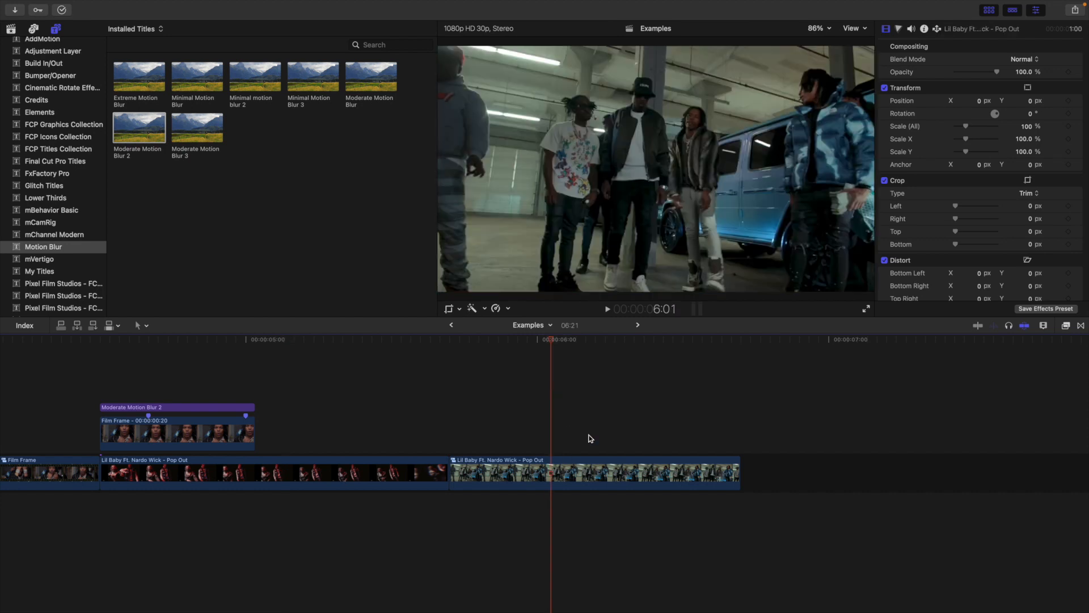
click(1065, 326)
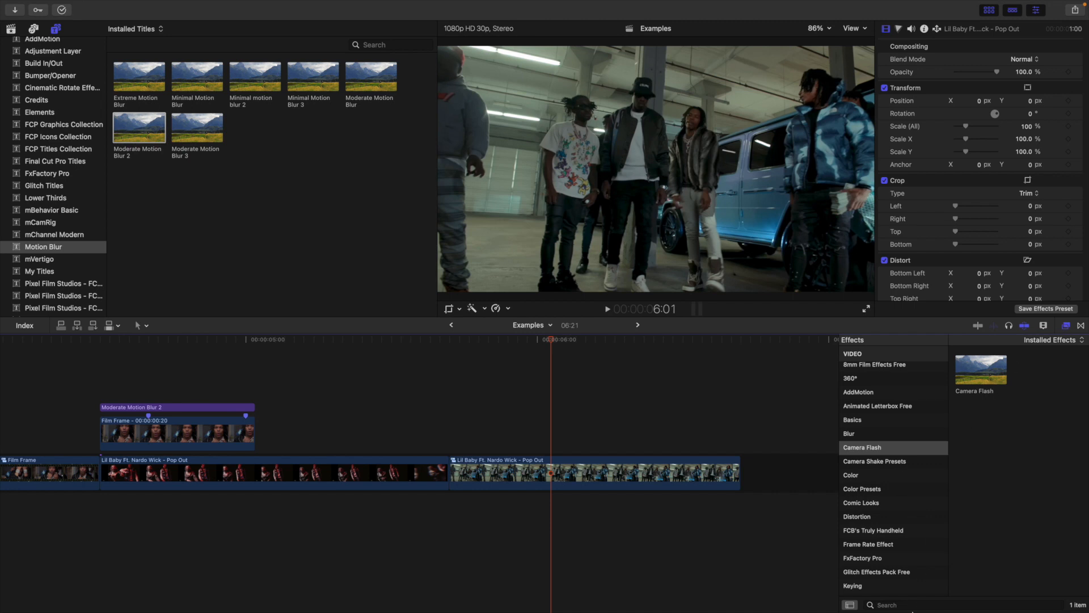
click(892, 605)
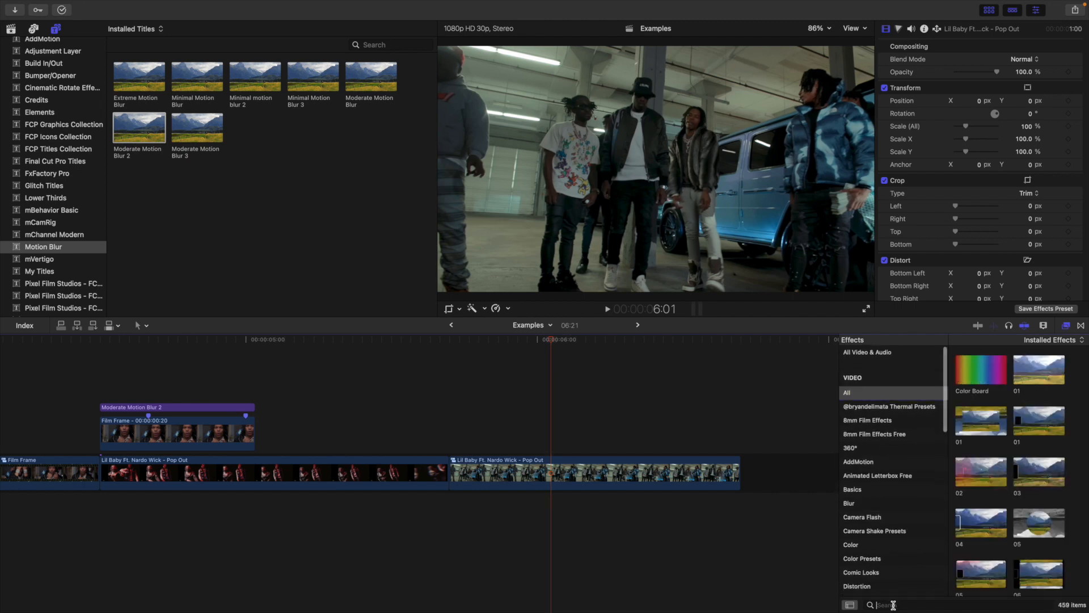
text(shape)
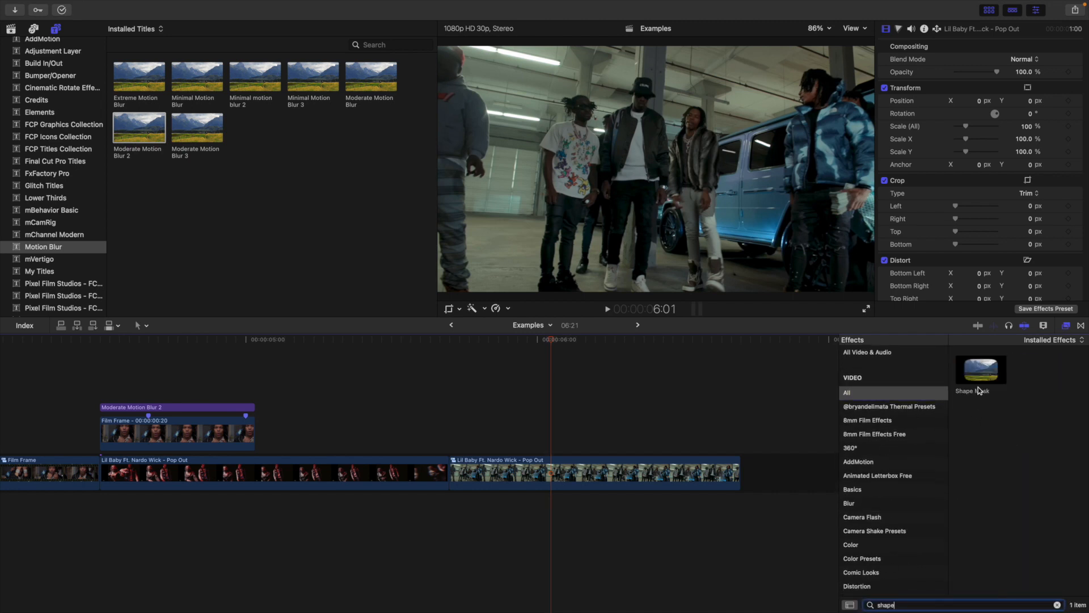
drag(979, 389, 618, 471)
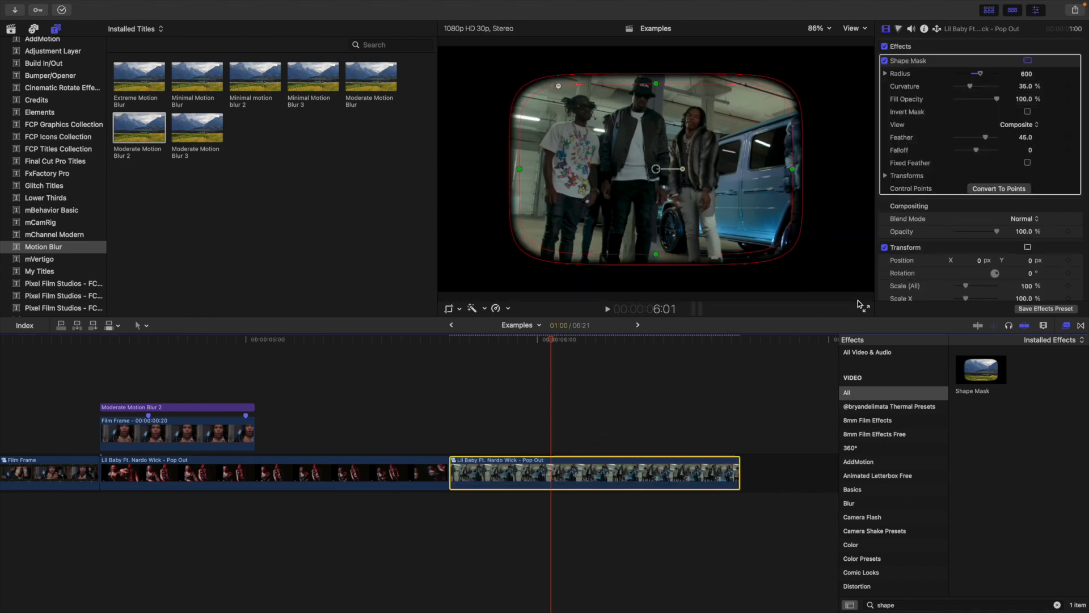
click(1061, 325)
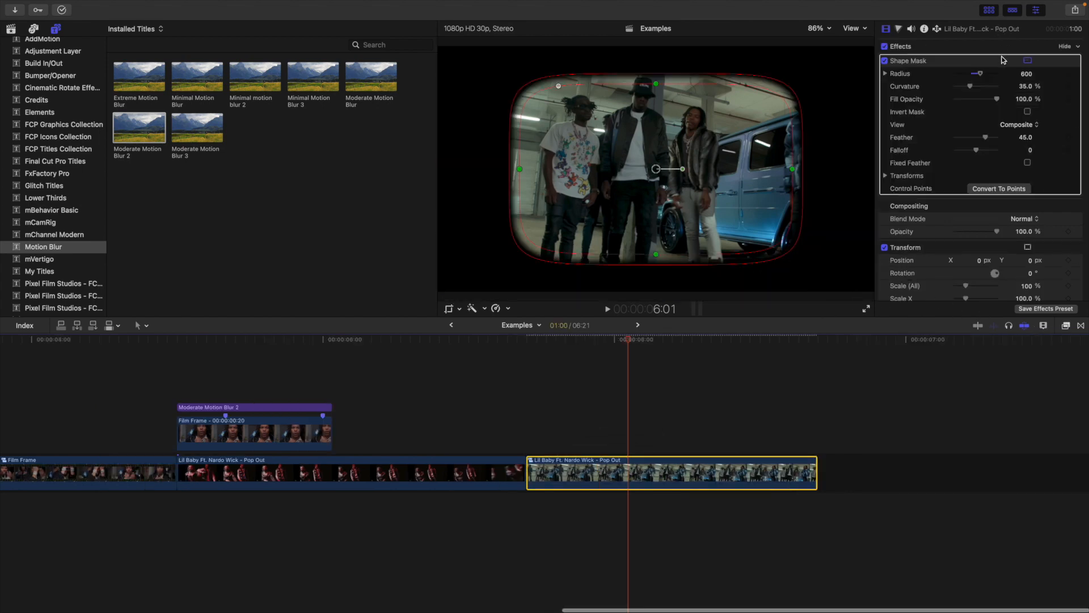
Step: Make the mask circular by setting its Curvature to 100% and its Radius to 432
click(1025, 74)
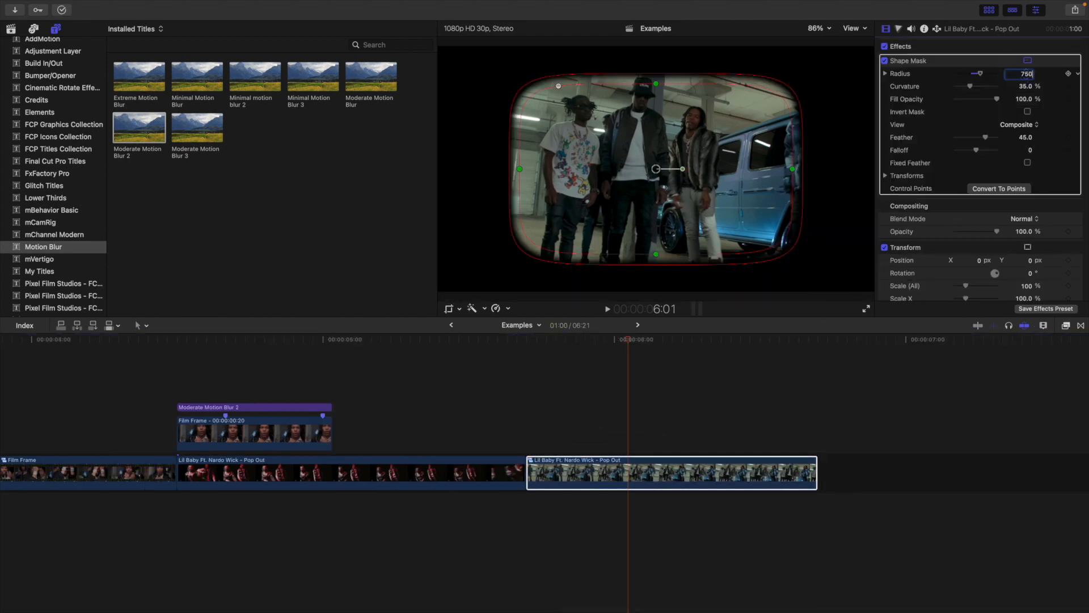
key(Return)
click(1026, 86)
text(1)
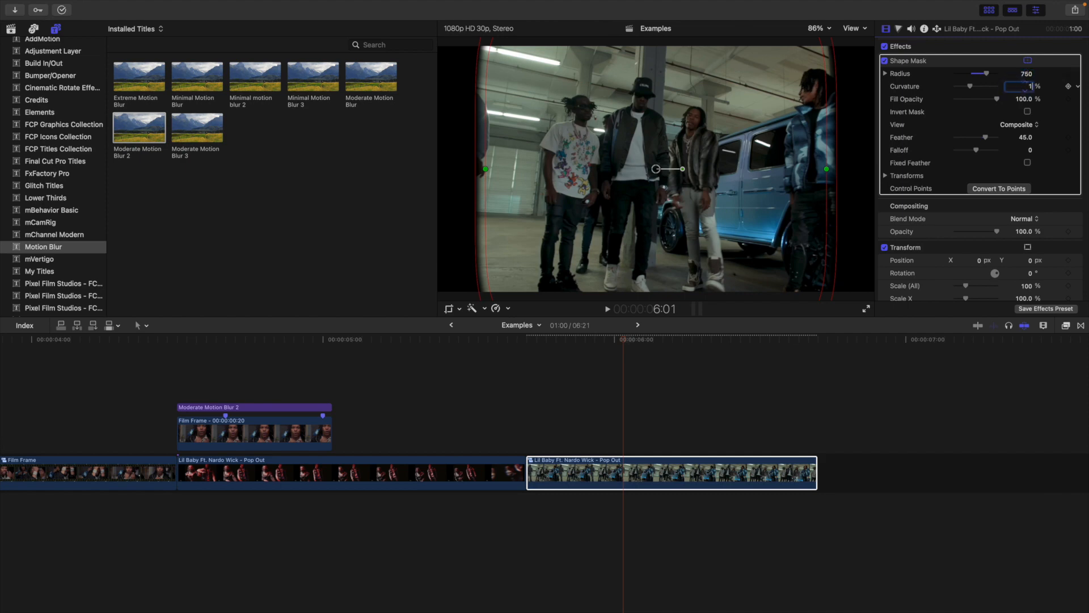
text(00)
key(Return)
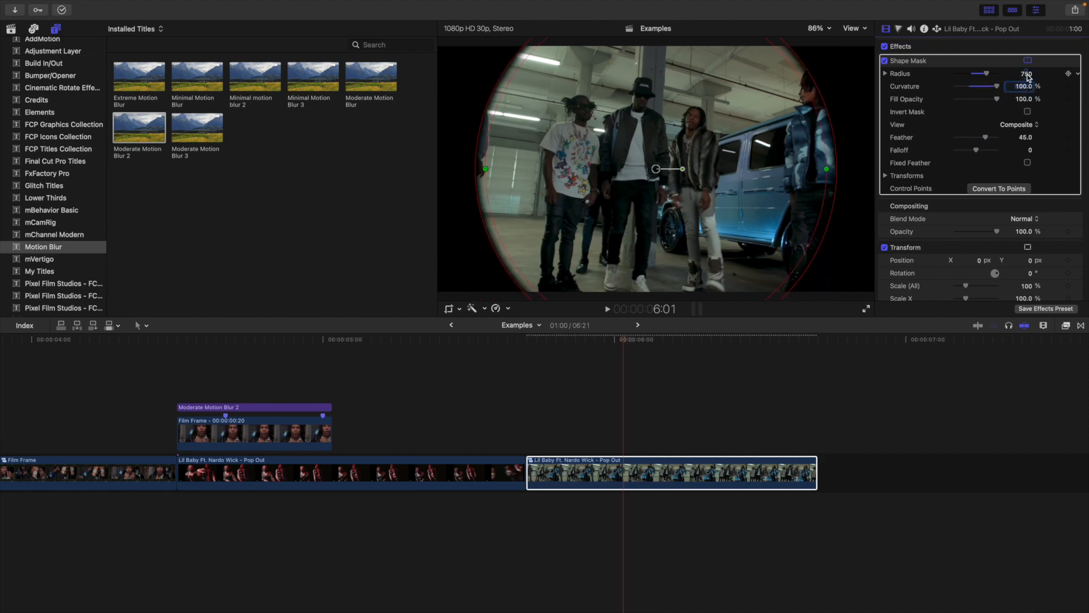
drag(1028, 78, 981, 80)
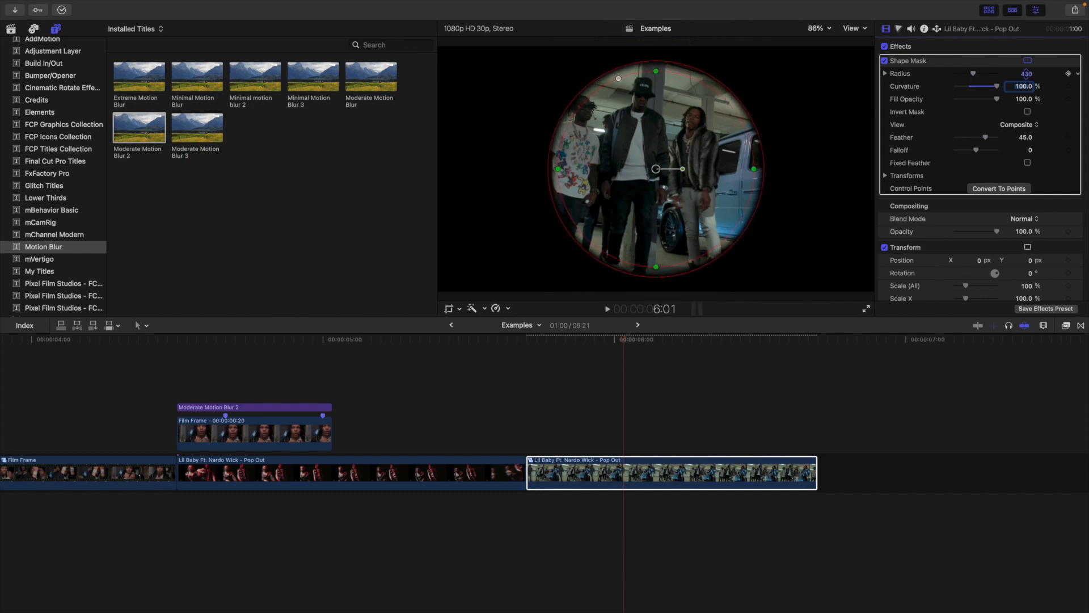
Step: Set the Shape Mask's Feather to 50 and scrub through the clip to check the circular mask
click(1026, 137)
text(5)
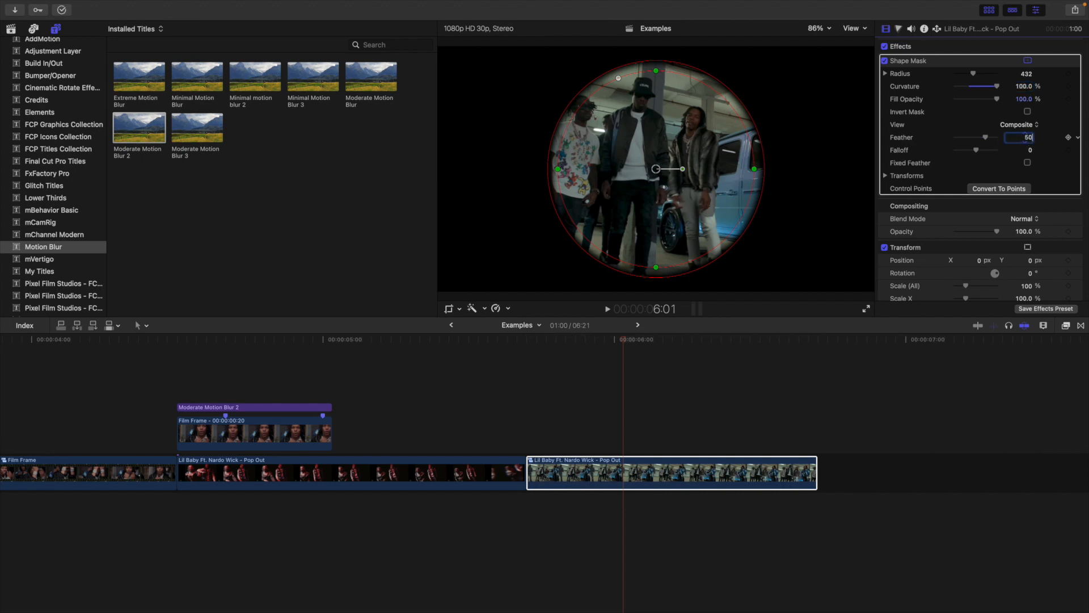
key(Return)
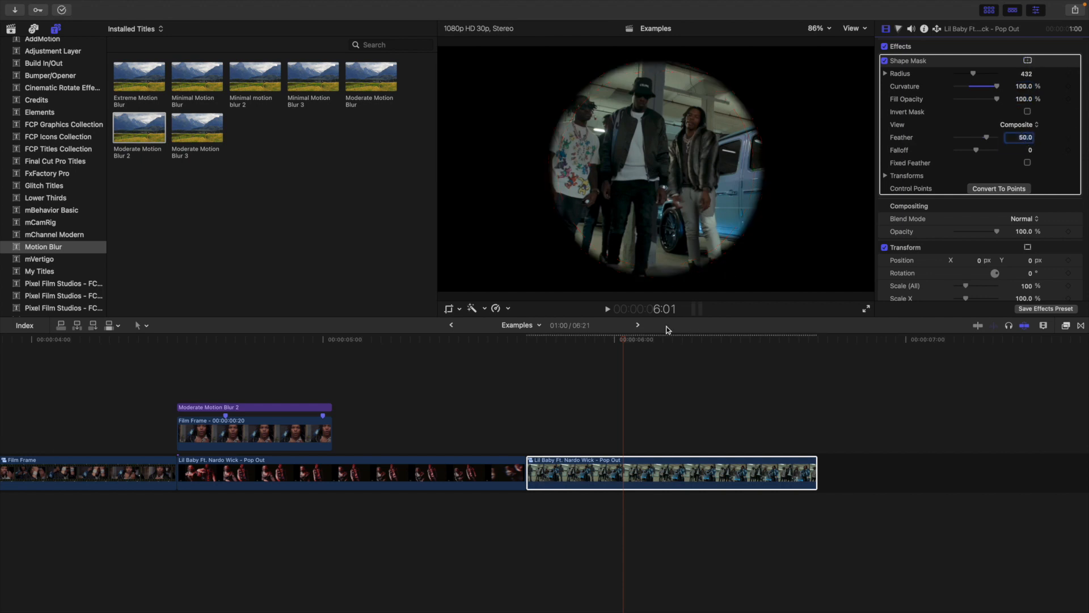
click(692, 364)
drag(691, 341, 727, 360)
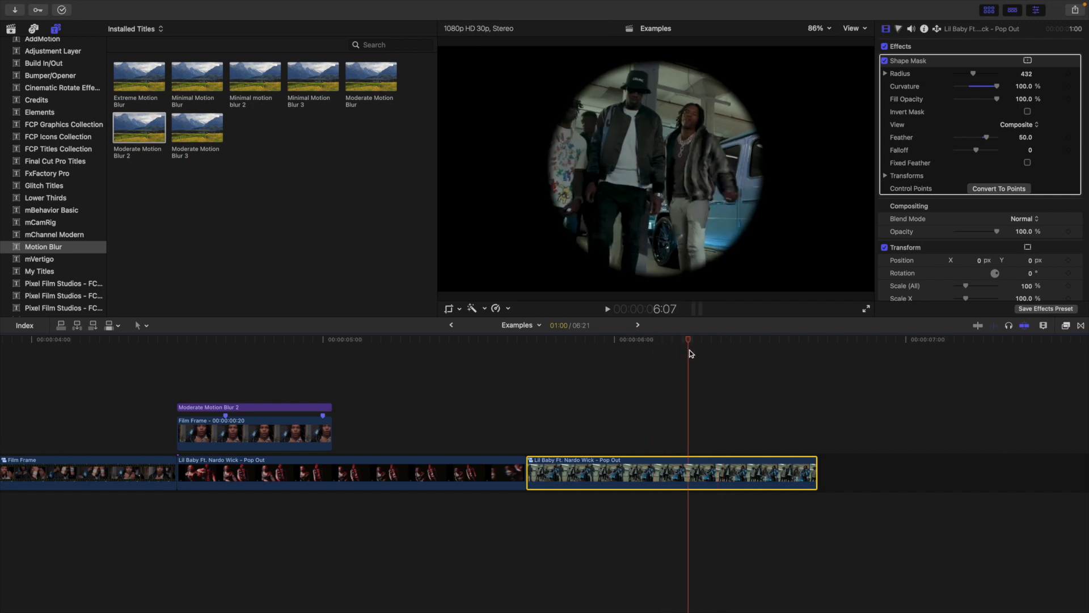
Step: Search the effects for fisheye and apply the Fisheye effect to the masked last clip
click(1066, 326)
click(917, 601)
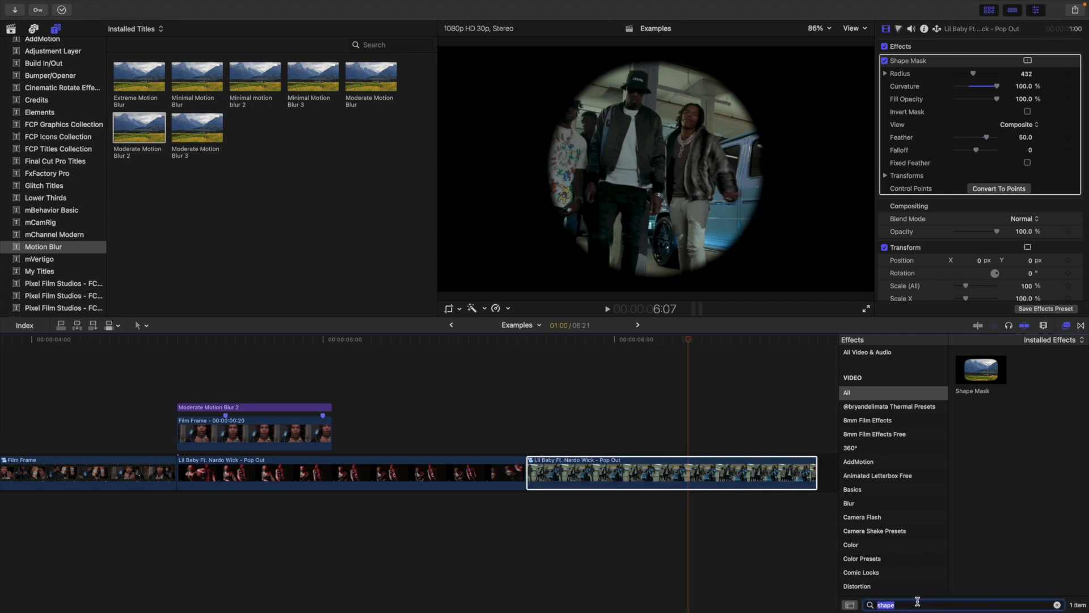
text(fisheye)
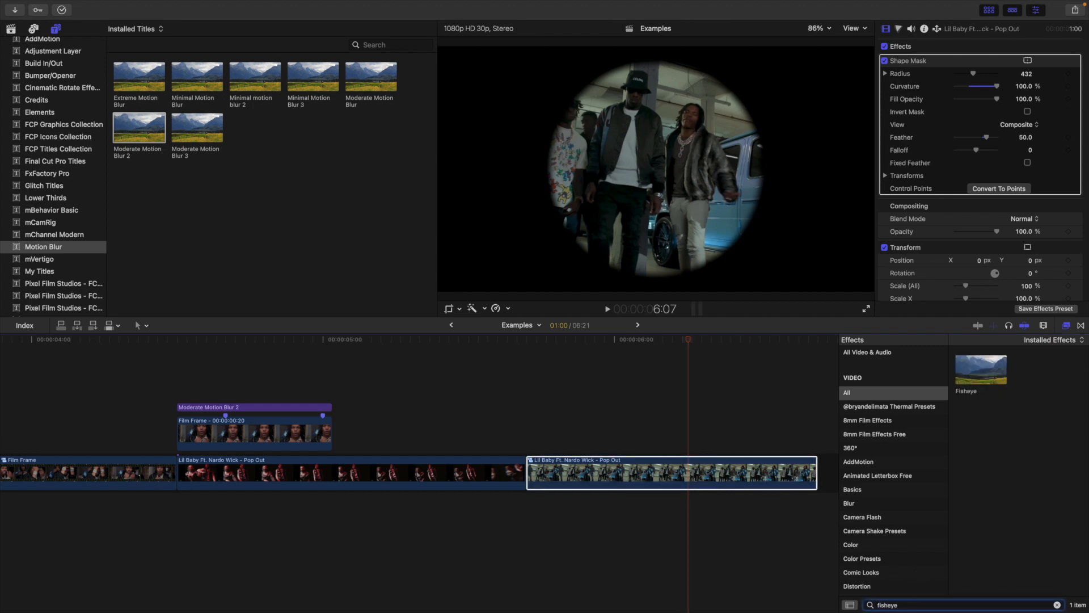
drag(985, 379, 699, 472)
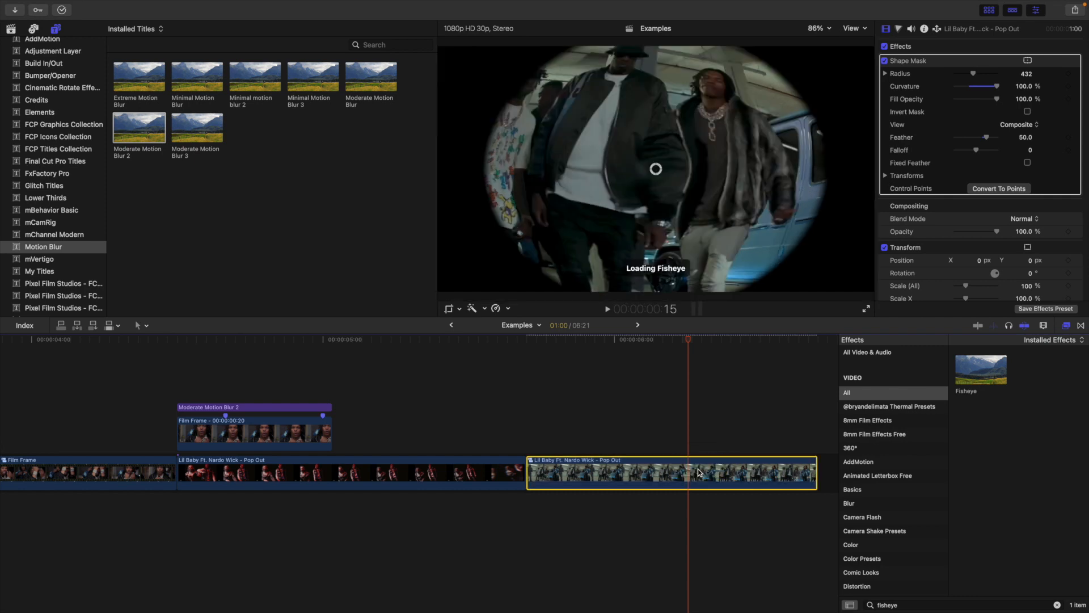
click(1066, 325)
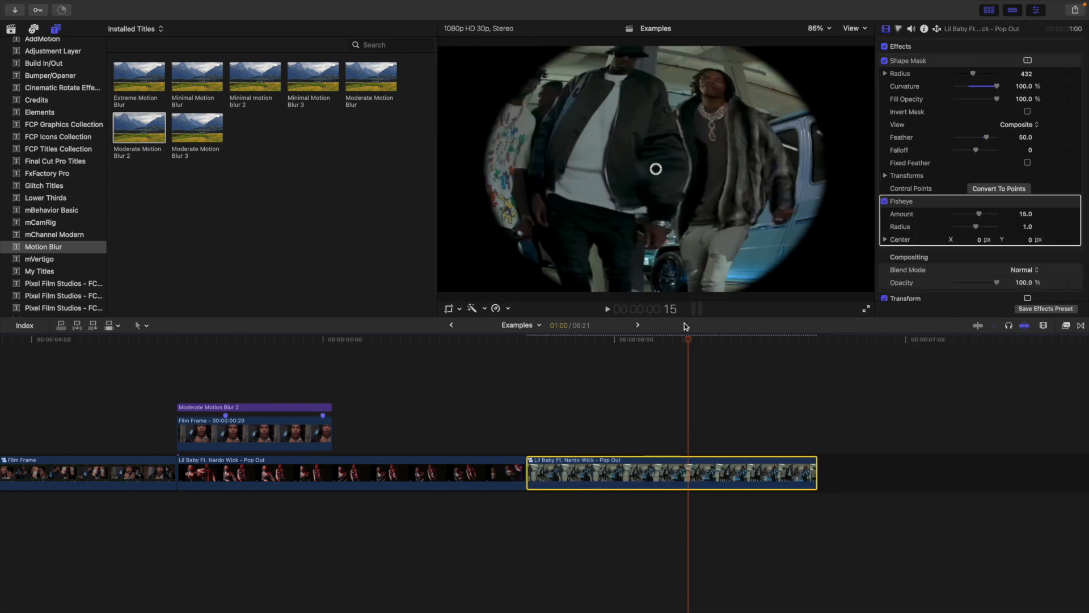
Step: Set the Fisheye effect's Amount to 5 and its Radius to 0.35
click(1026, 215)
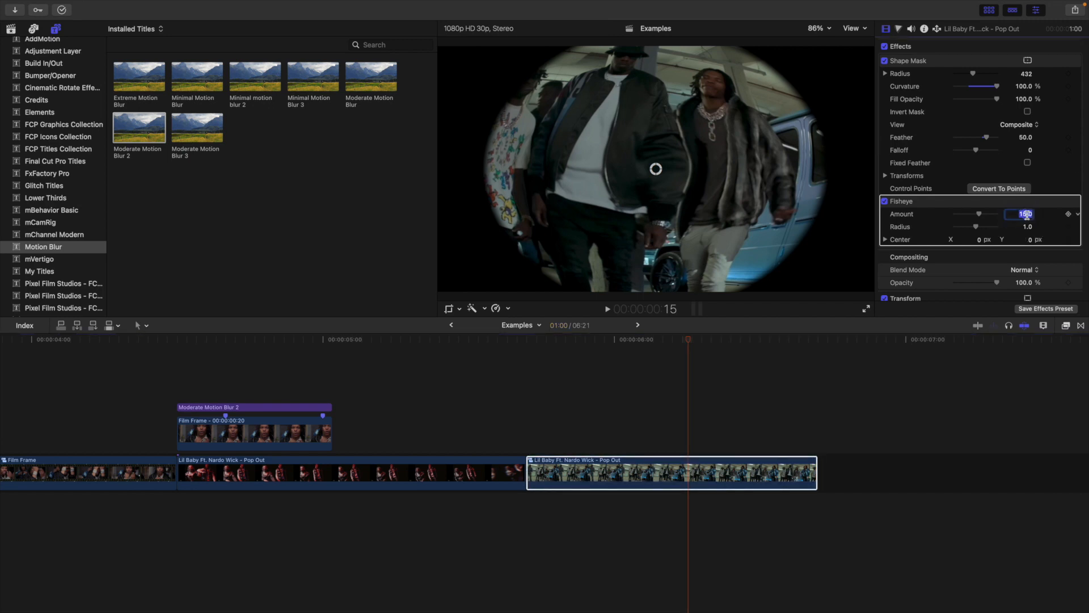
text(5)
key(Return)
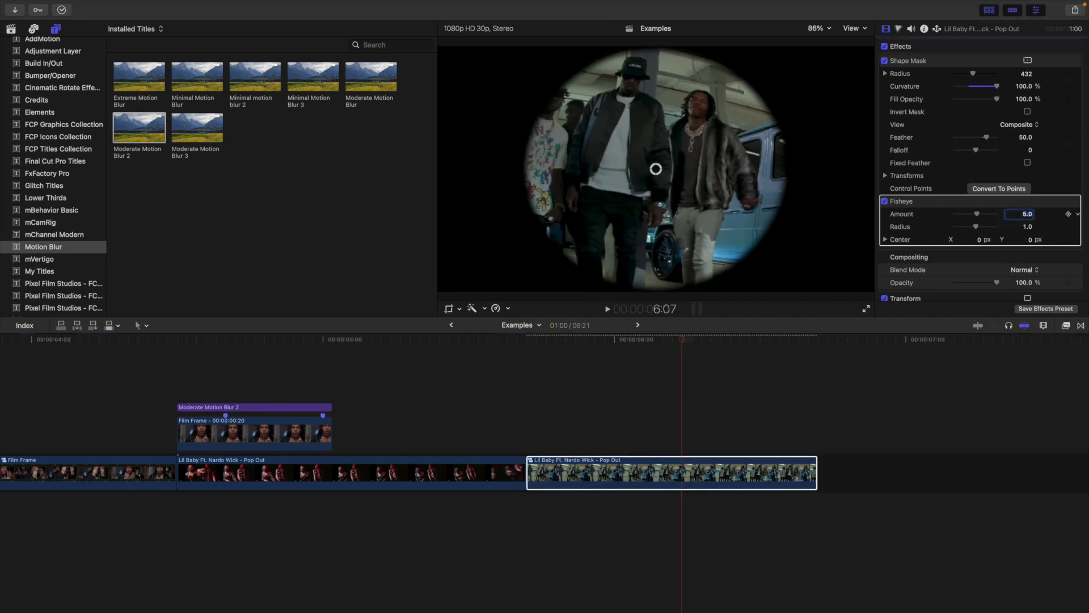
click(1027, 227)
text(0.35)
key(Return)
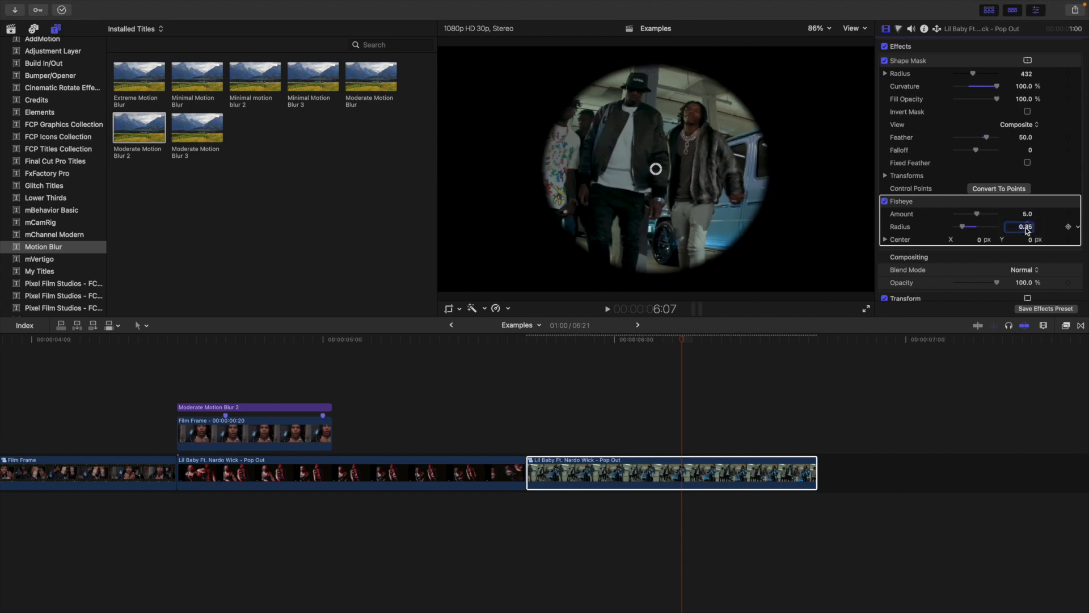
Step: Search the effects for grain and apply Film Grain to the last clip, with the playhead at 6:05
drag(683, 340, 713, 361)
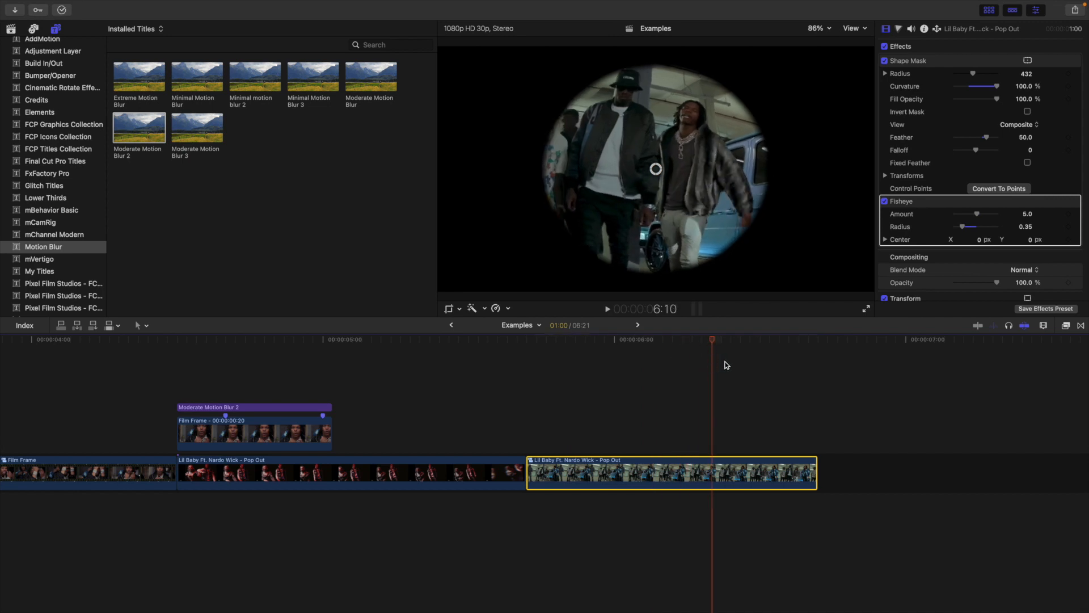
key(Left)
key(Left)
key(Left)
key(Left)
key(Left)
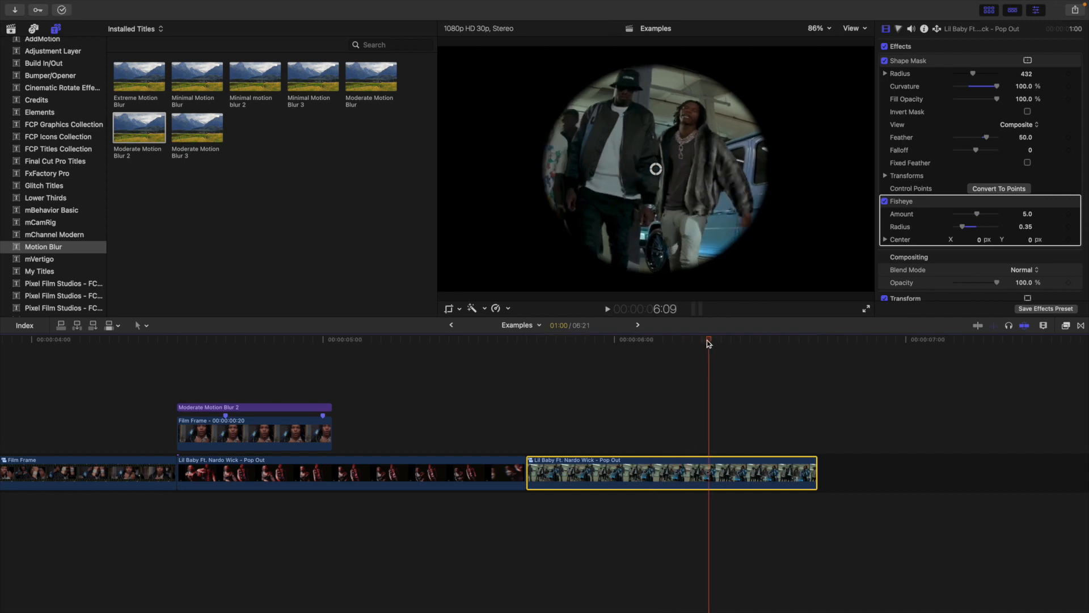
click(1066, 326)
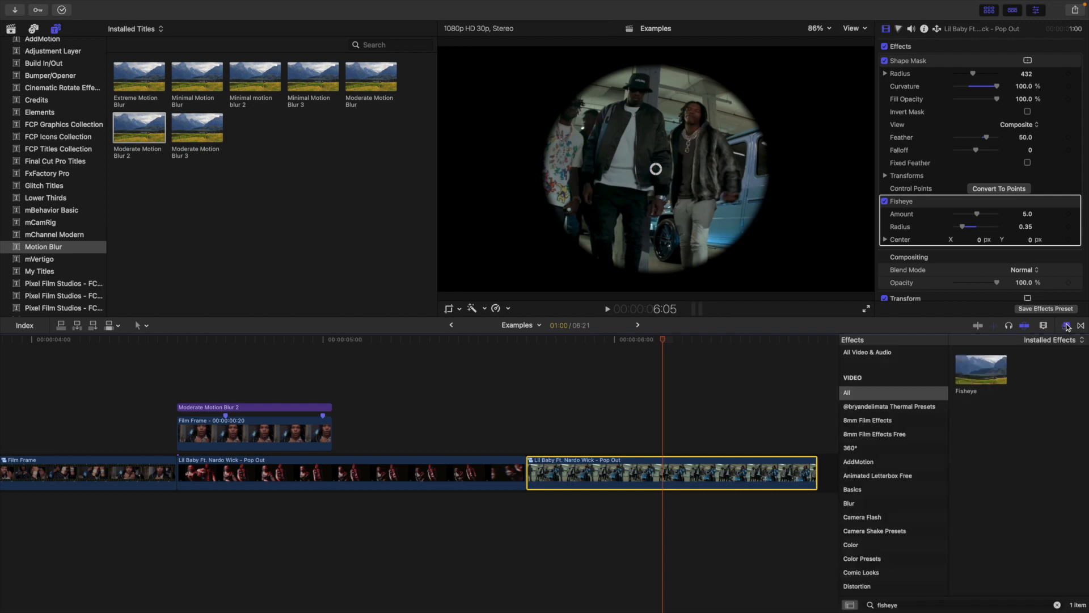
click(941, 602)
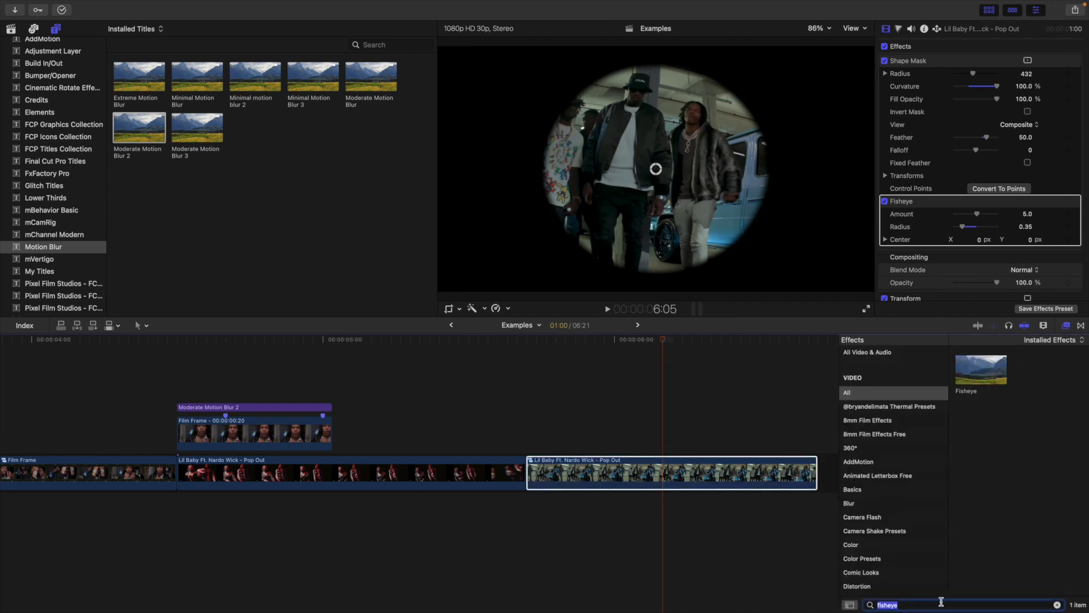
text(grain)
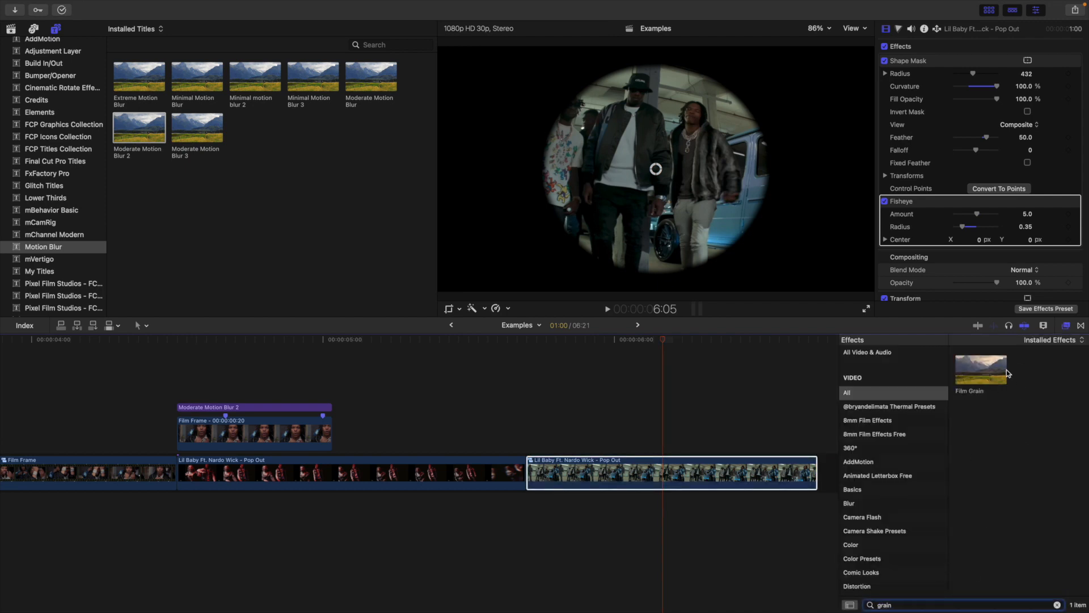
drag(1007, 373, 644, 471)
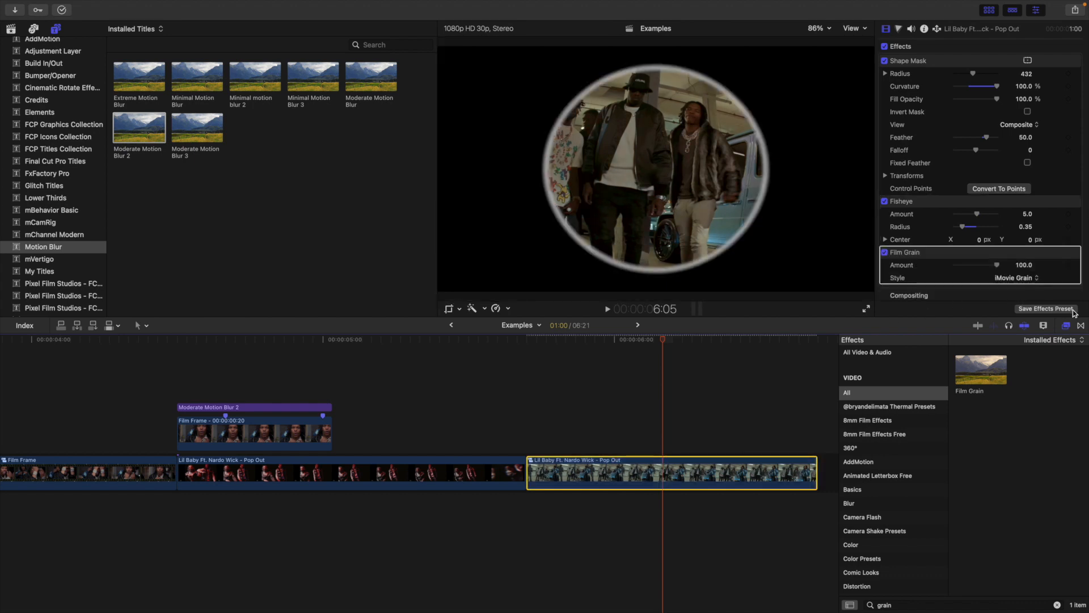
Step: Set the Film Grain style to Realistic Grain and scrub back through the last clip to check the look
scroll(941, 275, down, 2)
click(1012, 247)
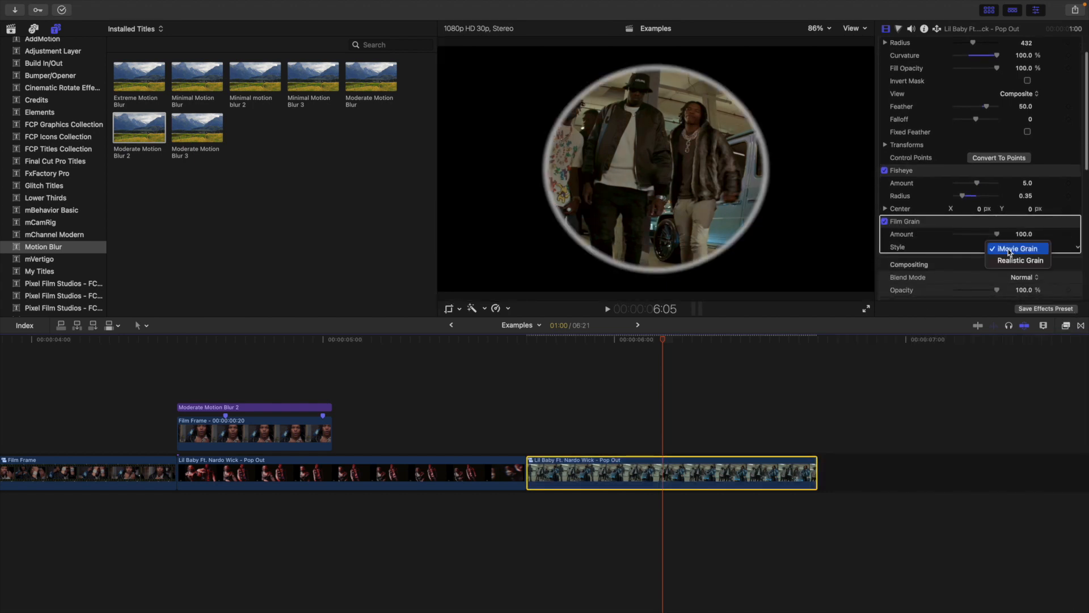
click(1013, 260)
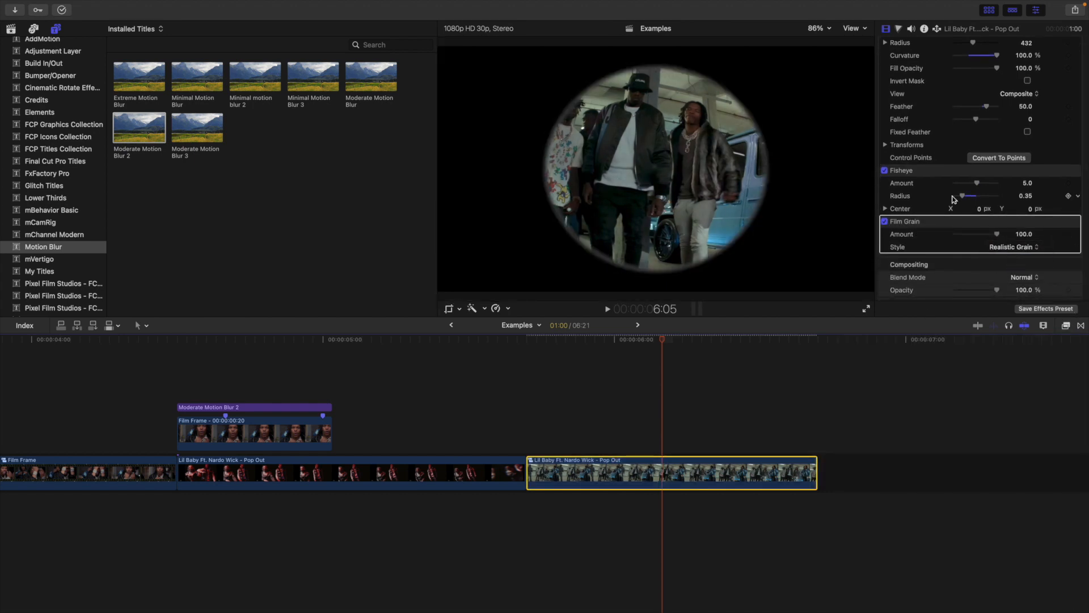
drag(661, 341, 638, 329)
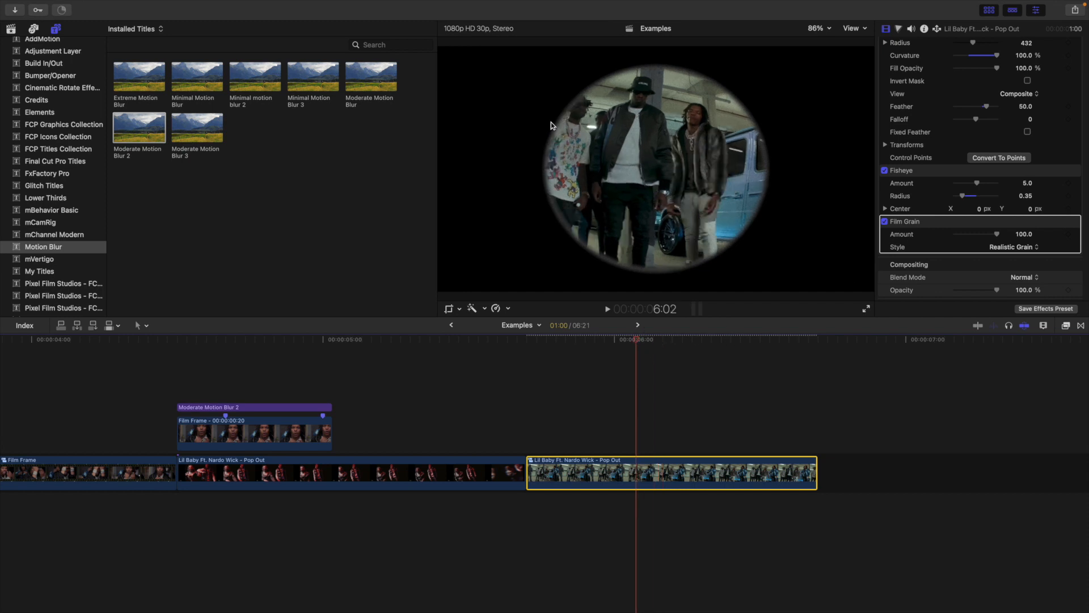
scroll(924, 113, up, 2)
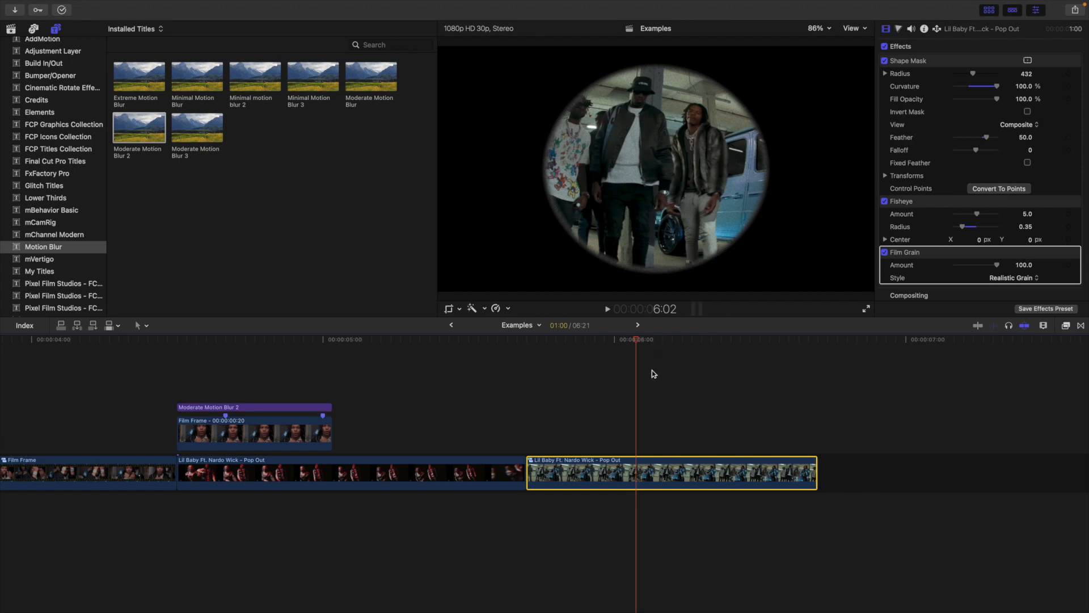
Step: Play back the circular fisheye clip from its start at 5:21 to review the finished effect
drag(632, 338, 524, 347)
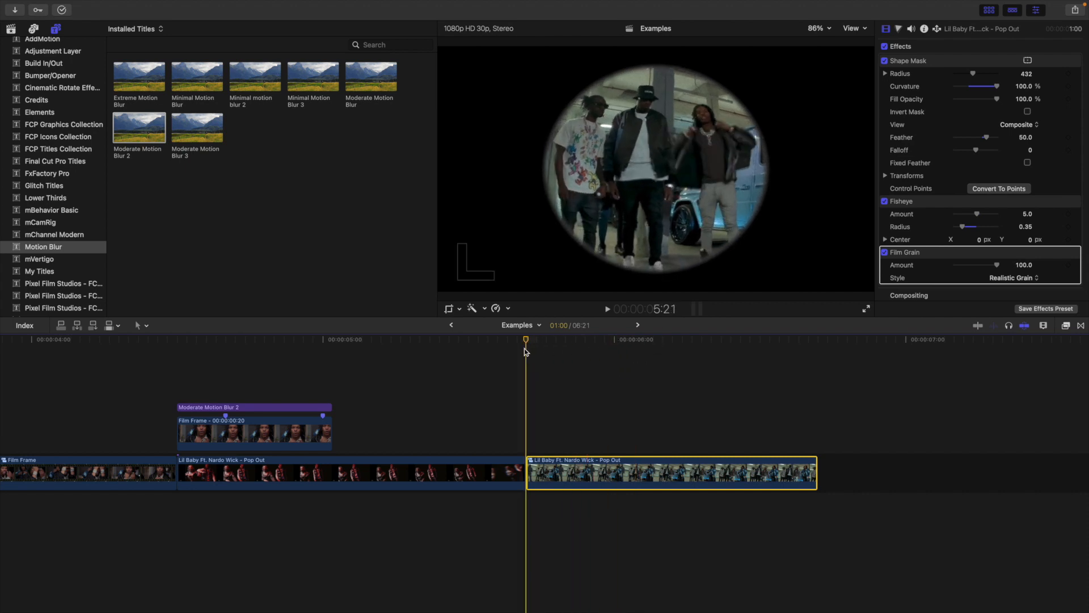
click(527, 354)
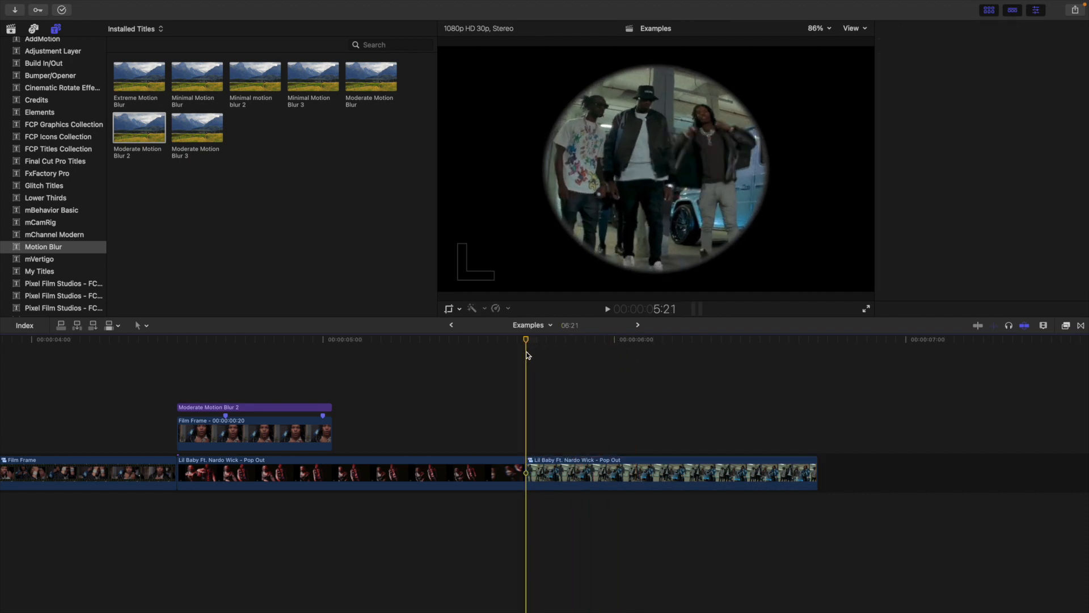
key(space)
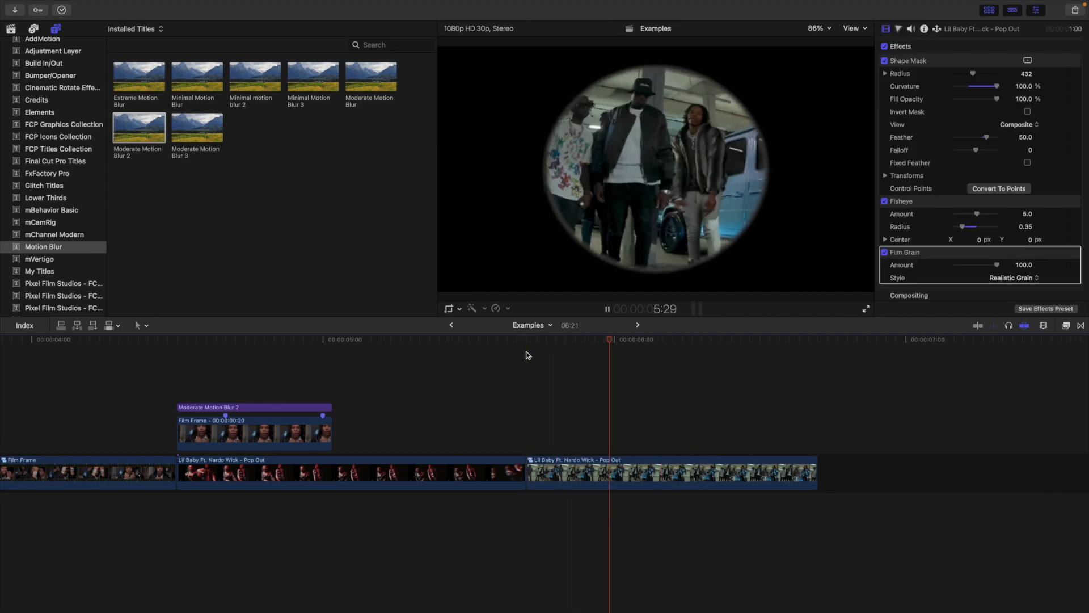
key(space)
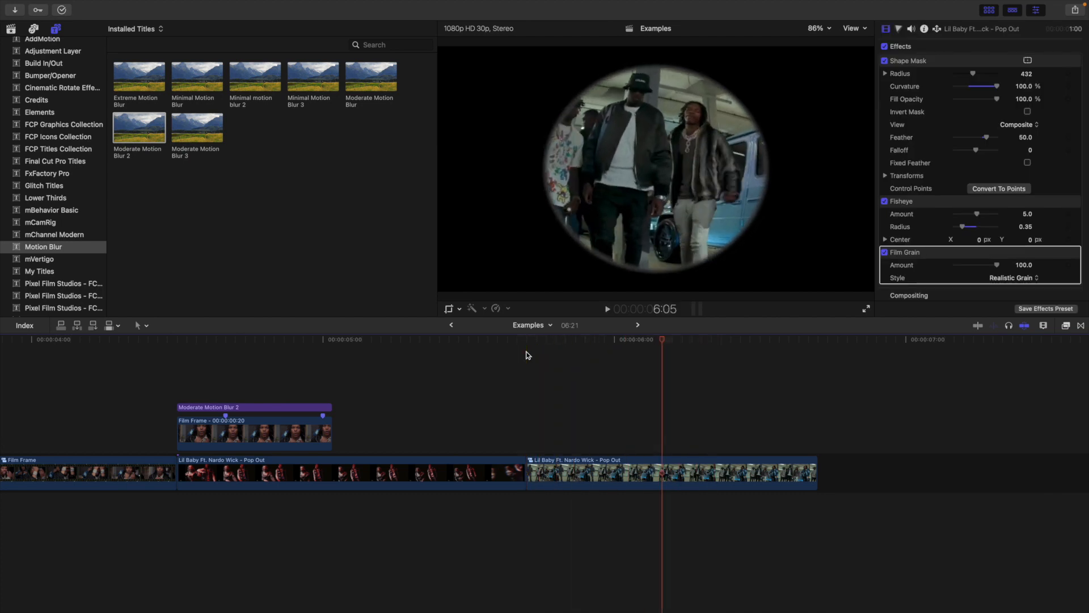